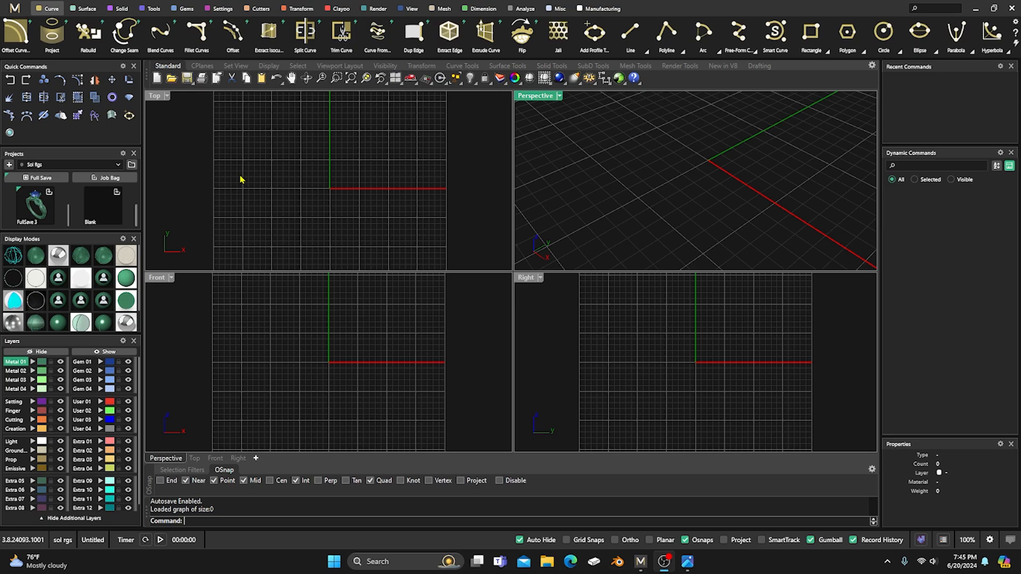
Step: Check the reference ring photo and create a ring rail in US size 7
{"action": "left_click", "coordinate": [687, 561]}
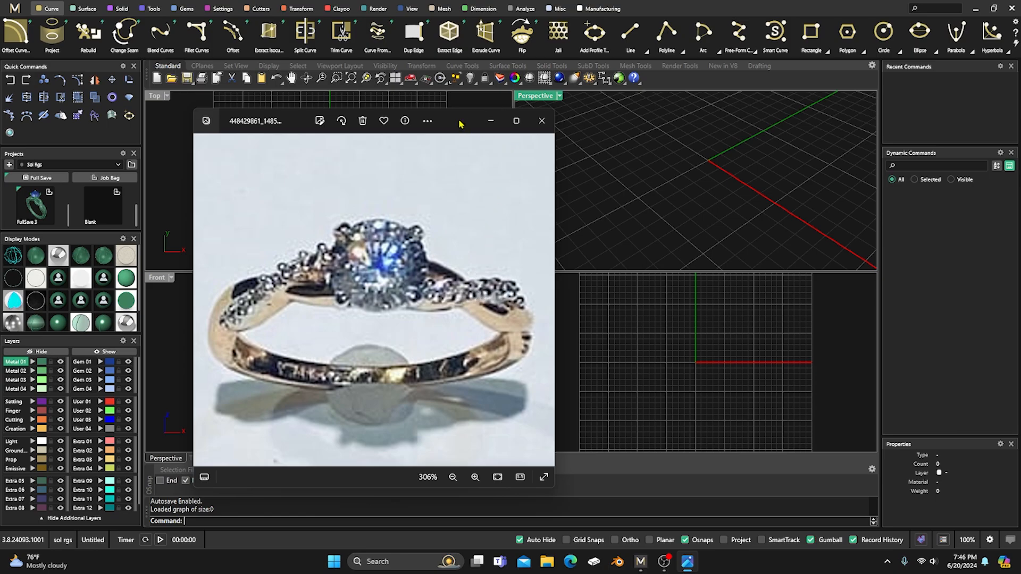
{"action": "left_click", "coordinate": [490, 121]}
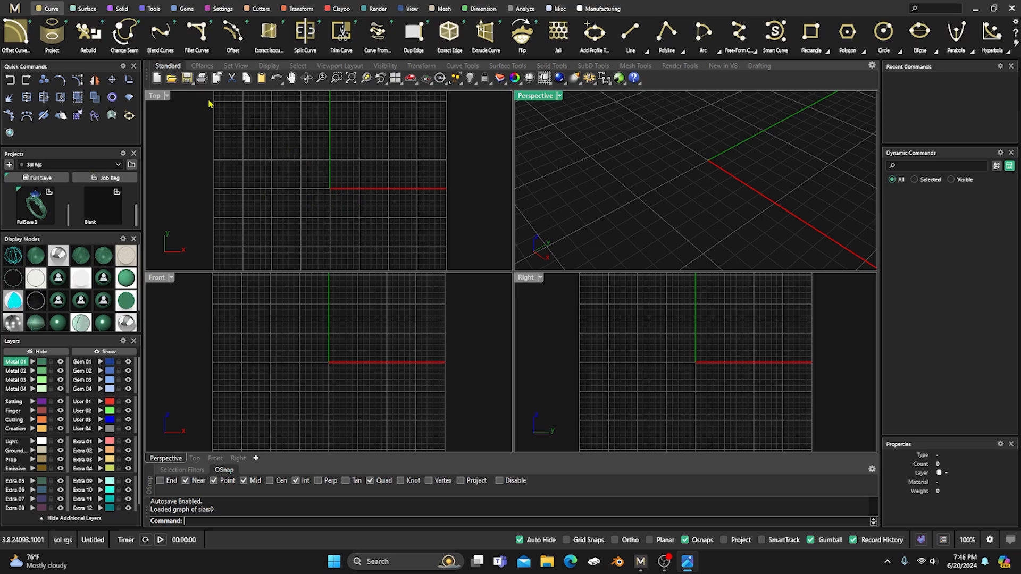
{"action": "left_click", "coordinate": [154, 8]}
{"action": "left_click", "coordinate": [269, 32]}
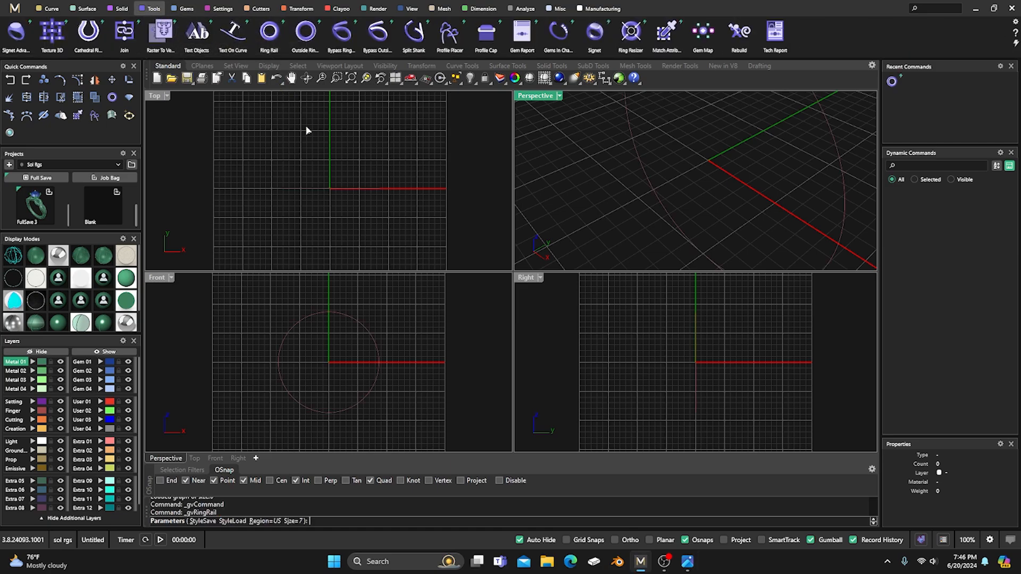
{"action": "right_click", "coordinate": [359, 172]}
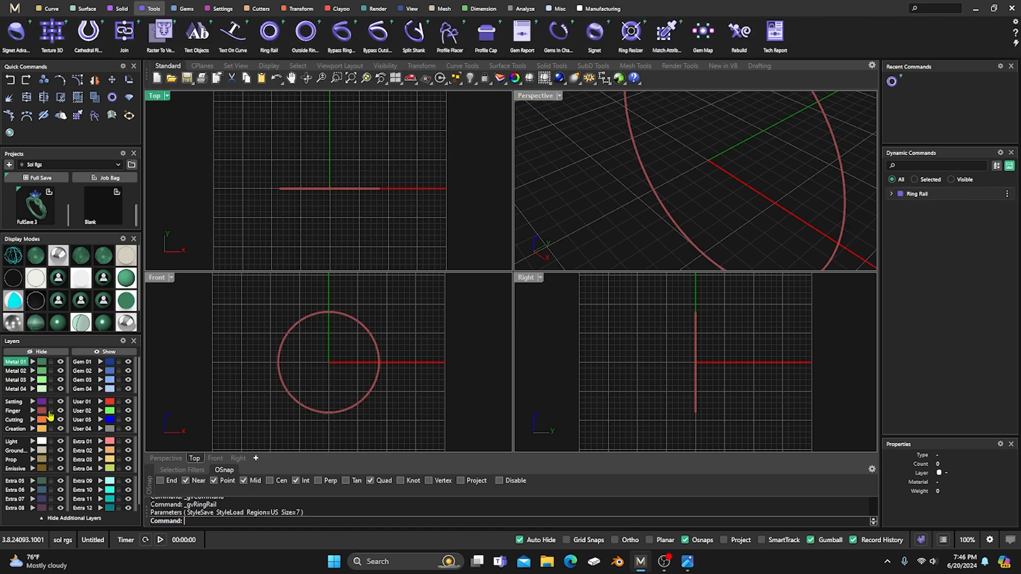
Step: On the Creation layer, draw a horizontal line in the Front view between the ring rail's two side quadrants
{"action": "left_click", "coordinate": [16, 429]}
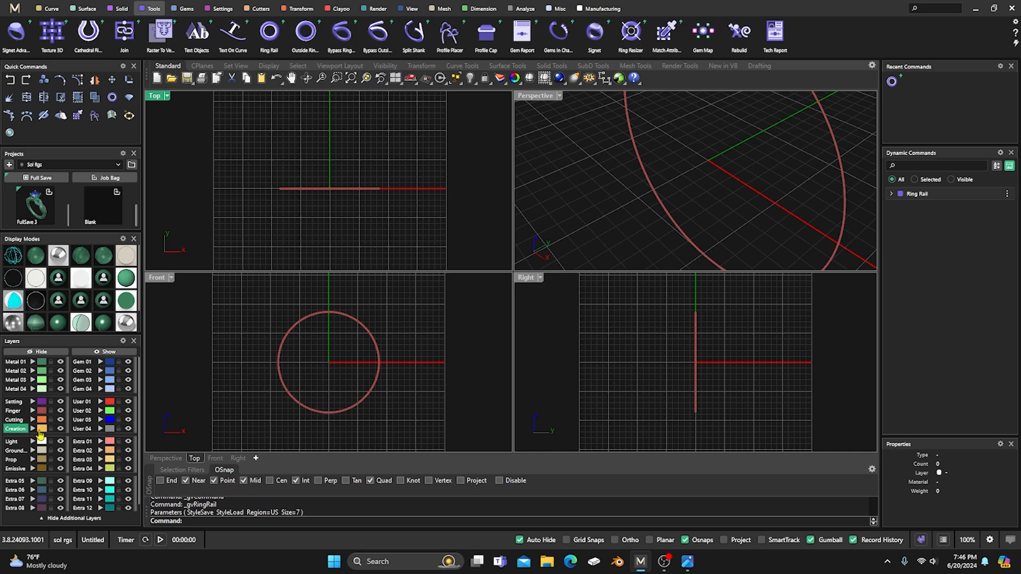
{"action": "left_click", "coordinate": [53, 10]}
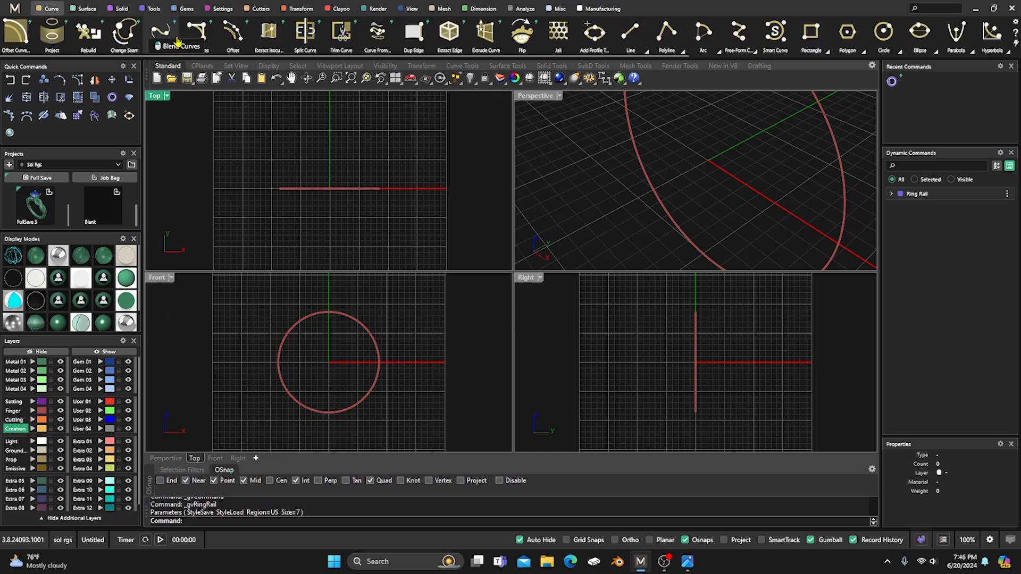
{"action": "left_click", "coordinate": [629, 36]}
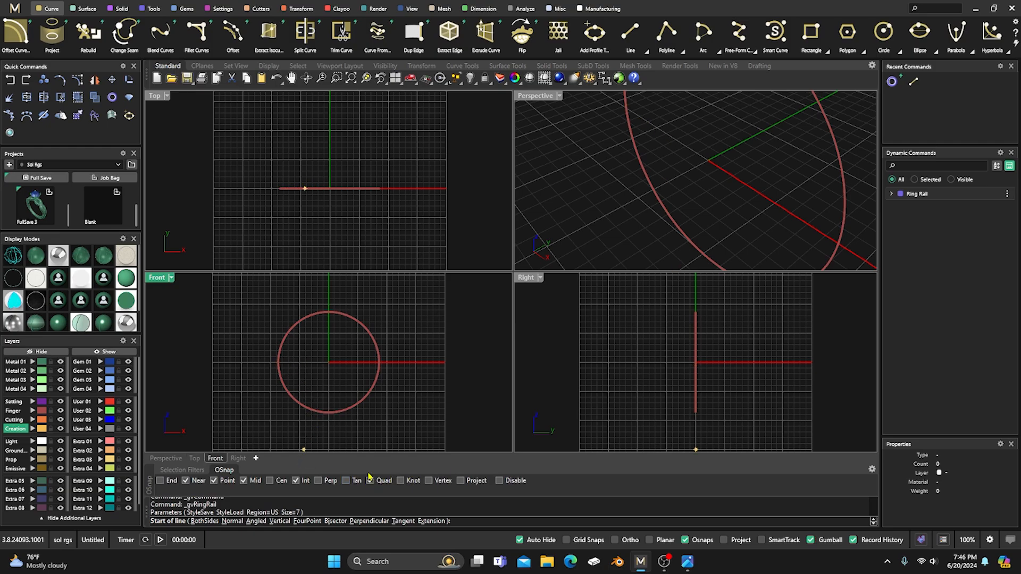
{"action": "left_click", "coordinate": [279, 362]}
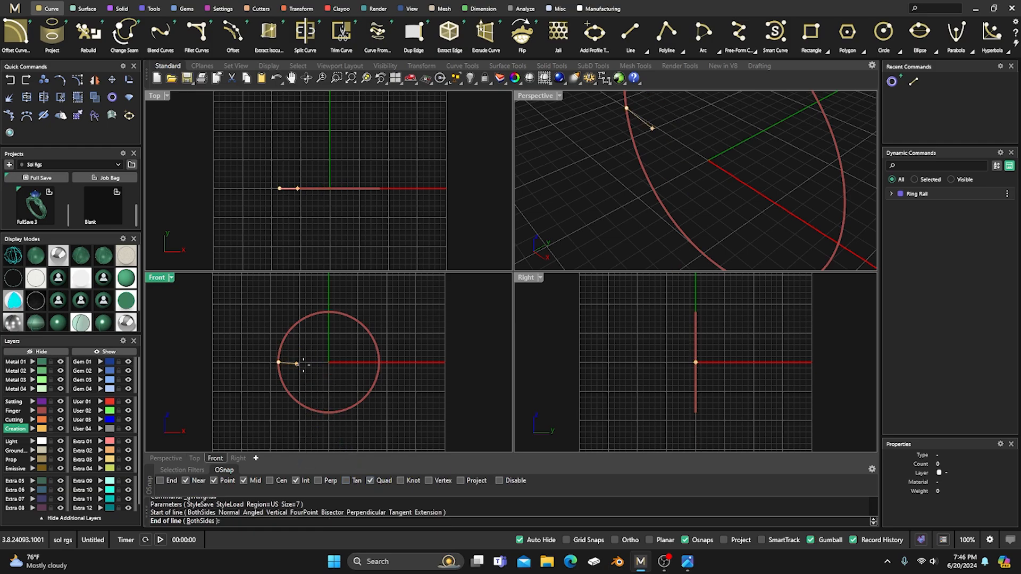
{"action": "left_click", "coordinate": [377, 367]}
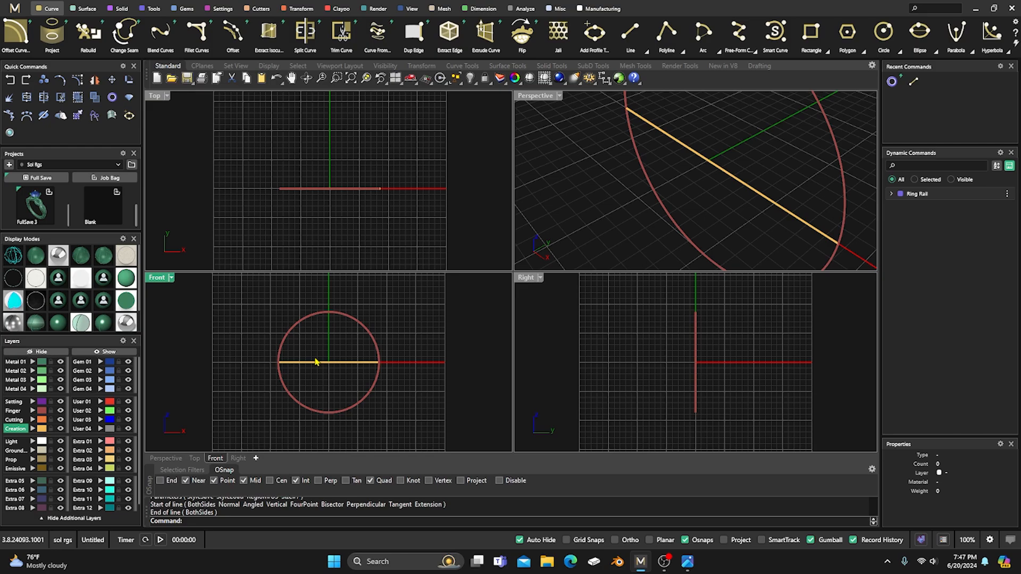
Step: Review the reference ring photo and rebuild the line across the rail with point count 7 and degree 3
{"action": "left_click_drag", "start_coordinate": [0, 128], "coordinate": [396, 101]}
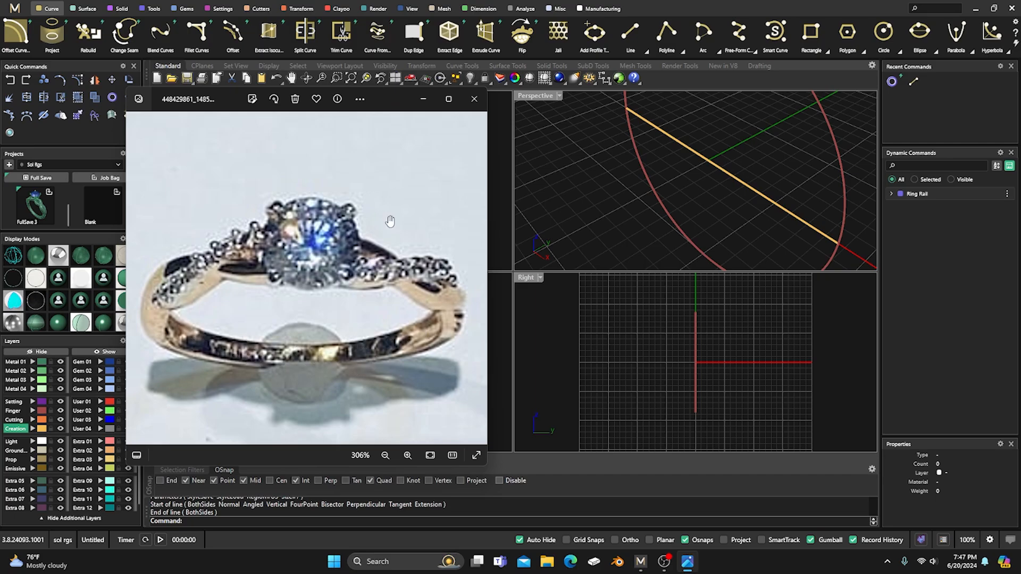
{"action": "left_click", "coordinate": [423, 99]}
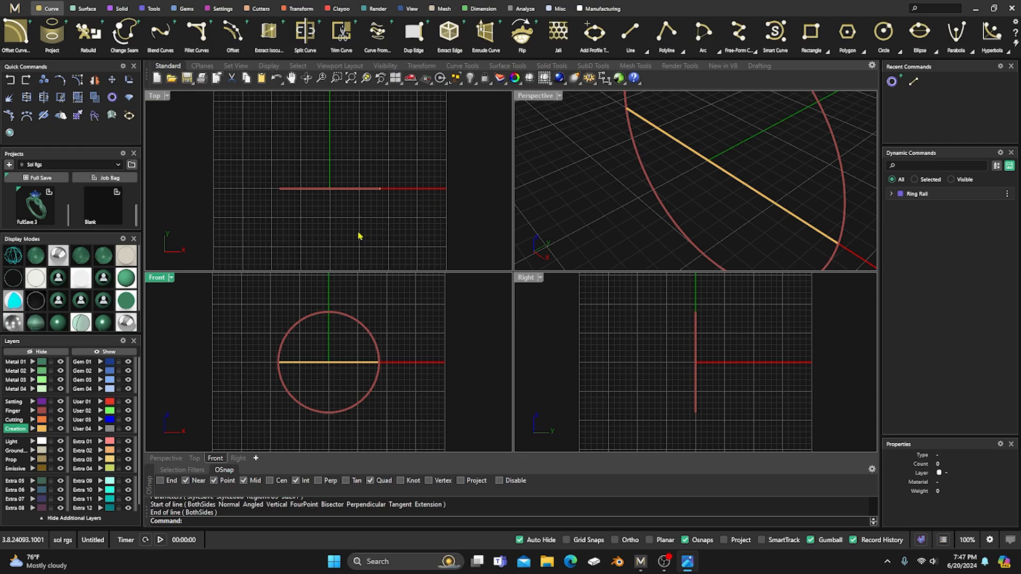
{"action": "left_click", "coordinate": [316, 365]}
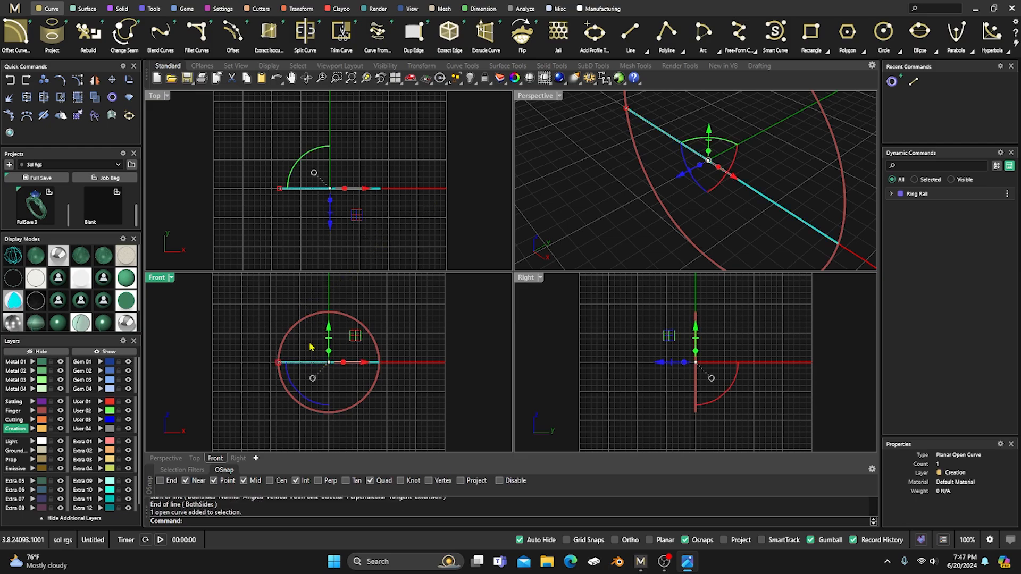
{"action": "type", "text": "rebuild"}
{"action": "key", "text": "Return"}
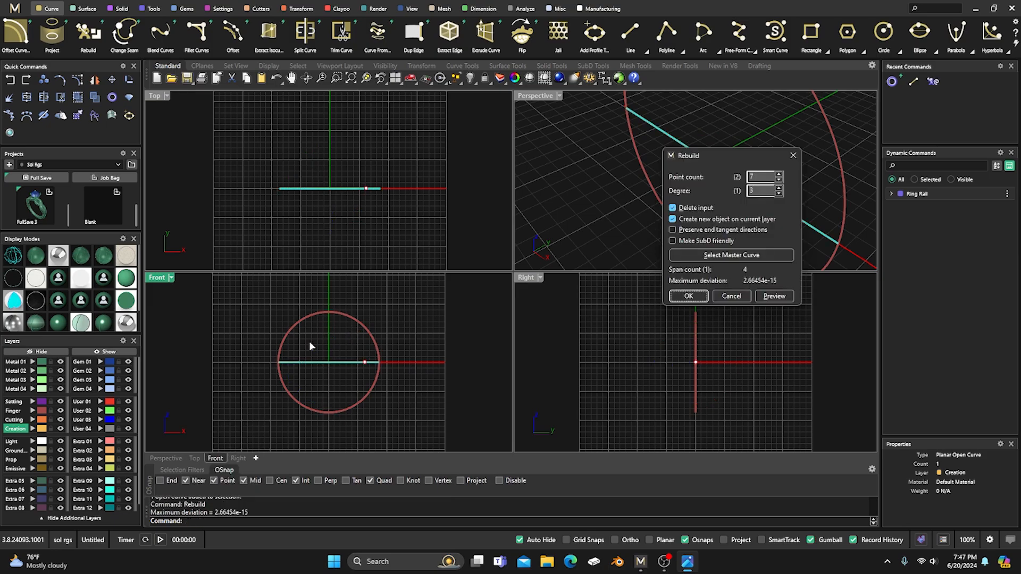
{"action": "left_click", "coordinate": [757, 177]}
{"action": "left_click", "coordinate": [688, 297]}
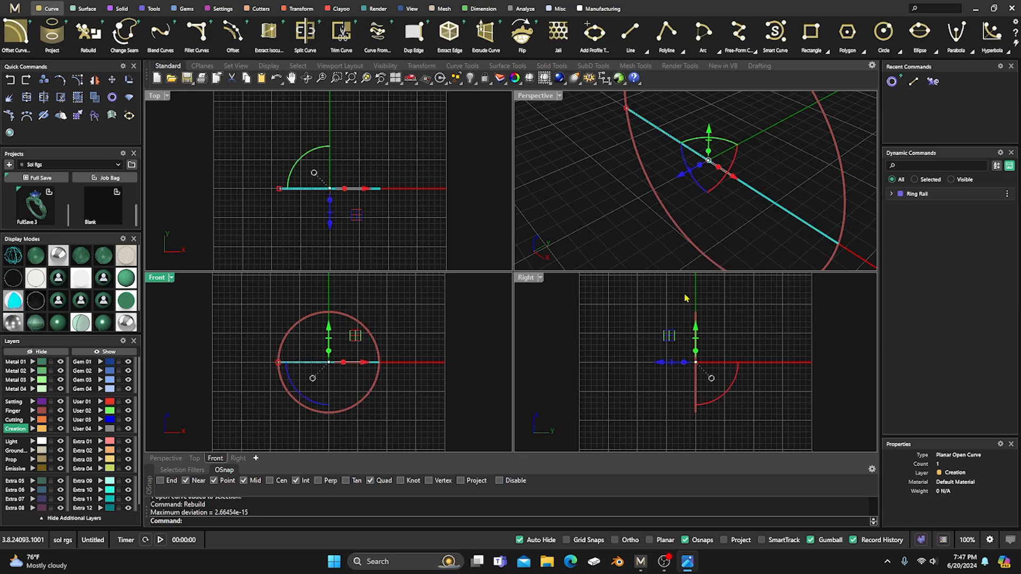
Step: Show the line's control points, then scale inward and rotate clockwise the pair beside the midpoint in the Top view to form an S-curve
{"action": "left_click", "coordinate": [79, 82]}
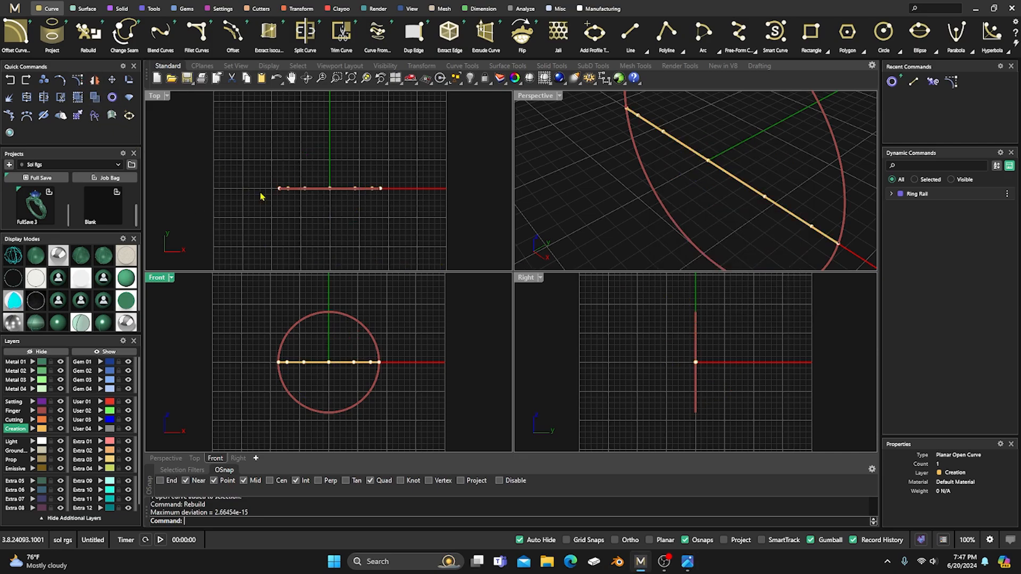
{"action": "left_click", "coordinate": [305, 188]}
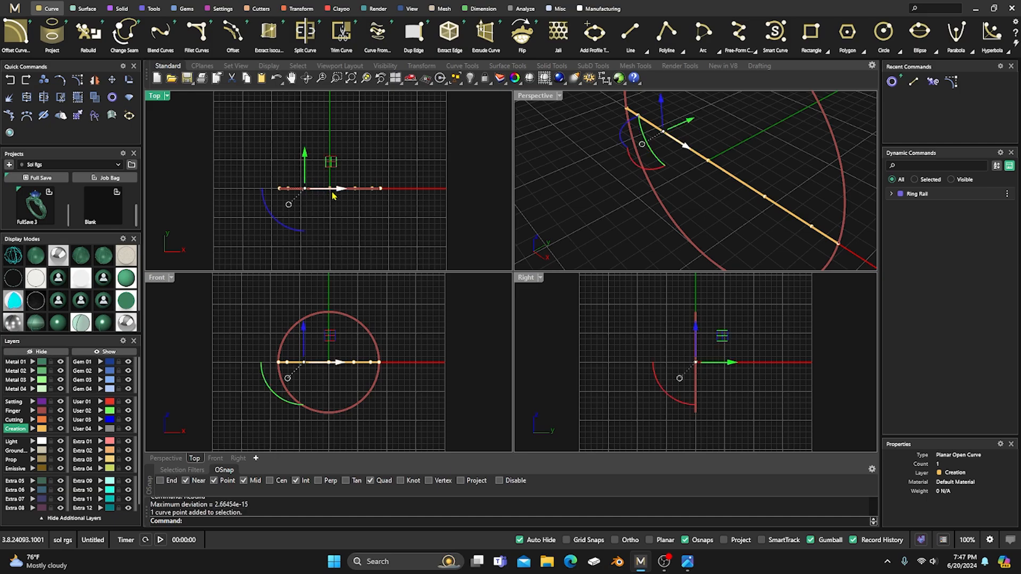
{"action": "left_click", "coordinate": [325, 213]}
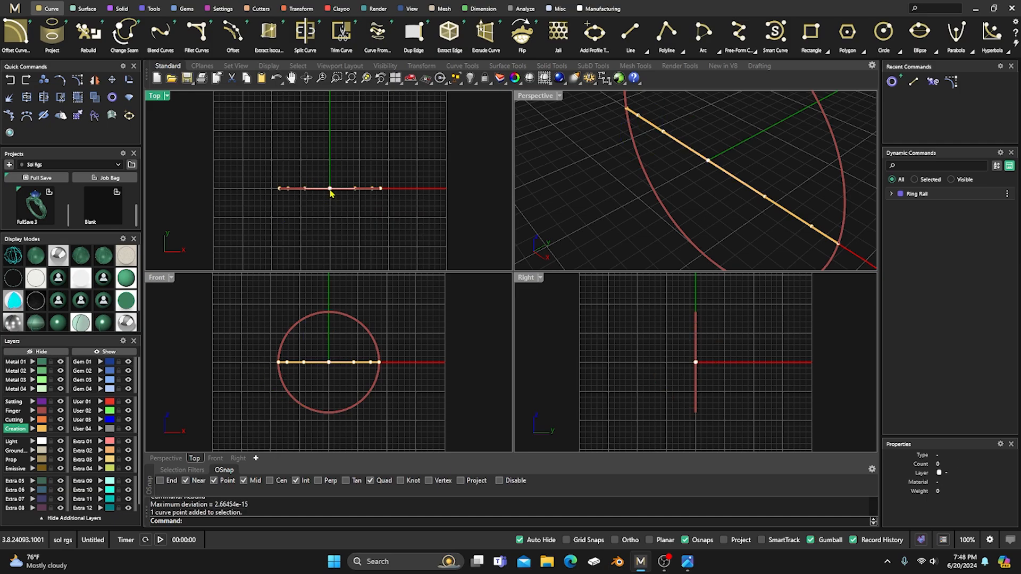
{"action": "left_click", "coordinate": [330, 193]}
{"action": "key", "text": "Escape"}
{"action": "left_click", "coordinate": [304, 188]}
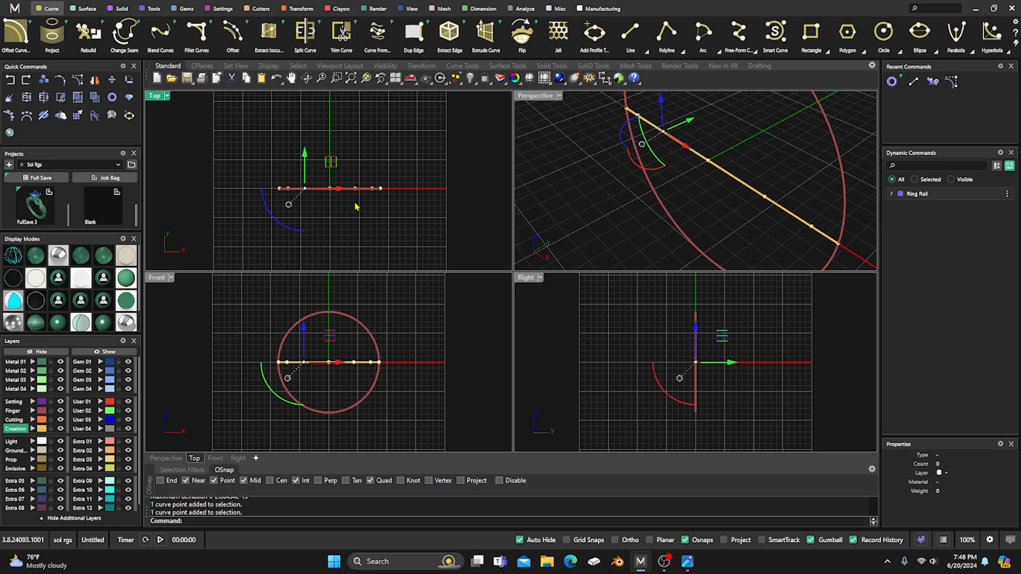
{"action": "left_click", "coordinate": [356, 188], "text": "shift"}
{"action": "mouse_move", "coordinate": [305, 191]}
{"action": "left_mouse_down"}
{"action": "mouse_move", "coordinate": [305, 223]}
{"action": "mouse_move", "coordinate": [290, 197]}
{"action": "left_mouse_up"}
{"action": "left_click", "coordinate": [358, 143]}
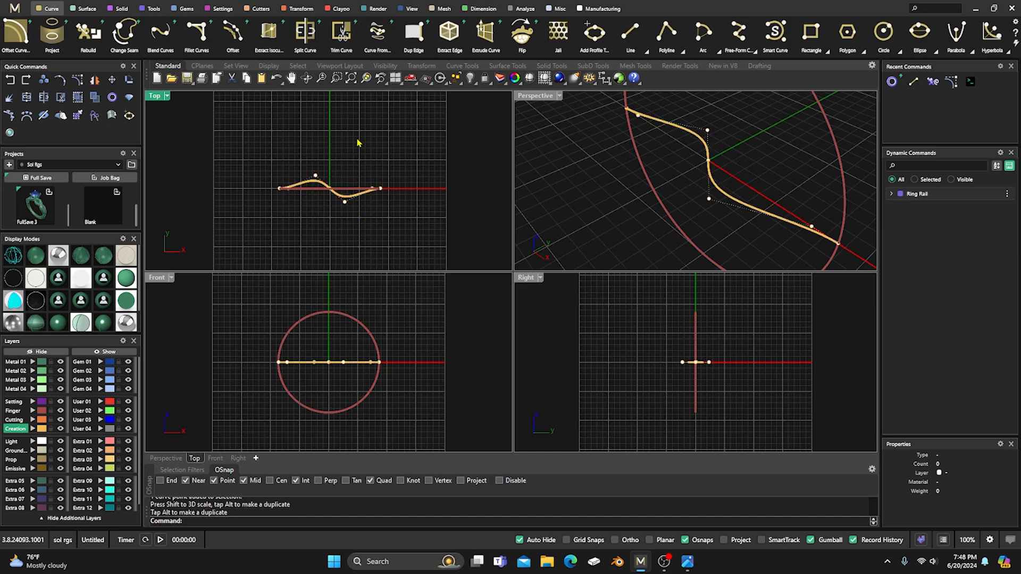
Step: Scale inward and rotate counterclockwise the control points next to the curve's ends, forming a double wave, and turn off the control points
{"action": "left_click", "coordinate": [287, 188]}
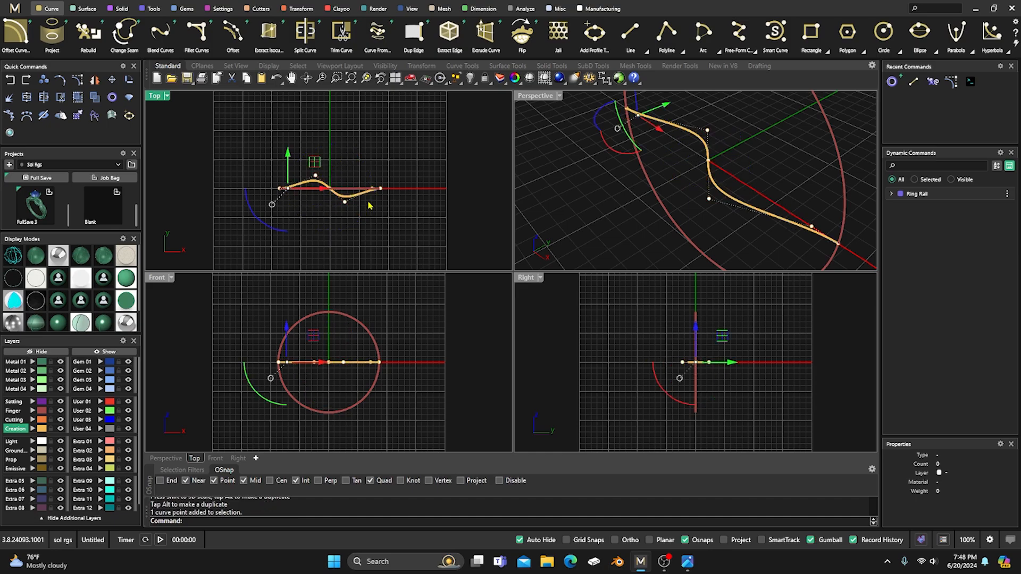
{"action": "left_click", "coordinate": [376, 183], "text": "shift"}
{"action": "left_click_drag", "start_coordinate": [289, 189], "coordinate": [294, 189]}
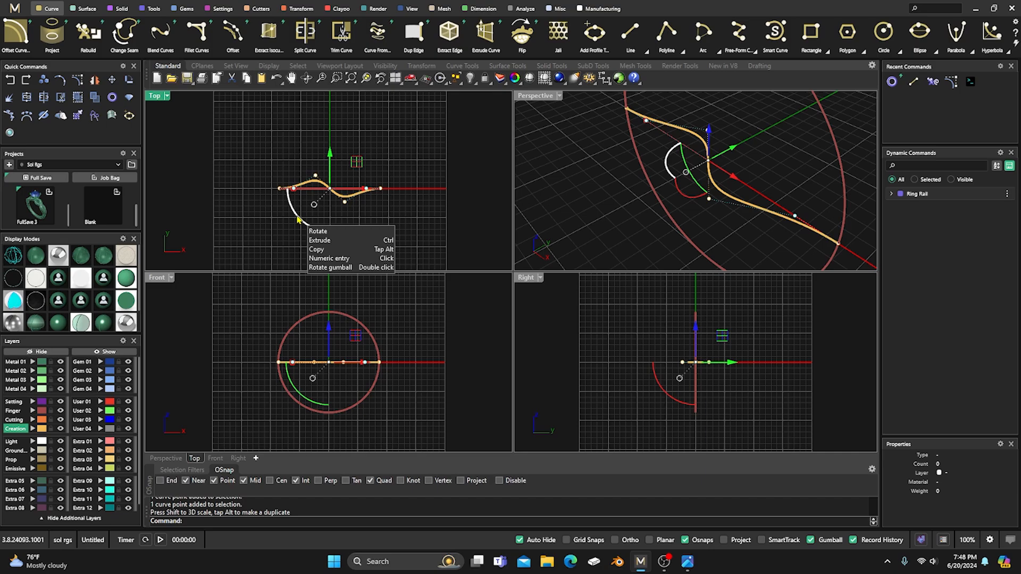
{"action": "left_click_drag", "start_coordinate": [298, 219], "coordinate": [301, 221]}
{"action": "left_click_drag", "start_coordinate": [310, 226], "coordinate": [314, 228]}
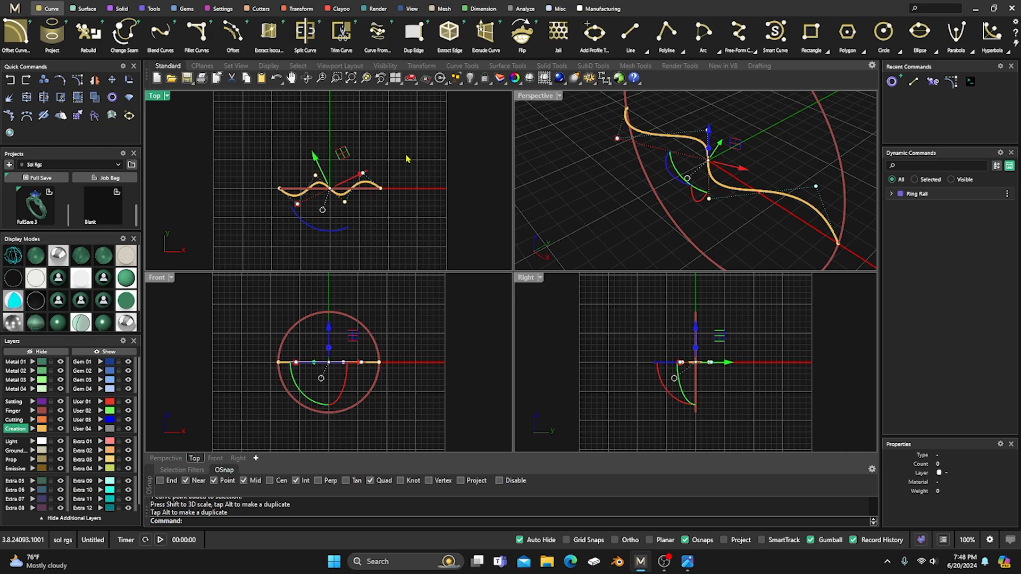
{"action": "key", "text": "F10"}
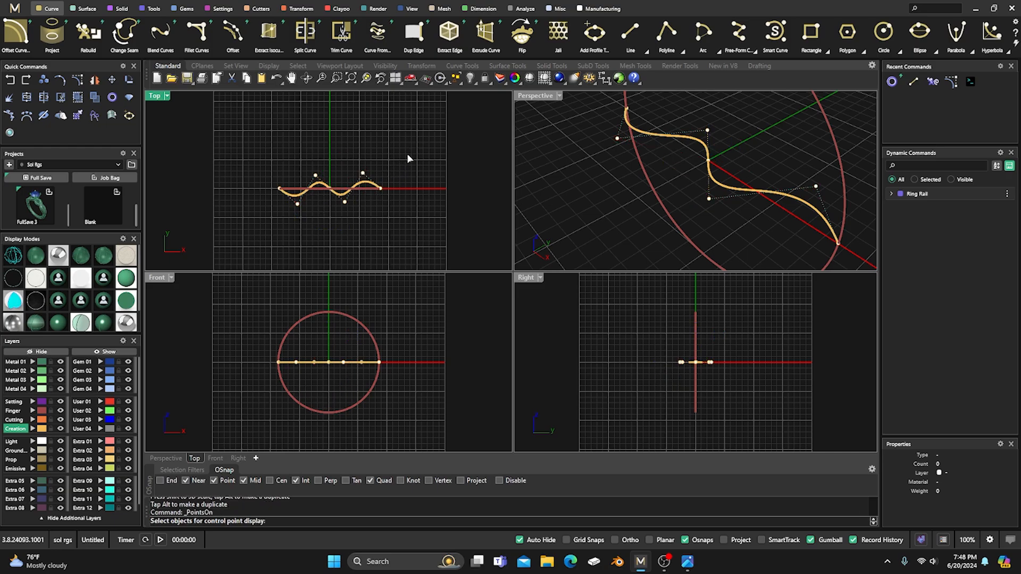
{"action": "key", "text": "Escape"}
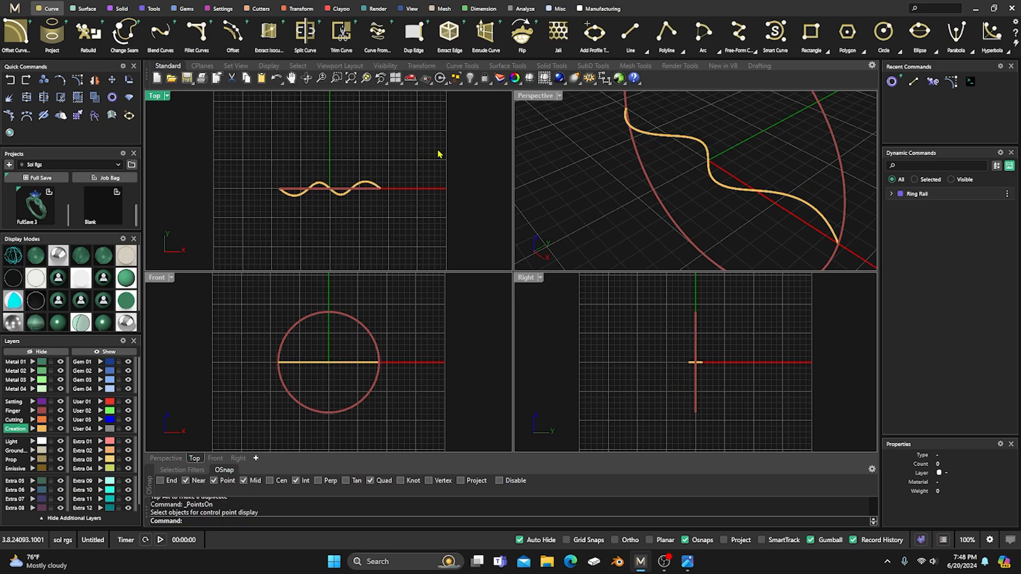
Step: Create a Curve From 2 Views using the wavy curve as first curve and the ring rail as second curve
{"action": "double_click", "coordinate": [535, 101]}
{"action": "scroll", "coordinate": [468, 228], "scroll_direction": "down", "scroll_amount": 5}
{"action": "right_click_drag", "start_coordinate": [458, 247], "coordinate": [511, 308]}
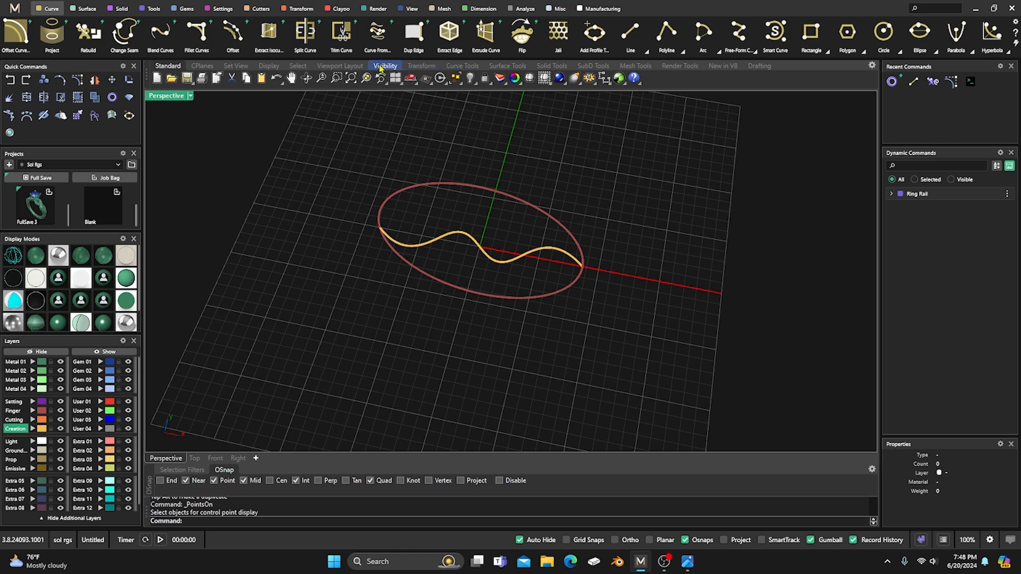
{"action": "left_click", "coordinate": [378, 37]}
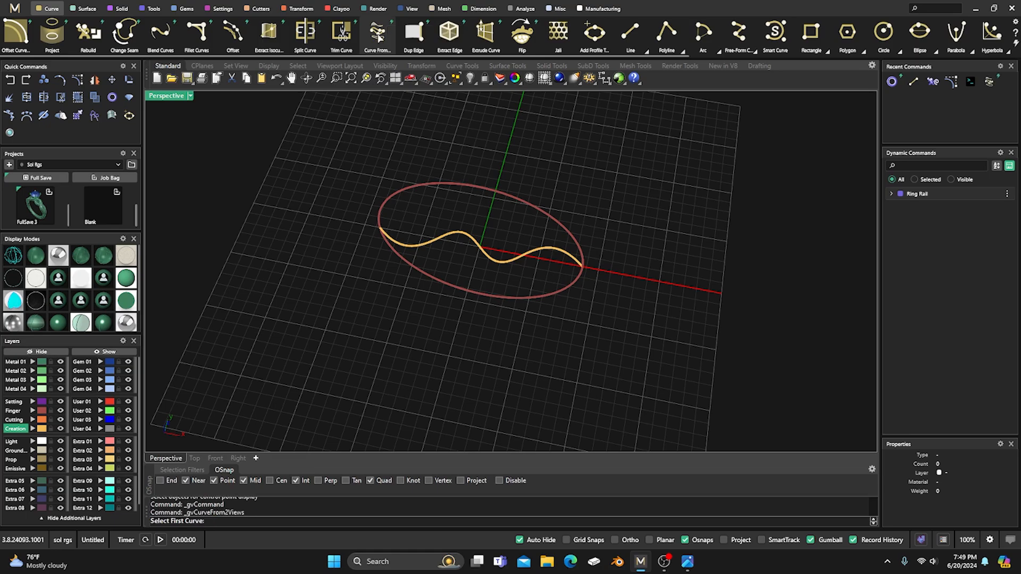
{"action": "left_click", "coordinate": [480, 249]}
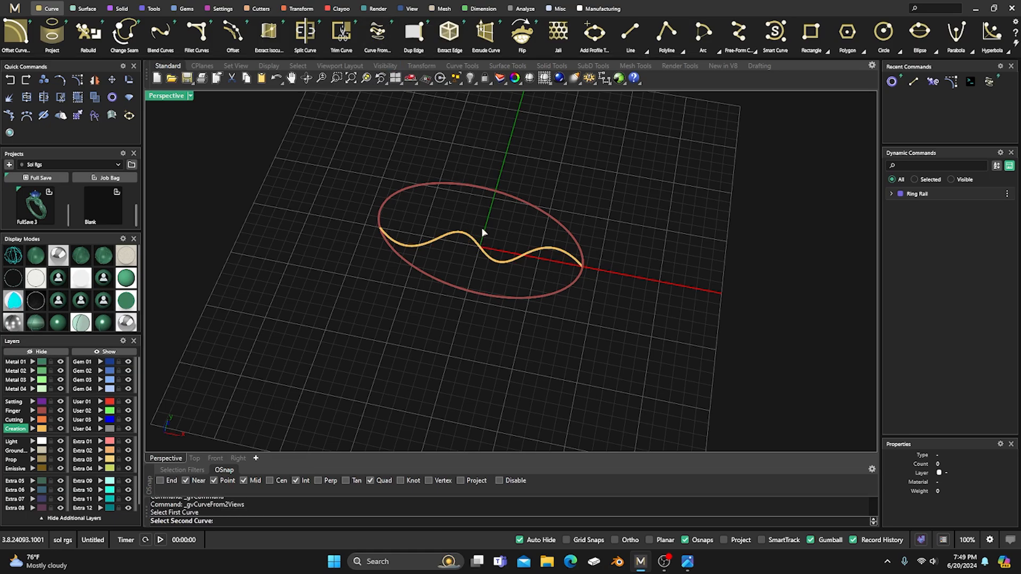
{"action": "left_click", "coordinate": [496, 189]}
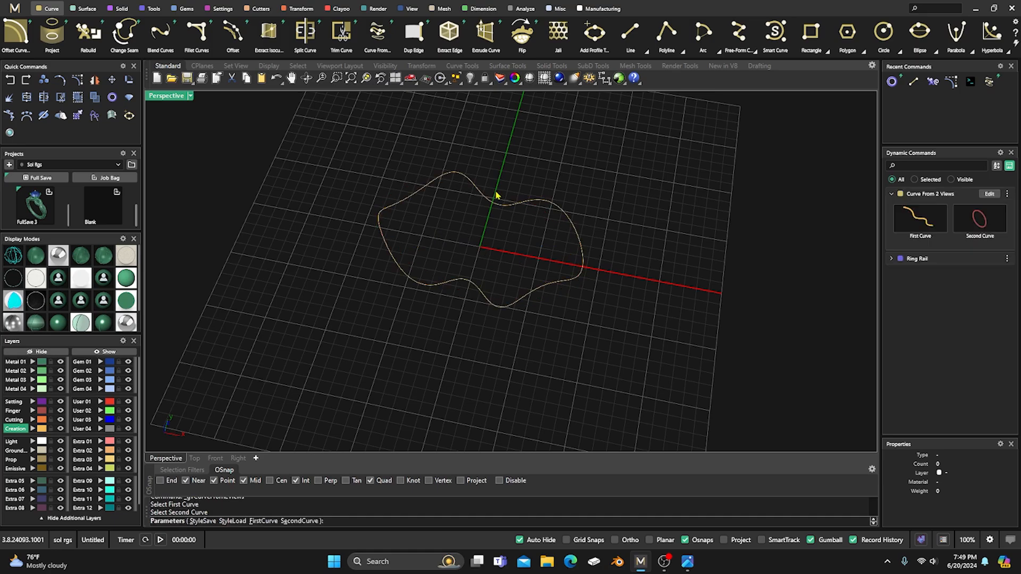
{"action": "right_click", "coordinate": [597, 211]}
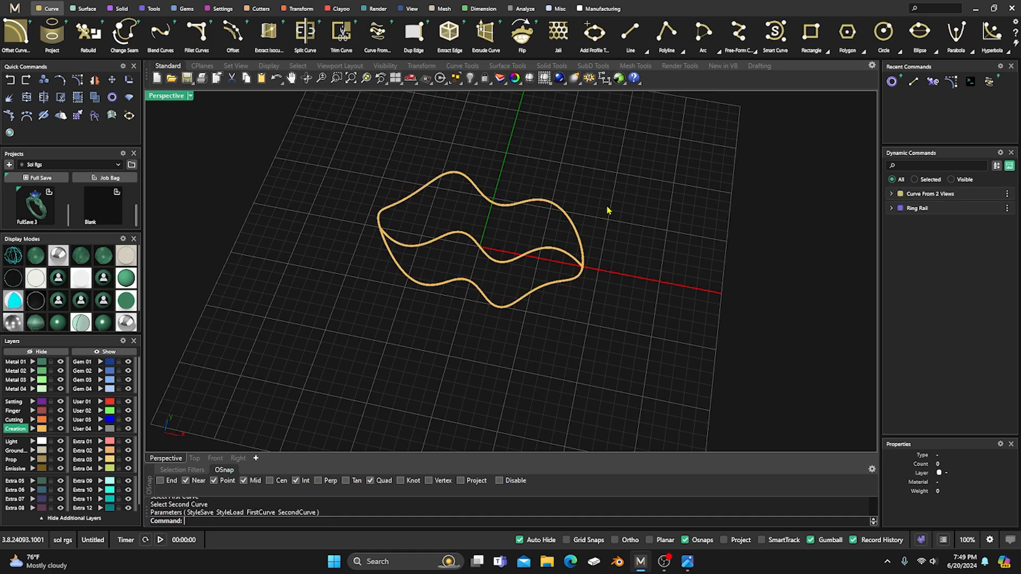
Step: Trim the closed wrapped curve to the upper half of the ring with Trim Curve, using Trim Start 0.75 and Trim End 0.25
{"action": "right_click_drag", "start_coordinate": [604, 270], "coordinate": [572, 287]}
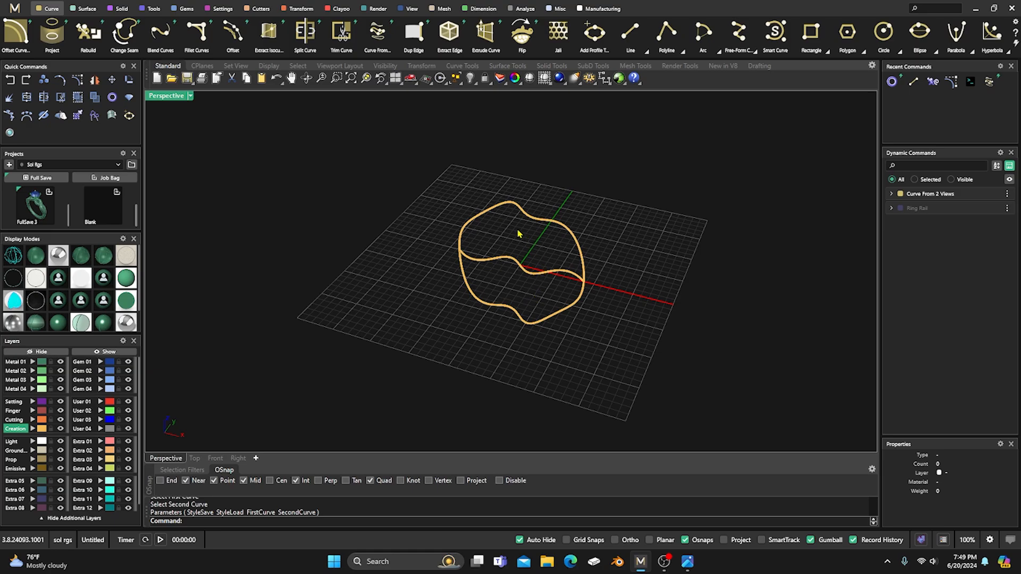
{"action": "left_click", "coordinate": [570, 234]}
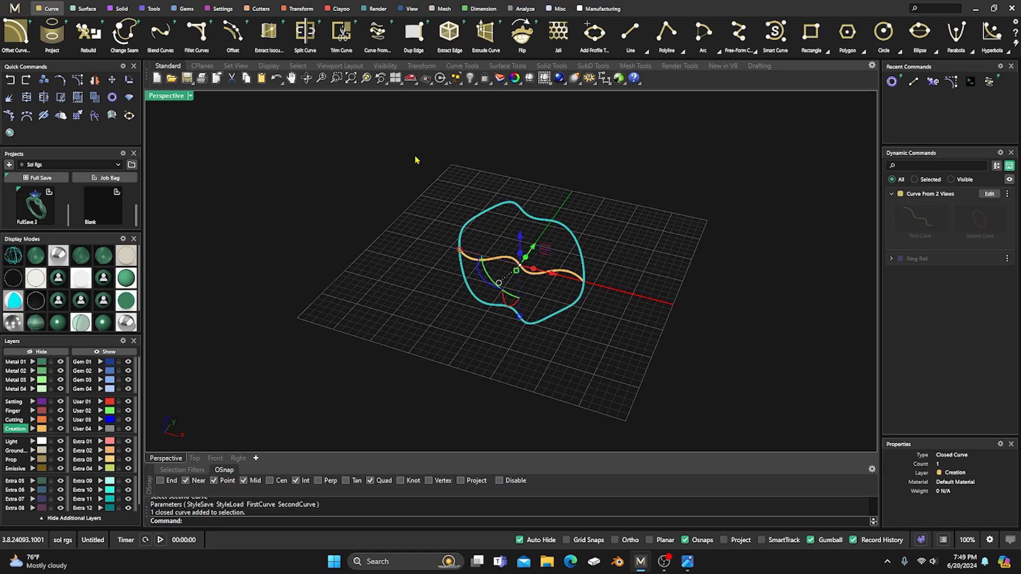
{"action": "scroll", "coordinate": [414, 168], "scroll_direction": "up", "scroll_amount": 3}
{"action": "scroll", "coordinate": [505, 231], "scroll_direction": "up", "scroll_amount": 2}
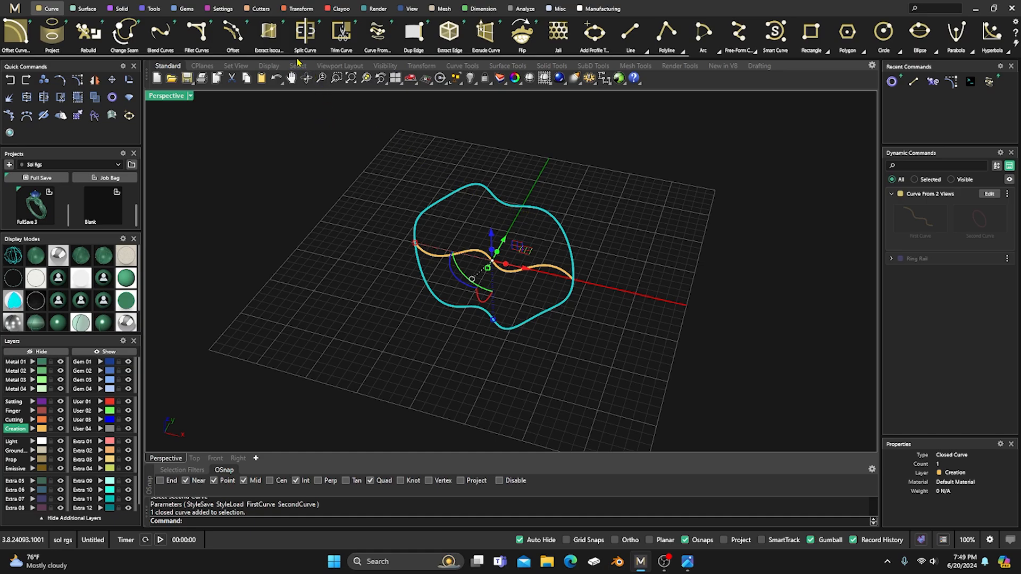
{"action": "left_click", "coordinate": [347, 30]}
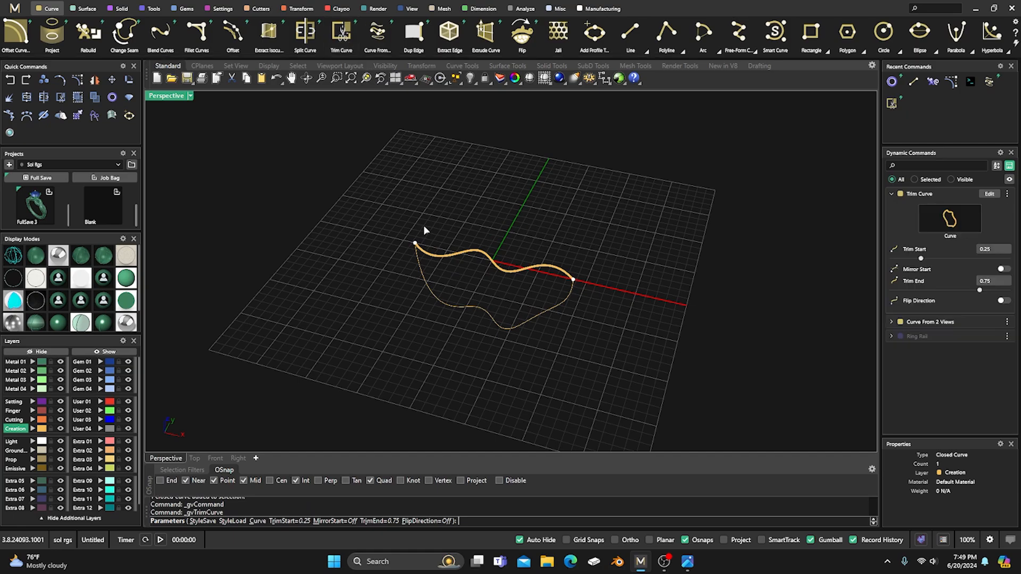
{"action": "right_click_drag", "start_coordinate": [496, 326], "coordinate": [426, 287]}
{"action": "double_click", "coordinate": [170, 99]}
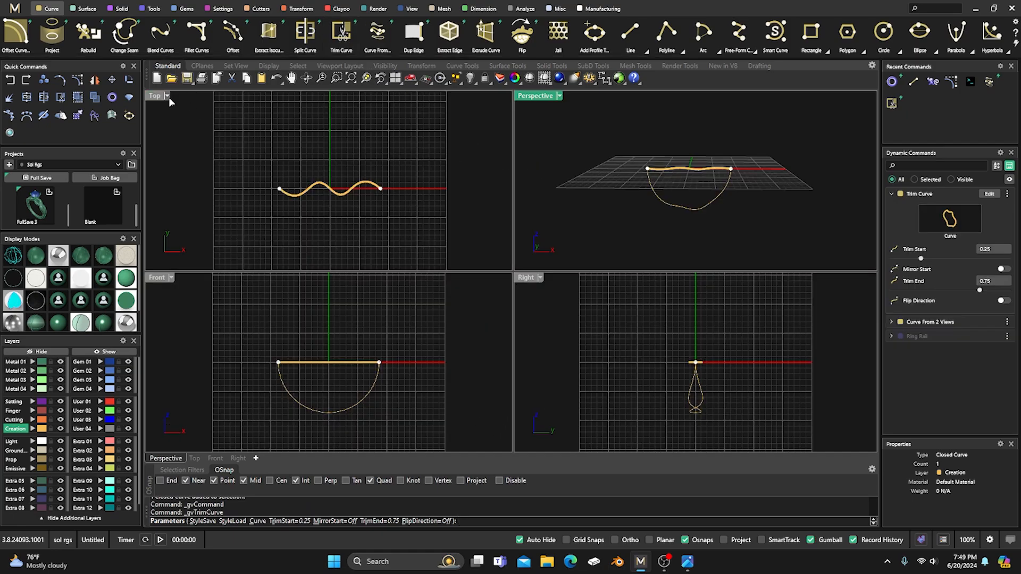
{"action": "right_click_drag", "start_coordinate": [322, 376], "coordinate": [316, 359]}
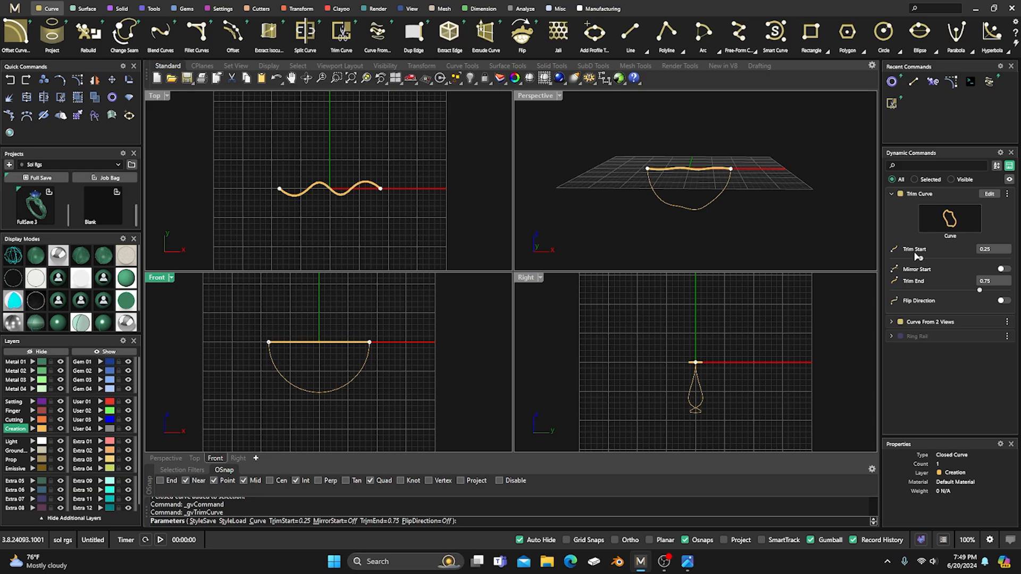
{"action": "left_click", "coordinate": [988, 249]}
{"action": "type", "text": "."}
{"action": "key", "text": "Tab"}
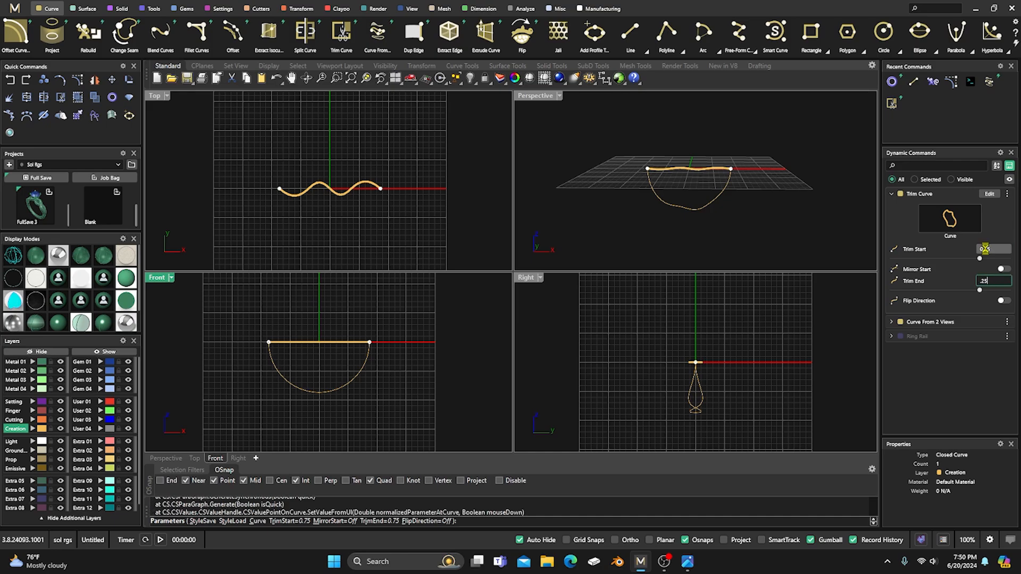
{"action": "key", "text": "Return"}
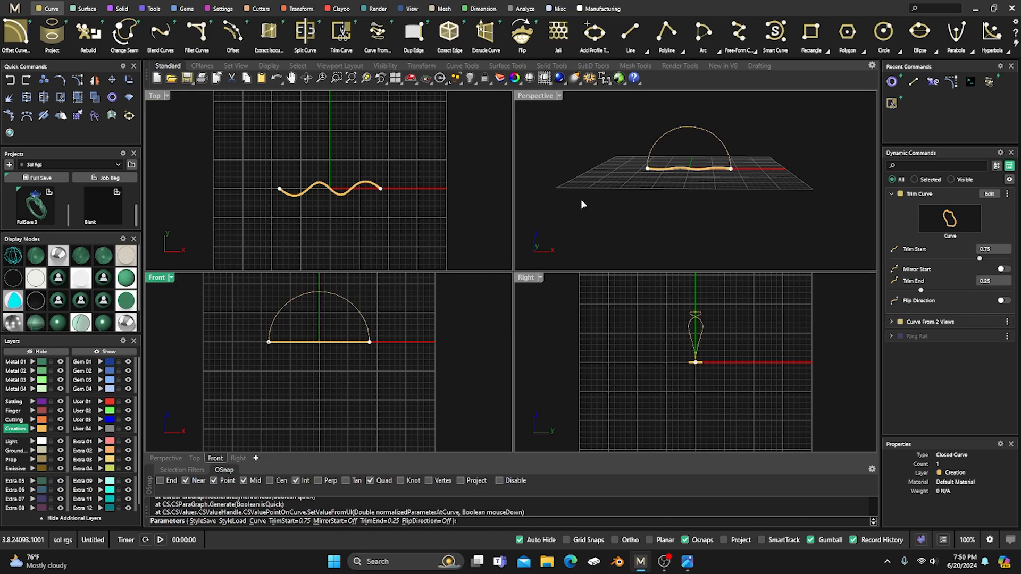
{"action": "right_click_drag", "start_coordinate": [607, 171], "coordinate": [604, 228]}
{"action": "right_click", "coordinate": [611, 226]}
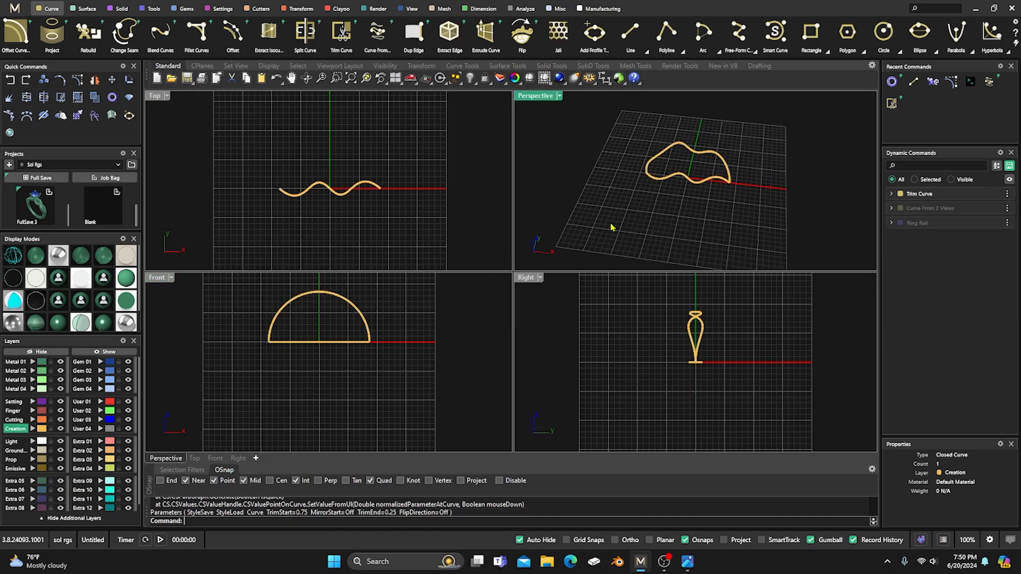
Step: Show the hidden Ring Rail again and maximize the Perspective view on it and the trimmed curve
{"action": "mouse_move", "coordinate": [956, 229]}
{"action": "left_click", "coordinate": [1007, 223]}
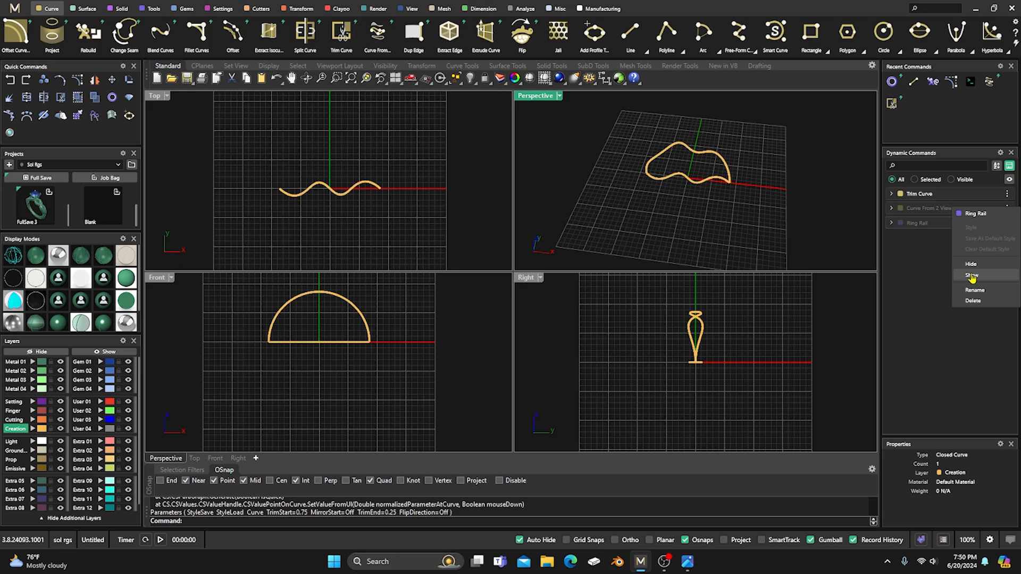
{"action": "left_click", "coordinate": [972, 276]}
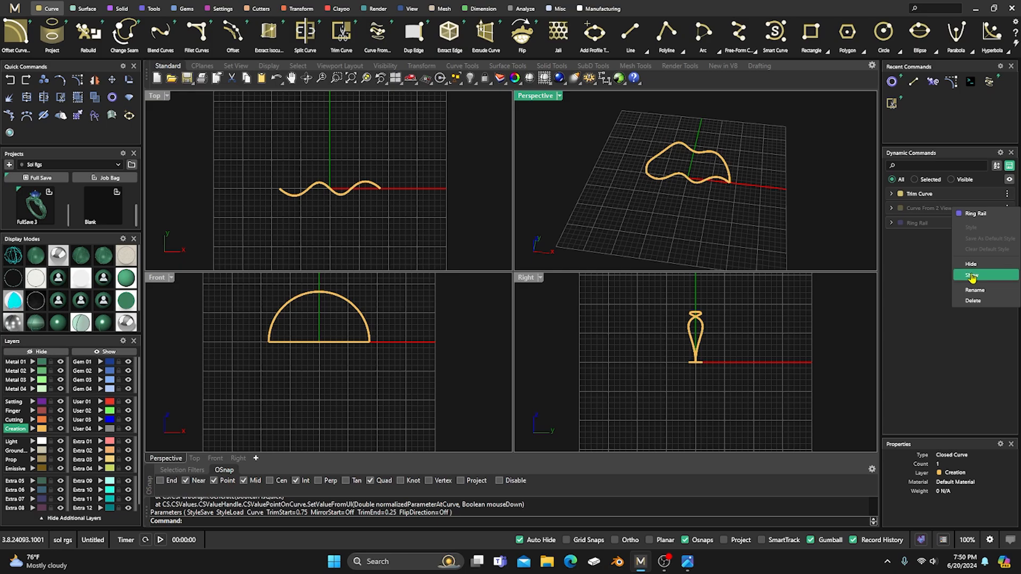
{"action": "double_click", "coordinate": [541, 101]}
{"action": "right_click_drag", "start_coordinate": [509, 156], "coordinate": [511, 294]}
{"action": "scroll", "coordinate": [486, 194], "scroll_direction": "up", "scroll_amount": 3}
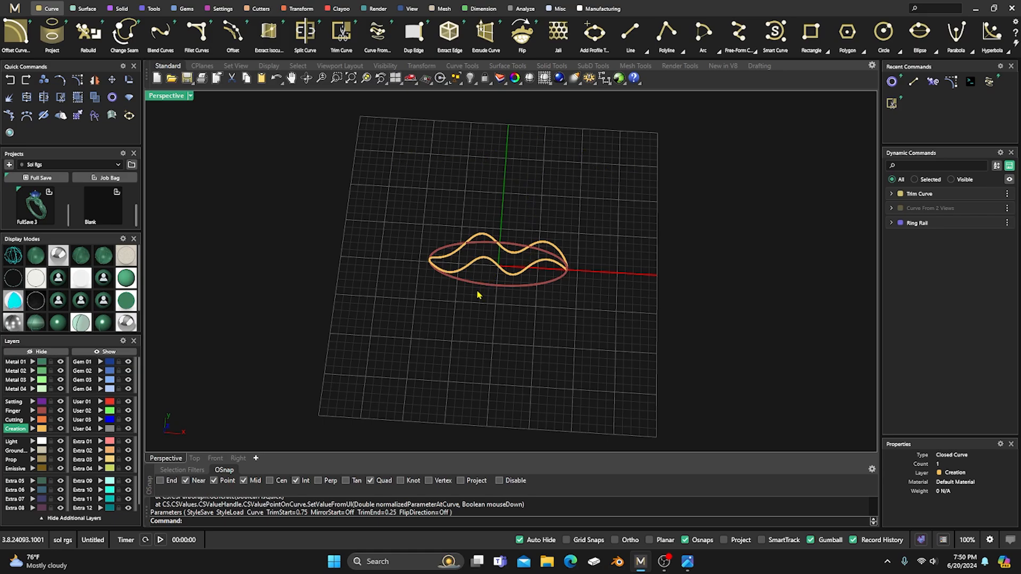
Step: Mirror the trimmed wavy curve with only Y Mirror on to form a second, interwoven strand
{"action": "right_click_drag", "start_coordinate": [458, 341], "coordinate": [427, 287]}
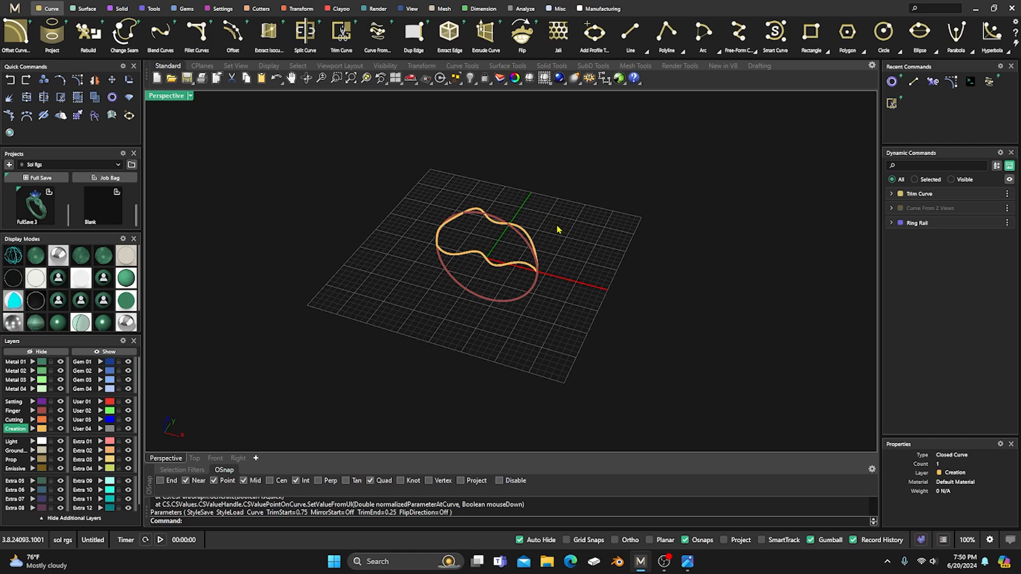
{"action": "mouse_move", "coordinate": [483, 267]}
{"action": "right_mouse_down"}
{"action": "mouse_move", "coordinate": [497, 301]}
{"action": "mouse_move", "coordinate": [487, 300]}
{"action": "mouse_move", "coordinate": [482, 256]}
{"action": "right_mouse_up"}
{"action": "scroll", "coordinate": [492, 283], "scroll_direction": "up", "scroll_amount": 2}
{"action": "scroll", "coordinate": [492, 283], "scroll_direction": "down", "scroll_amount": 2}
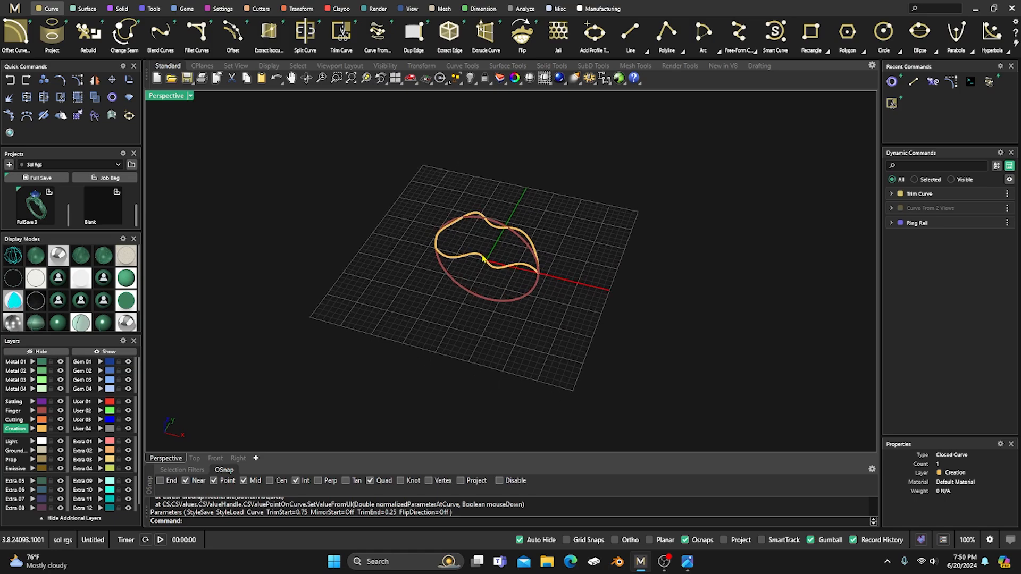
{"action": "scroll", "coordinate": [493, 244], "scroll_direction": "up", "scroll_amount": 1}
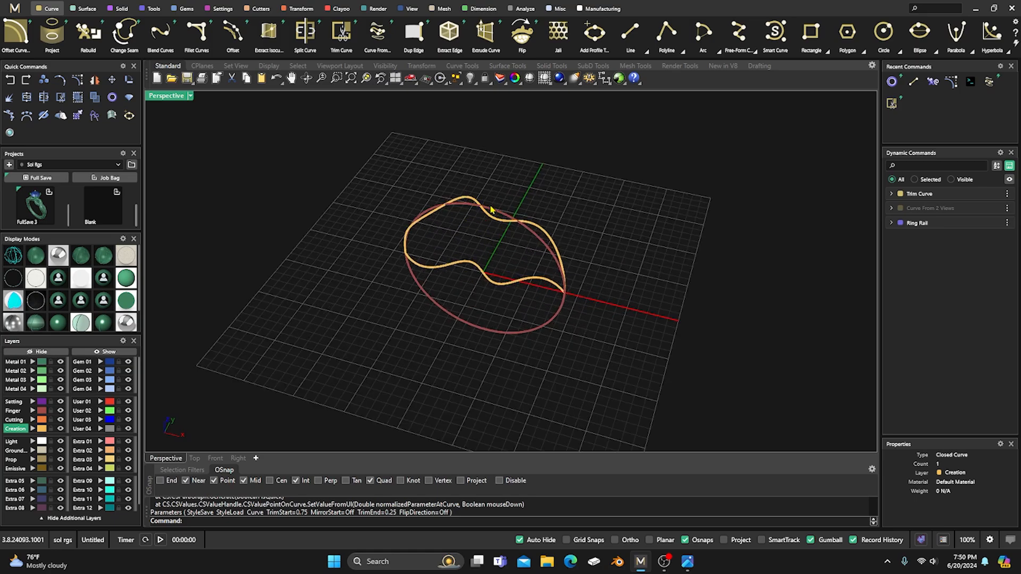
{"action": "left_click", "coordinate": [548, 237]}
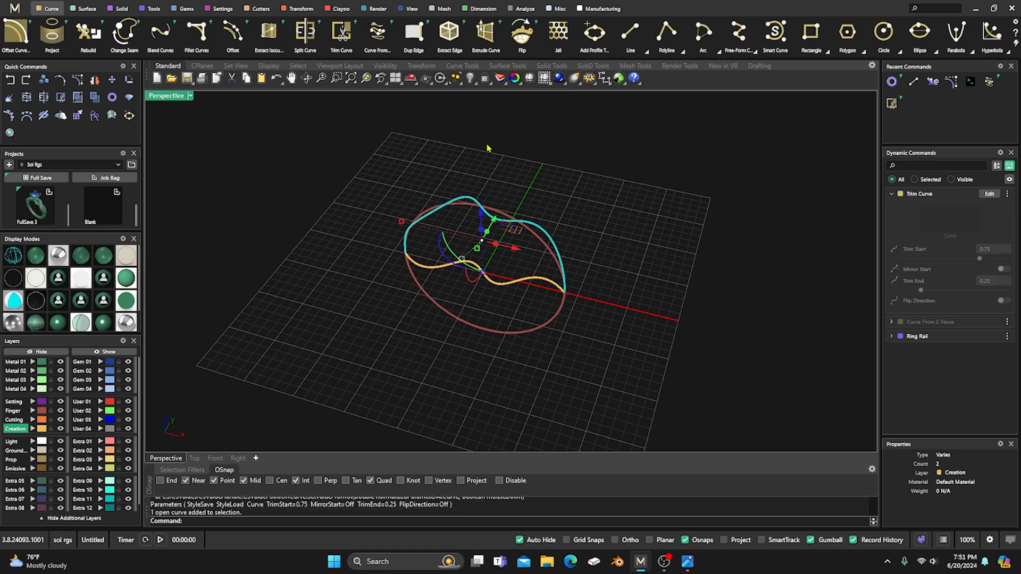
{"action": "left_click", "coordinate": [301, 8]}
{"action": "left_click", "coordinate": [162, 33]}
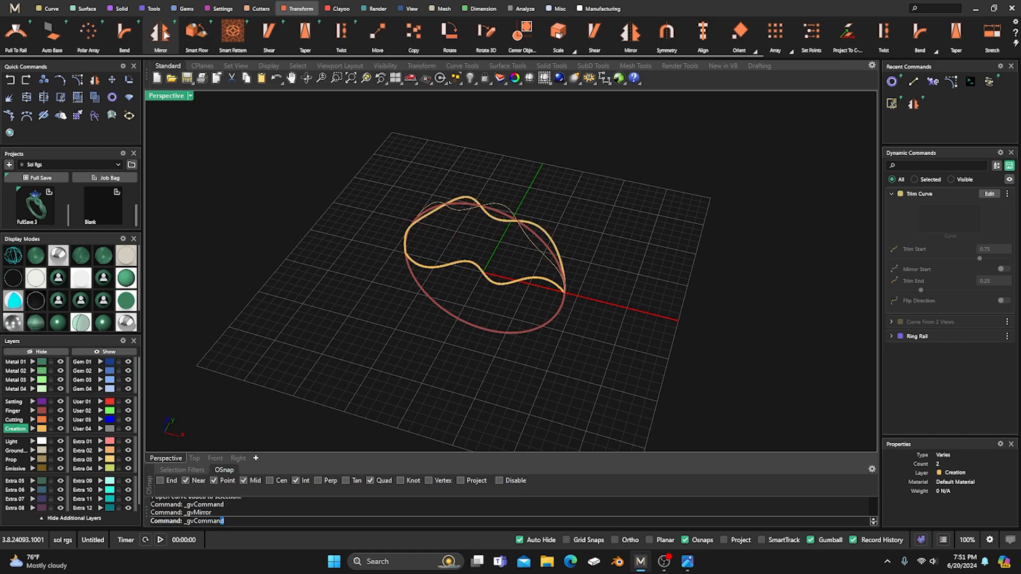
{"action": "right_click", "coordinate": [317, 163]}
Step: Move the mirrored curve to the User 01 layer
{"action": "right_click_drag", "start_coordinate": [319, 167], "coordinate": [351, 214]}
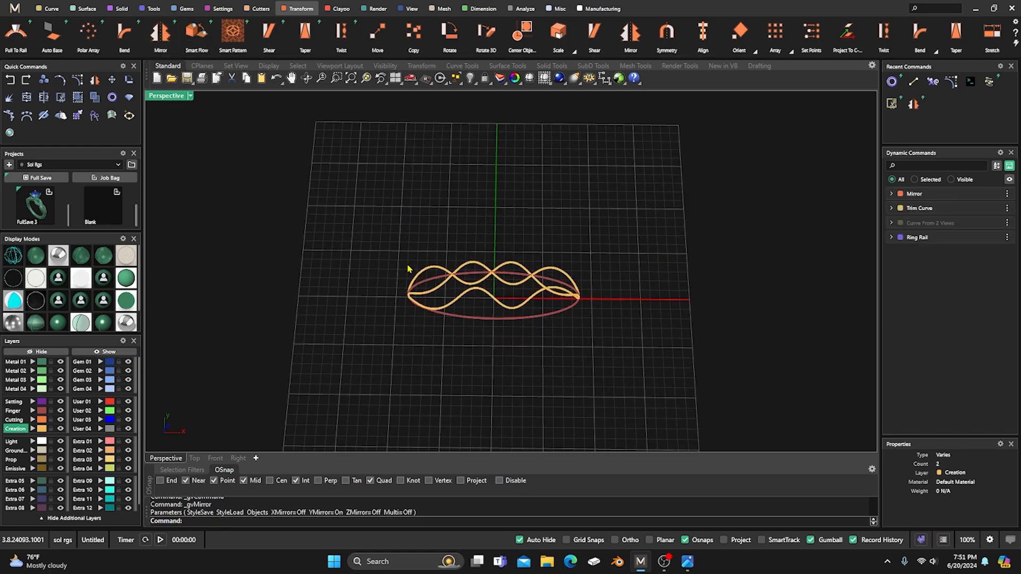
{"action": "left_click", "coordinate": [483, 287]}
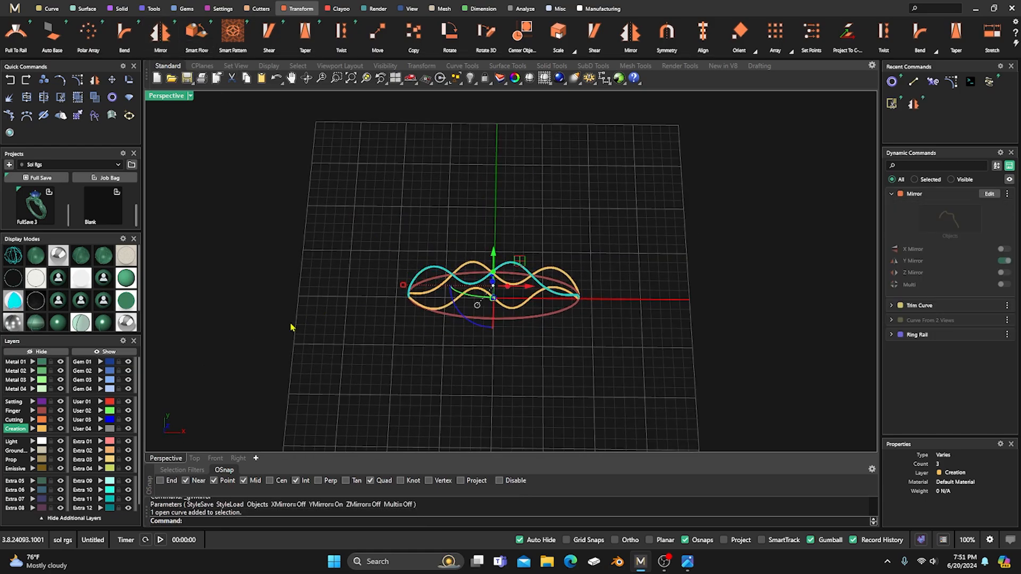
{"action": "left_click", "coordinate": [101, 402]}
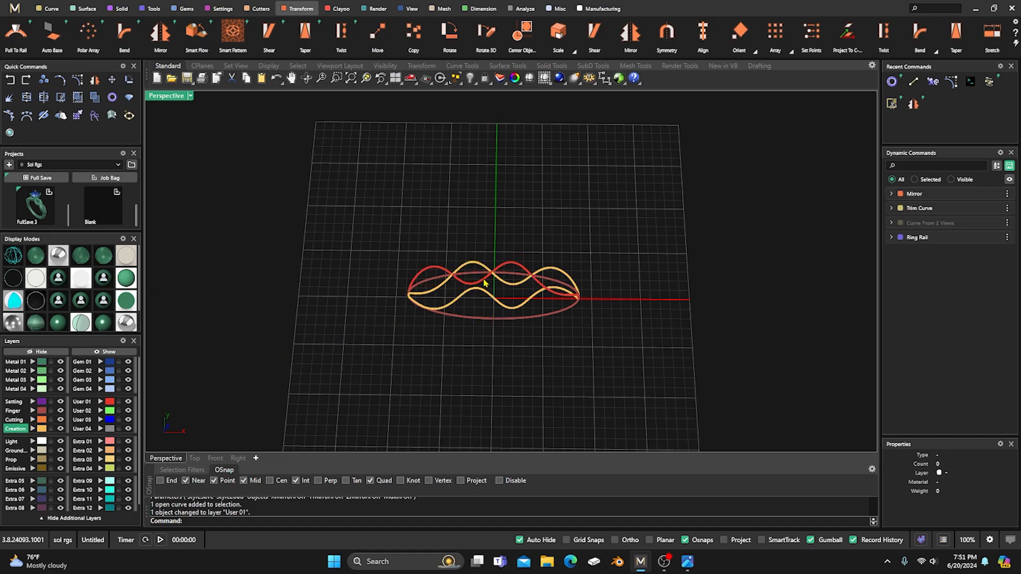
Step: Compare the crossings of the two wavy strands with the twisted band in the reference ring photo
{"action": "left_click", "coordinate": [687, 562]}
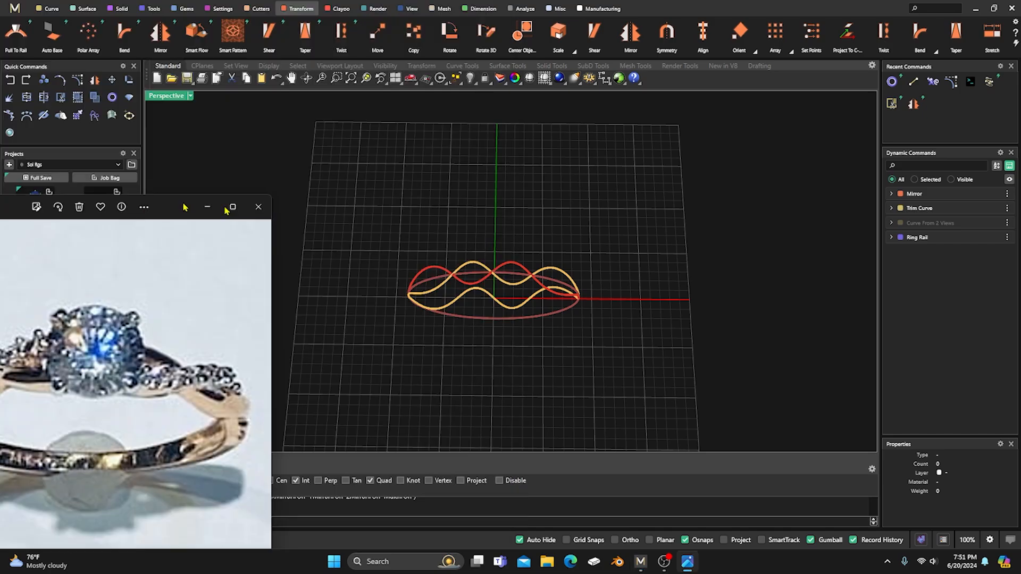
{"action": "scroll", "coordinate": [670, 213], "scroll_direction": "down", "scroll_amount": 5}
{"action": "right_click_drag", "start_coordinate": [686, 242], "coordinate": [680, 236]}
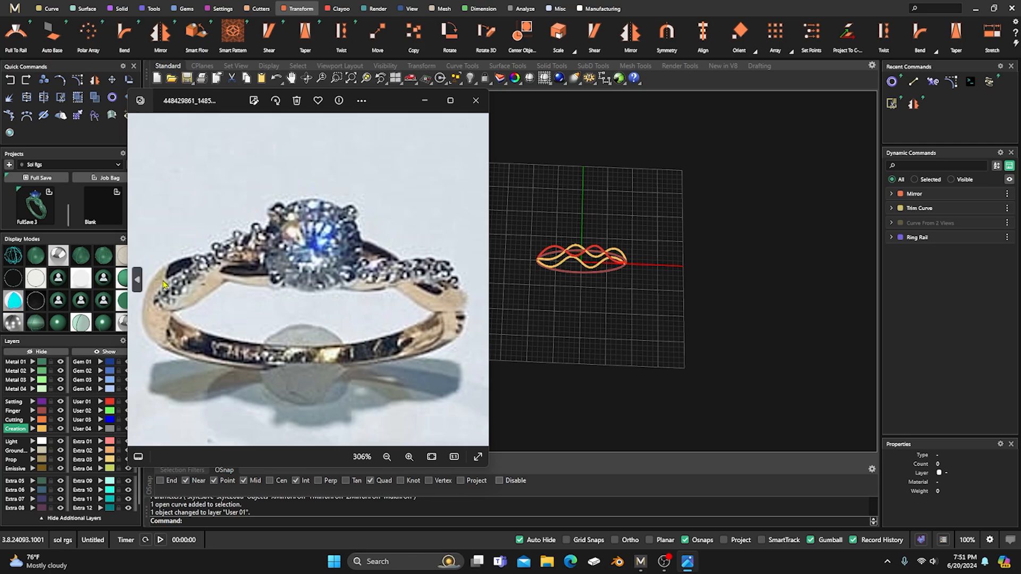
{"action": "left_click_drag", "start_coordinate": [406, 106], "coordinate": [0, 122]}
{"action": "scroll", "coordinate": [316, 185], "scroll_direction": "down", "scroll_amount": 4}
{"action": "mouse_move", "coordinate": [317, 184]}
{"action": "right_mouse_down"}
{"action": "mouse_move", "coordinate": [321, 203]}
{"action": "mouse_move", "coordinate": [328, 170]}
{"action": "right_mouse_up"}
{"action": "scroll", "coordinate": [575, 225], "scroll_direction": "up", "scroll_amount": 6}
{"action": "scroll", "coordinate": [577, 262], "scroll_direction": "down", "scroll_amount": 3}
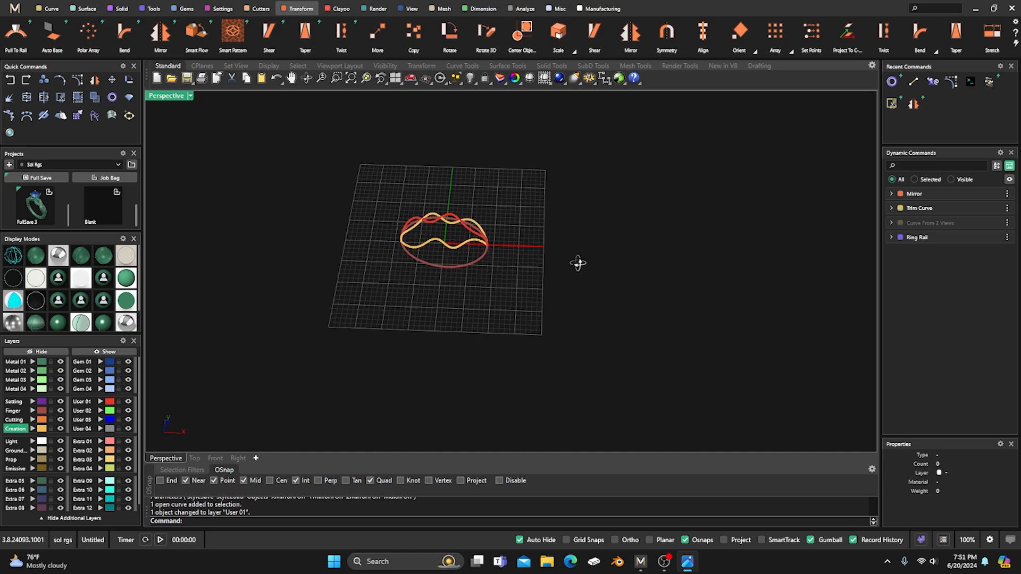
Step: Turn on the flat wavy curve's control points and scale the pair beside its midpoint outward along X in the Top view
{"action": "double_click", "coordinate": [167, 99]}
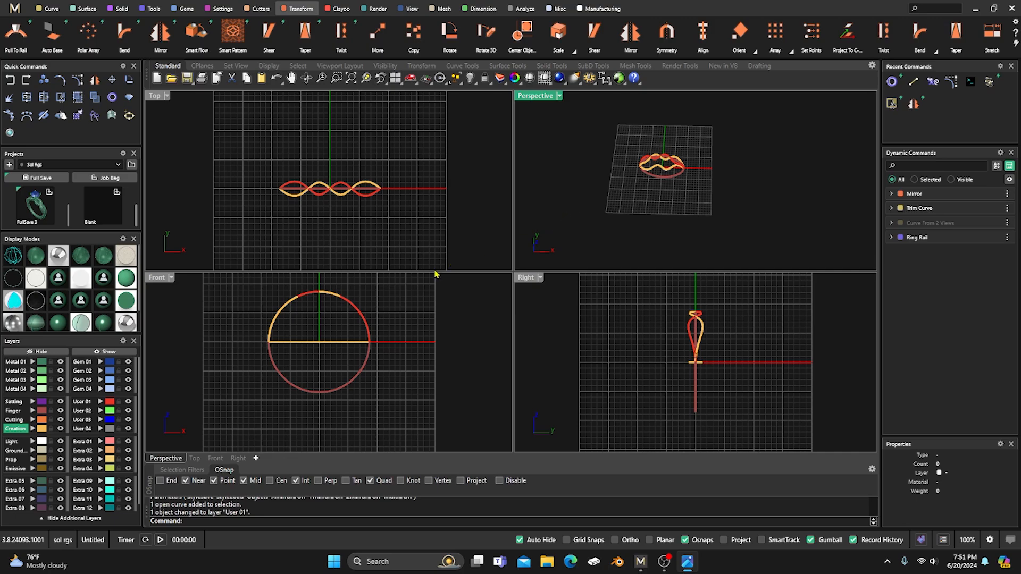
{"action": "left_click", "coordinate": [309, 346]}
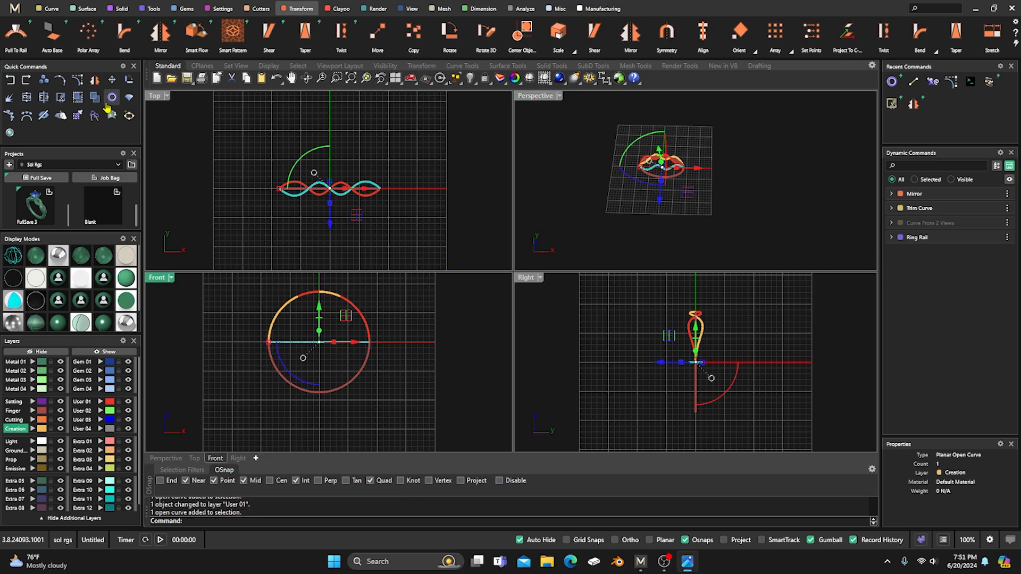
{"action": "left_click", "coordinate": [77, 82]}
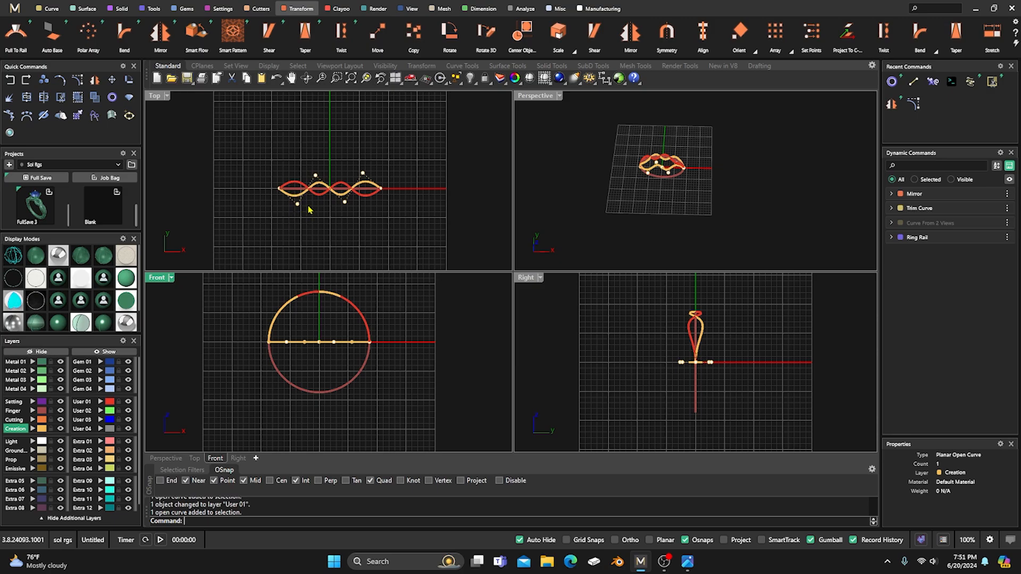
{"action": "left_click", "coordinate": [315, 175]}
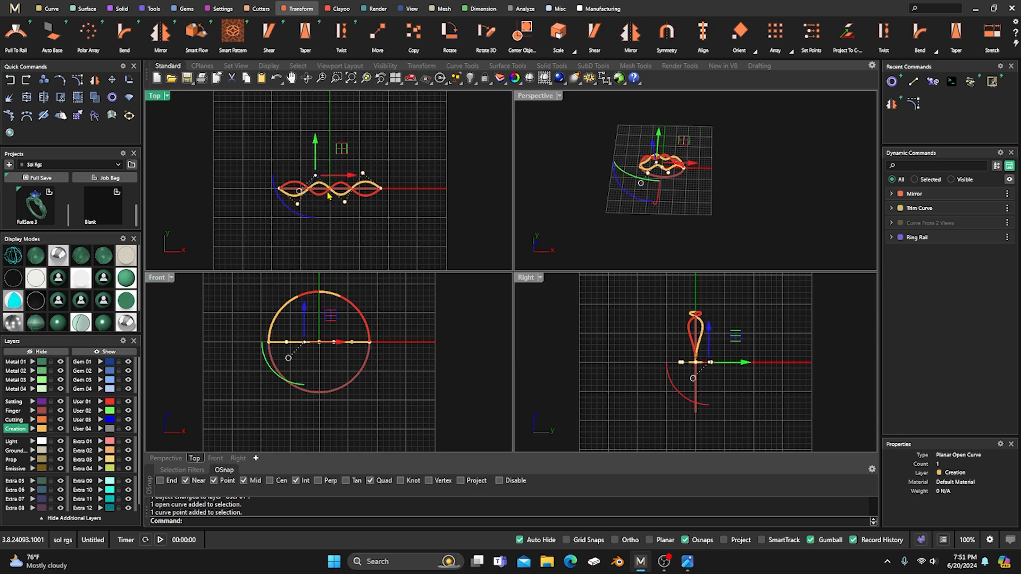
{"action": "left_click", "coordinate": [345, 202], "text": "shift"}
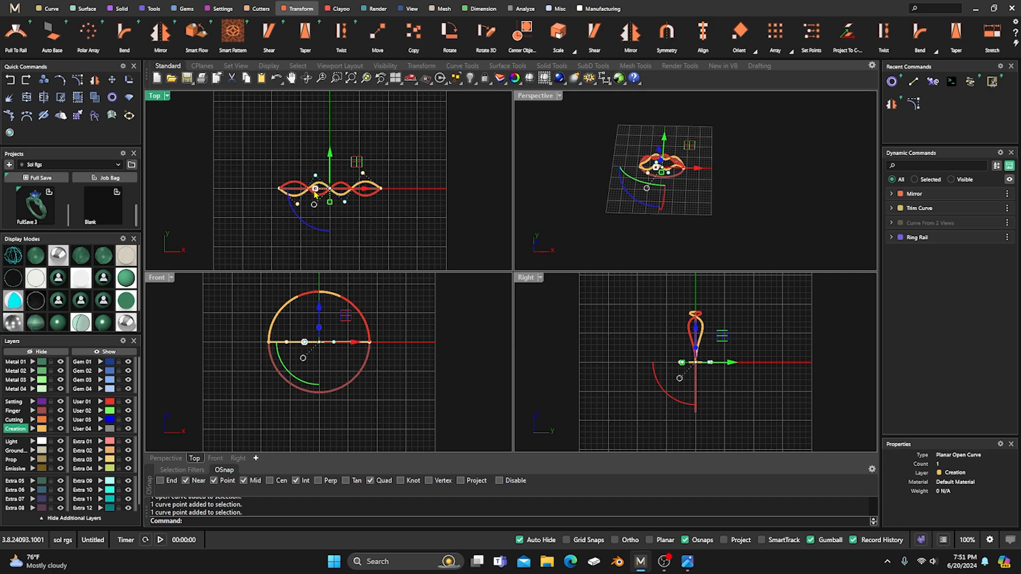
{"action": "left_click_drag", "start_coordinate": [315, 189], "coordinate": [309, 187]}
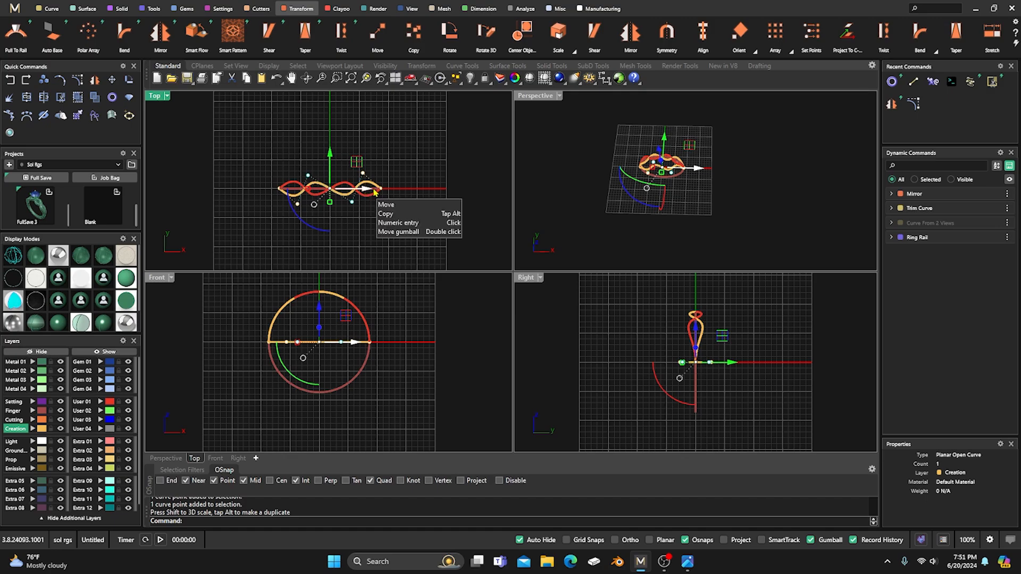
{"action": "left_click", "coordinate": [301, 156]}
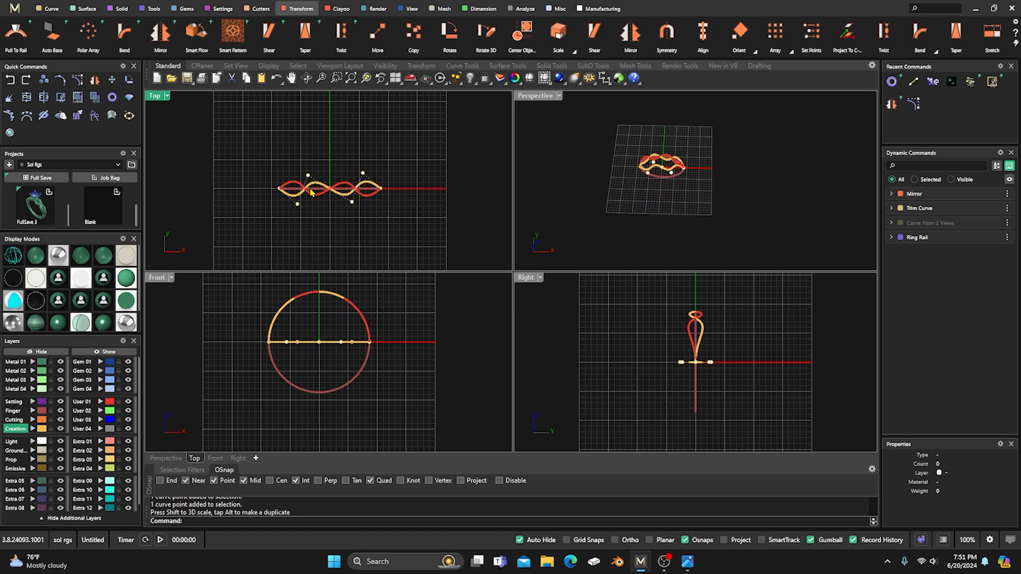
Step: Try scaling the control points nearest the flat curve's ends outward along X in the Top view, and bring them back inward
{"action": "left_click", "coordinate": [298, 204]}
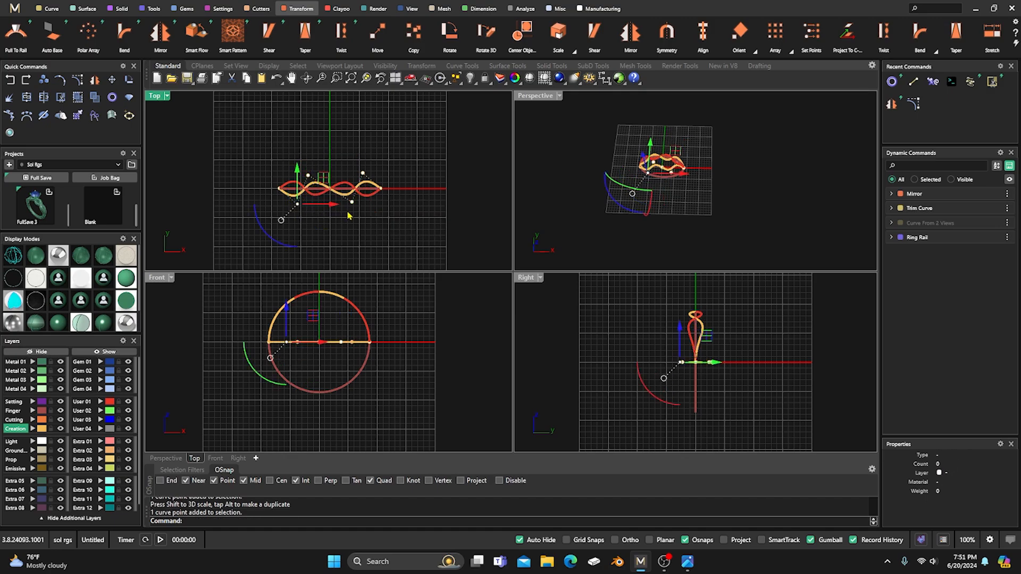
{"action": "left_click", "coordinate": [352, 187], "text": "shift"}
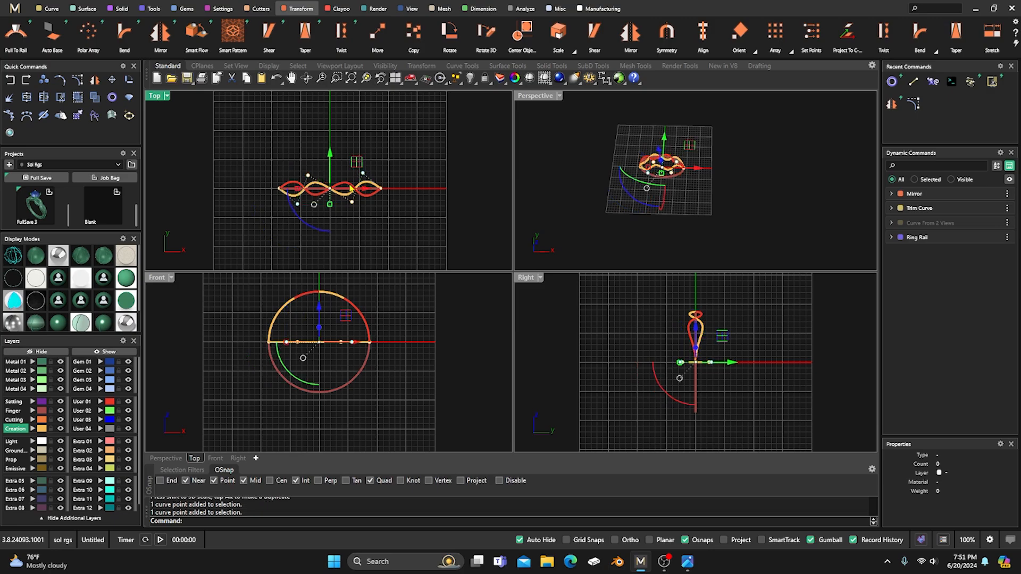
{"action": "left_click_drag", "start_coordinate": [300, 191], "coordinate": [293, 190]}
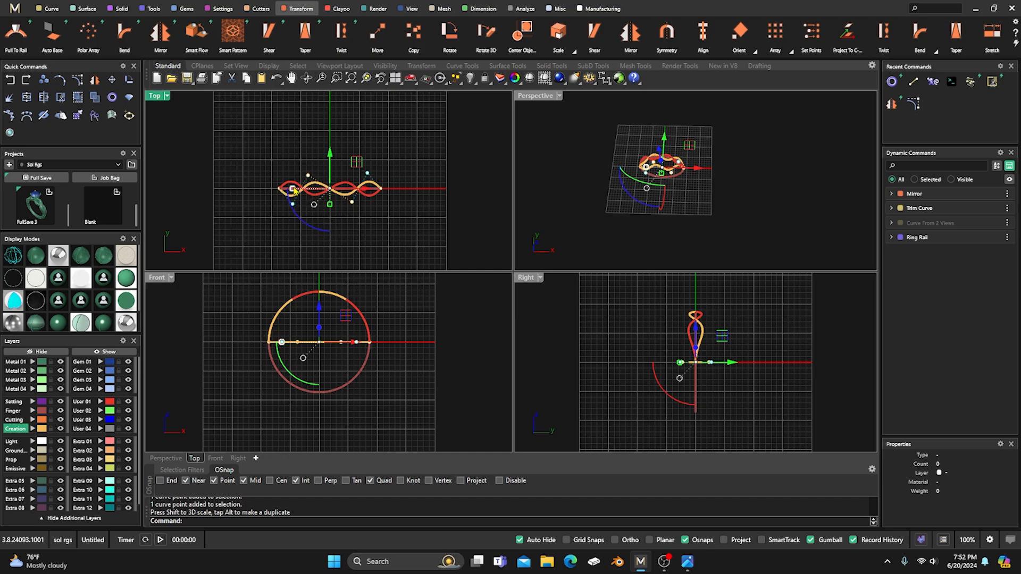
{"action": "key", "text": "Escape"}
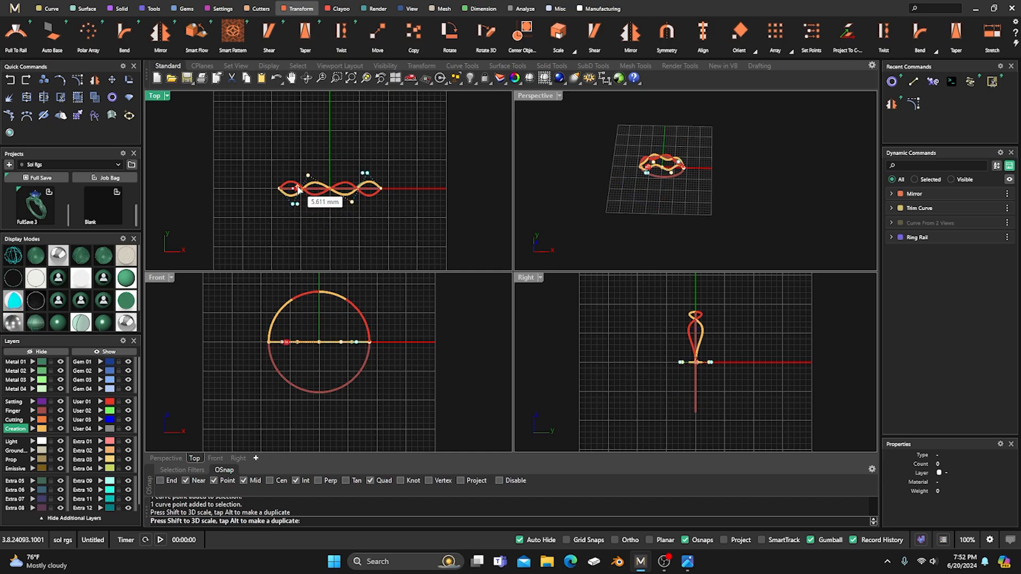
{"action": "left_click", "coordinate": [295, 188]}
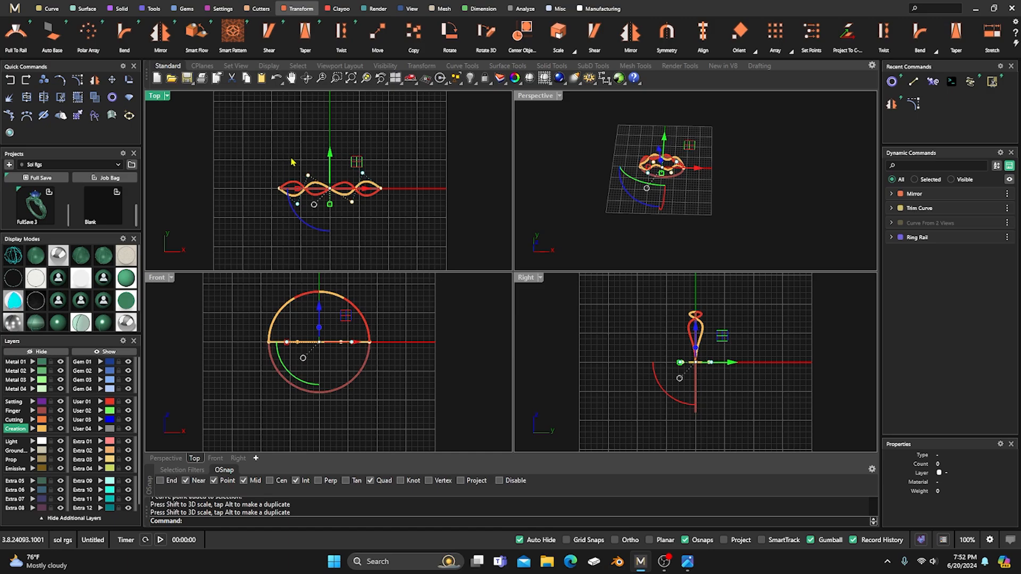
Step: Scale the two control points beside the flat curve's midpoint outward along Y in the Top view
{"action": "key", "text": "Escape"}
{"action": "left_click", "coordinate": [308, 175]}
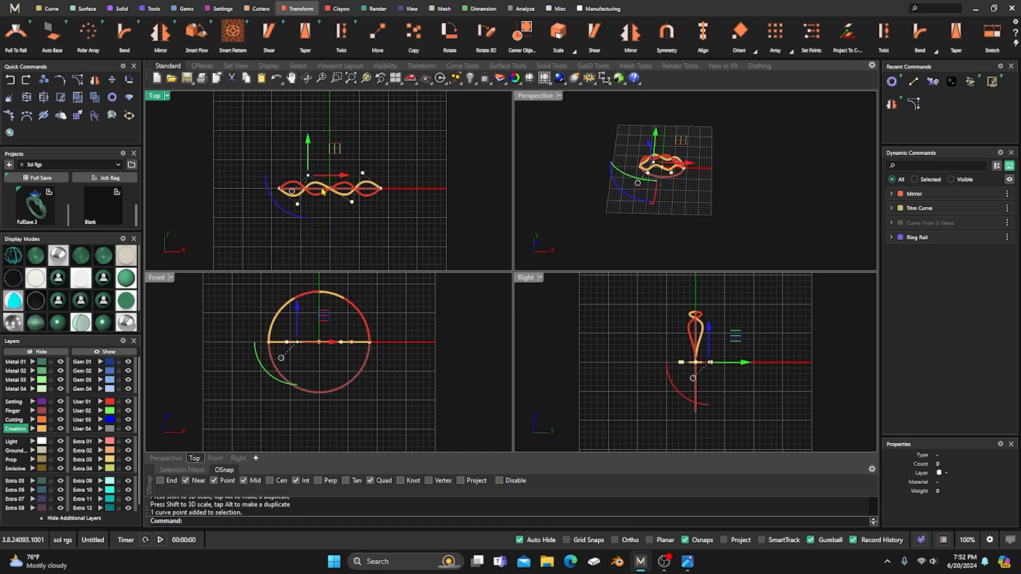
{"action": "left_click", "coordinate": [352, 202], "text": "shift"}
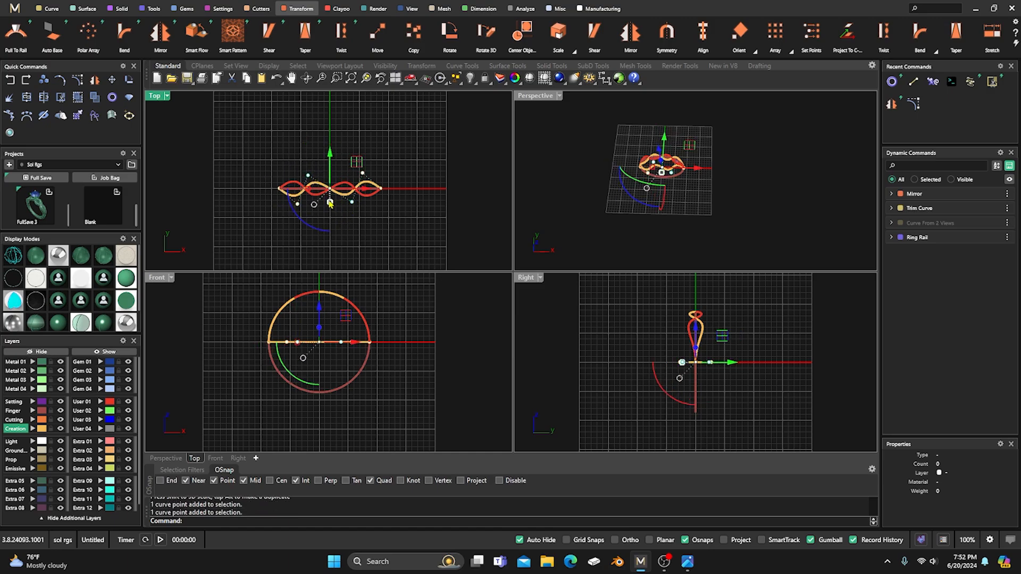
{"action": "left_click_drag", "start_coordinate": [329, 204], "coordinate": [330, 208]}
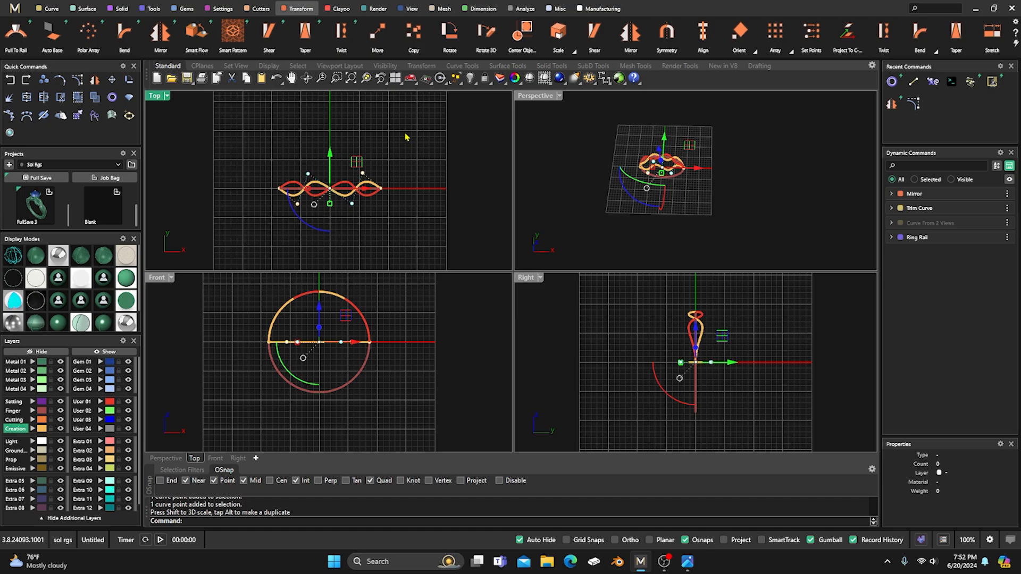
{"action": "key", "text": "Escape"}
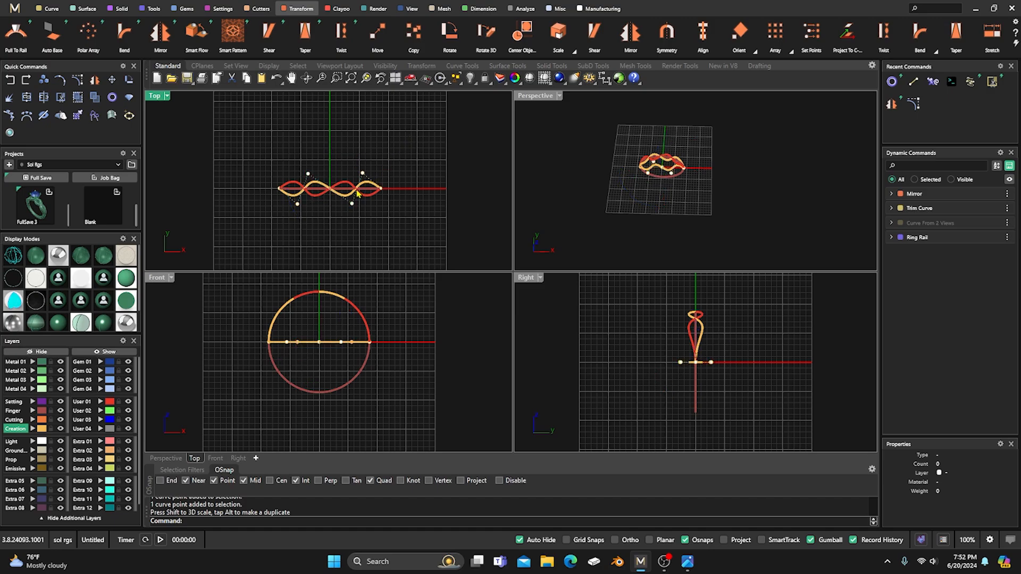
Step: Align the flat curve's two upper control points by their tops to a freely picked point in the Top view
{"action": "scroll", "coordinate": [357, 194], "scroll_direction": "up", "scroll_amount": 3}
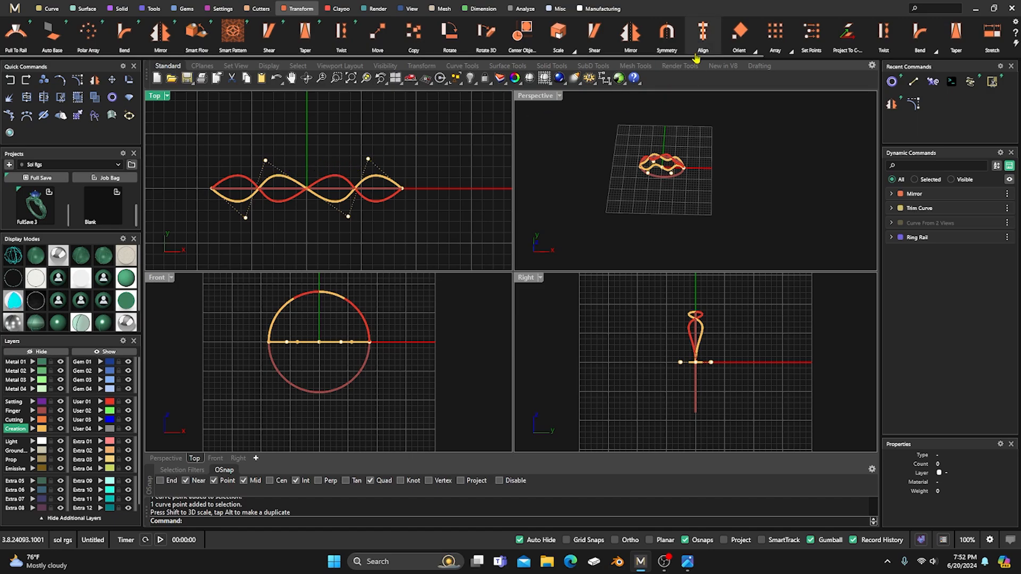
{"action": "left_click", "coordinate": [703, 33]}
{"action": "left_click_drag", "start_coordinate": [246, 151], "coordinate": [391, 176]}
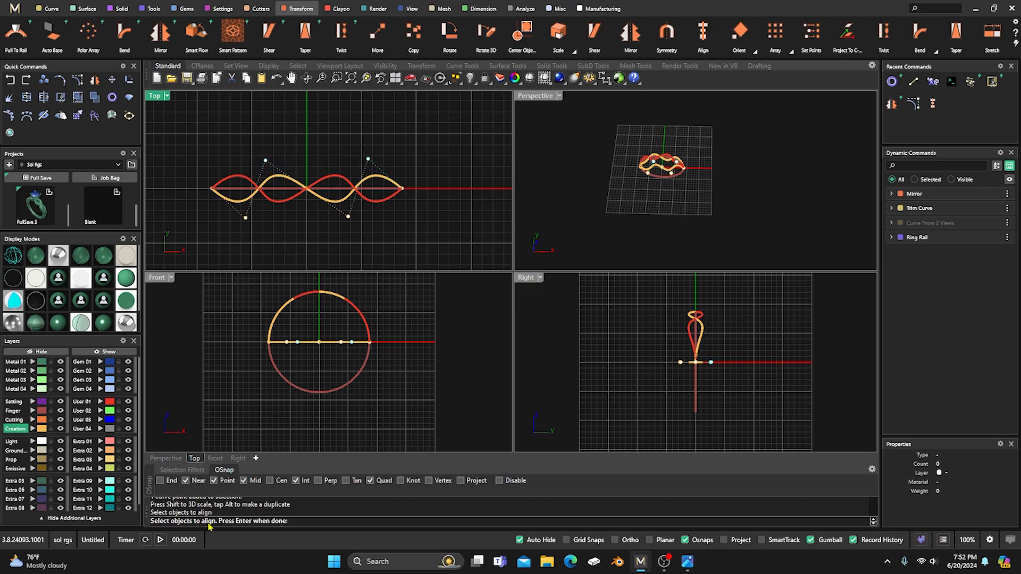
{"action": "key", "text": "Return"}
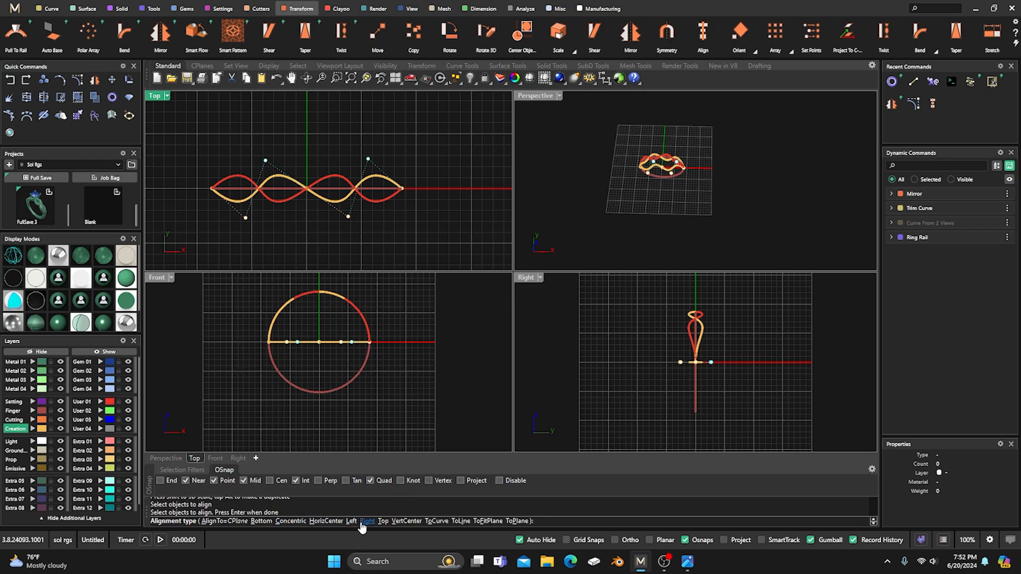
{"action": "left_click", "coordinate": [382, 521]}
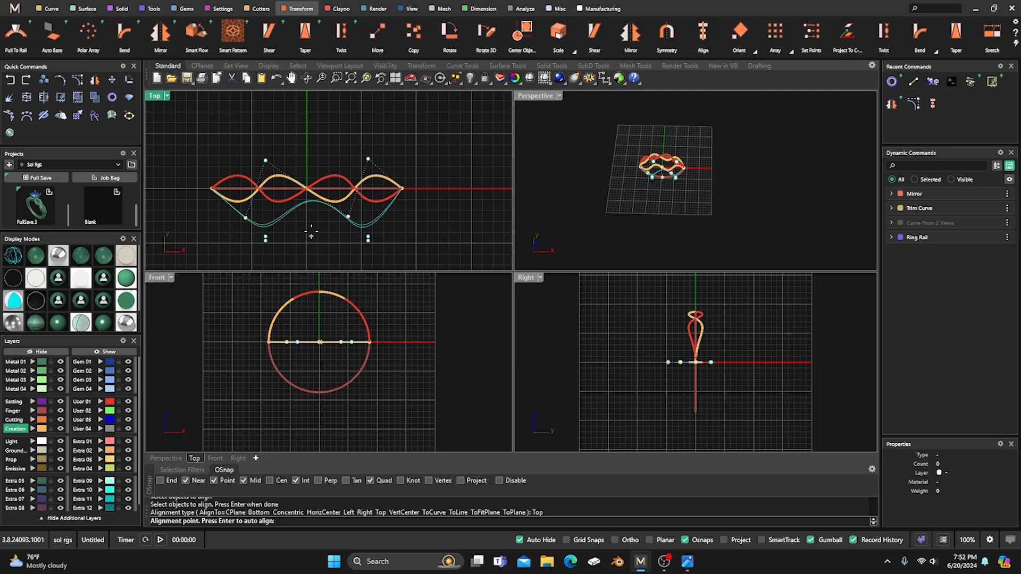
{"action": "left_click", "coordinate": [314, 159]}
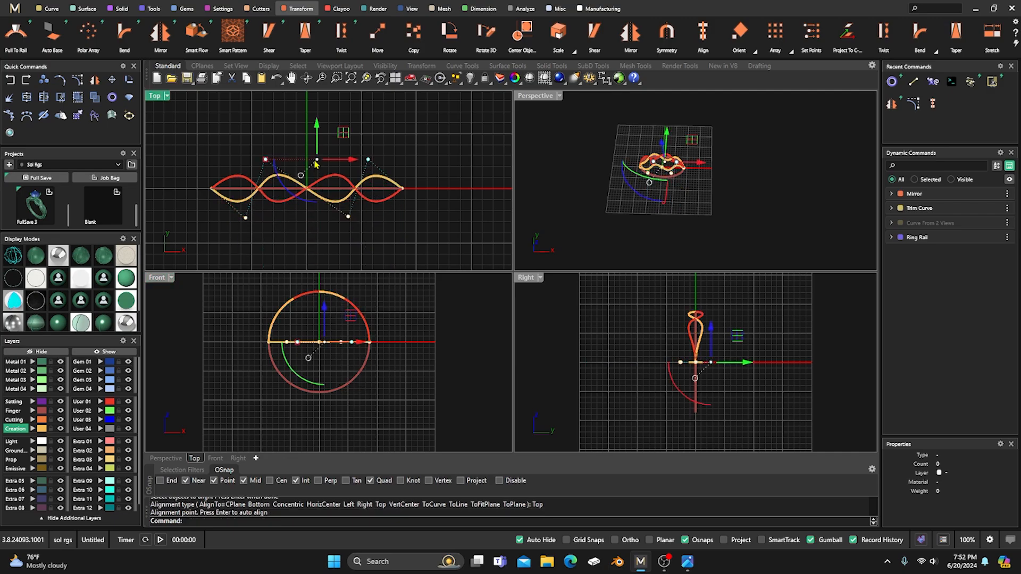
Step: Align the flat curve's two lower control points by their bottoms to a freely picked point, and deselect them
{"action": "left_click_drag", "start_coordinate": [226, 242], "coordinate": [370, 215]}
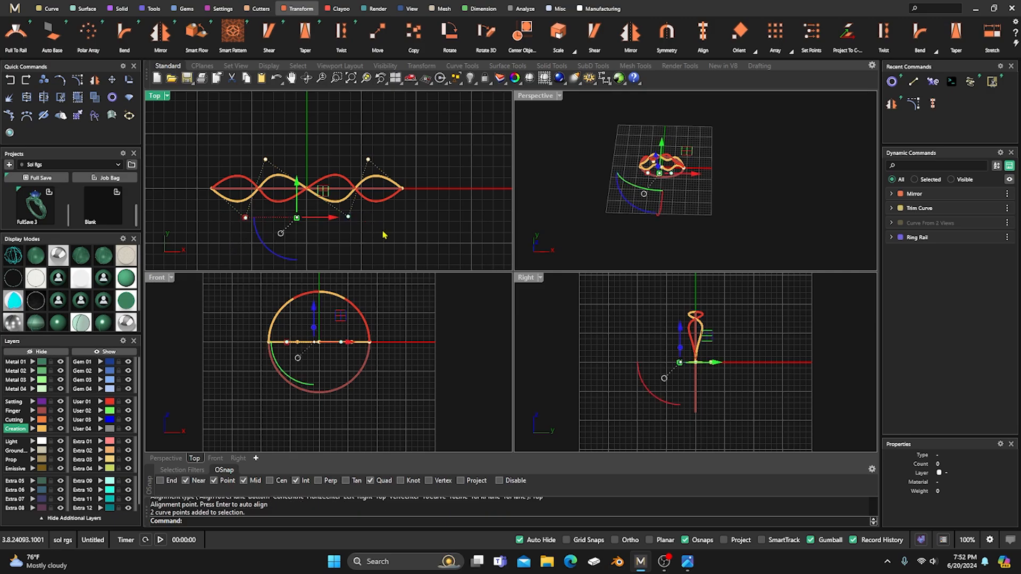
{"action": "key", "text": "Return"}
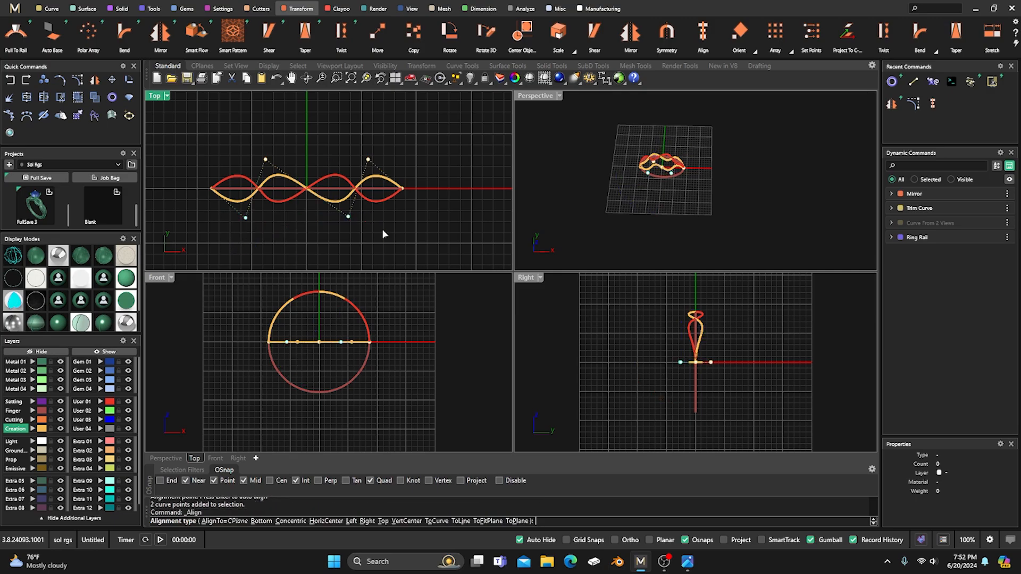
{"action": "left_click", "coordinate": [261, 521]}
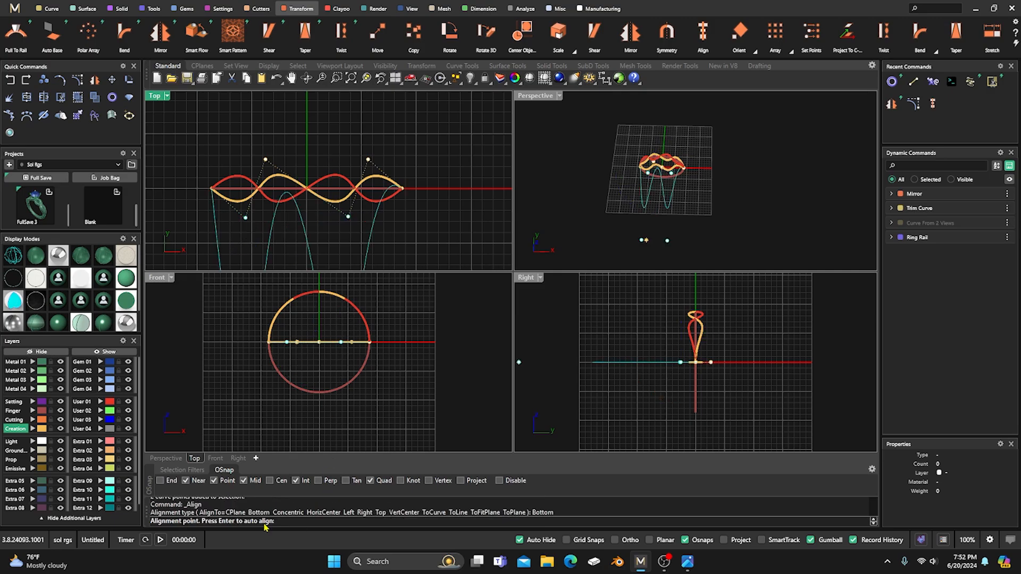
{"action": "left_click", "coordinate": [309, 220]}
{"action": "left_click", "coordinate": [330, 124]}
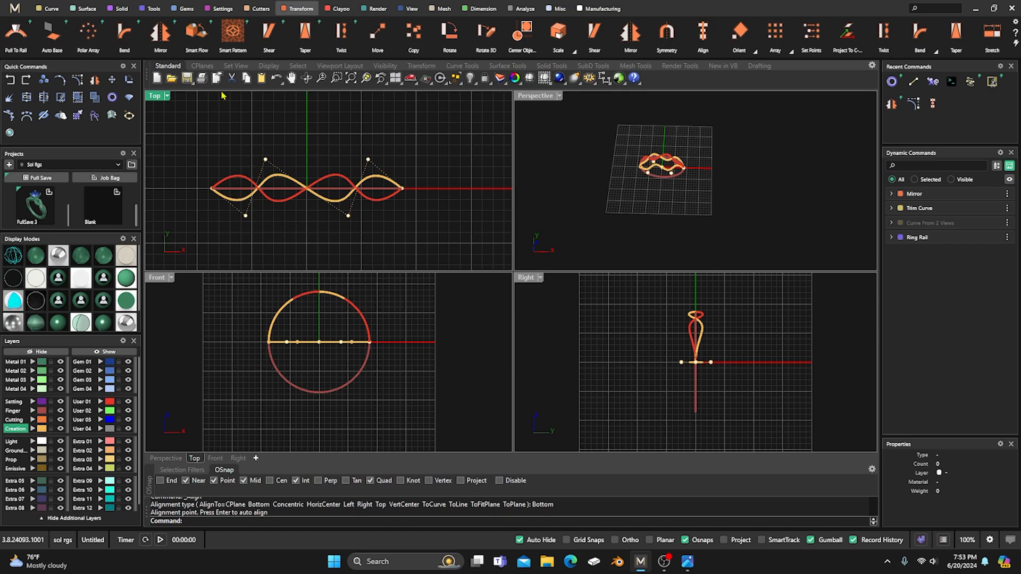
Step: With Grid Snaps on at 1.0, draw a horizontal guide line about 21 mm long above the wavy curves in the Top view
{"action": "left_click", "coordinate": [52, 9]}
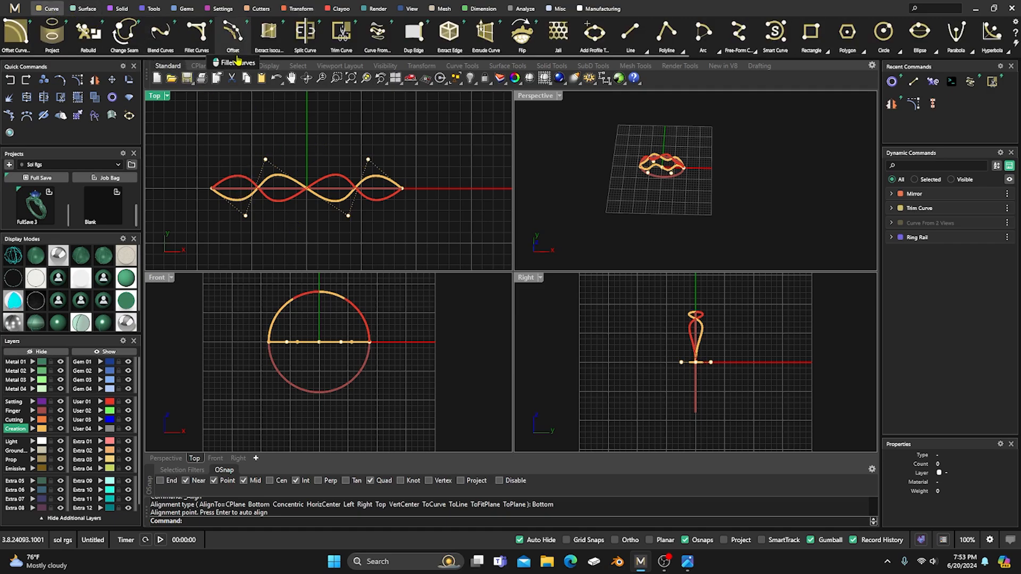
{"action": "left_click", "coordinate": [631, 33]}
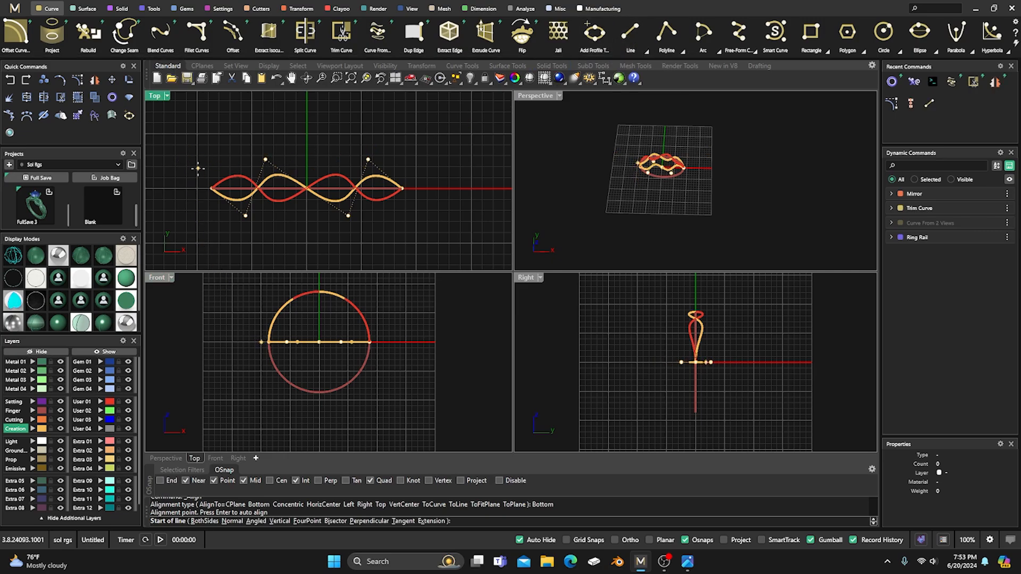
{"action": "left_click", "coordinate": [567, 540]}
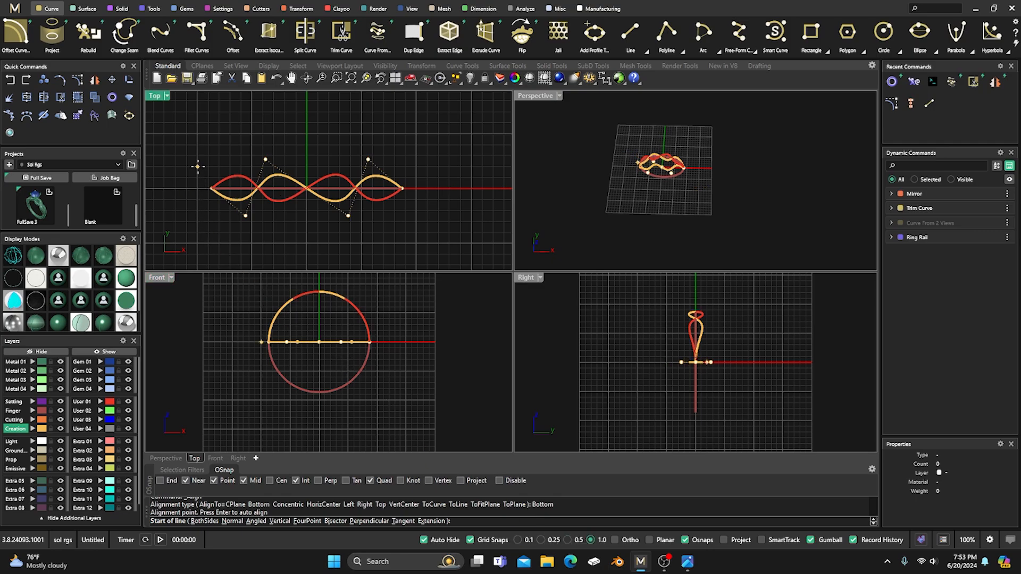
{"action": "left_click", "coordinate": [198, 156]}
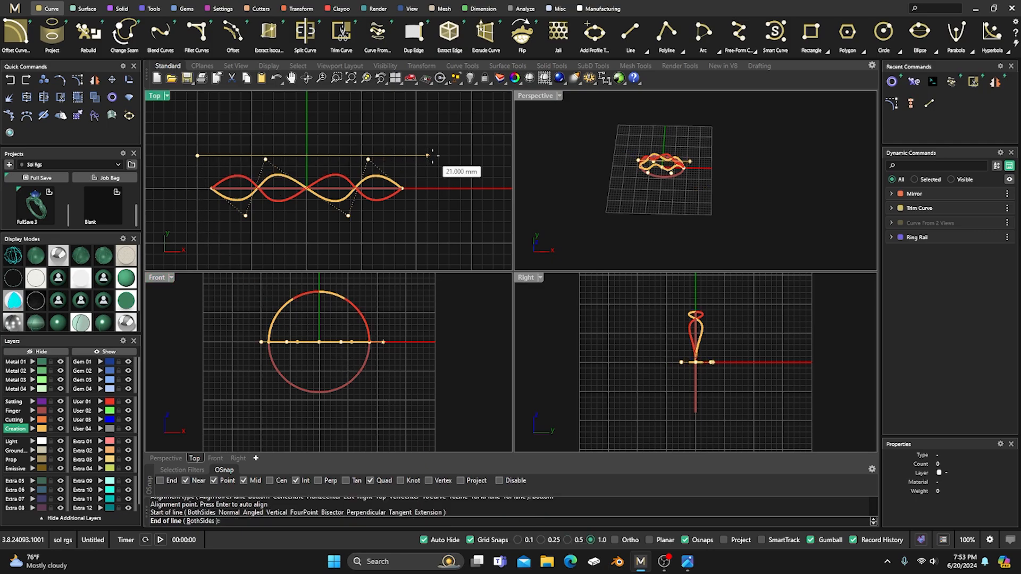
{"action": "left_click", "coordinate": [432, 156]}
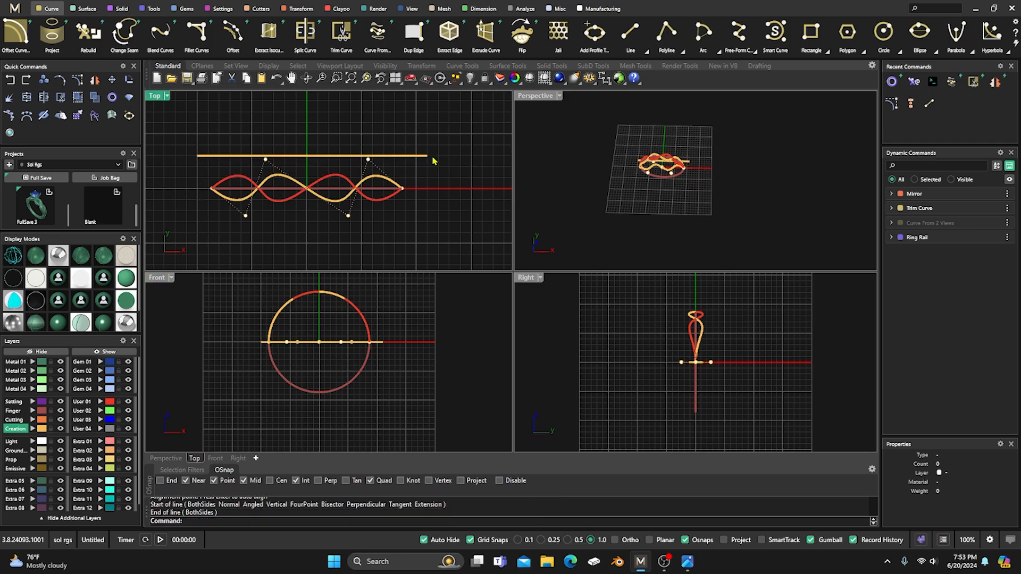
Step: Mirror the guide line to the other side of the wavy curves with X Mirror on and Y Mirror off
{"action": "left_click", "coordinate": [292, 157]}
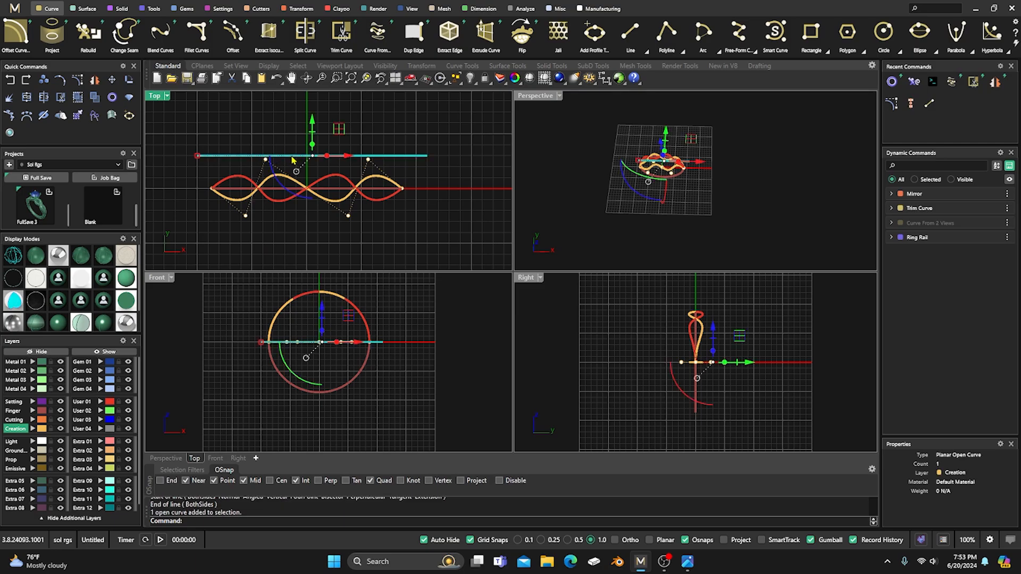
{"action": "left_click", "coordinate": [301, 8]}
{"action": "left_click", "coordinate": [161, 32]}
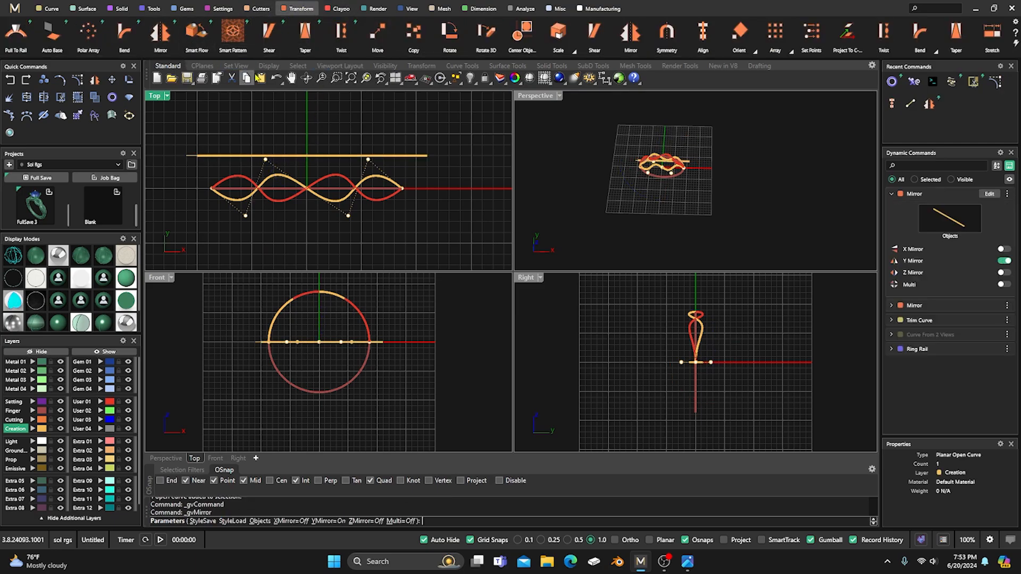
{"action": "left_click", "coordinate": [1002, 249]}
{"action": "left_click", "coordinate": [1004, 261]}
{"action": "right_click", "coordinate": [462, 193]}
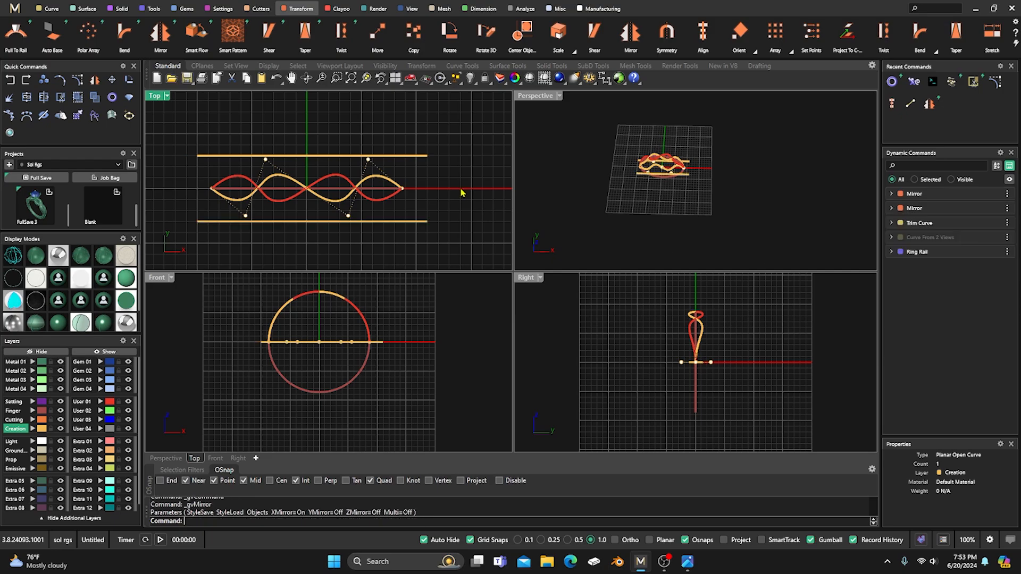
Step: Align the flat curve's two upper control points to the upper guide line using the Top alignment
{"action": "left_click_drag", "start_coordinate": [239, 141], "coordinate": [386, 181]}
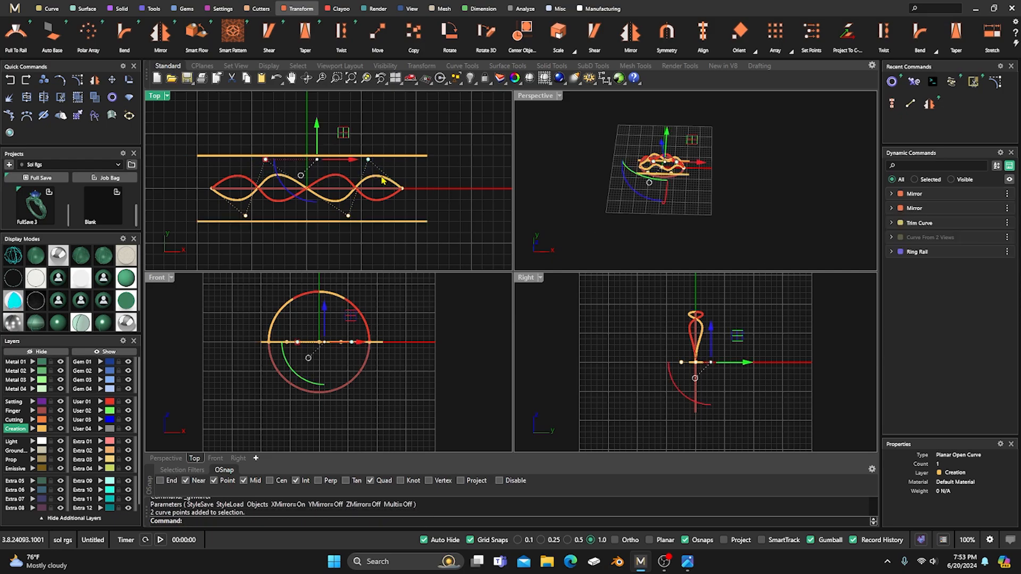
{"action": "right_click", "coordinate": [202, 525]}
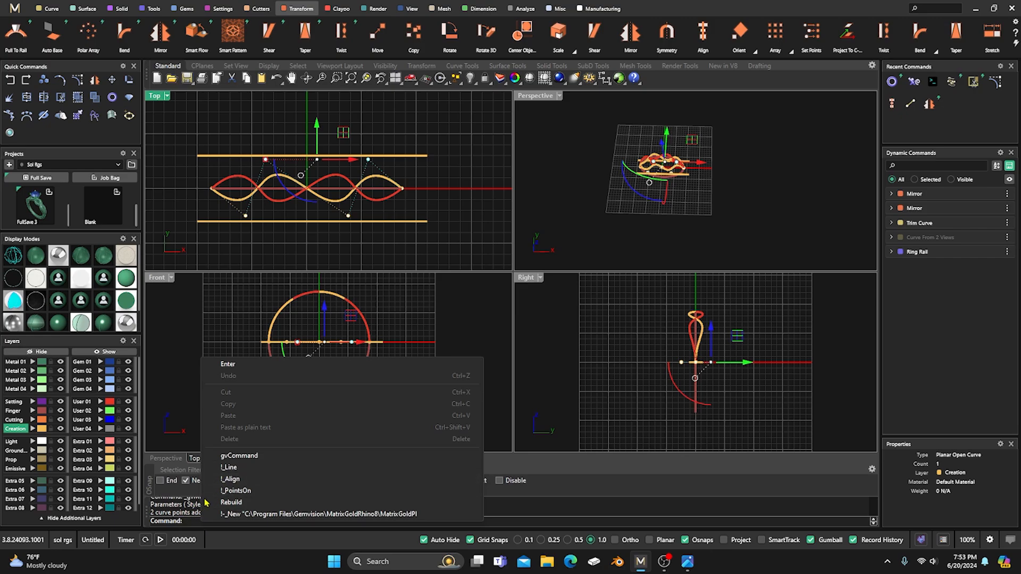
{"action": "left_click", "coordinate": [234, 480]}
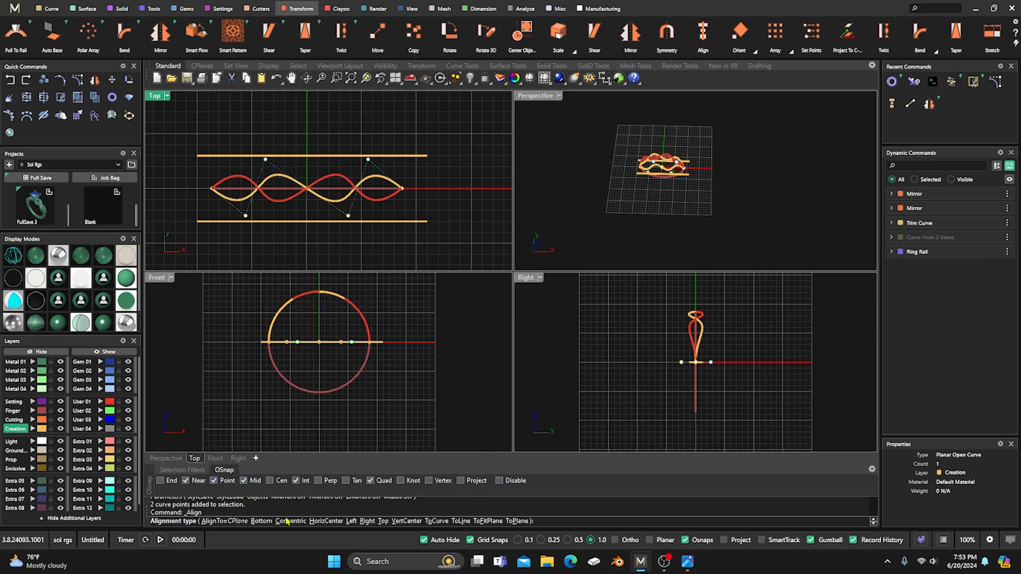
{"action": "left_click", "coordinate": [383, 521]}
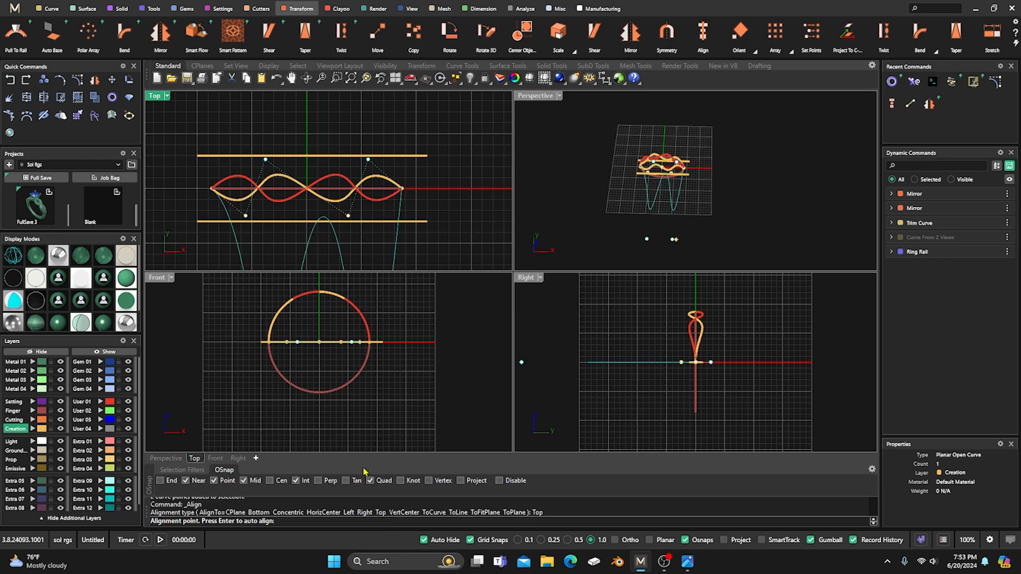
{"action": "left_click", "coordinate": [301, 155]}
Step: Align the flat curve's two lower control points to the lower guide line using the Bottom alignment, and deselect them
{"action": "left_click_drag", "start_coordinate": [231, 242], "coordinate": [365, 209]}
{"action": "right_click", "coordinate": [367, 216]}
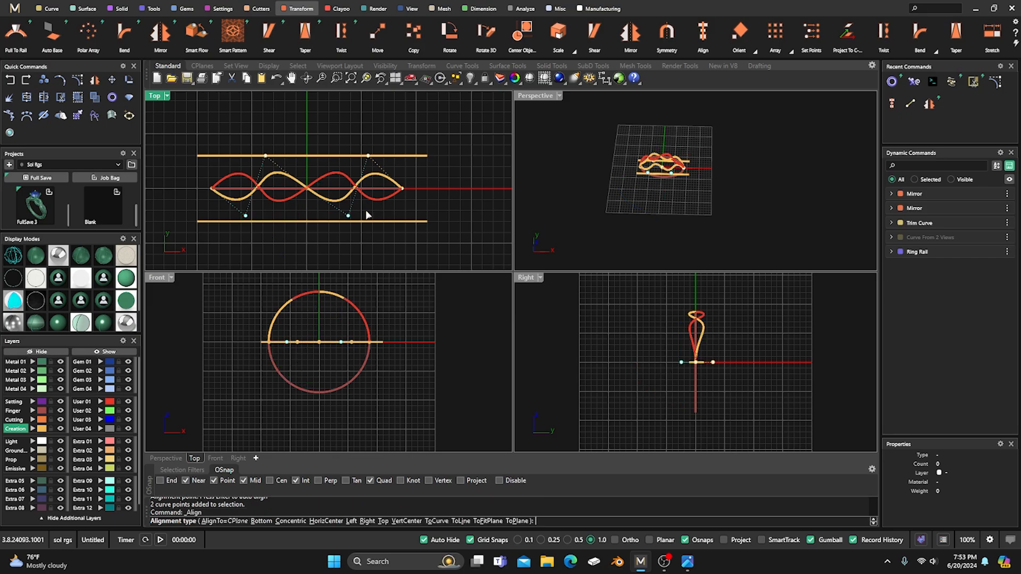
{"action": "left_click", "coordinate": [268, 522]}
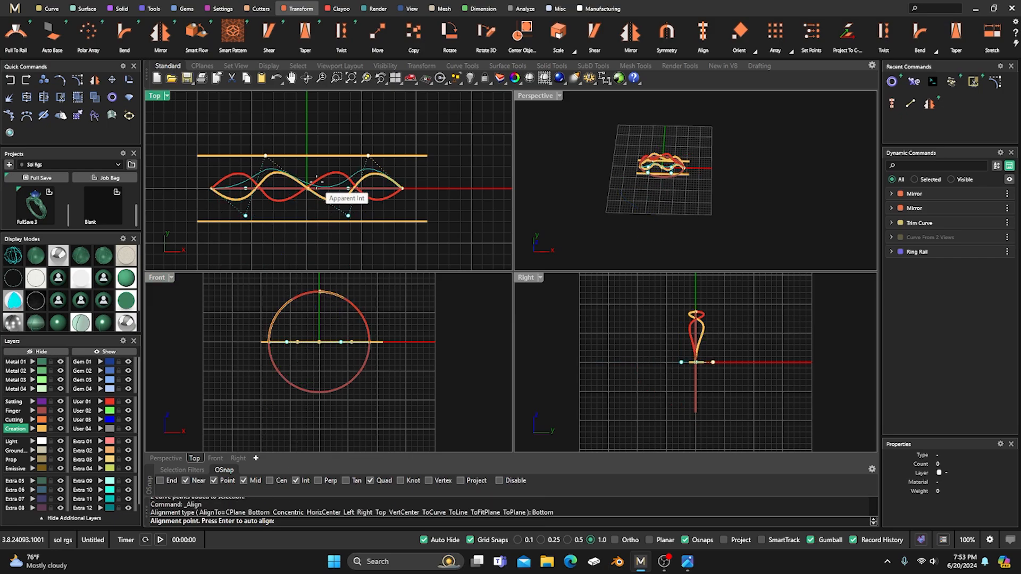
{"action": "left_click", "coordinate": [292, 219]}
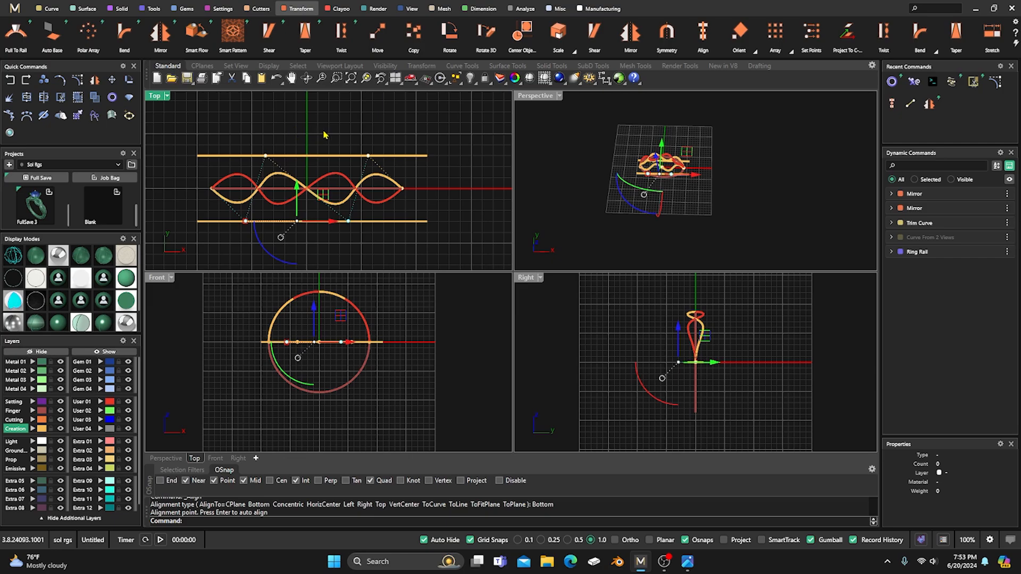
{"action": "key", "text": "Escape"}
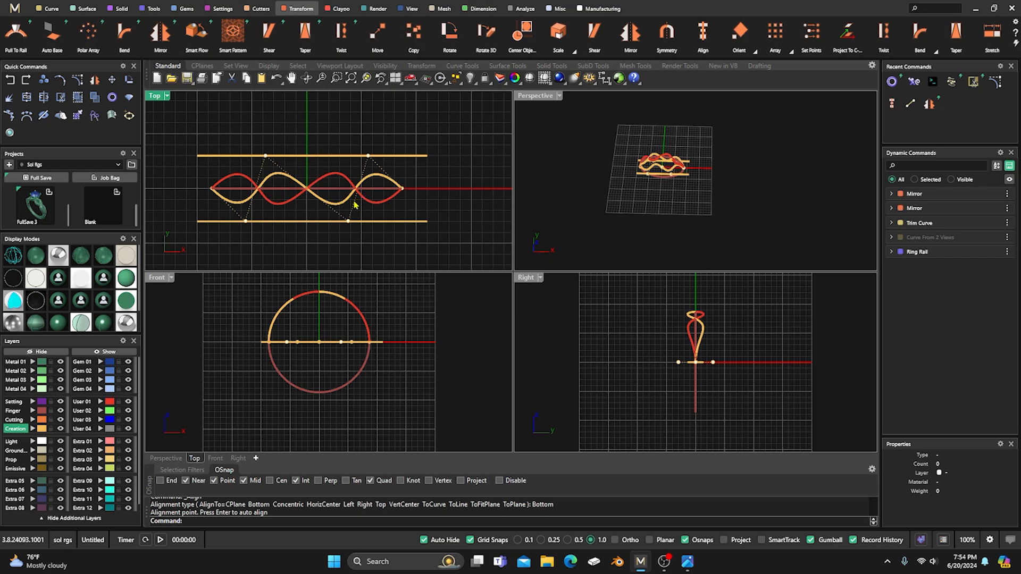
Step: Scale the two control points beside the flat curve's midpoint inward along X in the Top view, and deselect them
{"action": "left_click_drag", "start_coordinate": [257, 145], "coordinate": [280, 170]}
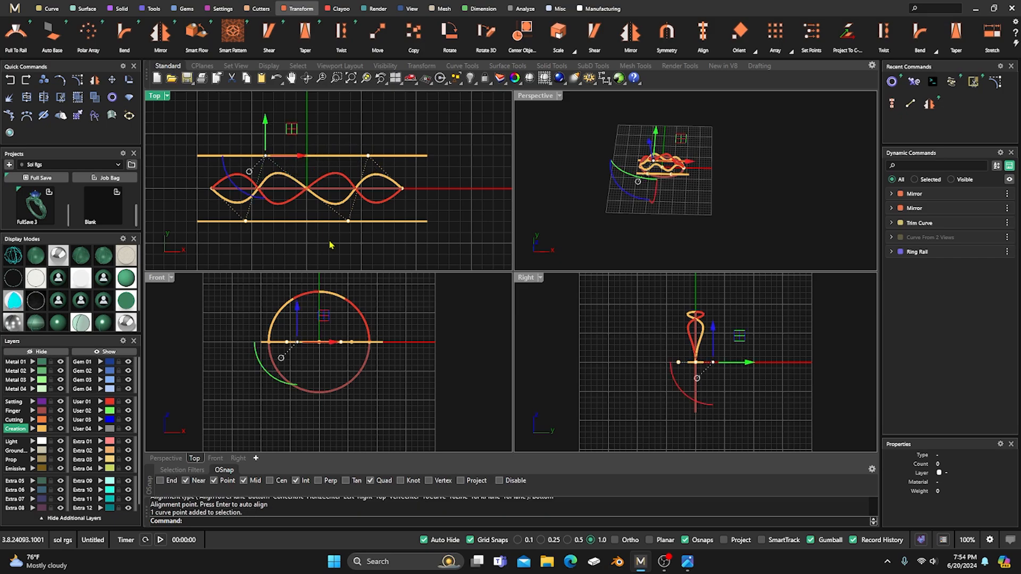
{"action": "left_click_drag", "start_coordinate": [336, 242], "coordinate": [365, 213], "text": "shift"}
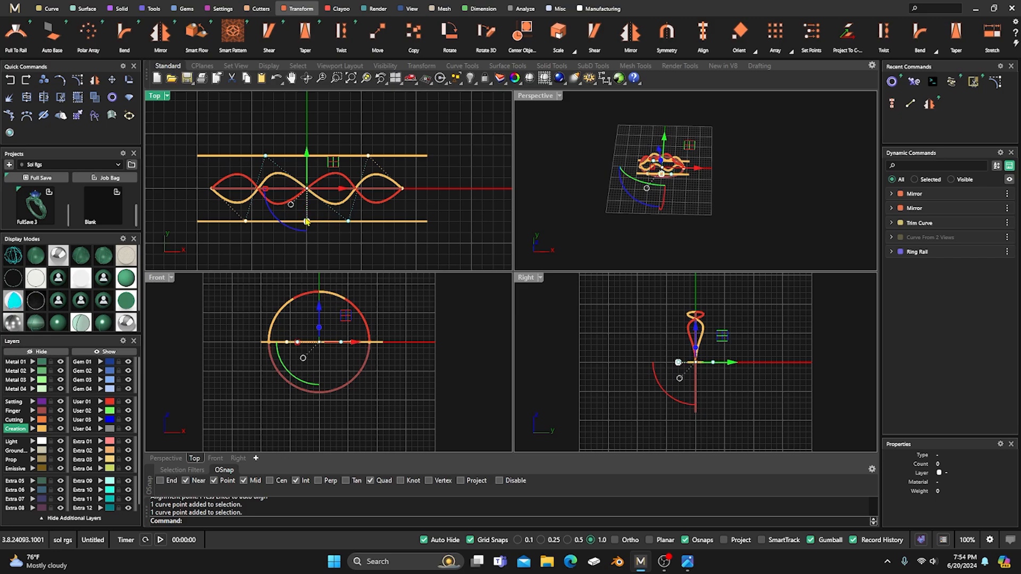
{"action": "left_click_drag", "start_coordinate": [272, 197], "coordinate": [275, 194]}
{"action": "left_click", "coordinate": [283, 127]}
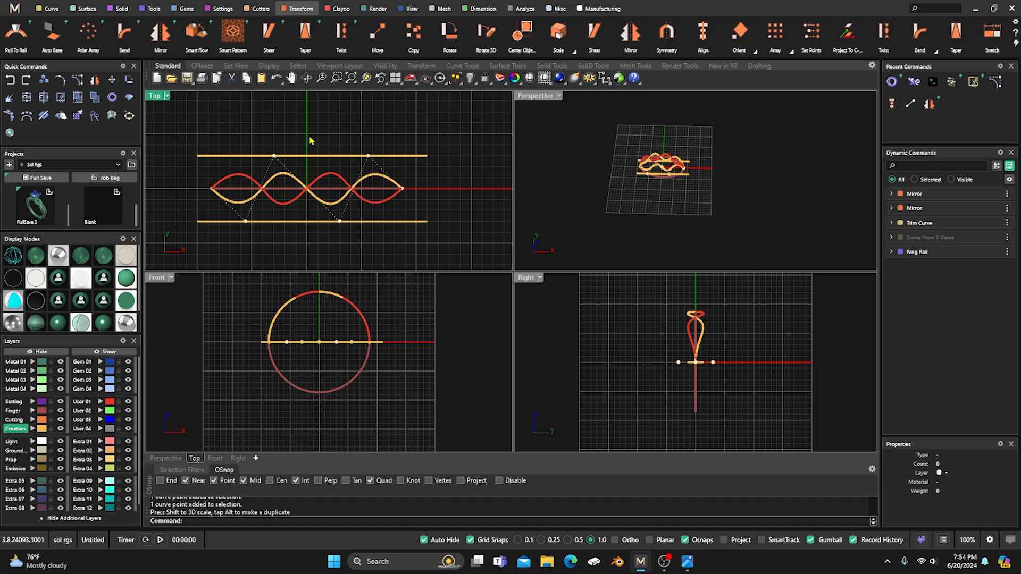
Step: Delete the guide line and its mirrored copy, and maximize the Perspective view for a closer look at the curves
{"action": "left_click", "coordinate": [312, 155]}
{"action": "key", "text": "Delete"}
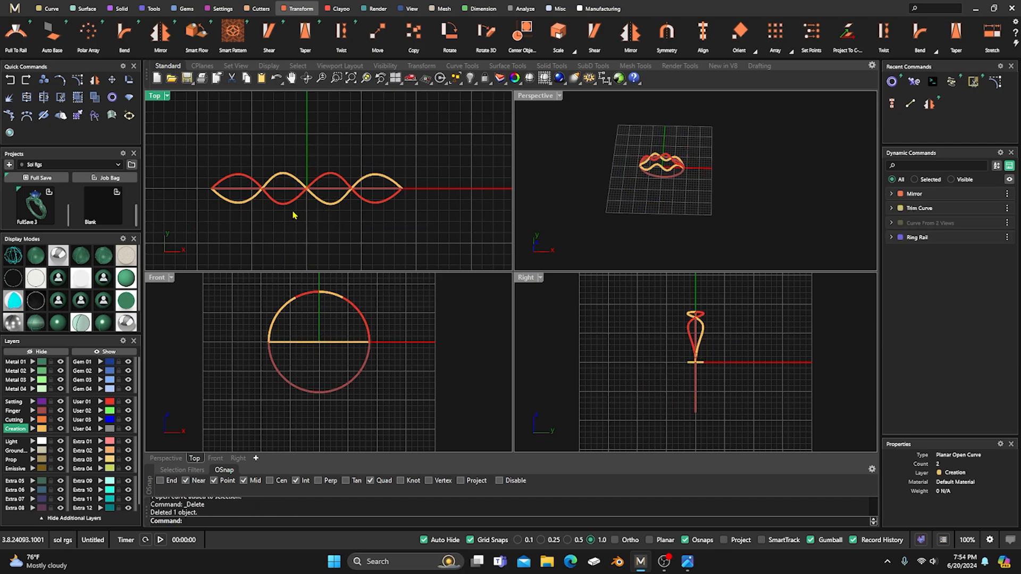
{"action": "double_click", "coordinate": [536, 95]}
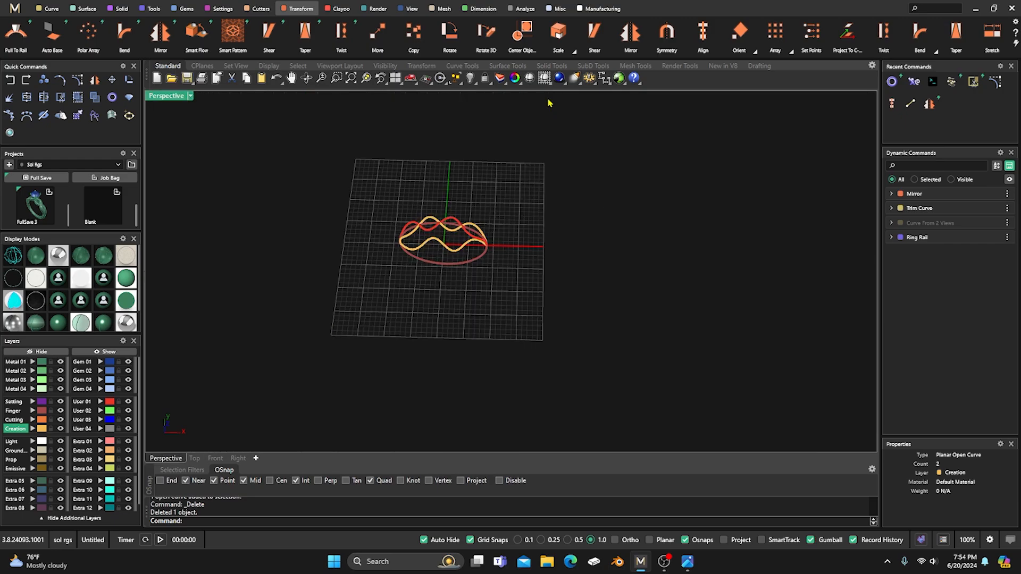
{"action": "right_click_drag", "start_coordinate": [451, 308], "coordinate": [443, 303]}
{"action": "scroll", "coordinate": [409, 240], "scroll_direction": "up", "scroll_amount": 5}
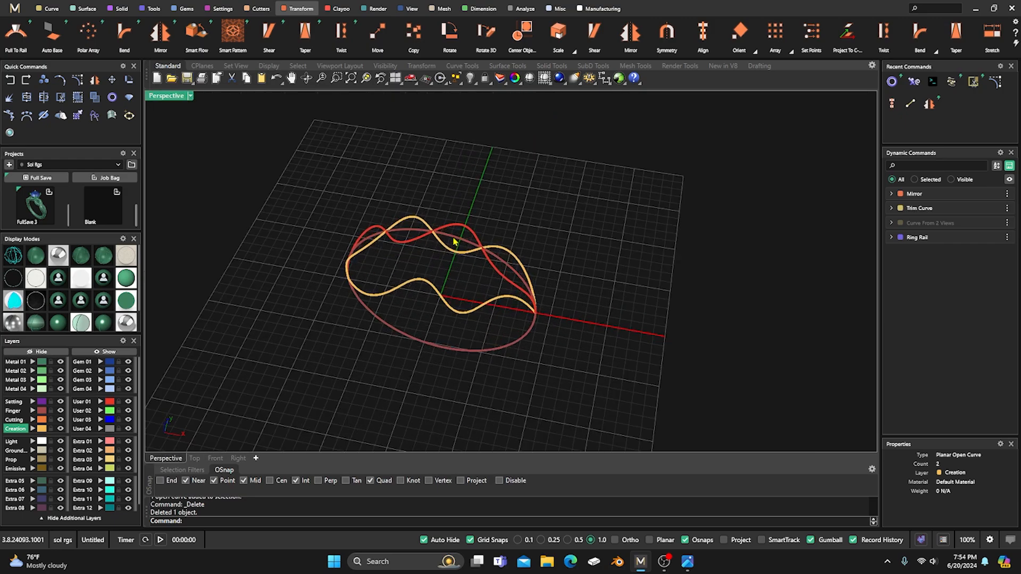
Step: Run Profile Placer on the wrapped wavy curve in the Creation layer and move its profile to the curve's far end at position 1
{"action": "right_click_drag", "start_coordinate": [486, 287], "coordinate": [504, 260]}
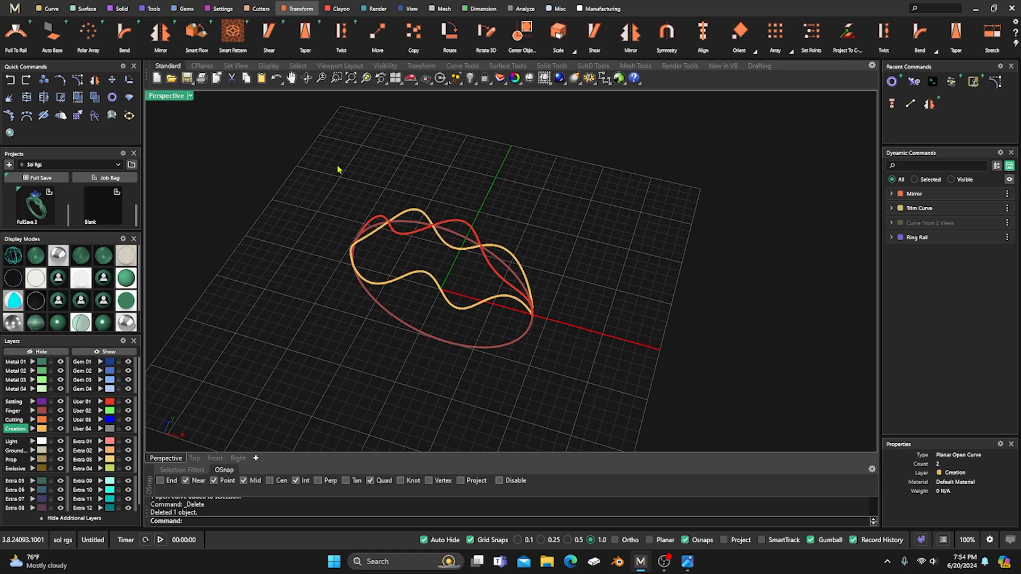
{"action": "left_click", "coordinate": [86, 10]}
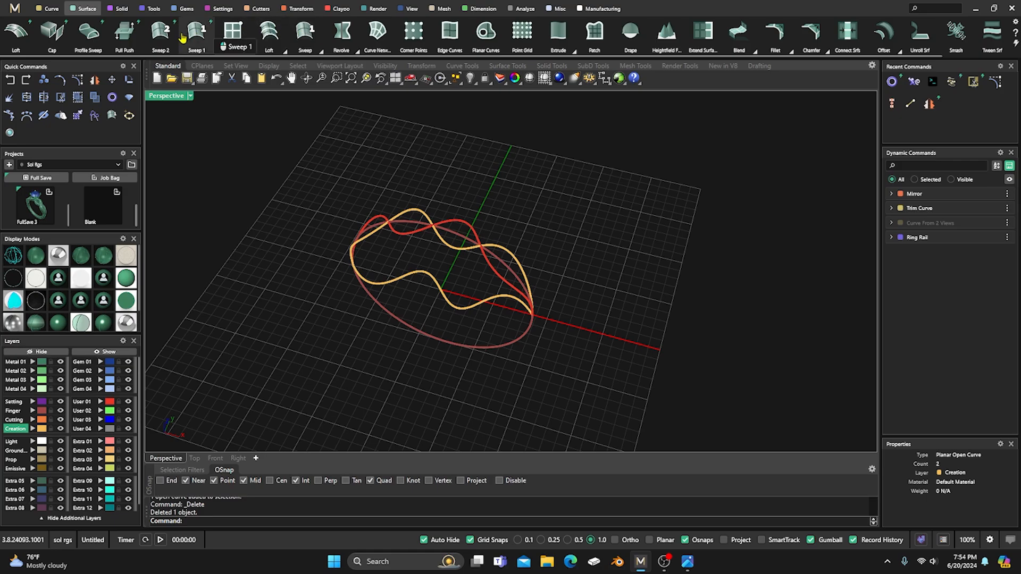
{"action": "left_click", "coordinate": [153, 10]}
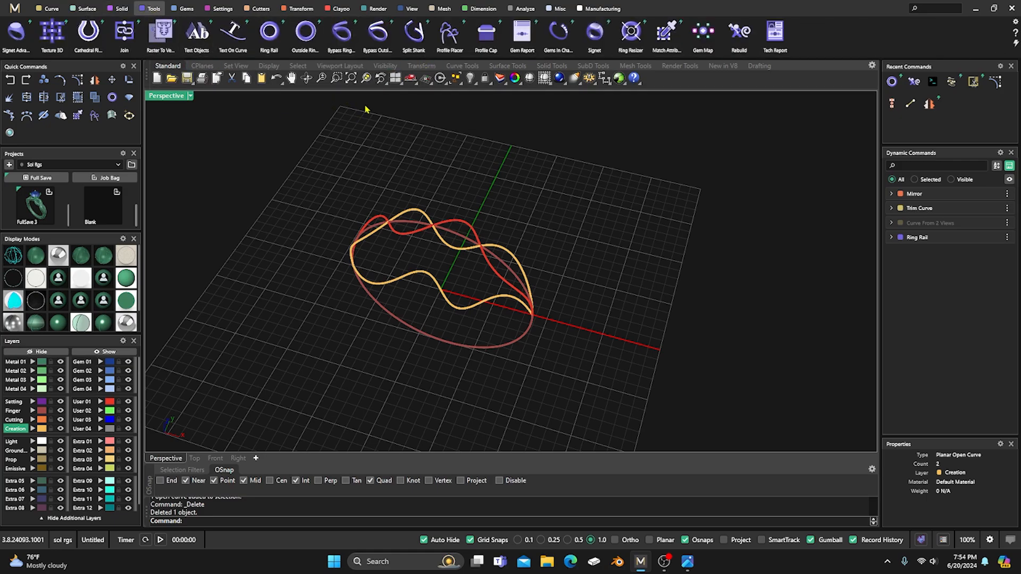
{"action": "left_click", "coordinate": [450, 33]}
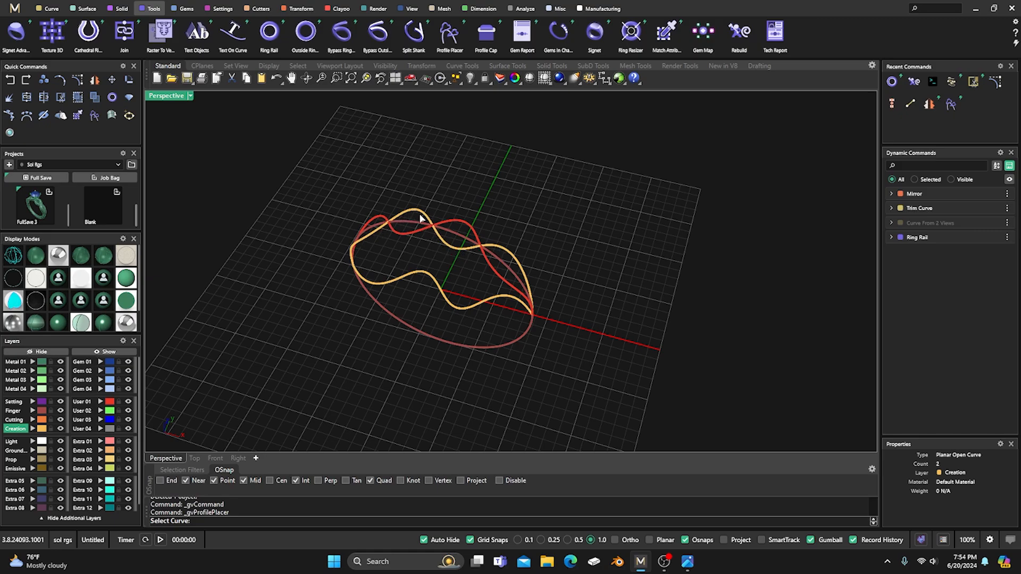
{"action": "left_click", "coordinate": [521, 267]}
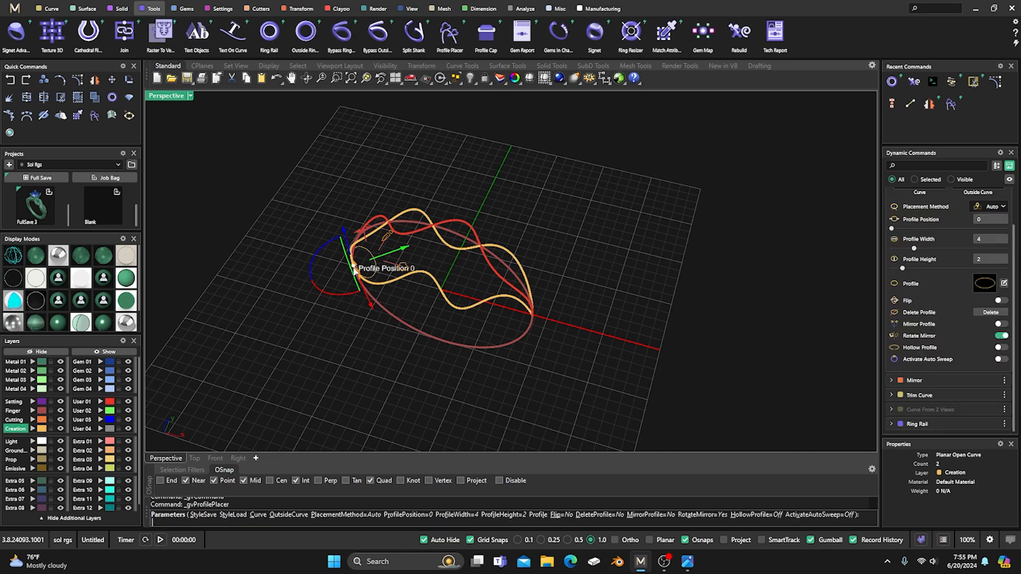
{"action": "left_click_drag", "start_coordinate": [355, 270], "coordinate": [542, 333]}
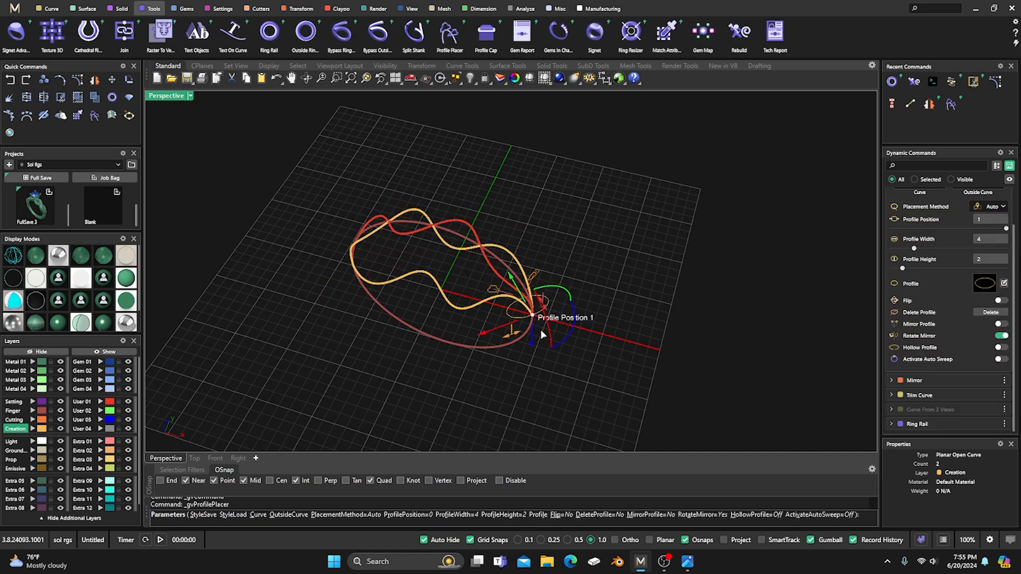
{"action": "double_click", "coordinate": [172, 101]}
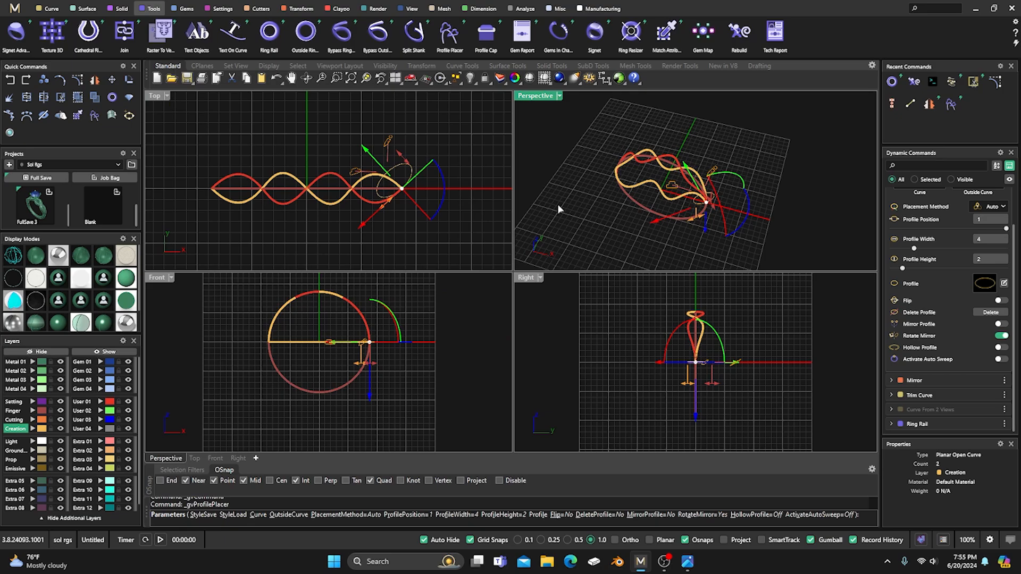
Step: Try the Z and X placement methods for the profile, and return to Auto
{"action": "left_click", "coordinate": [998, 207]}
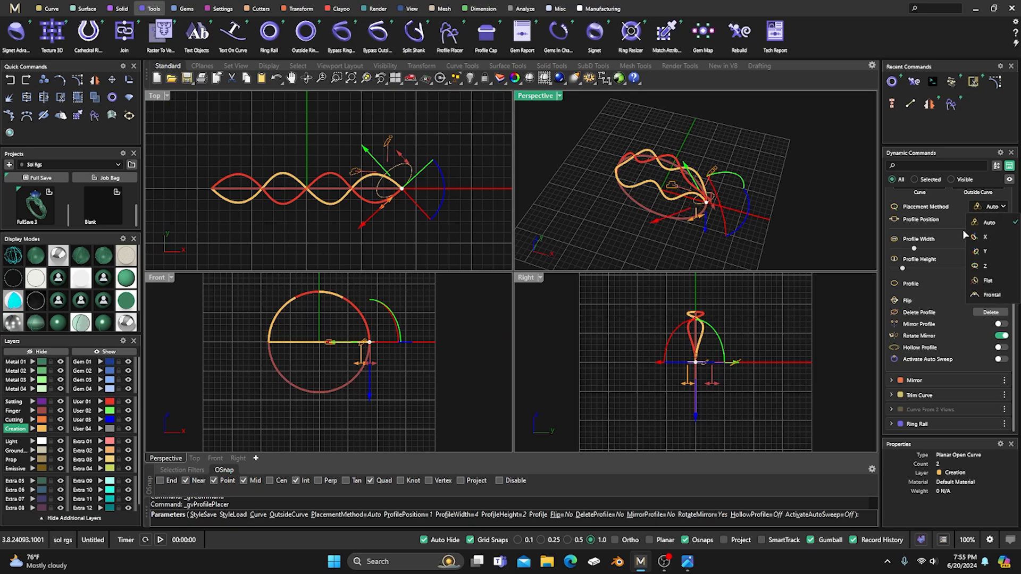
{"action": "left_click", "coordinate": [989, 267]}
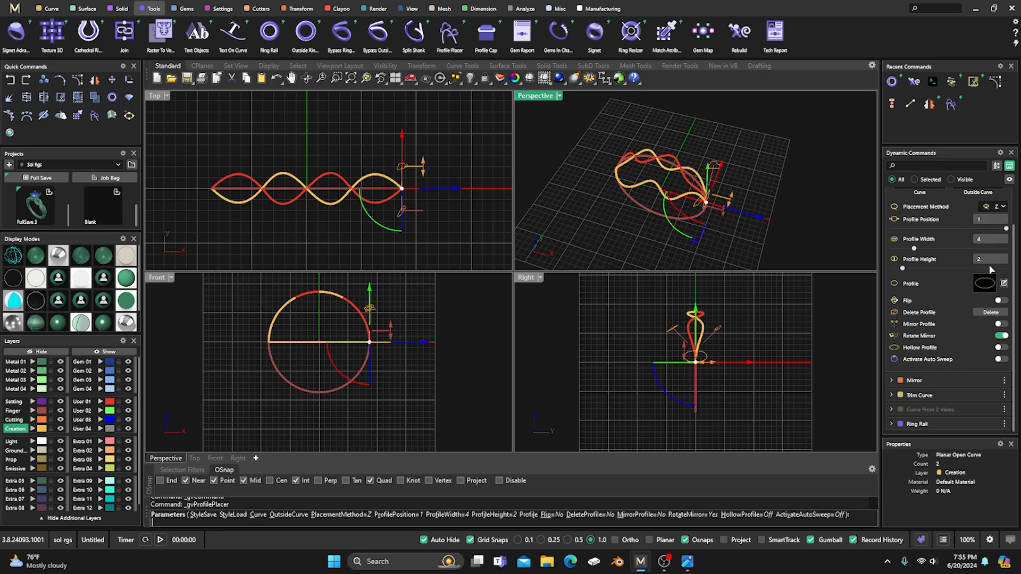
{"action": "left_click", "coordinate": [1003, 207]}
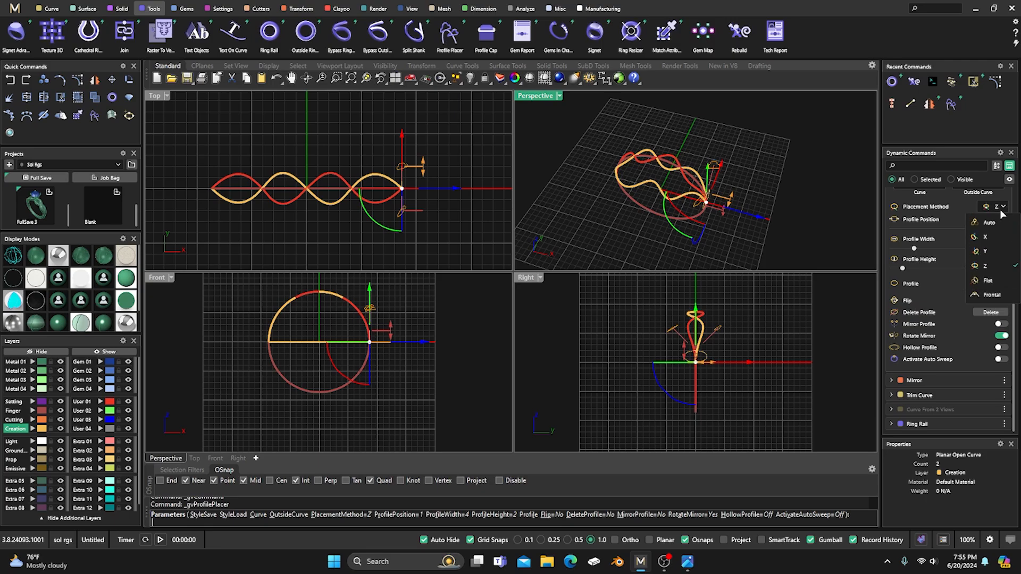
{"action": "left_click", "coordinate": [989, 222]}
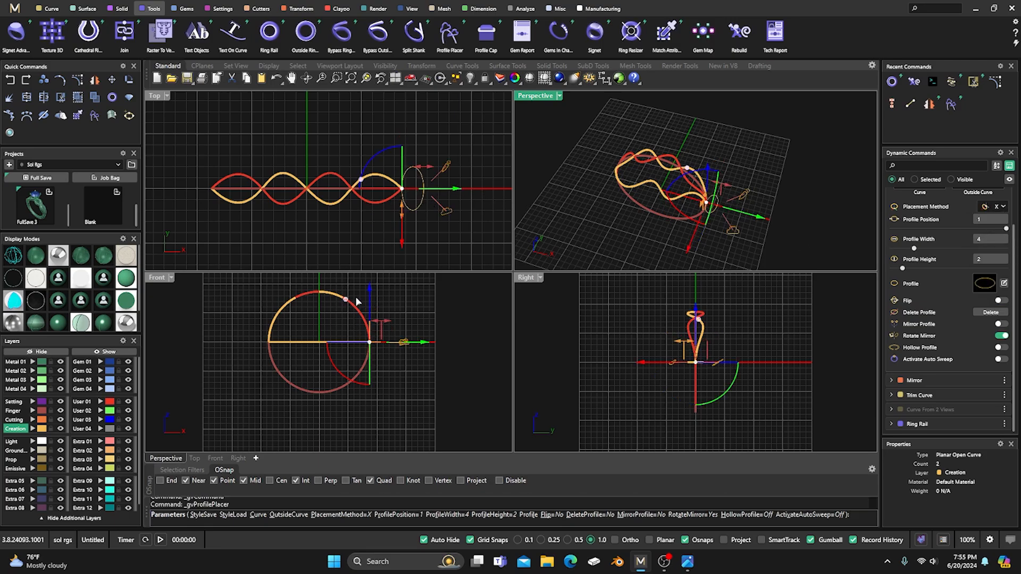
{"action": "left_click", "coordinate": [1003, 207]}
{"action": "left_click", "coordinate": [989, 222]}
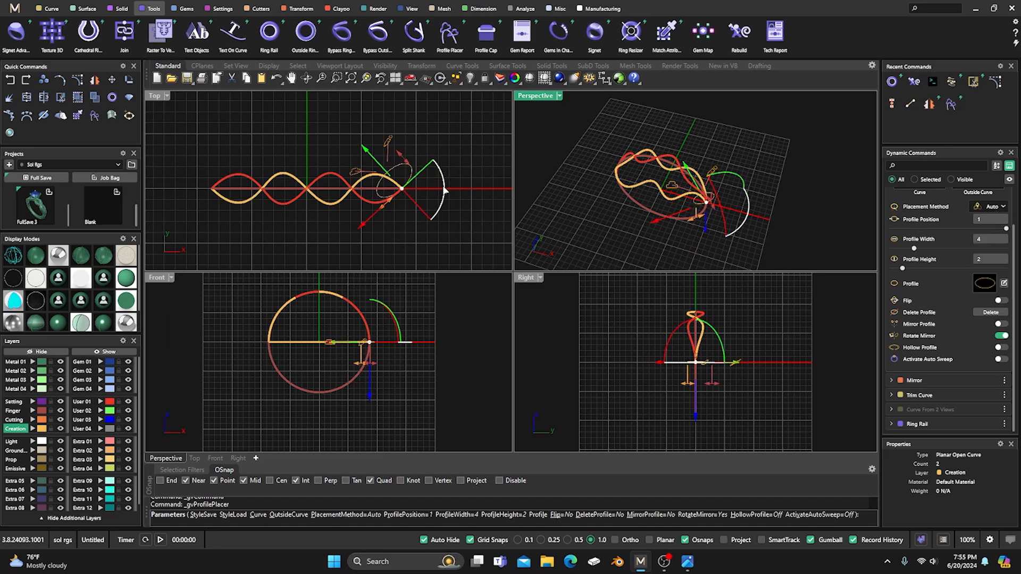
Step: Rotate the end profile to face straight outward in the Top view, and replace it with the rounded-rectangle profile from the Shank library
{"action": "left_click_drag", "start_coordinate": [444, 189], "coordinate": [360, 239]}
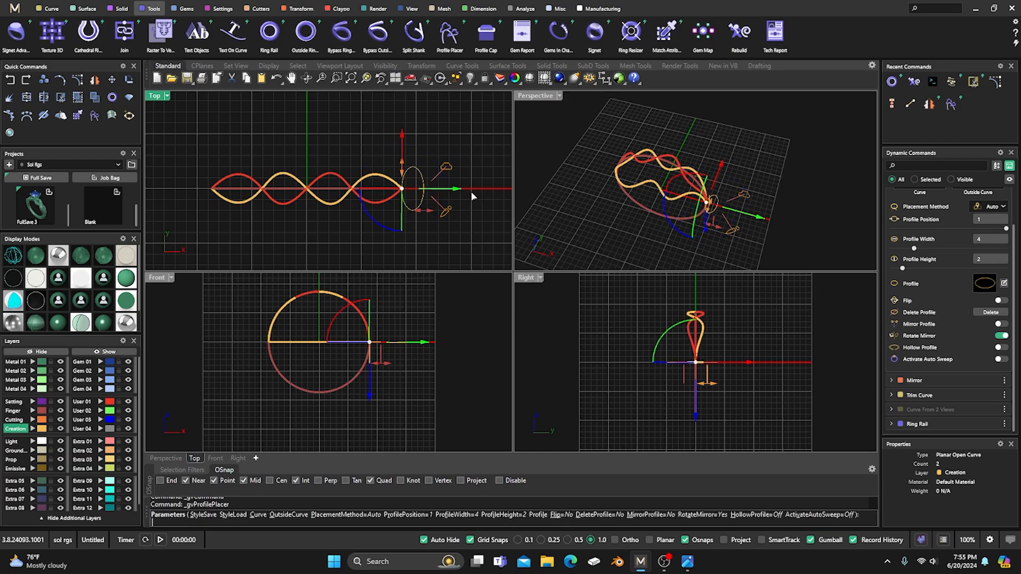
{"action": "left_click", "coordinate": [985, 284]}
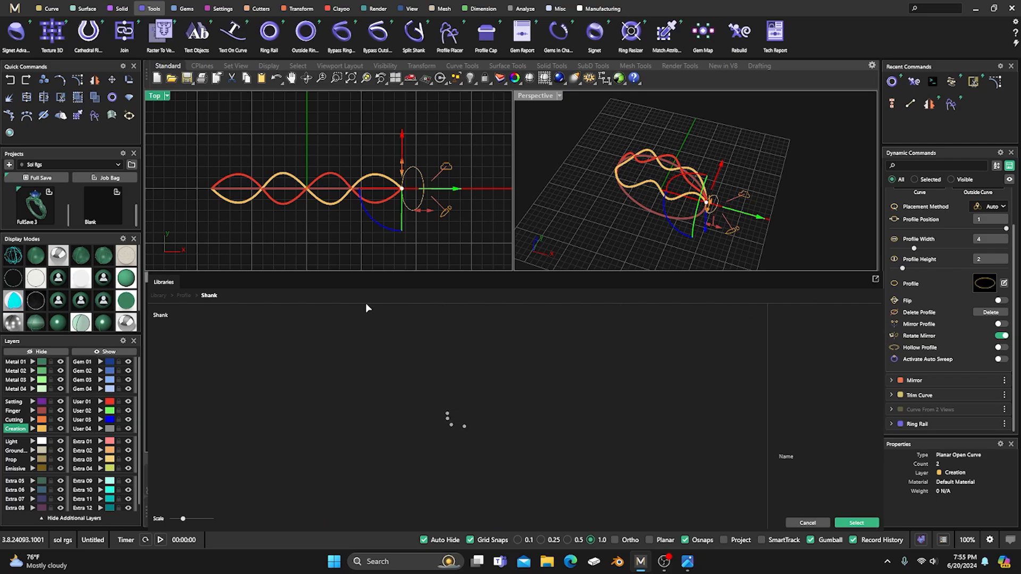
{"action": "double_click", "coordinate": [212, 349]}
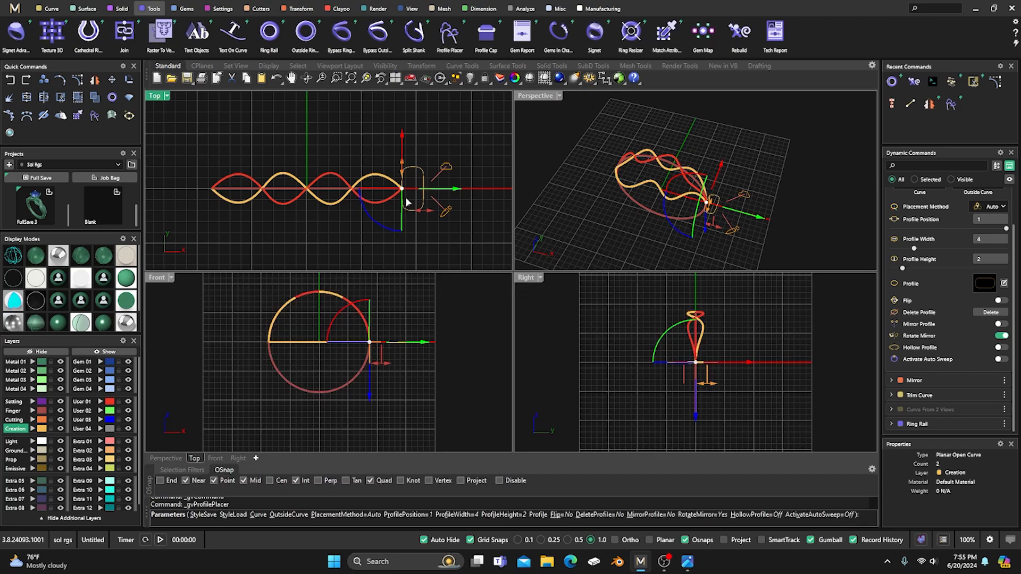
Step: Set the end profile's height to 2.2 mm and its width to 1.7 mm
{"action": "scroll", "coordinate": [410, 195], "scroll_direction": "up", "scroll_amount": 2}
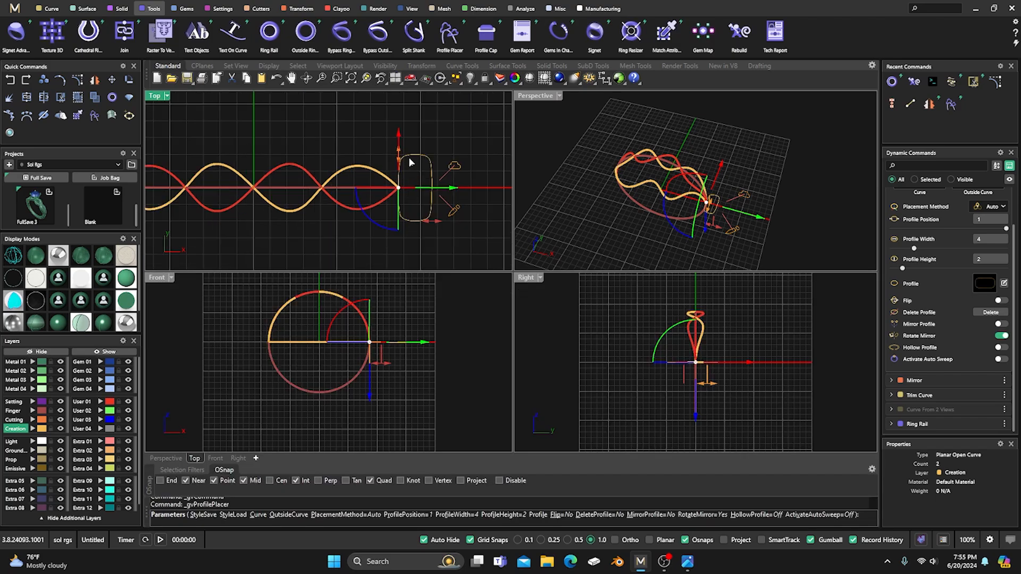
{"action": "mouse_move", "coordinate": [435, 225]}
{"action": "scroll", "coordinate": [373, 215], "scroll_direction": "down", "scroll_amount": 2}
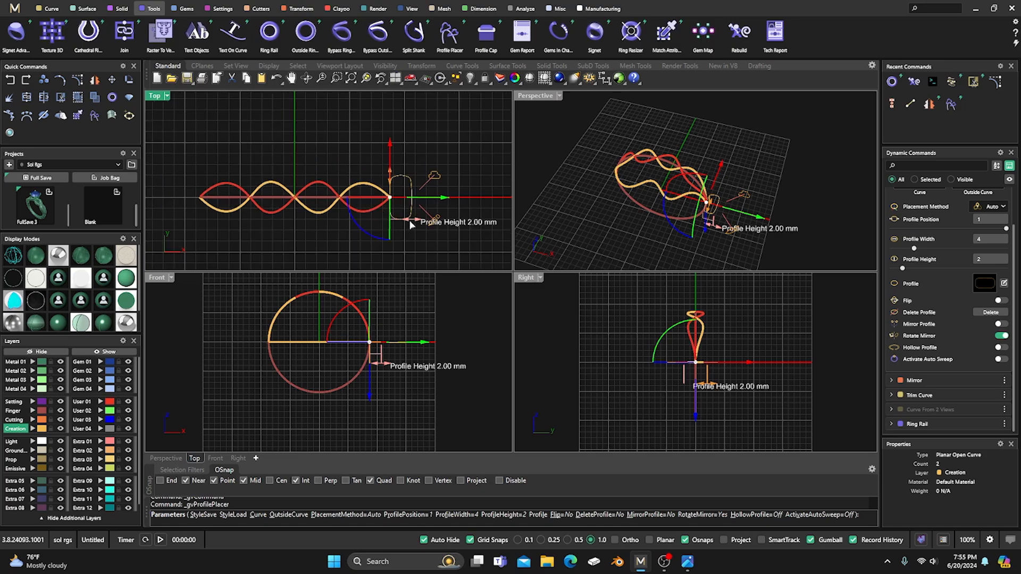
{"action": "left_click_drag", "start_coordinate": [411, 223], "coordinate": [414, 224]}
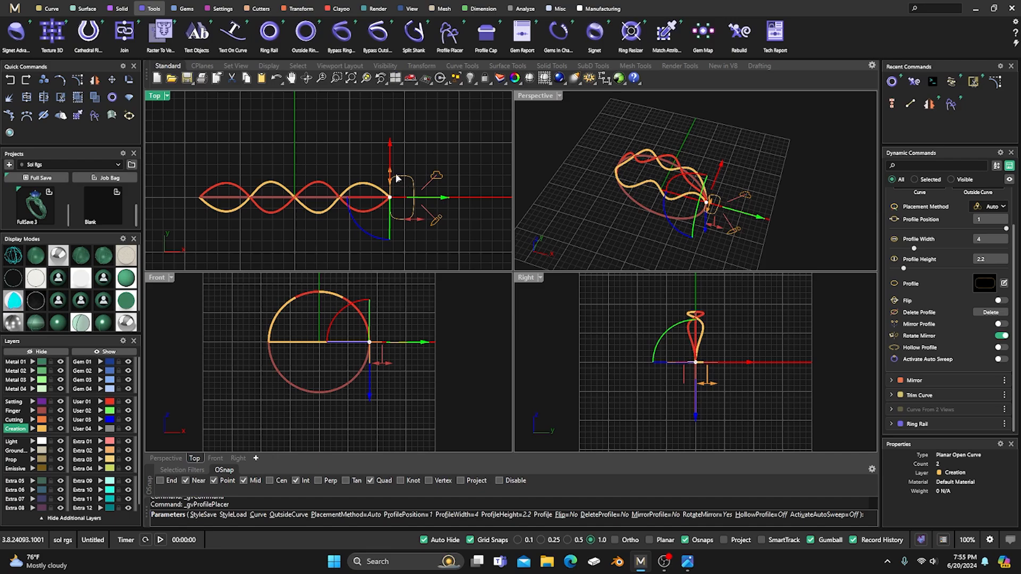
{"action": "left_click_drag", "start_coordinate": [394, 178], "coordinate": [395, 205]}
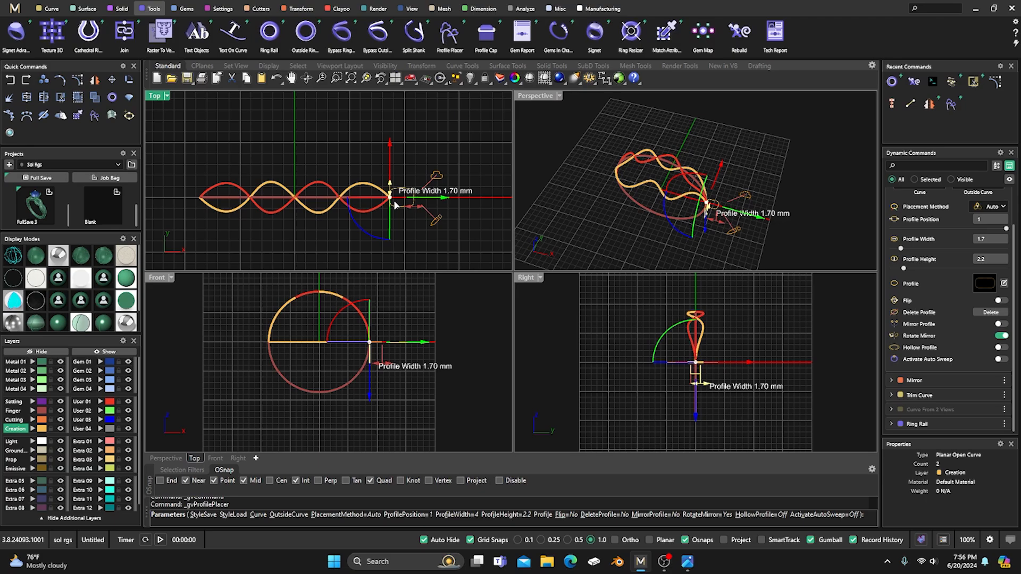
{"action": "left_click_drag", "start_coordinate": [394, 205], "coordinate": [395, 205]}
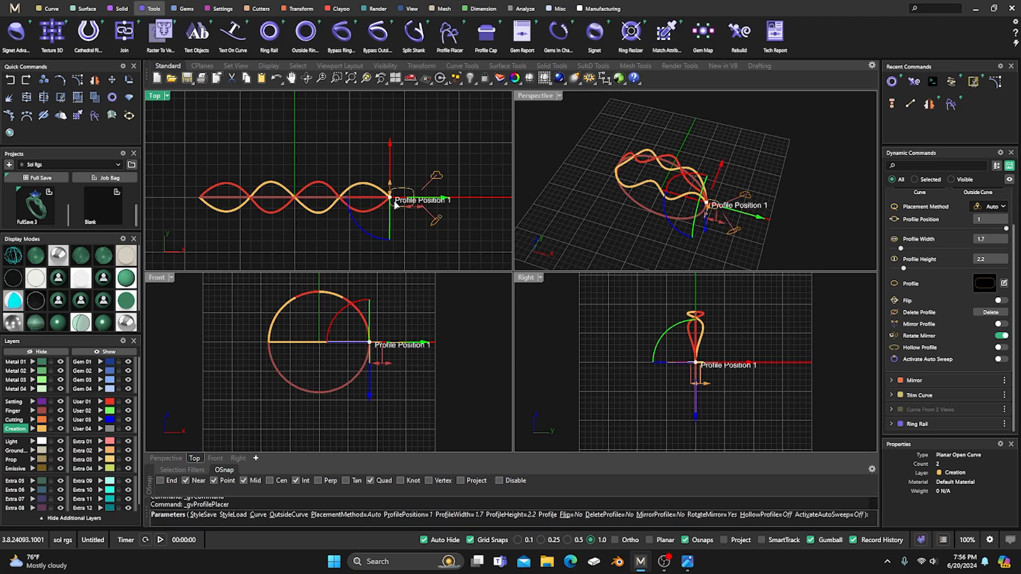
Step: Try mirroring the profile to the curve's opposite end with Rotate Mirror turned off
{"action": "left_click", "coordinate": [1001, 323]}
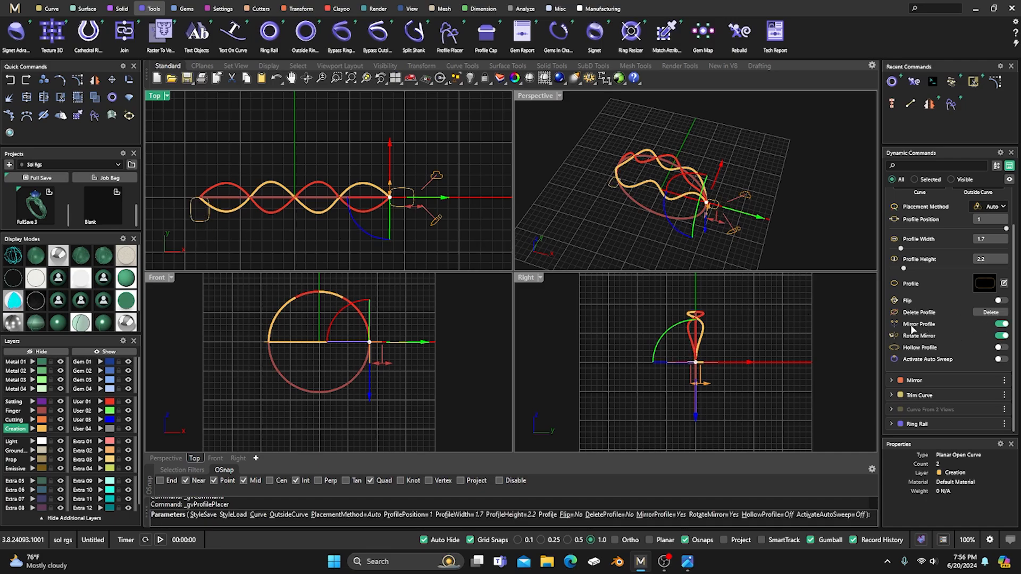
{"action": "left_click", "coordinate": [1001, 336]}
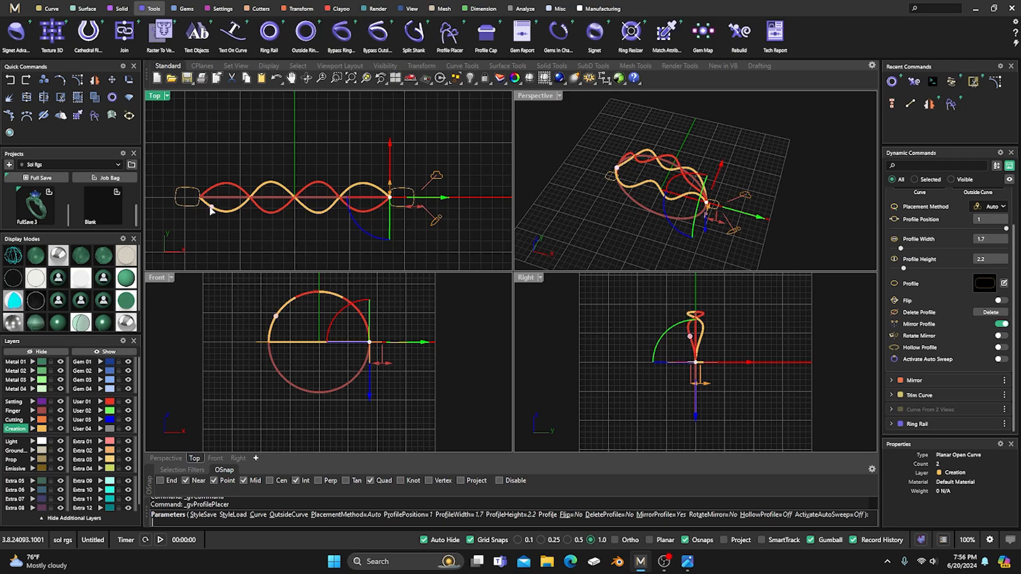
{"action": "left_click", "coordinate": [1002, 324]}
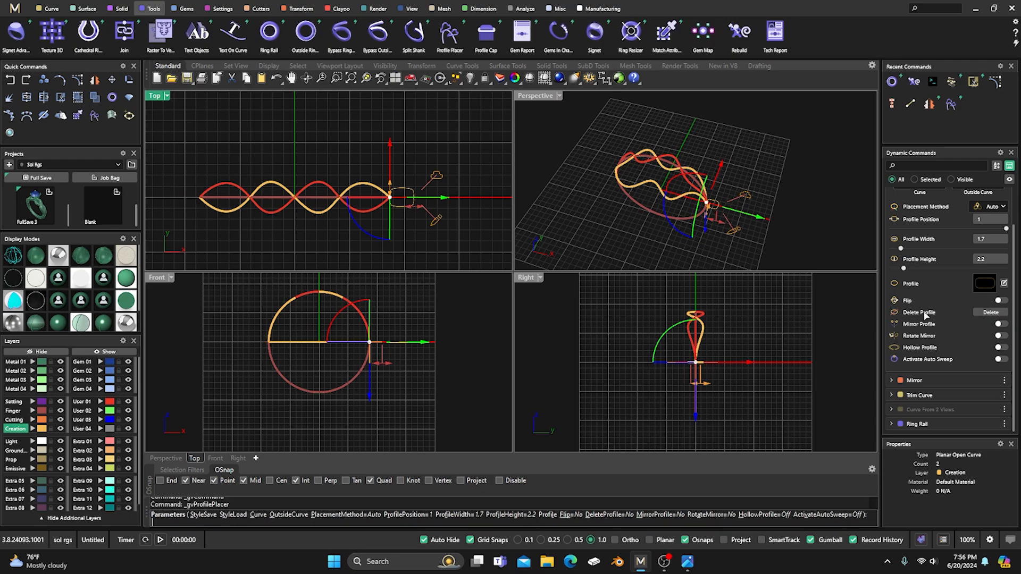
Step: Add a profile at the curve's opposite end, position 0, rotated straight outward, and another at the curve crossing at position 0.67
{"action": "left_click", "coordinate": [199, 200]}
{"action": "left_click_drag", "start_coordinate": [199, 201], "coordinate": [255, 247]}
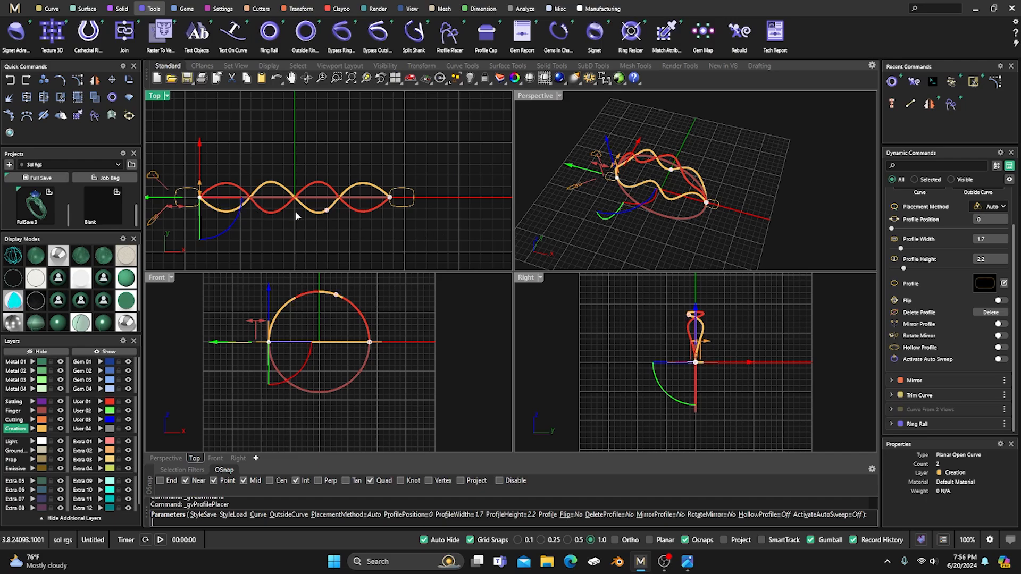
{"action": "right_click_drag", "start_coordinate": [371, 232], "coordinate": [415, 218]}
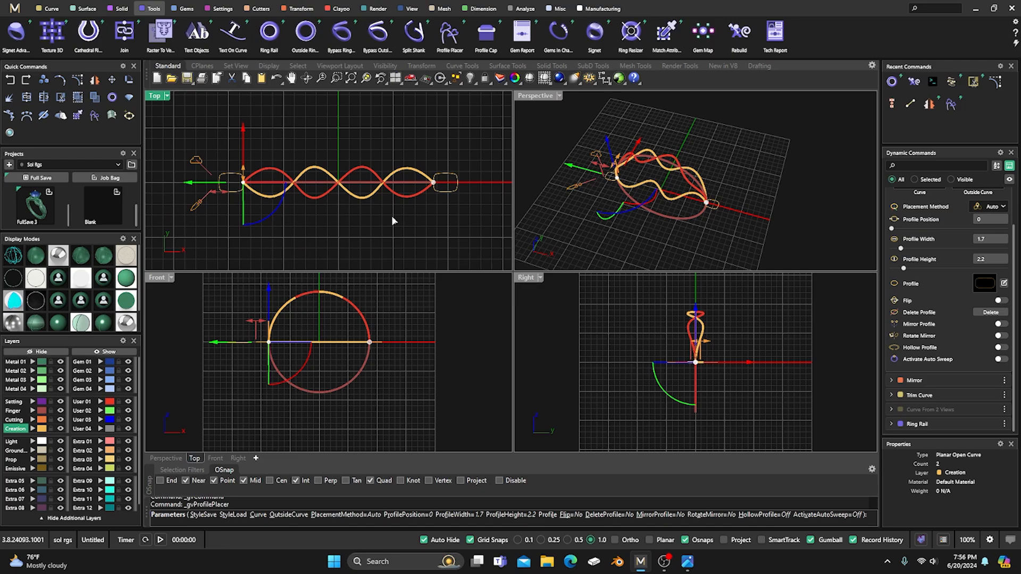
{"action": "scroll", "coordinate": [385, 186], "scroll_direction": "up", "scroll_amount": 5}
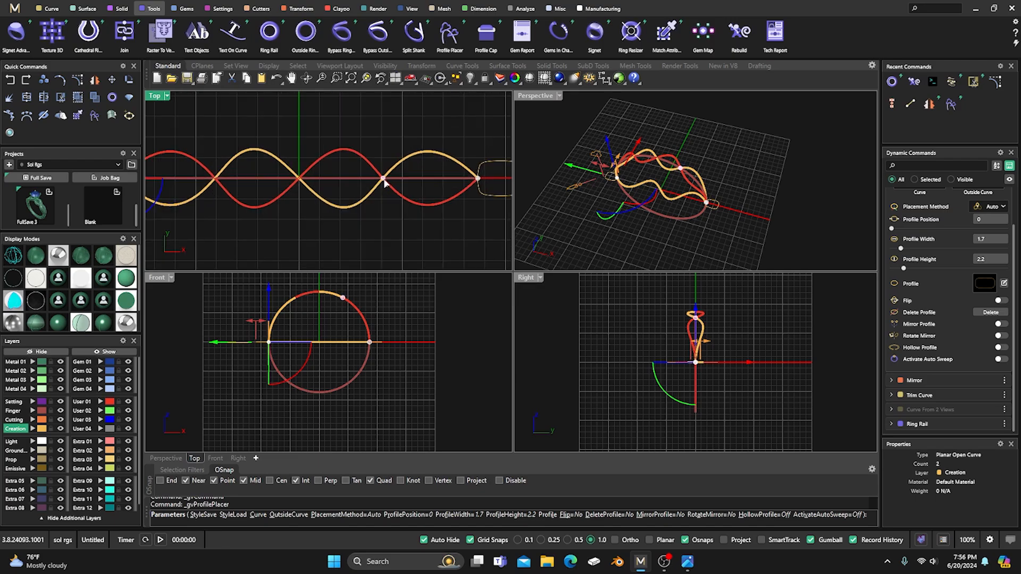
{"action": "left_click", "coordinate": [384, 182]}
{"action": "scroll", "coordinate": [384, 182], "scroll_direction": "down", "scroll_amount": 5}
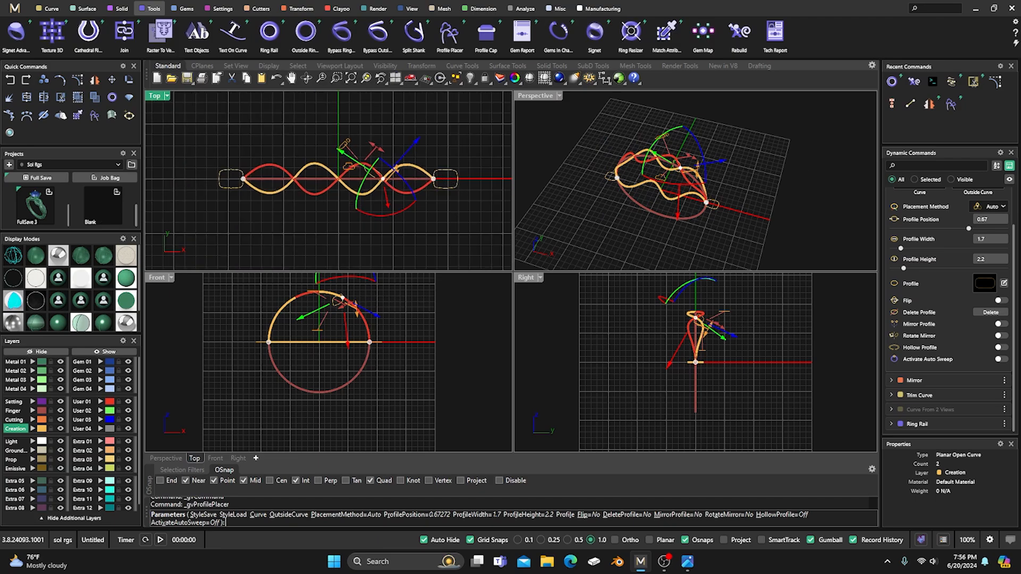
Step: Check the reference ring photo, rotate the position 0.67 profile upright in the Right view, and set its height to 2.5 mm
{"action": "key", "text": "alt+Tab"}
{"action": "left_click_drag", "start_coordinate": [364, 11], "coordinate": [378, 75]}
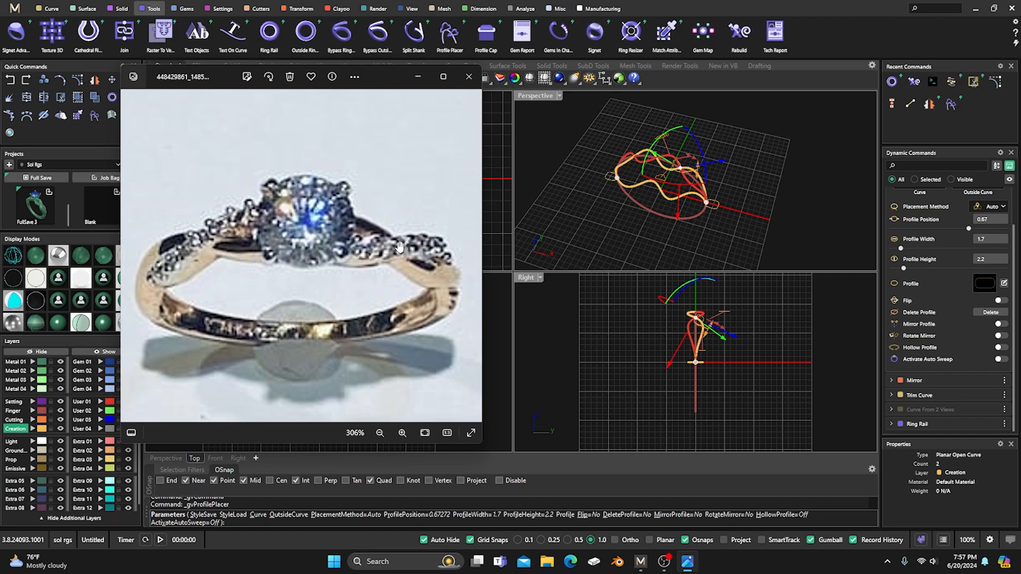
{"action": "left_click_drag", "start_coordinate": [393, 79], "coordinate": [0, 132]}
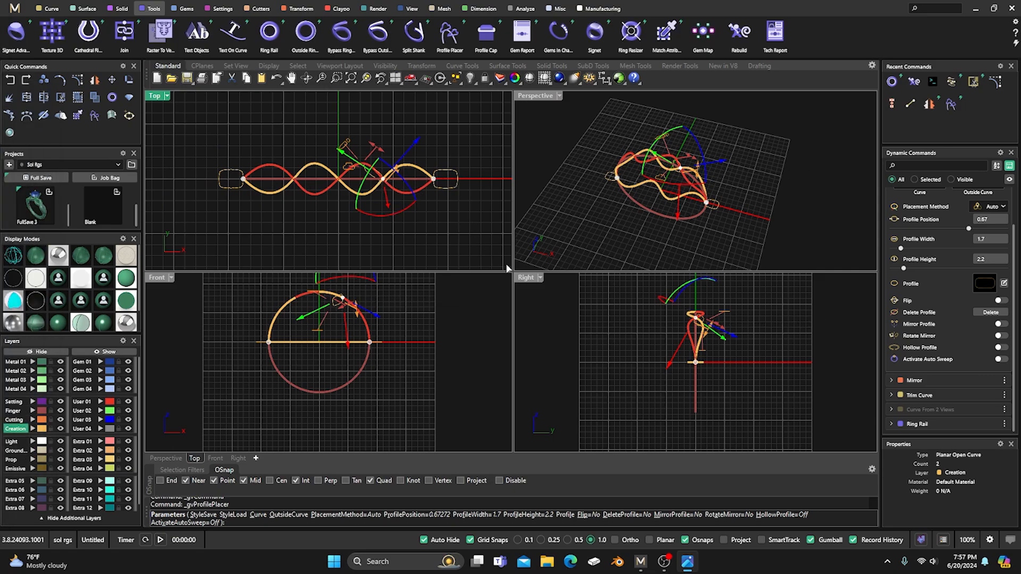
{"action": "right_click_drag", "start_coordinate": [723, 374], "coordinate": [692, 414]}
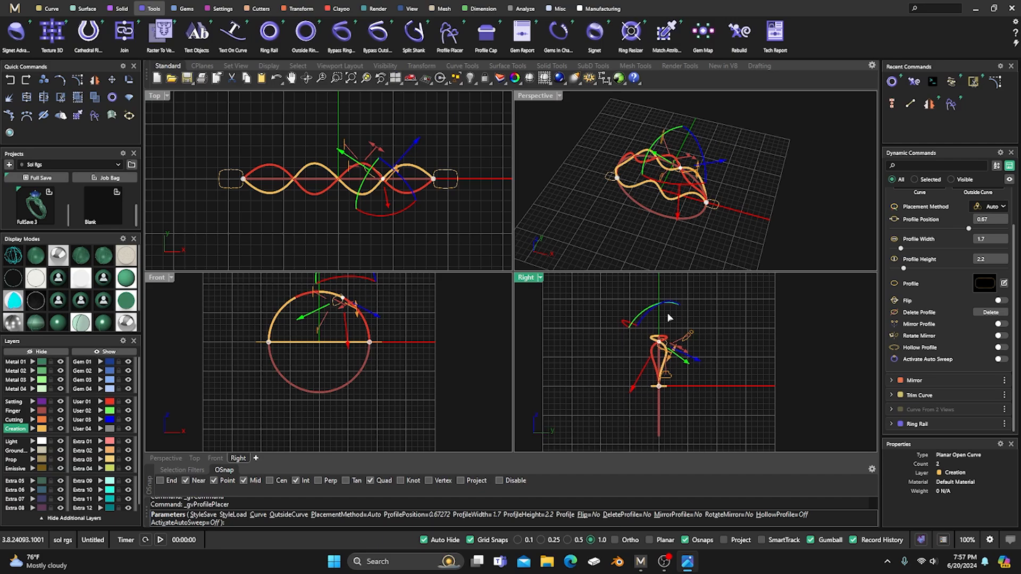
{"action": "left_click", "coordinate": [655, 313]}
{"action": "left_click_drag", "start_coordinate": [655, 313], "coordinate": [642, 383]}
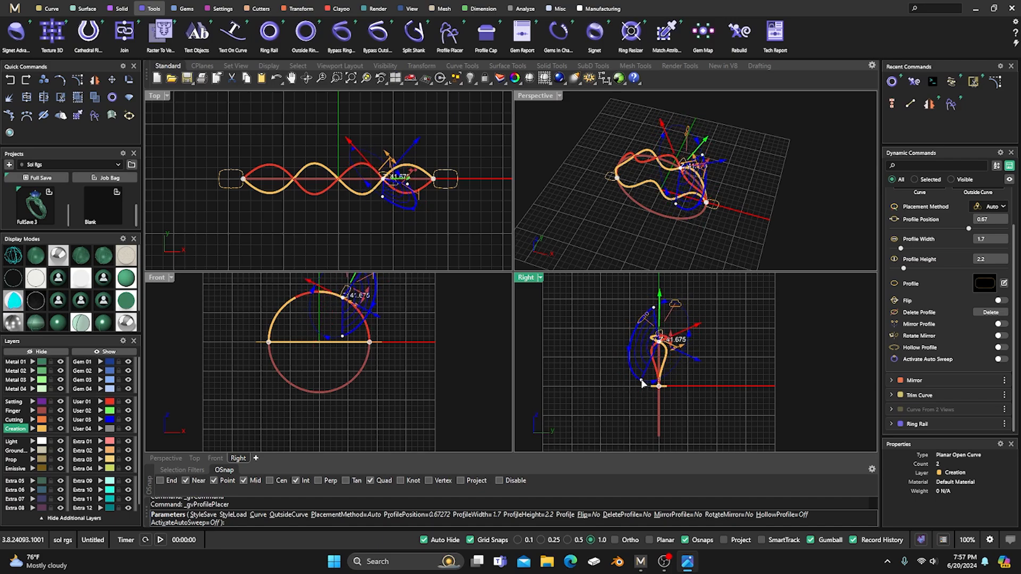
{"action": "left_click_drag", "start_coordinate": [642, 383], "coordinate": [642, 383]}
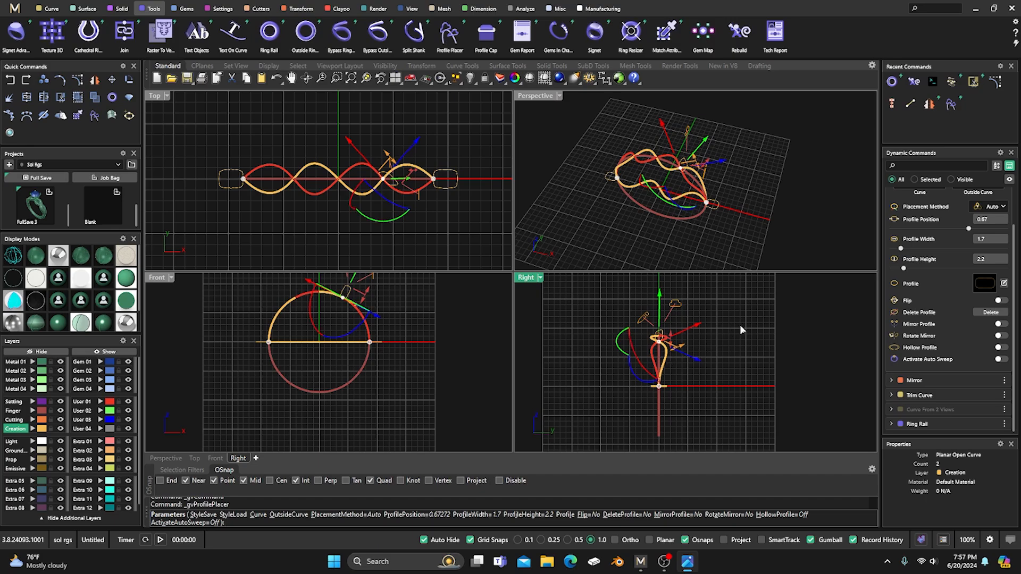
{"action": "scroll", "coordinate": [645, 329], "scroll_direction": "up", "scroll_amount": 3}
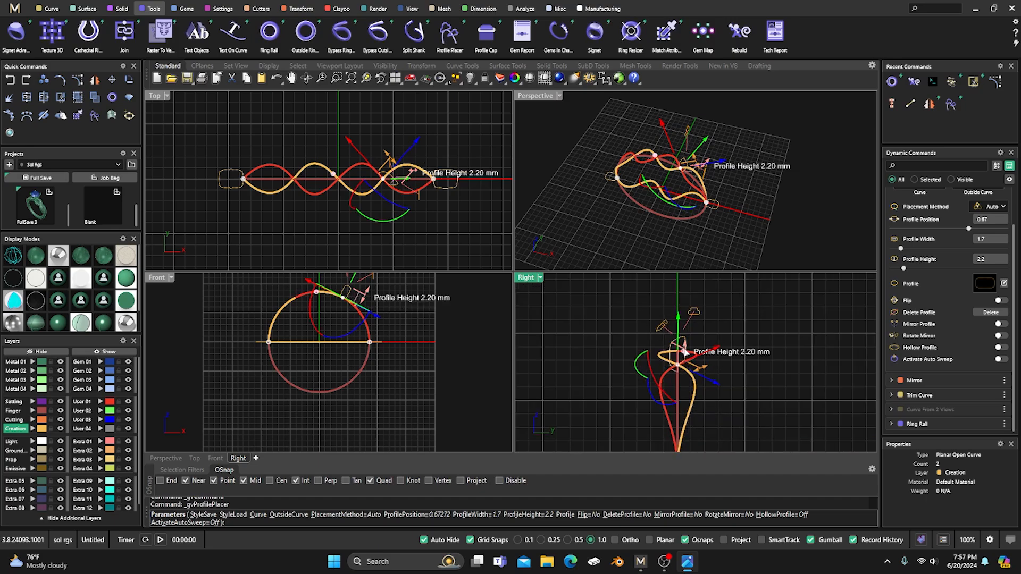
{"action": "left_click_drag", "start_coordinate": [686, 352], "coordinate": [691, 347]}
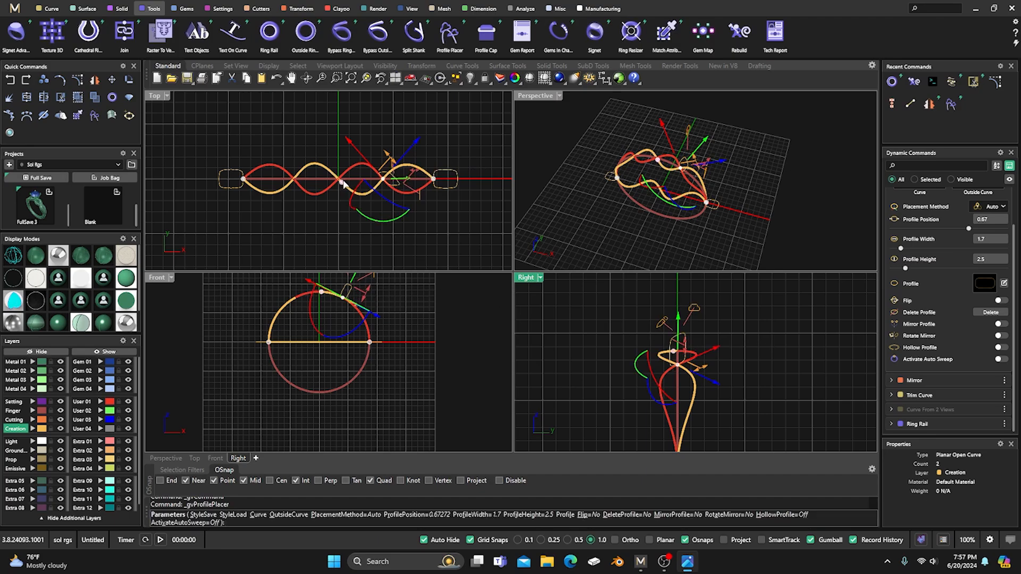
Step: Add a profile at the wavy curves' middle crossing, position 0.5, and rotate it upright in the Right view
{"action": "scroll", "coordinate": [338, 183], "scroll_direction": "up", "scroll_amount": 5}
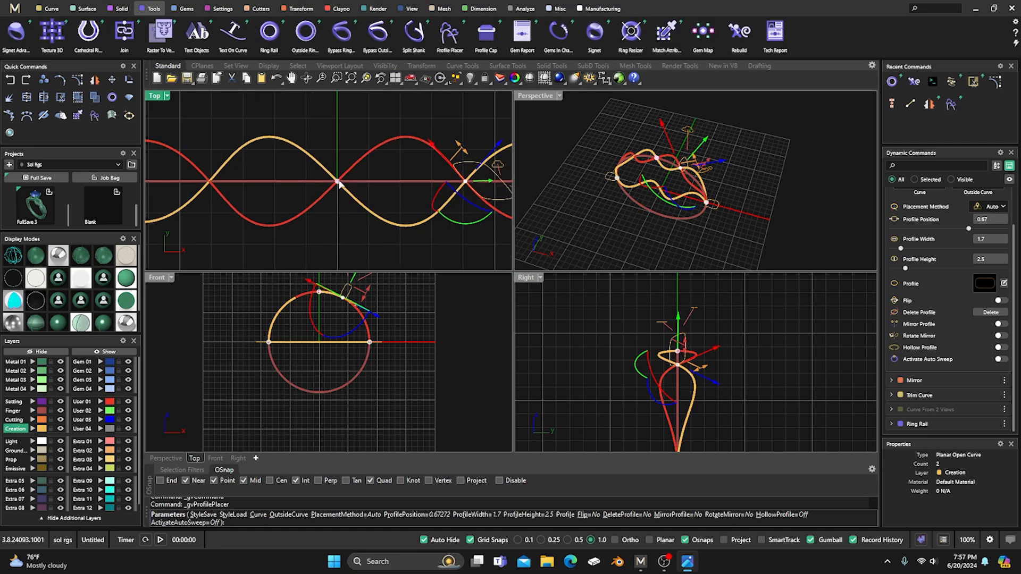
{"action": "left_click", "coordinate": [339, 182]}
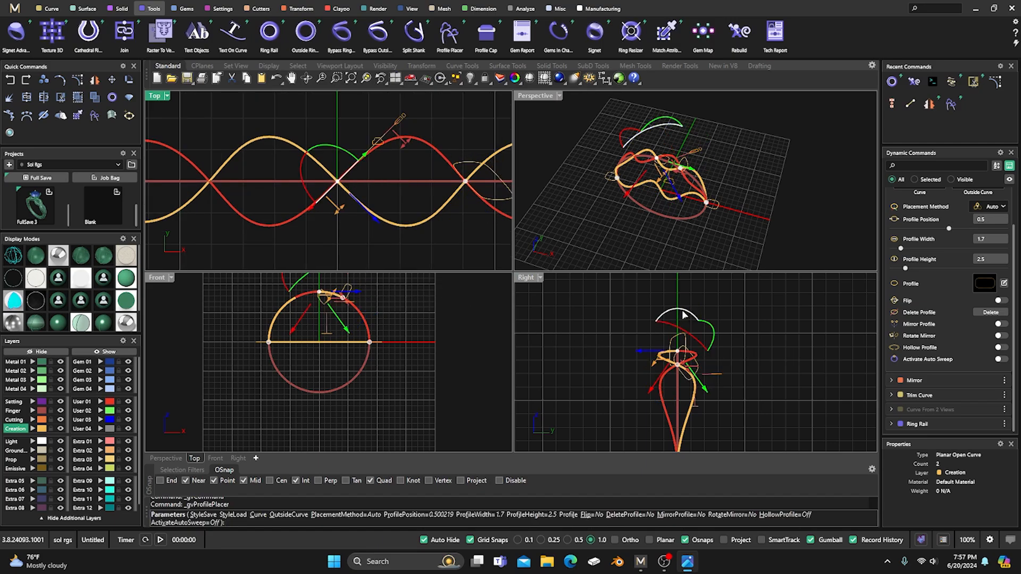
{"action": "left_click_drag", "start_coordinate": [686, 315], "coordinate": [644, 378]}
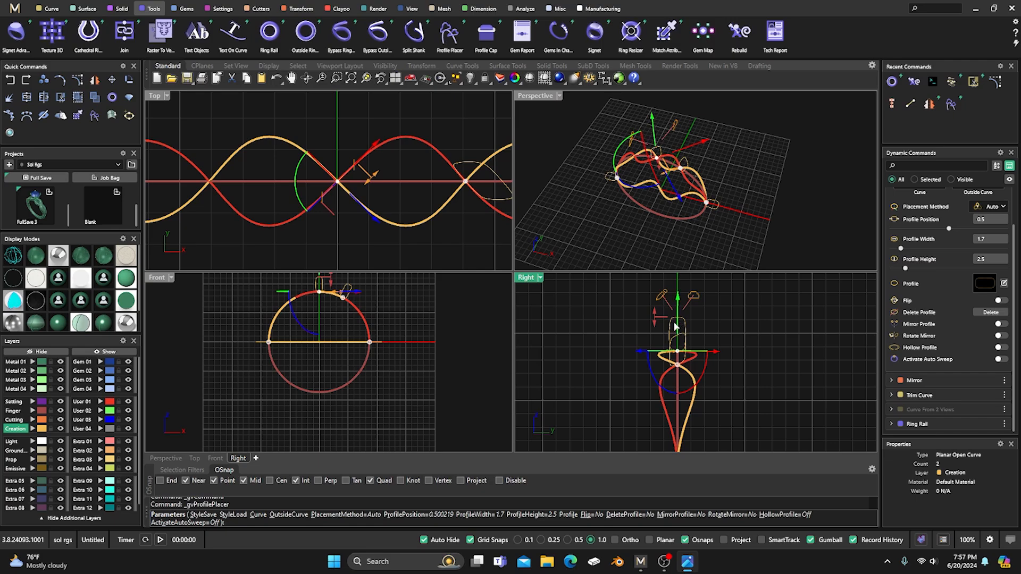
Step: Add a profile at the curve crossing at position 0.33, rotate it straight outward, and accept the placed profiles
{"action": "right_click_drag", "start_coordinate": [385, 228], "coordinate": [475, 246]}
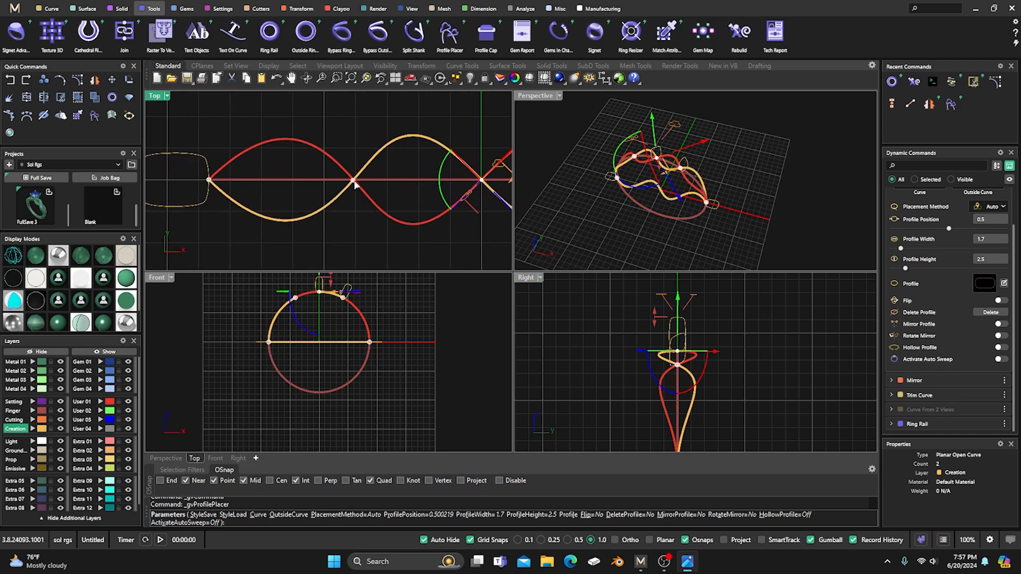
{"action": "scroll", "coordinate": [354, 182], "scroll_direction": "up", "scroll_amount": 3}
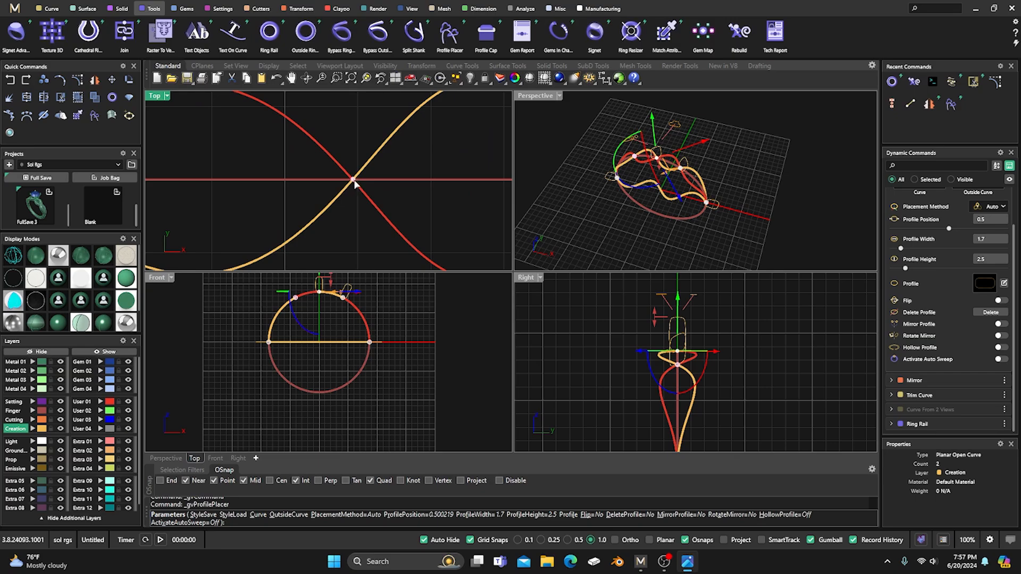
{"action": "left_click", "coordinate": [355, 182]}
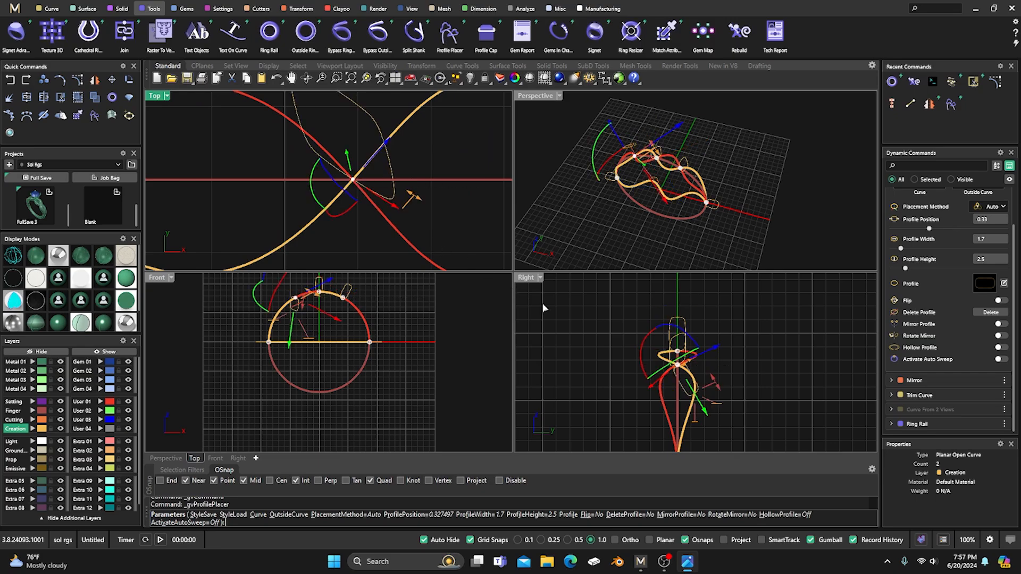
{"action": "left_click_drag", "start_coordinate": [659, 351], "coordinate": [664, 396]}
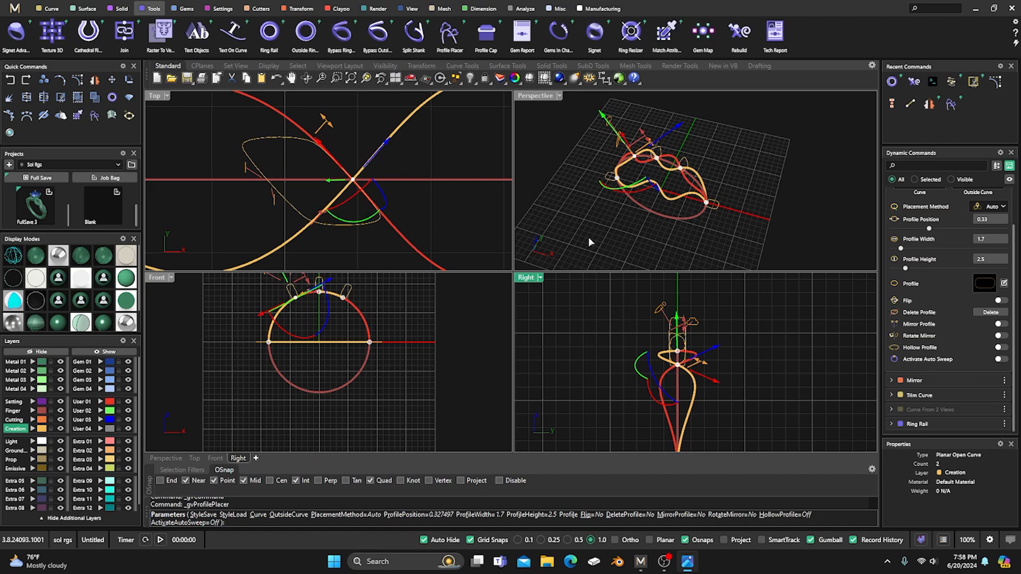
{"action": "double_click", "coordinate": [535, 96]}
{"action": "scroll", "coordinate": [575, 270], "scroll_direction": "down", "scroll_amount": 3}
{"action": "right_click_drag", "start_coordinate": [596, 264], "coordinate": [356, 230]}
{"action": "right_click_drag", "start_coordinate": [606, 302], "coordinate": [510, 268]}
{"action": "scroll", "coordinate": [538, 245], "scroll_direction": "up", "scroll_amount": 5}
{"action": "right_click", "coordinate": [545, 282]}
Step: Create a Sweep 1 along the yellow upper wavy curve using its five placed profiles
{"action": "left_click", "coordinate": [90, 9]}
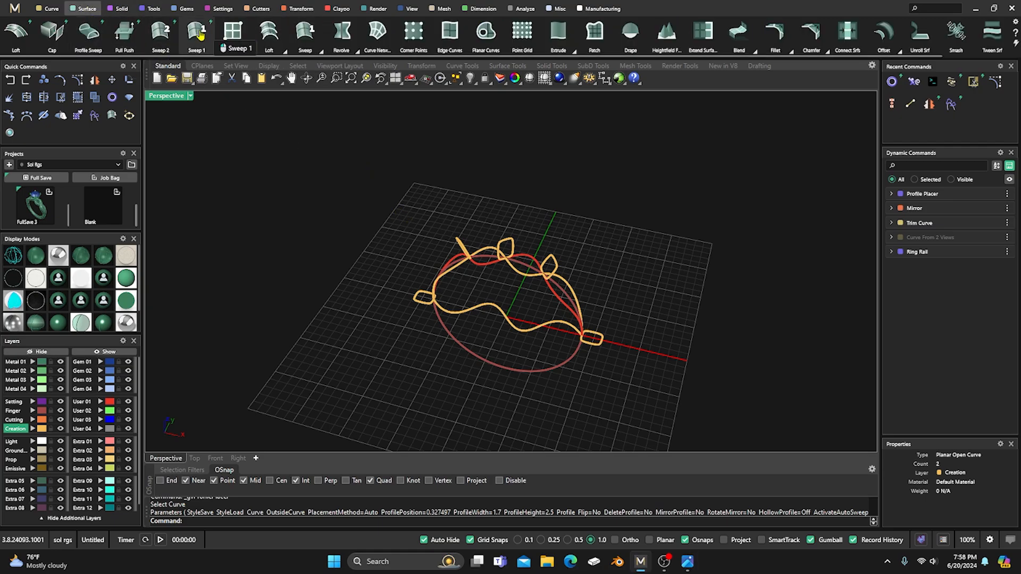
{"action": "left_click", "coordinate": [206, 36]}
{"action": "scroll", "coordinate": [561, 301], "scroll_direction": "up", "scroll_amount": 3}
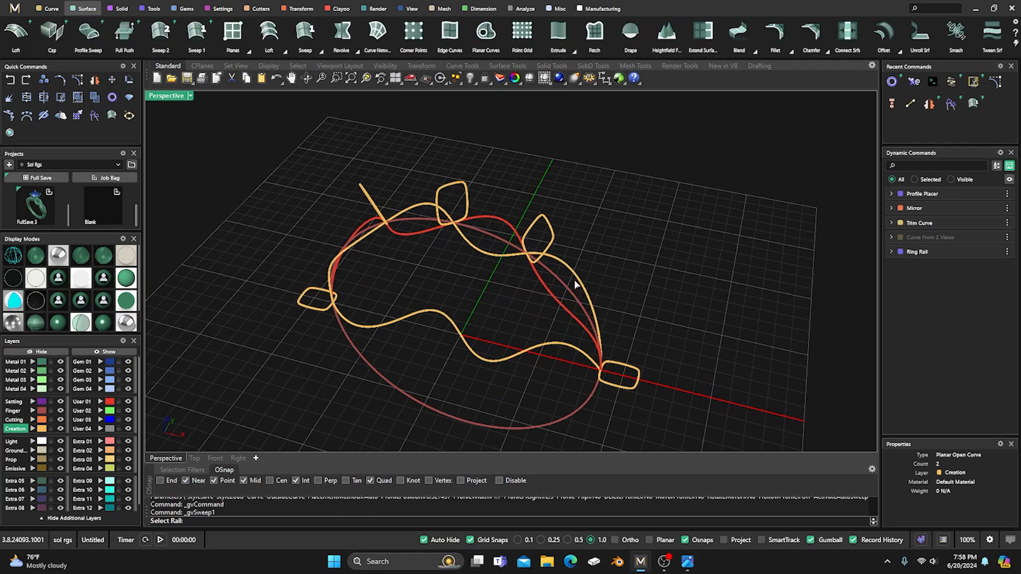
{"action": "left_click", "coordinate": [578, 282]}
{"action": "left_click", "coordinate": [638, 374]}
{"action": "left_click", "coordinate": [456, 203]}
{"action": "left_click", "coordinate": [364, 194]}
{"action": "left_click", "coordinate": [306, 311]}
{"action": "key", "text": "Return"}
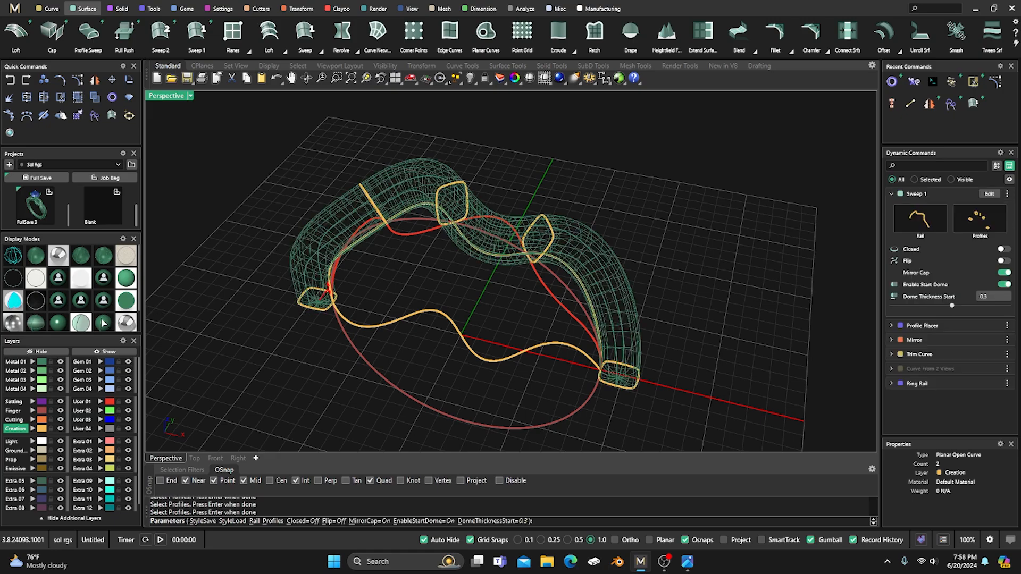
Step: Inspect the sweep's ends in a shaded display, then turn off Mirror Cap, the start dome and the end dome and accept it
{"action": "left_click", "coordinate": [58, 322]}
{"action": "mouse_move", "coordinate": [202, 290]}
{"action": "right_mouse_down"}
{"action": "mouse_move", "coordinate": [424, 326]}
{"action": "mouse_move", "coordinate": [430, 368]}
{"action": "mouse_move", "coordinate": [448, 296]}
{"action": "right_mouse_up"}
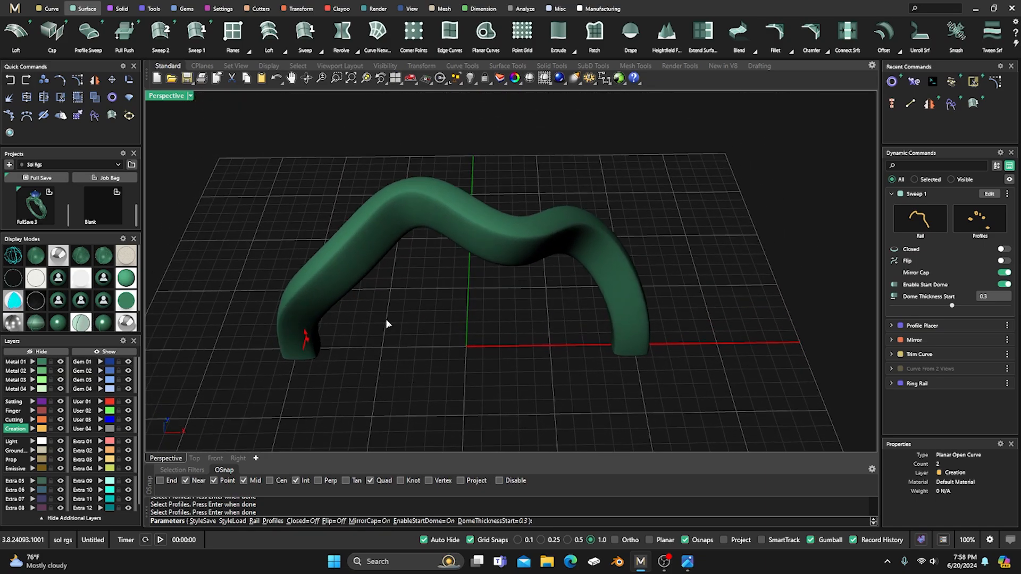
{"action": "right_click_drag", "start_coordinate": [435, 342], "coordinate": [455, 281]}
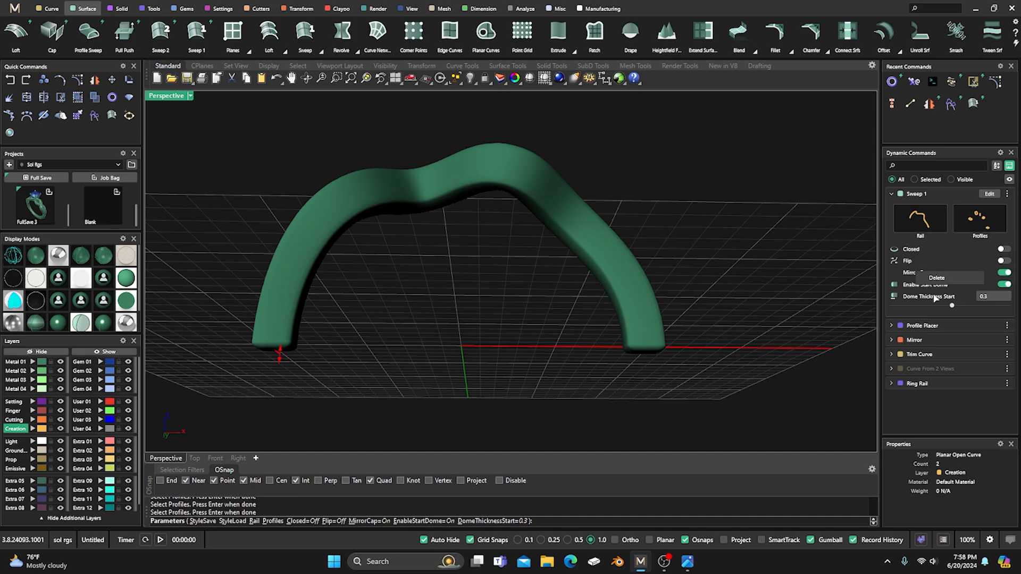
{"action": "left_click", "coordinate": [1004, 272]}
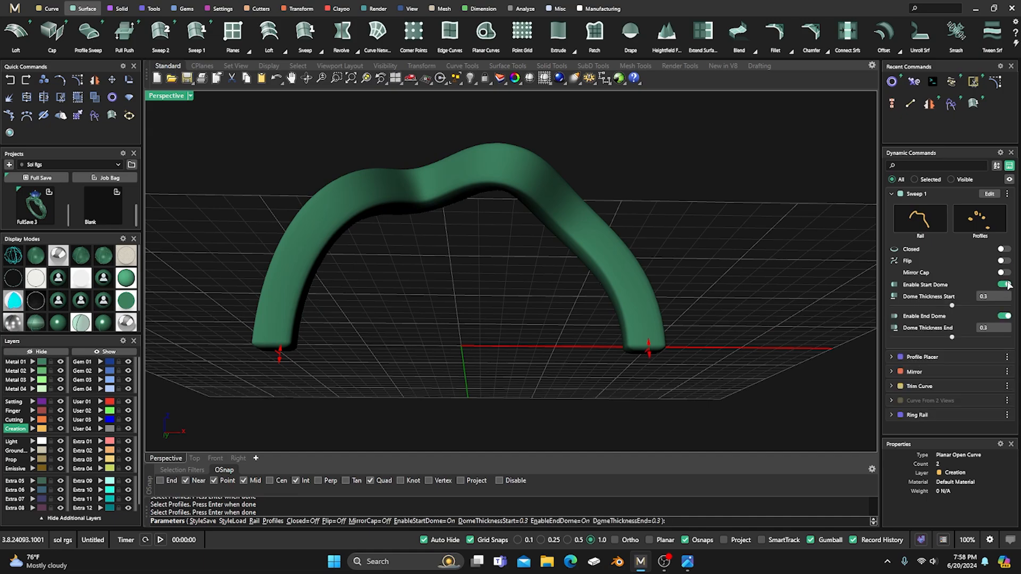
{"action": "left_click", "coordinate": [1005, 284]}
{"action": "left_click", "coordinate": [1005, 296]}
{"action": "key", "text": "Return"}
Step: Switch the display to a shaded mode that shows the curves, and hide the swept band's Metal 01 layer
{"action": "right_click_drag", "start_coordinate": [755, 262], "coordinate": [566, 284]}
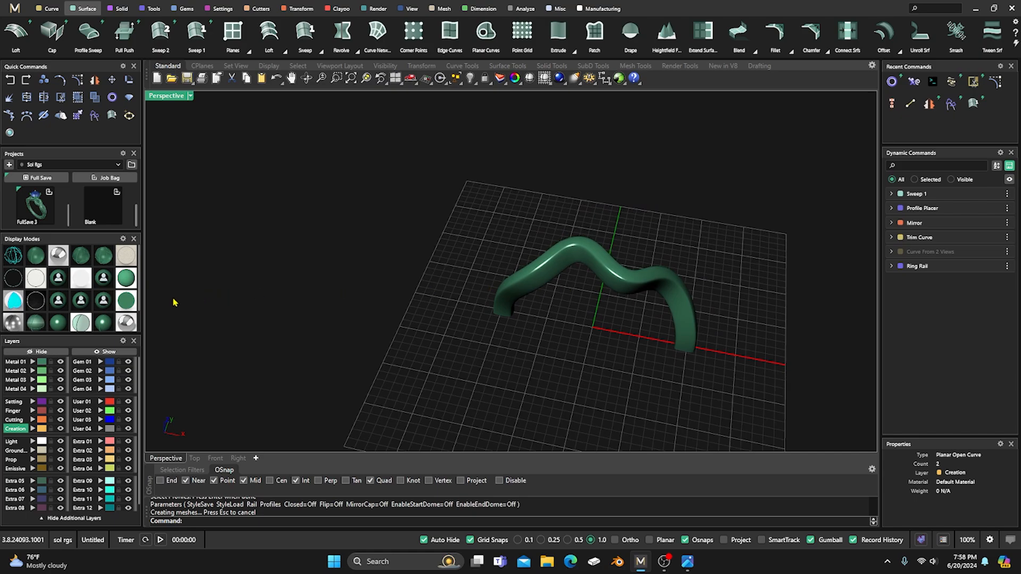
{"action": "left_click", "coordinate": [36, 323]}
{"action": "right_click_drag", "start_coordinate": [418, 358], "coordinate": [422, 320]}
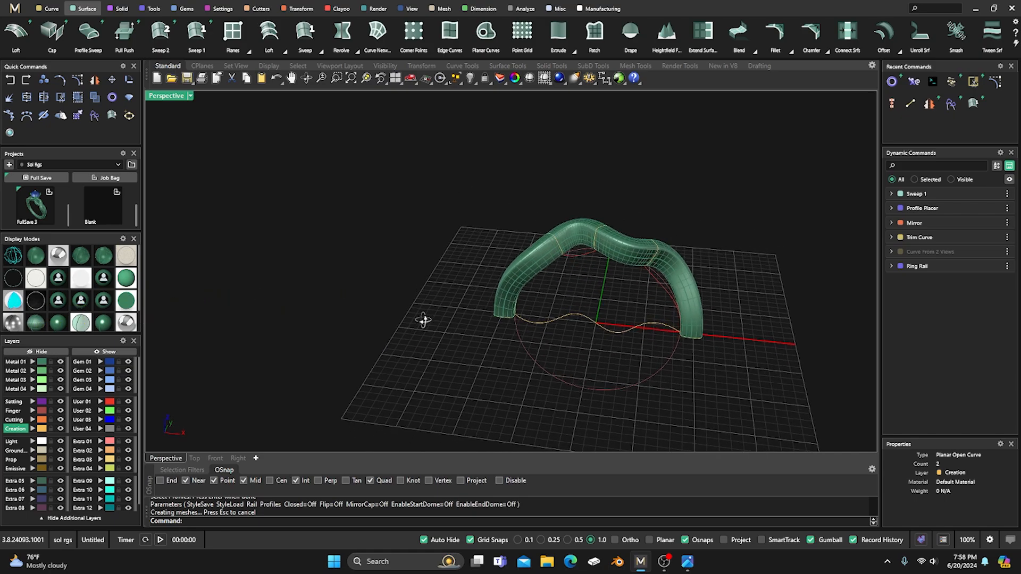
{"action": "scroll", "coordinate": [658, 346], "scroll_direction": "up", "scroll_amount": 5}
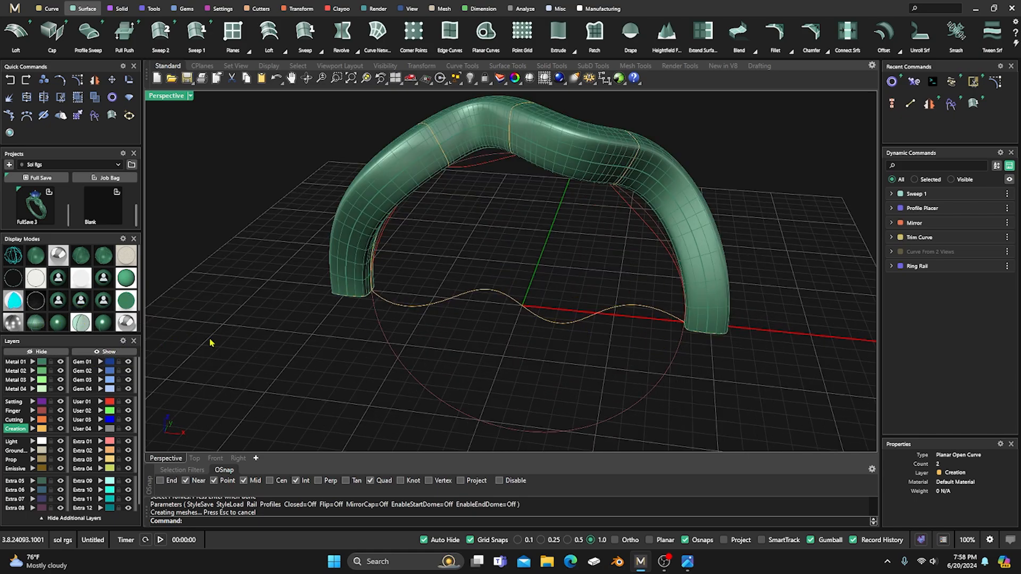
{"action": "left_click_drag", "start_coordinate": [761, 351], "coordinate": [727, 302]}
{"action": "left_click", "coordinate": [694, 245], "text": "shift"}
{"action": "left_click", "coordinate": [60, 363]}
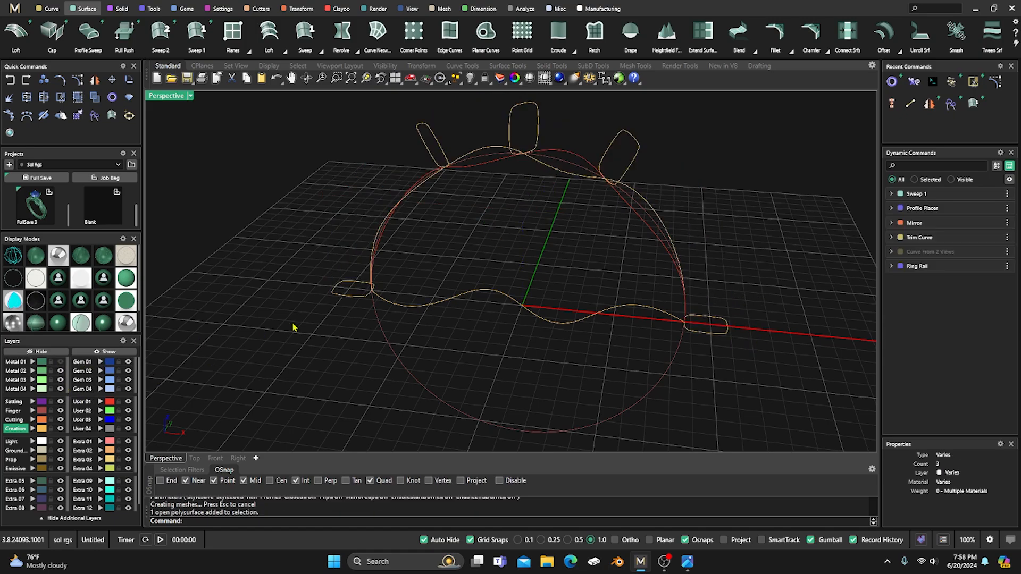
Step: Move the five sweep profiles to the User 02 layer
{"action": "left_click", "coordinate": [718, 333], "text": "shift"}
{"action": "left_click", "coordinate": [636, 160], "text": "shift"}
{"action": "key", "text": "Escape"}
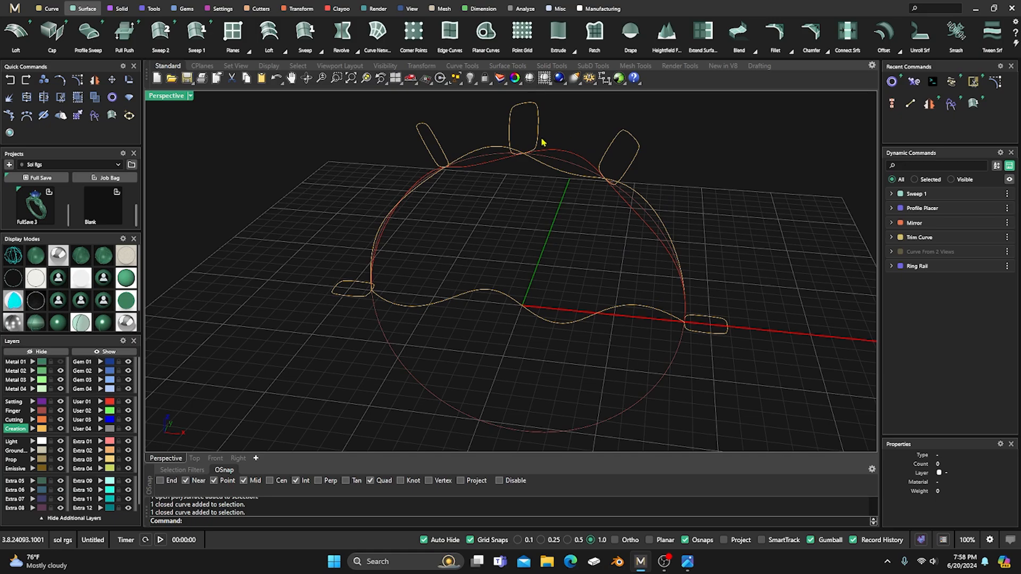
{"action": "left_click", "coordinate": [711, 333]}
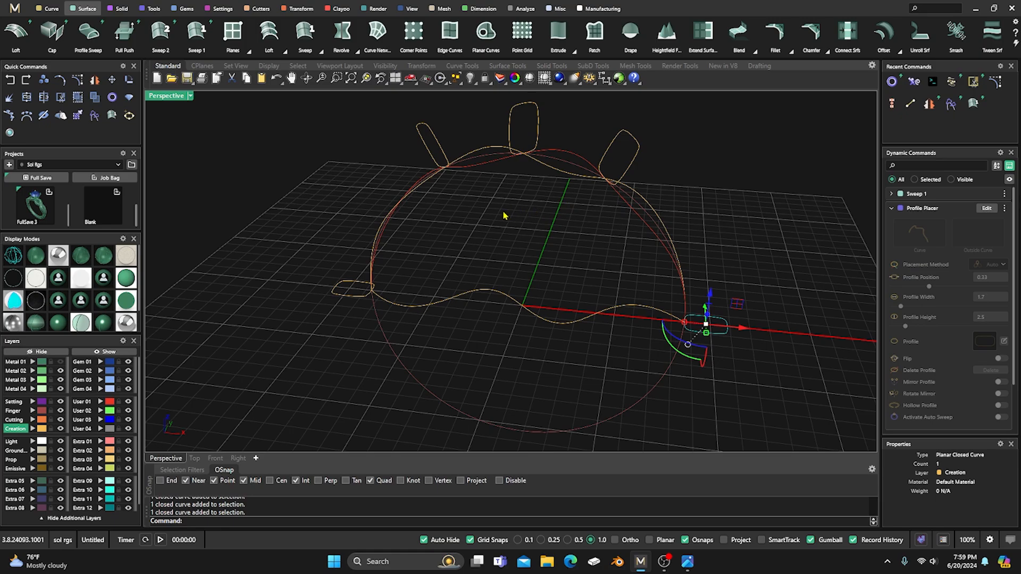
{"action": "left_click", "coordinate": [632, 169], "text": "shift"}
{"action": "left_click", "coordinate": [533, 120], "text": "shift"}
{"action": "left_click", "coordinate": [437, 139], "text": "shift"}
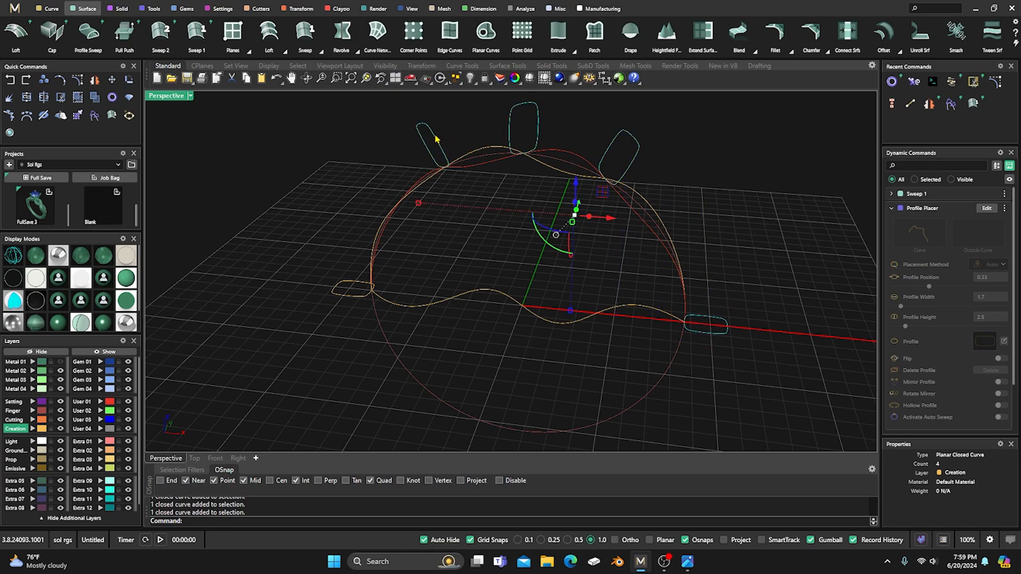
{"action": "left_click", "coordinate": [349, 287], "text": "shift"}
{"action": "left_click", "coordinate": [99, 411]}
Step: Move the upper wavy curve that served as sweep rail to the User 02 layer
{"action": "left_click", "coordinate": [277, 253]}
{"action": "right_click_drag", "start_coordinate": [300, 236], "coordinate": [307, 270]}
{"action": "left_click", "coordinate": [480, 180]}
{"action": "left_click", "coordinate": [99, 411]}
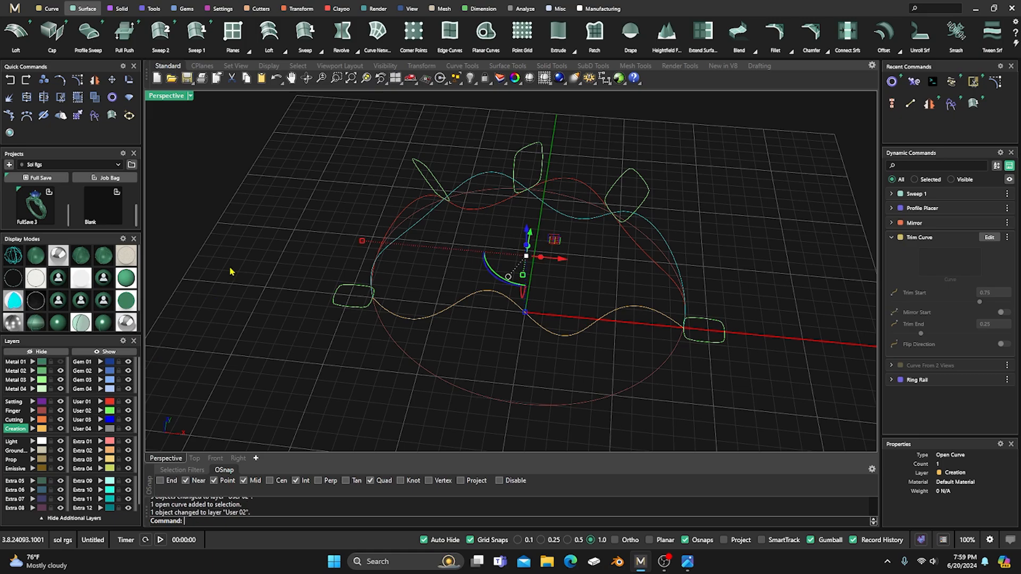
{"action": "left_click", "coordinate": [211, 294]}
Step: Return to the four-viewport layout and show the Metal 01 layer again
{"action": "mouse_move", "coordinate": [335, 189]}
{"action": "right_mouse_down"}
{"action": "mouse_move", "coordinate": [330, 223]}
{"action": "mouse_move", "coordinate": [343, 206]}
{"action": "right_mouse_up"}
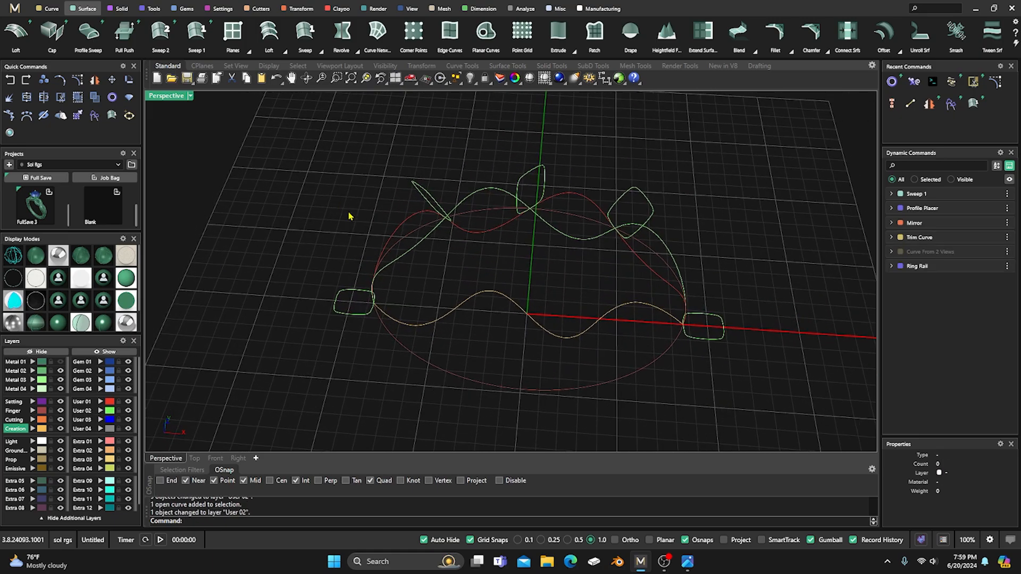
{"action": "left_click", "coordinate": [60, 362]}
{"action": "left_click", "coordinate": [60, 363]}
{"action": "right_click_drag", "start_coordinate": [264, 189], "coordinate": [278, 196]}
{"action": "scroll", "coordinate": [280, 197], "scroll_direction": "down", "scroll_amount": 3}
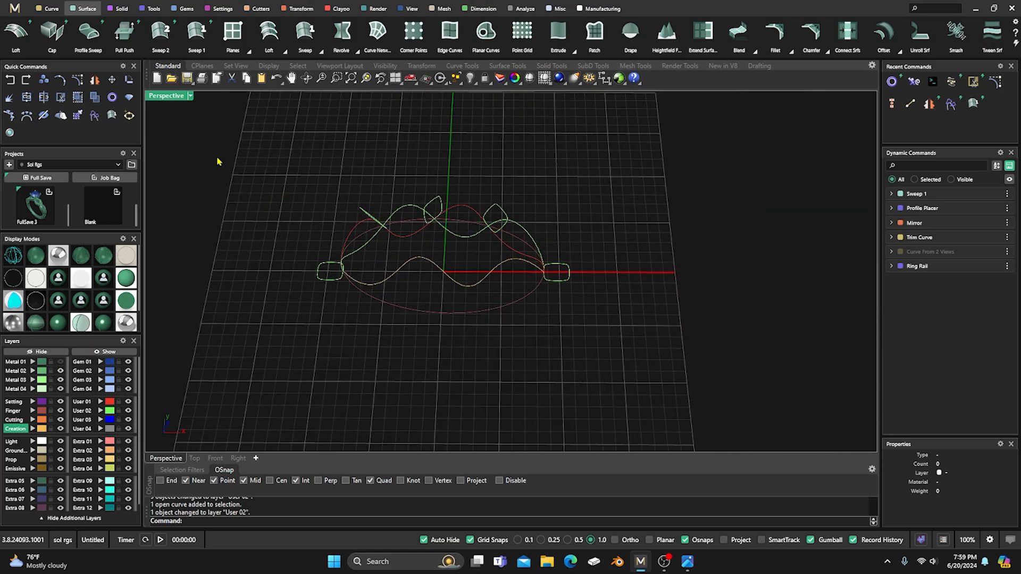
{"action": "double_click", "coordinate": [166, 96]}
{"action": "scroll", "coordinate": [337, 173], "scroll_direction": "down", "scroll_amount": 5}
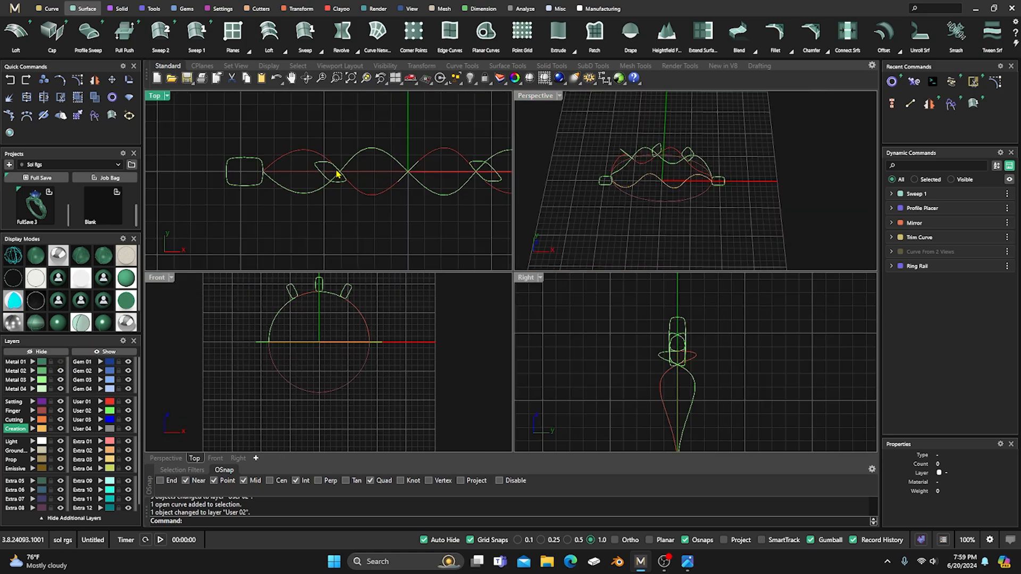
{"action": "right_click_drag", "start_coordinate": [700, 184], "coordinate": [679, 171]}
{"action": "scroll", "coordinate": [709, 198], "scroll_direction": "up", "scroll_amount": 3}
{"action": "scroll", "coordinate": [716, 206], "scroll_direction": "up", "scroll_amount": 2}
{"action": "right_click_drag", "start_coordinate": [716, 205], "coordinate": [714, 190]}
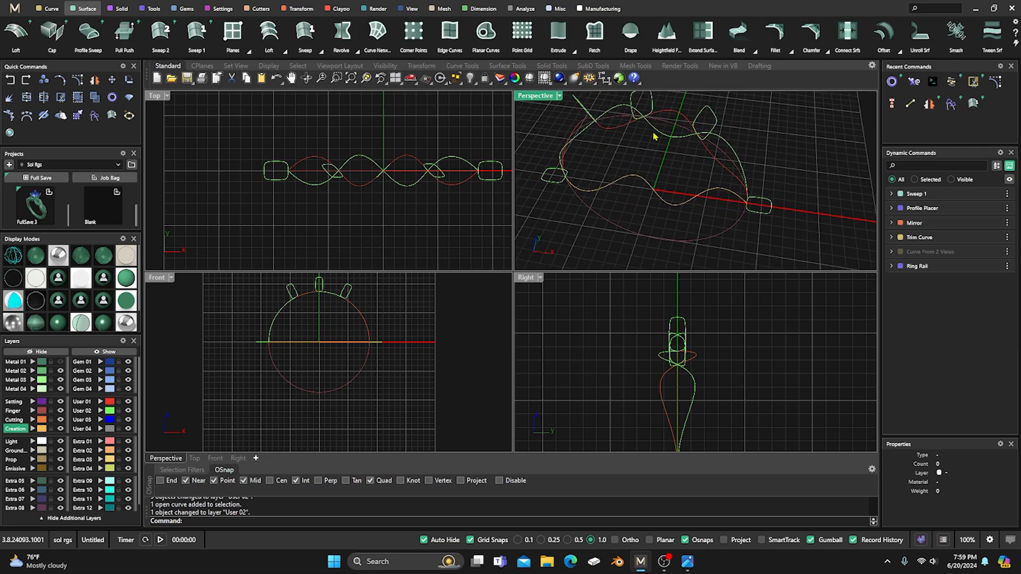
{"action": "left_click", "coordinate": [61, 362]}
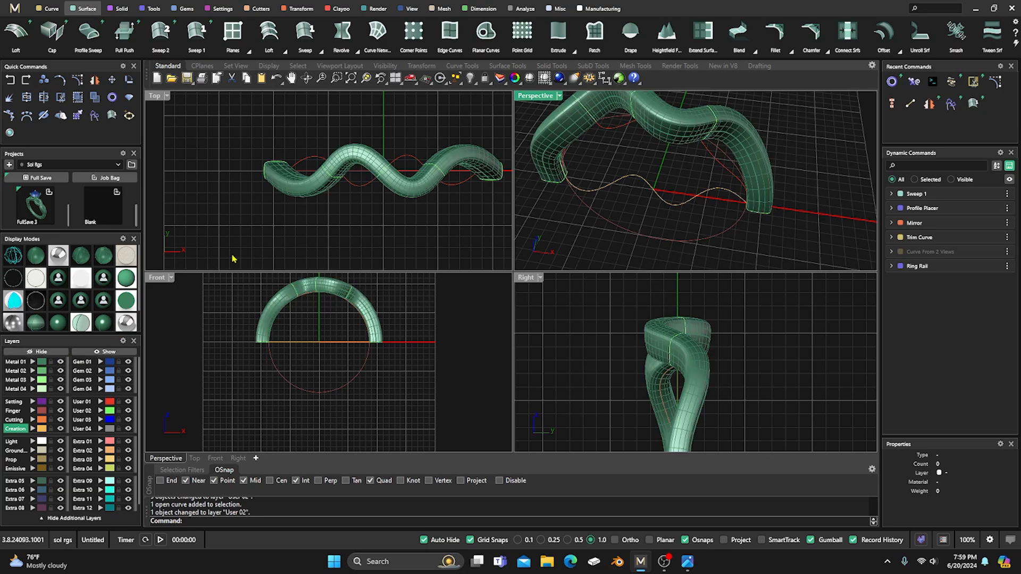
Step: Try mirroring the swept band with Y Mirror on
{"action": "left_click", "coordinate": [402, 185]}
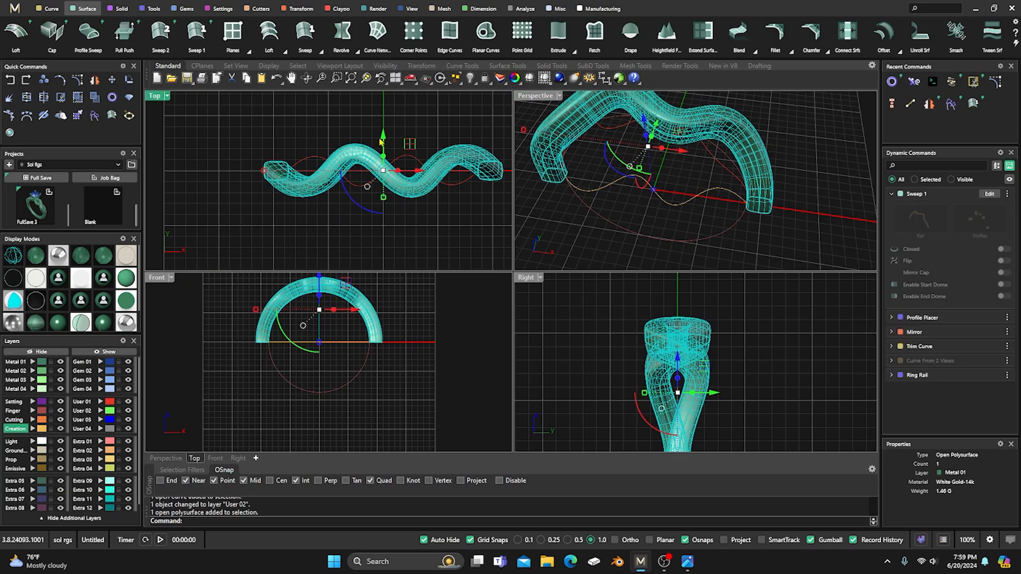
{"action": "left_click", "coordinate": [298, 9]}
{"action": "left_click", "coordinate": [160, 32]}
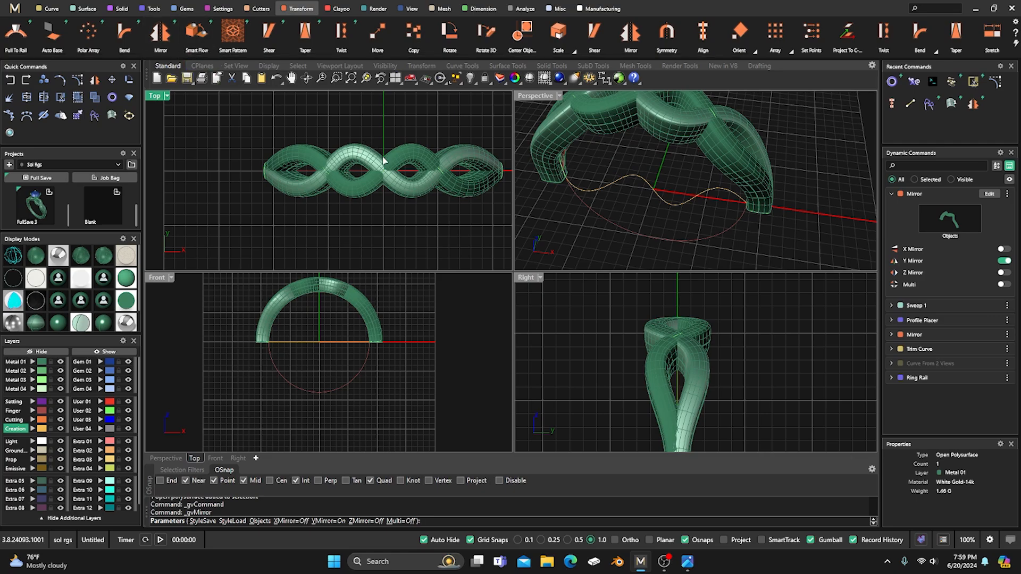
{"action": "scroll", "coordinate": [383, 184], "scroll_direction": "up", "scroll_amount": 3}
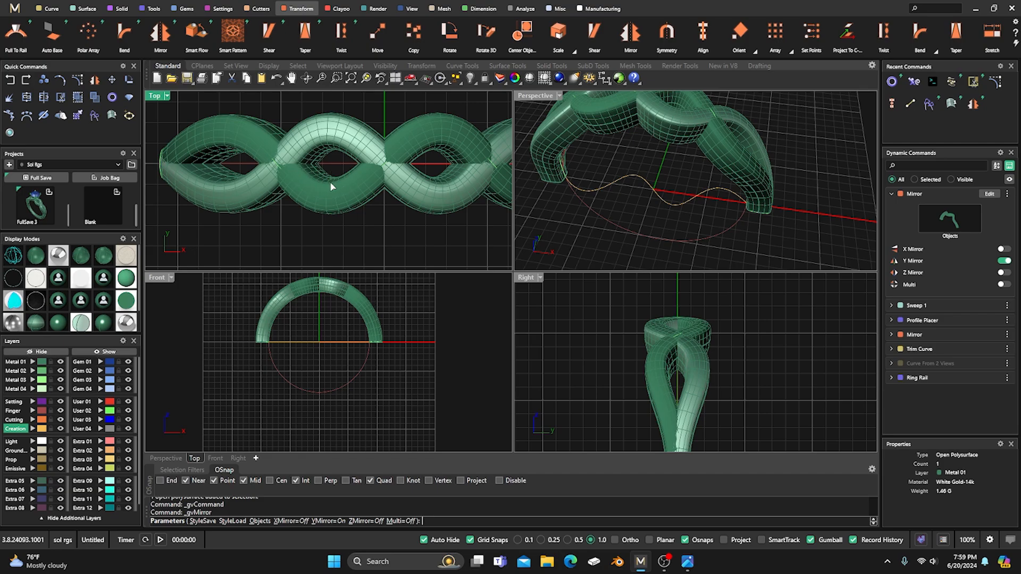
{"action": "key", "text": "Escape"}
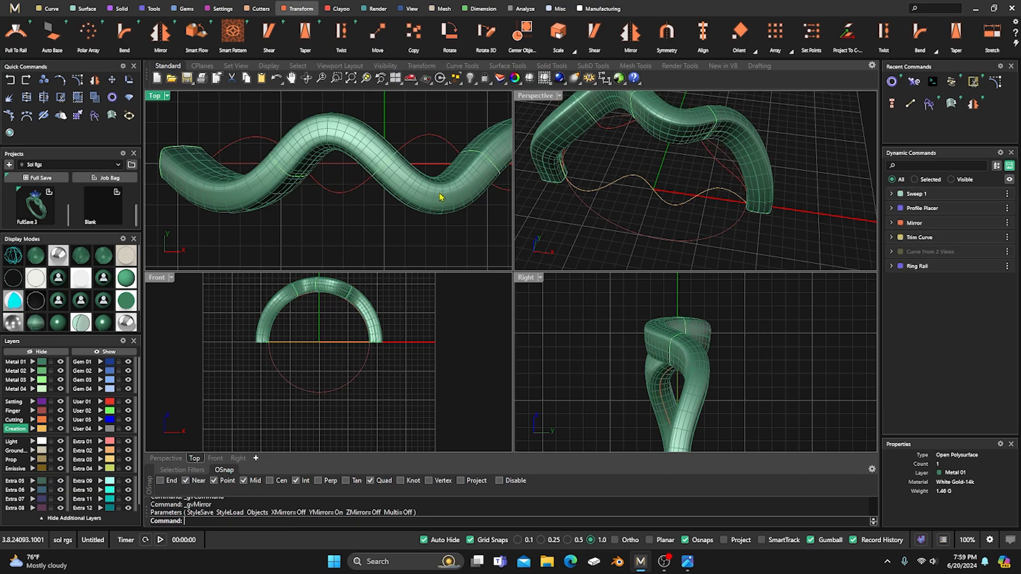
Step: Hide the Metal 01 layer and start Profile Placer on the red wavy curve that mirrors the first sweep rail
{"action": "scroll", "coordinate": [694, 188], "scroll_direction": "down", "scroll_amount": 6}
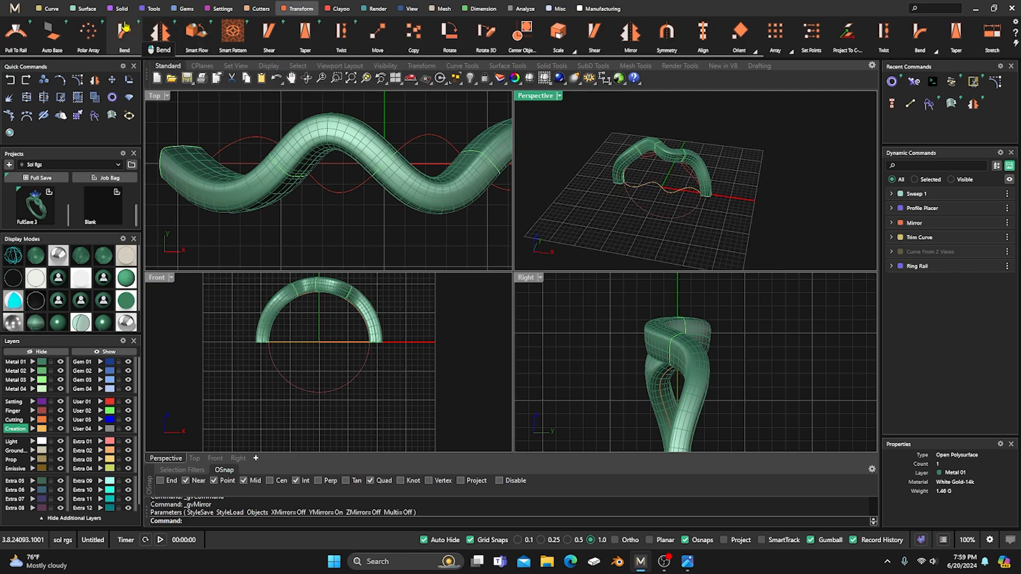
{"action": "left_click", "coordinate": [153, 8]}
{"action": "left_click", "coordinate": [60, 362]}
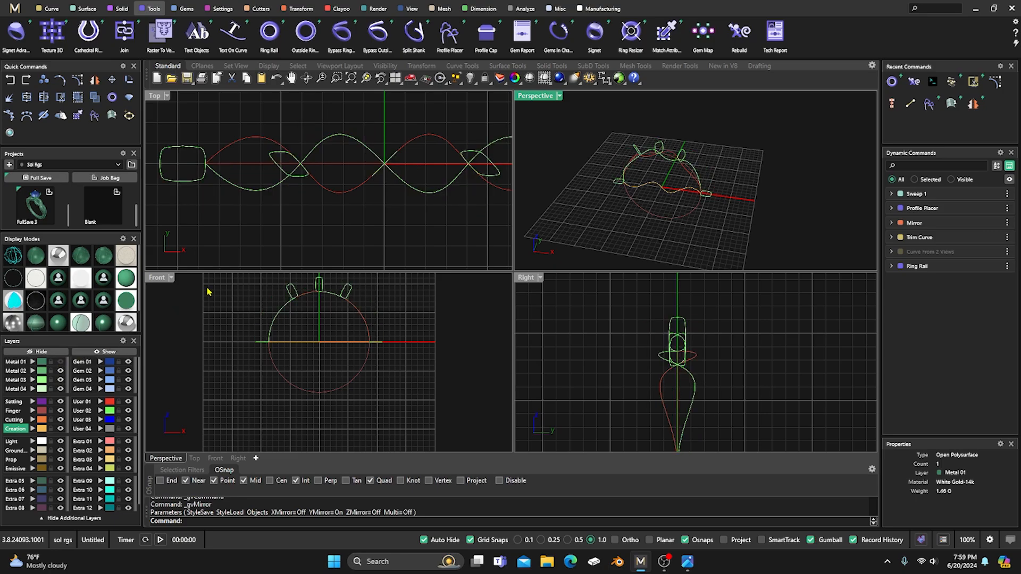
{"action": "left_click", "coordinate": [450, 33]}
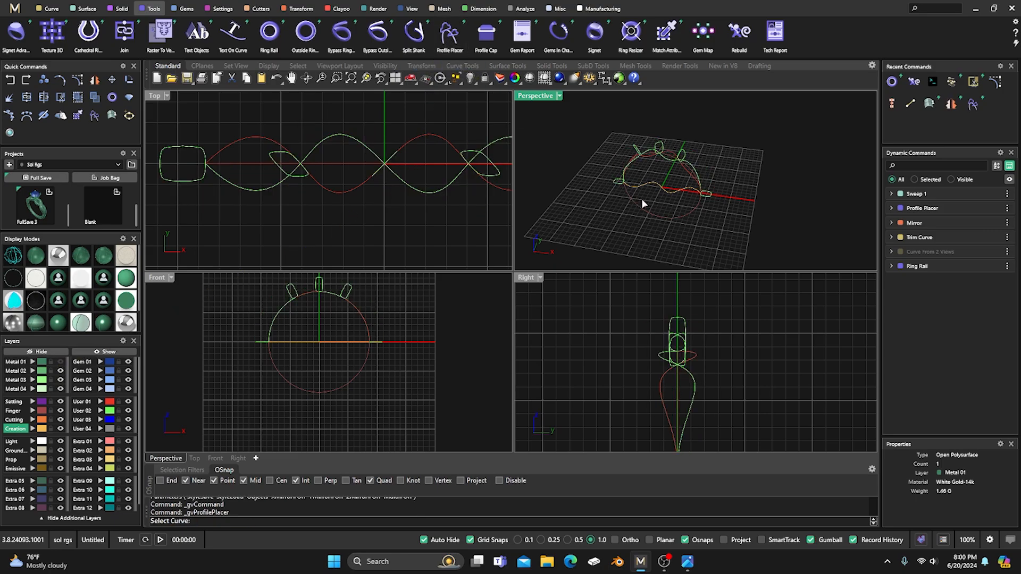
{"action": "scroll", "coordinate": [694, 190], "scroll_direction": "up", "scroll_amount": 1}
{"action": "left_click", "coordinate": [694, 176]}
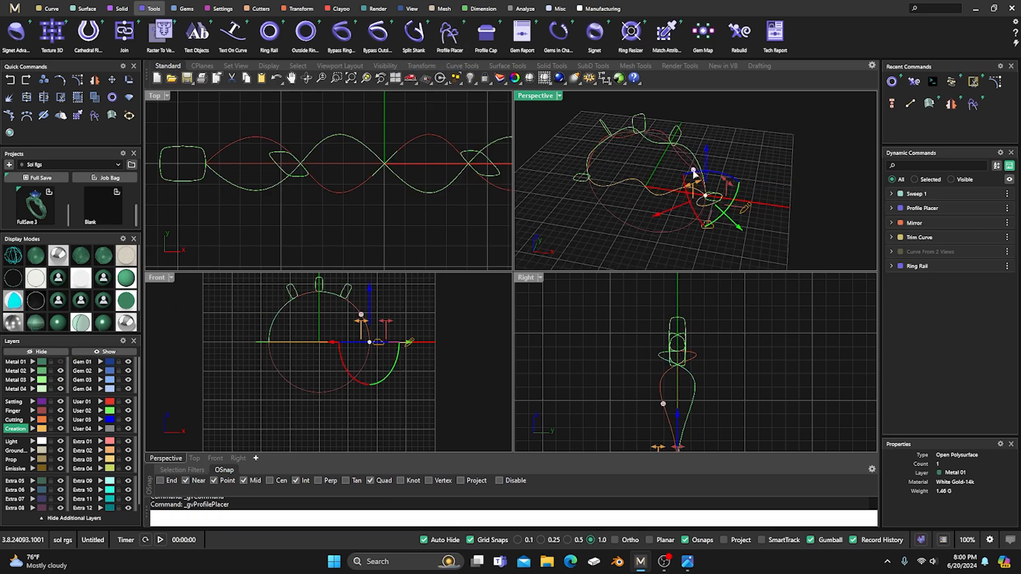
{"action": "scroll", "coordinate": [315, 184], "scroll_direction": "down", "scroll_amount": 1}
{"action": "right_click_drag", "start_coordinate": [303, 207], "coordinate": [217, 202]}
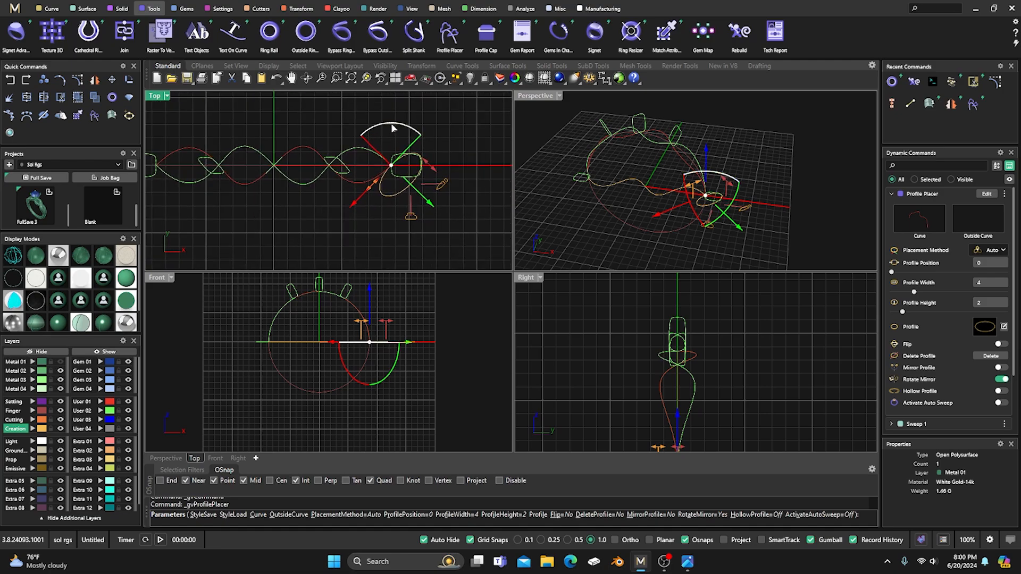
Step: Align the start profile with the X axis and make it shank profile 02, with a height of 2.5 mm and a width of 2 mm
{"action": "left_click_drag", "start_coordinate": [391, 123], "coordinate": [362, 137]}
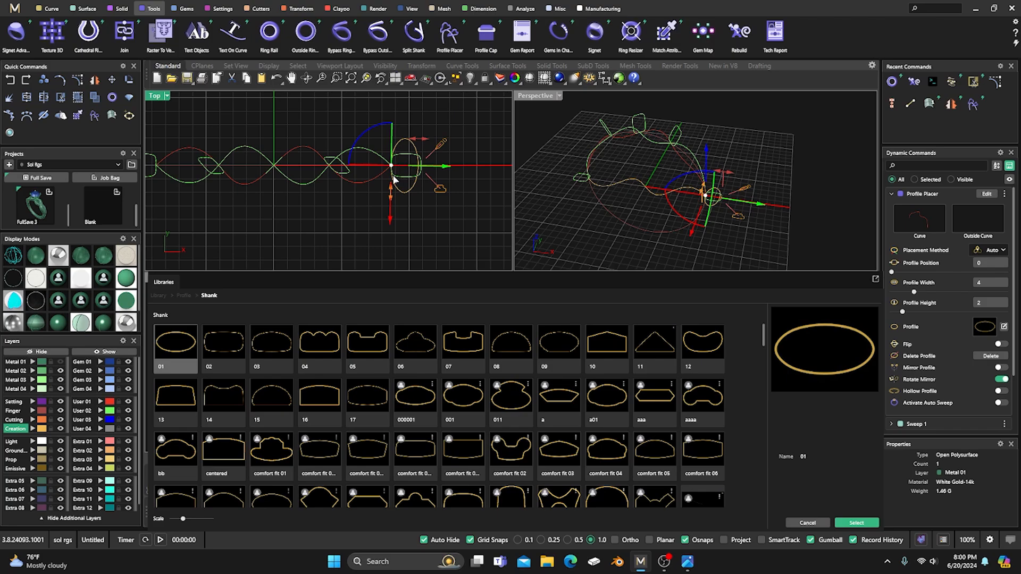
{"action": "double_click", "coordinate": [221, 340]}
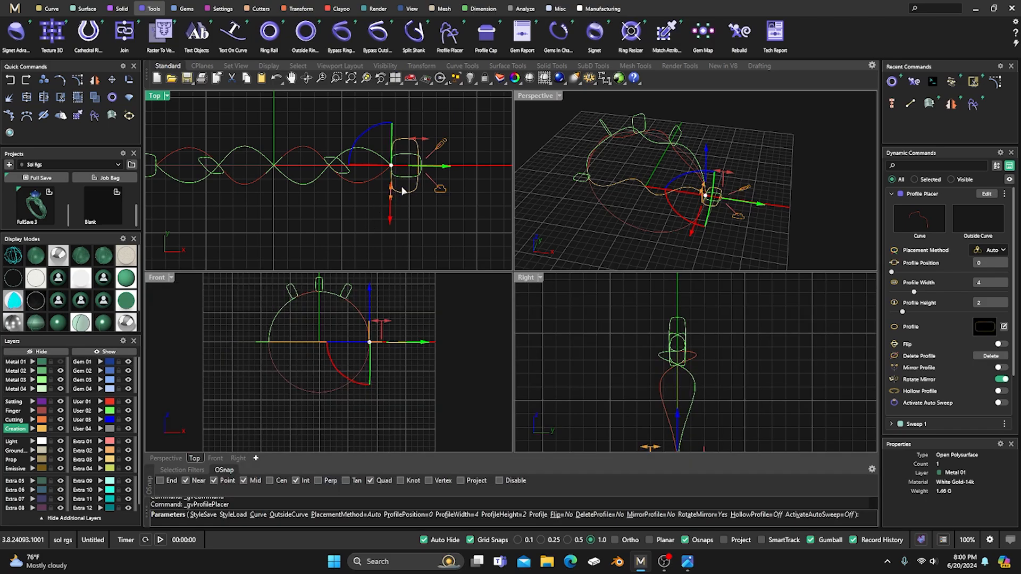
{"action": "scroll", "coordinate": [405, 189], "scroll_direction": "up", "scroll_amount": 2}
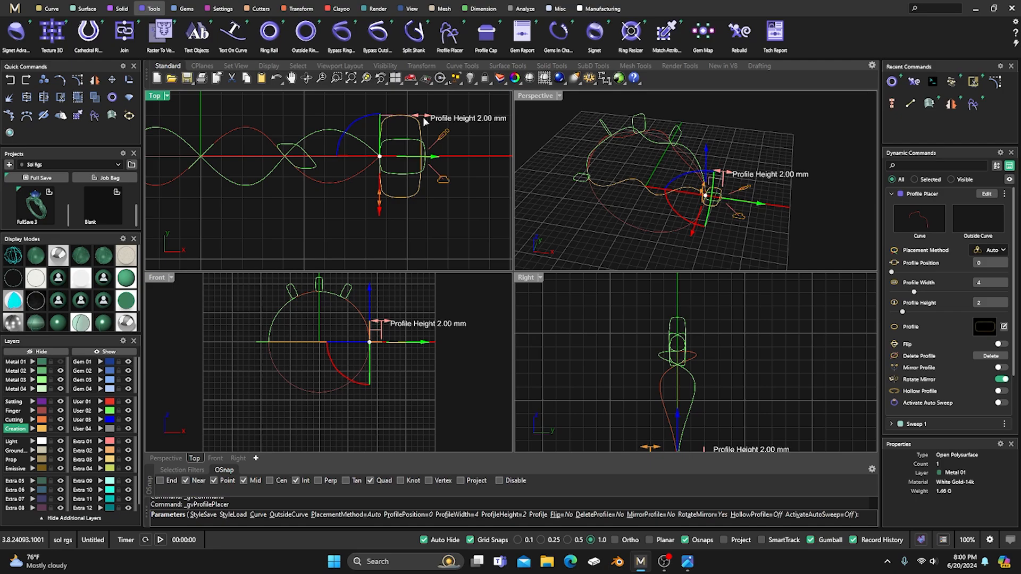
{"action": "left_click_drag", "start_coordinate": [423, 117], "coordinate": [432, 121]}
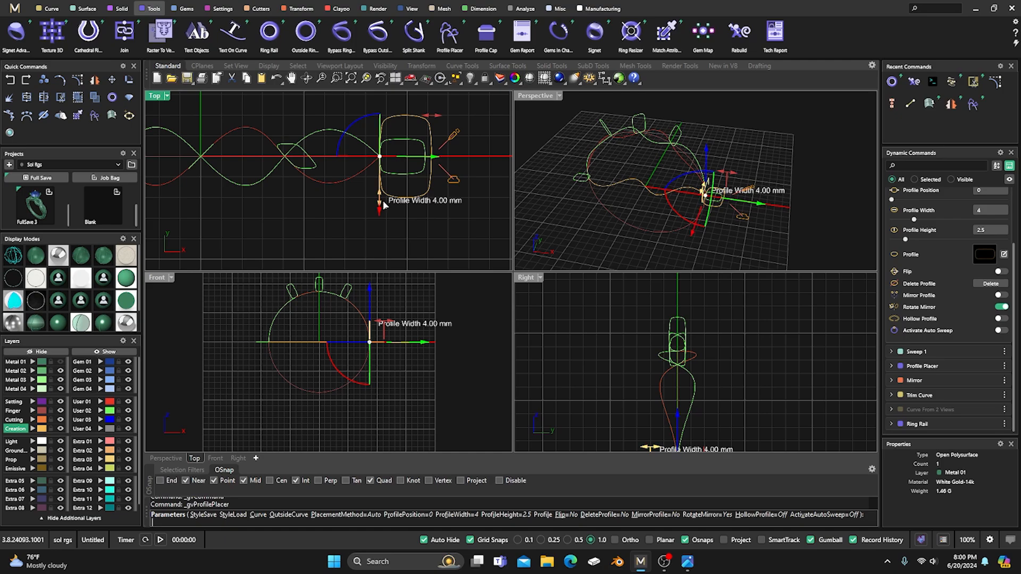
{"action": "left_click_drag", "start_coordinate": [384, 207], "coordinate": [391, 157]}
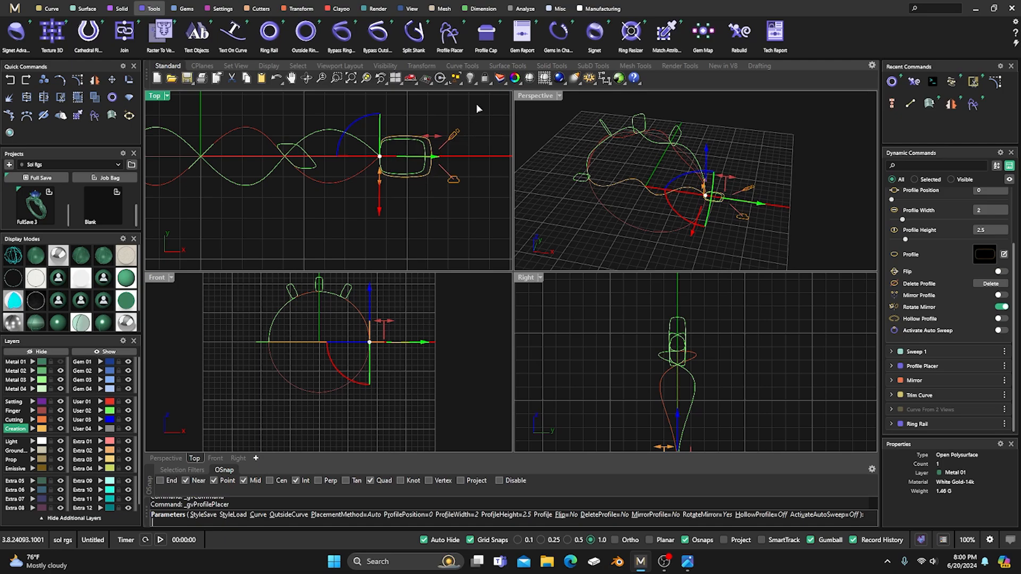
Step: Add a profile at about position 0.33, where the wavy curves cross, and rotate it upright
{"action": "left_click", "coordinate": [285, 157]}
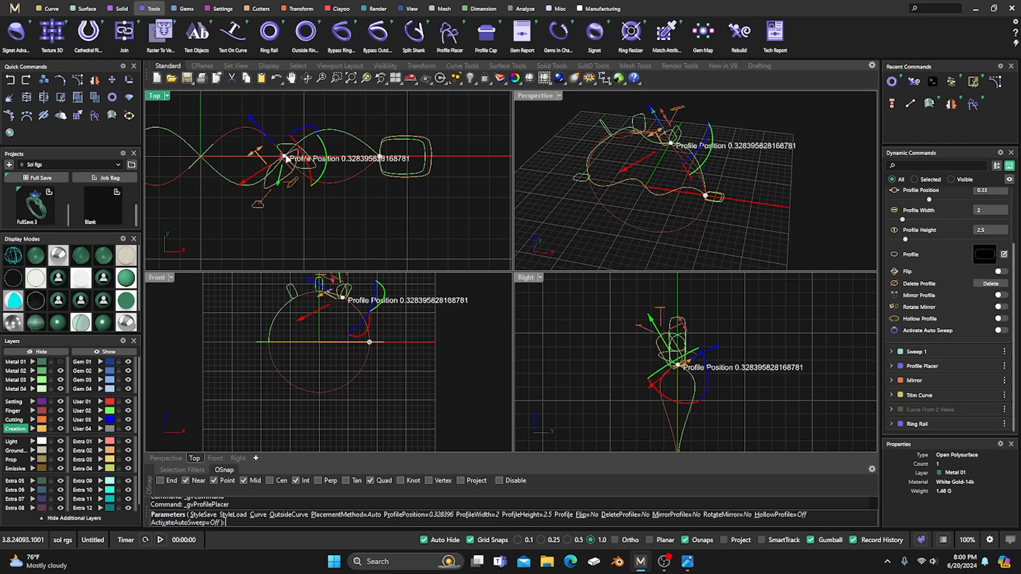
{"action": "left_click", "coordinate": [709, 377]}
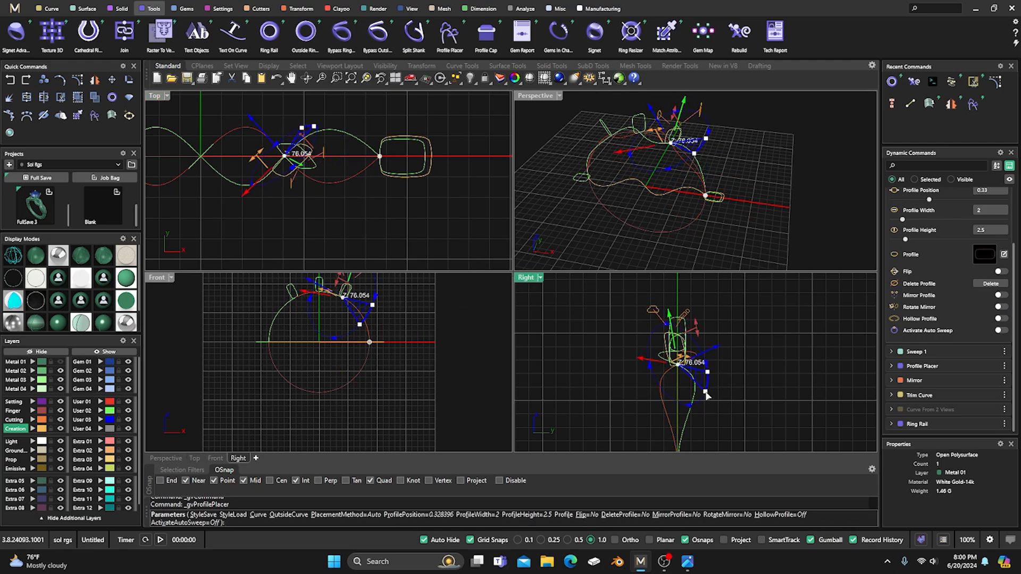
{"action": "left_click_drag", "start_coordinate": [703, 400], "coordinate": [704, 401]}
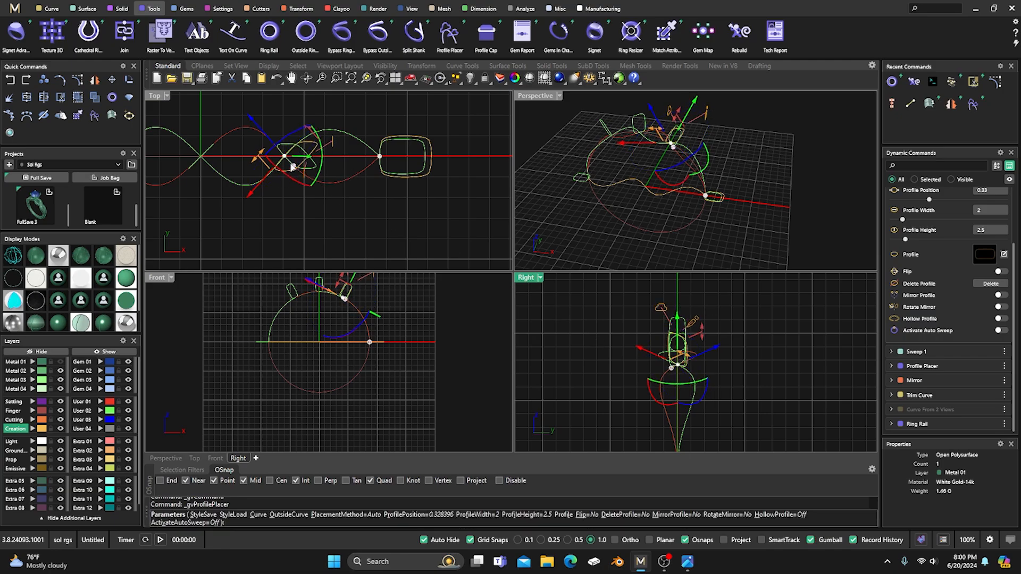
{"action": "scroll", "coordinate": [293, 169], "scroll_direction": "up", "scroll_amount": 2}
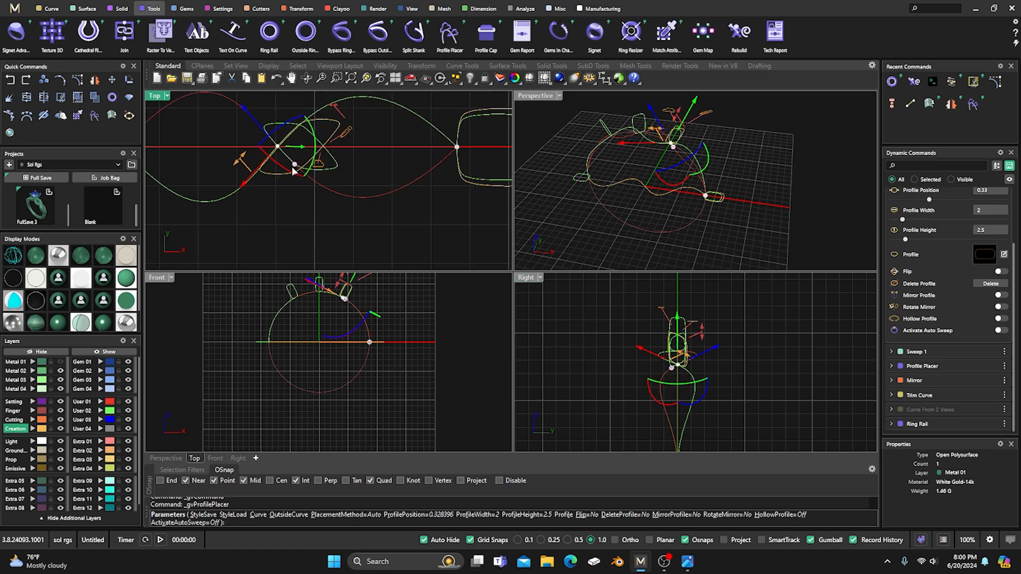
{"action": "scroll", "coordinate": [308, 214], "scroll_direction": "down", "scroll_amount": 1}
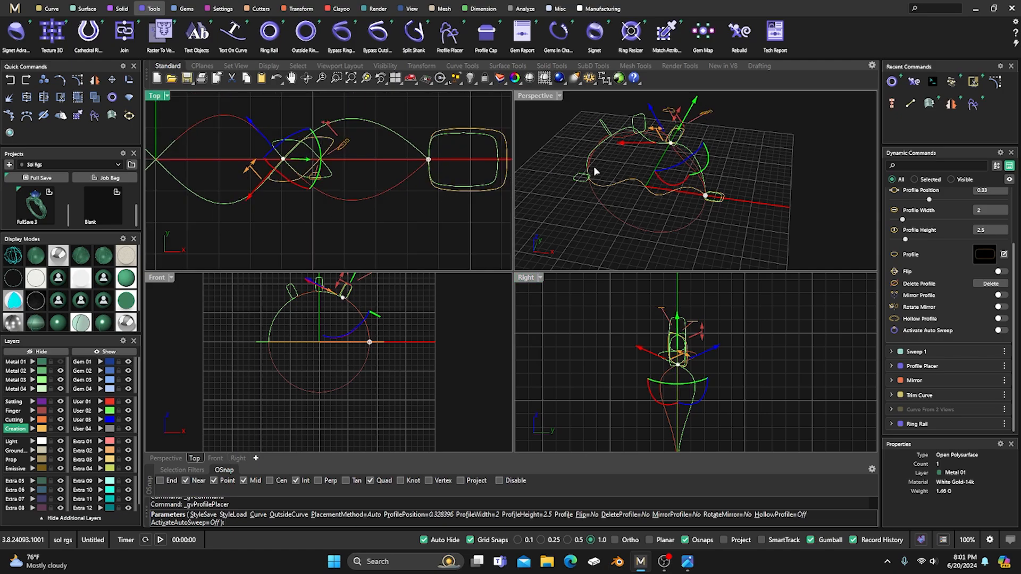
{"action": "right_click_drag", "start_coordinate": [576, 163], "coordinate": [672, 153]}
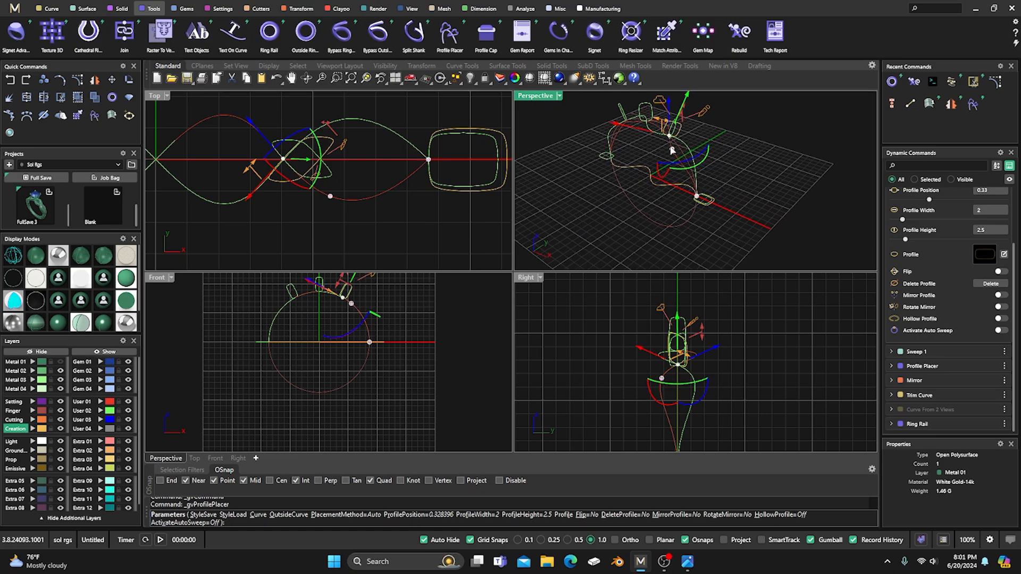
{"action": "scroll", "coordinate": [672, 144], "scroll_direction": "up", "scroll_amount": 3}
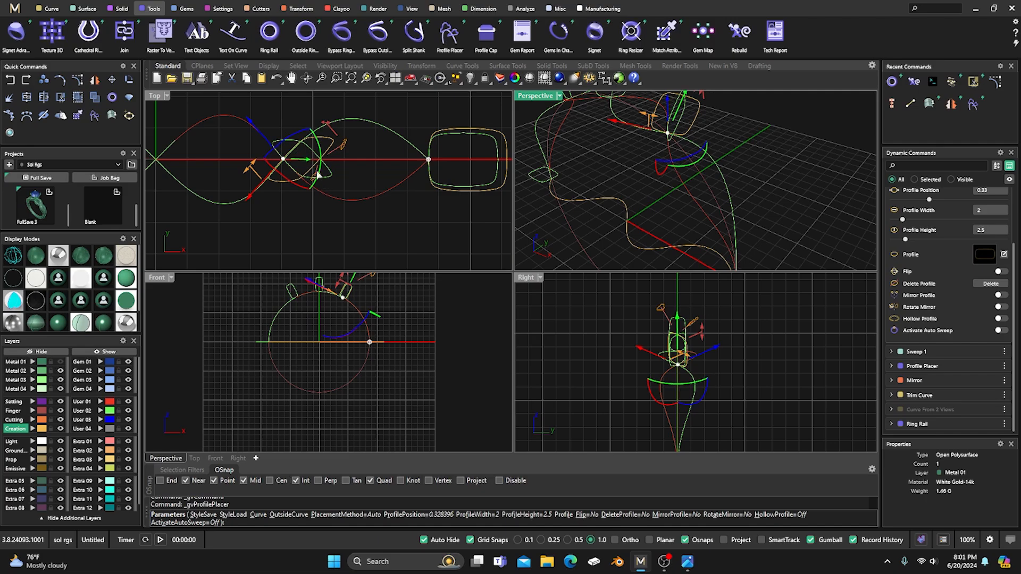
Step: Add a profile at about position 0.5, at the central crossing of the curves, rotate it upright and finish the placement
{"action": "scroll", "coordinate": [370, 173], "scroll_direction": "down", "scroll_amount": 4}
{"action": "right_click_drag", "start_coordinate": [294, 177], "coordinate": [352, 180]}
{"action": "scroll", "coordinate": [330, 176], "scroll_direction": "up", "scroll_amount": 6}
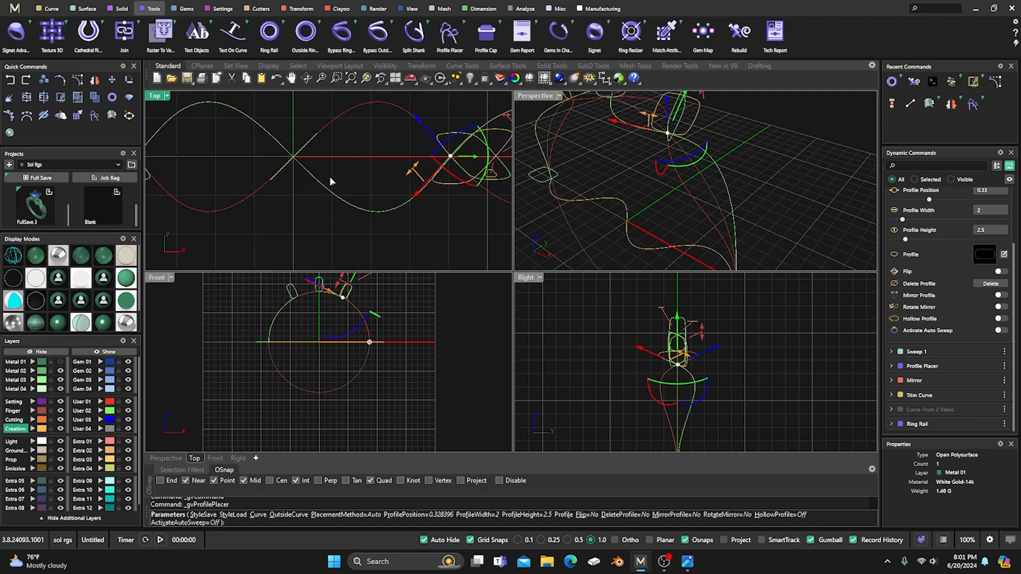
{"action": "left_click", "coordinate": [294, 158]}
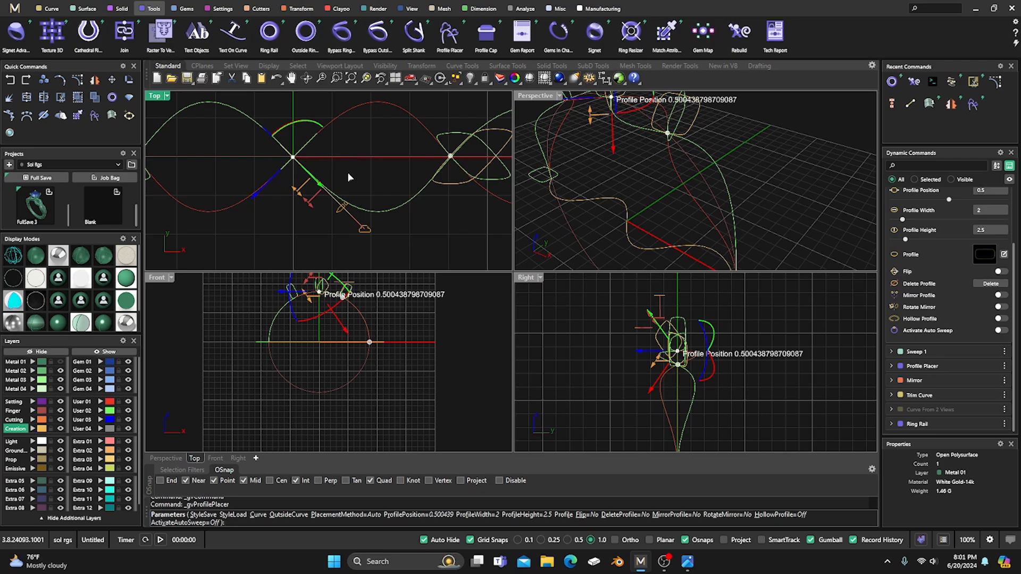
{"action": "left_click_drag", "start_coordinate": [704, 332], "coordinate": [710, 367]}
{"action": "scroll", "coordinate": [455, 162], "scroll_direction": "down", "scroll_amount": 2}
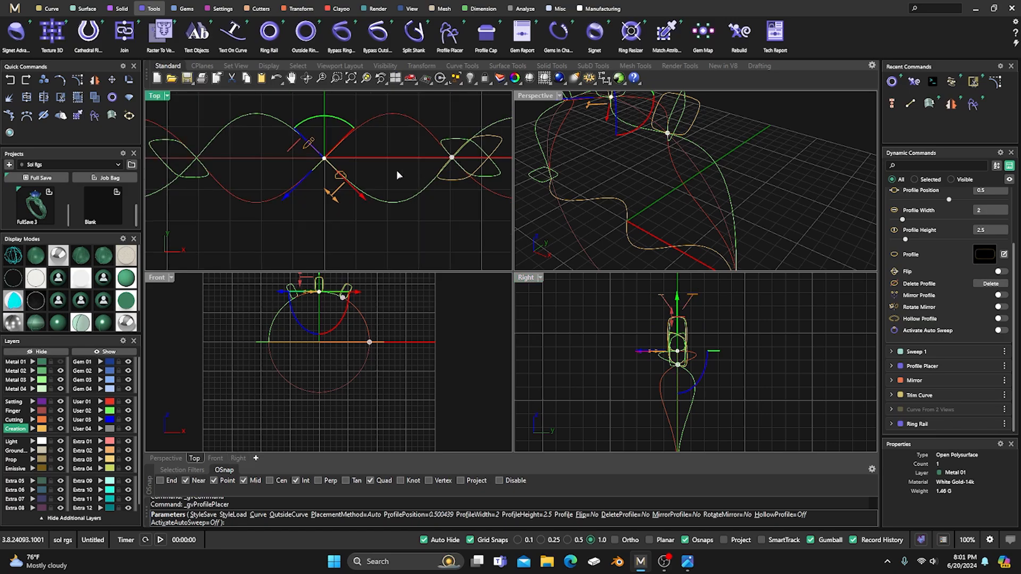
{"action": "key", "text": "Return"}
Step: Reopen the new profile placement for editing, add a profile at about position 0.67 and rotate it upright
{"action": "right_click_drag", "start_coordinate": [217, 156], "coordinate": [227, 161]}
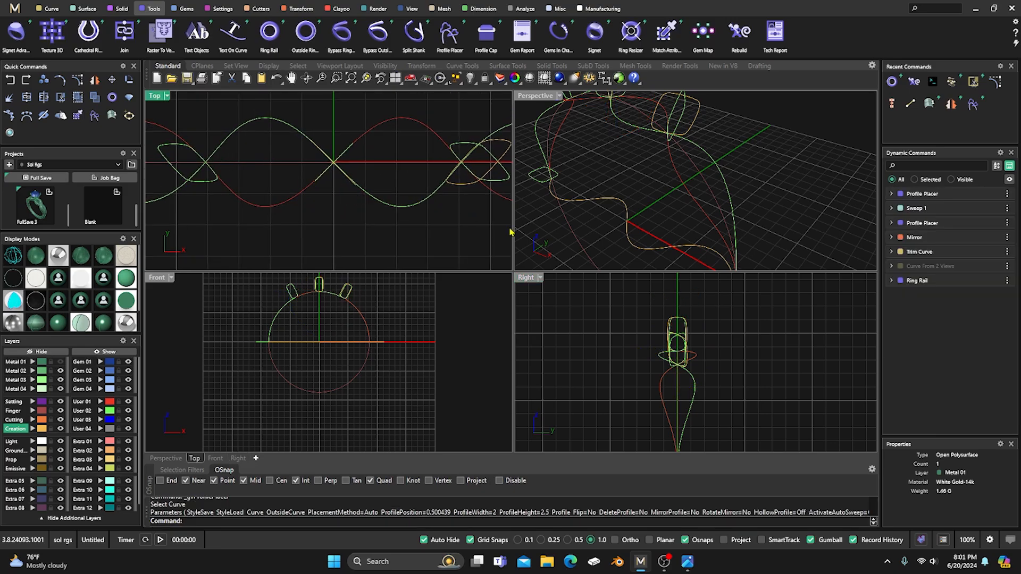
{"action": "scroll", "coordinate": [676, 329], "scroll_direction": "up", "scroll_amount": 3}
{"action": "scroll", "coordinate": [659, 327], "scroll_direction": "up", "scroll_amount": 2}
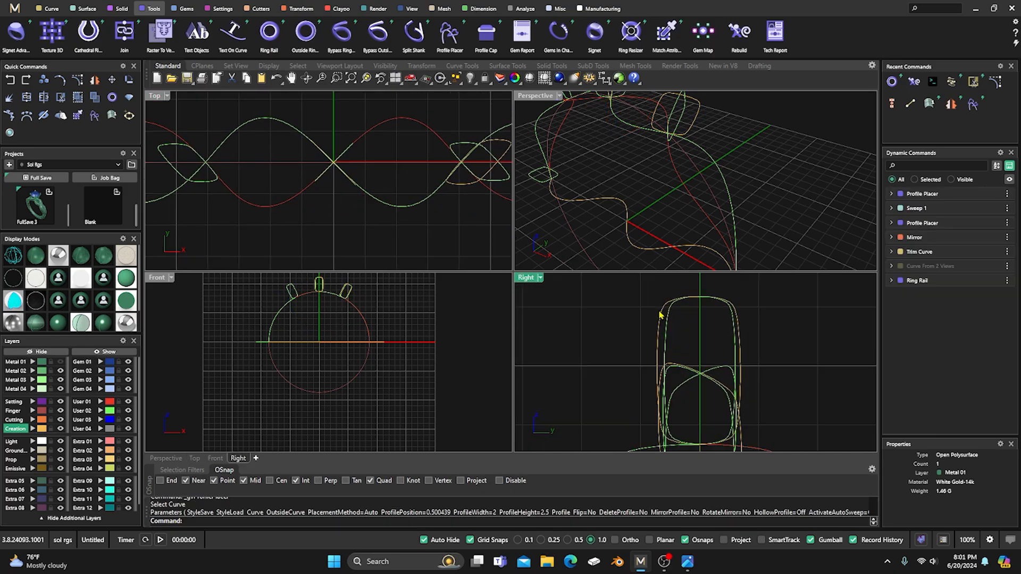
{"action": "left_click", "coordinate": [659, 314]}
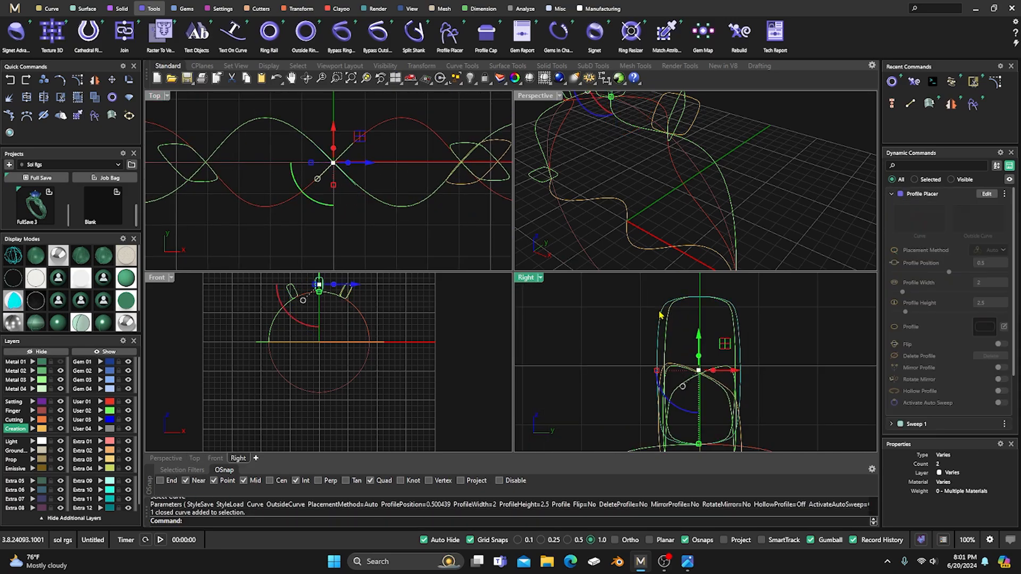
{"action": "left_click", "coordinate": [987, 195]}
{"action": "right_click_drag", "start_coordinate": [377, 219], "coordinate": [420, 227]}
{"action": "left_click", "coordinate": [336, 167]}
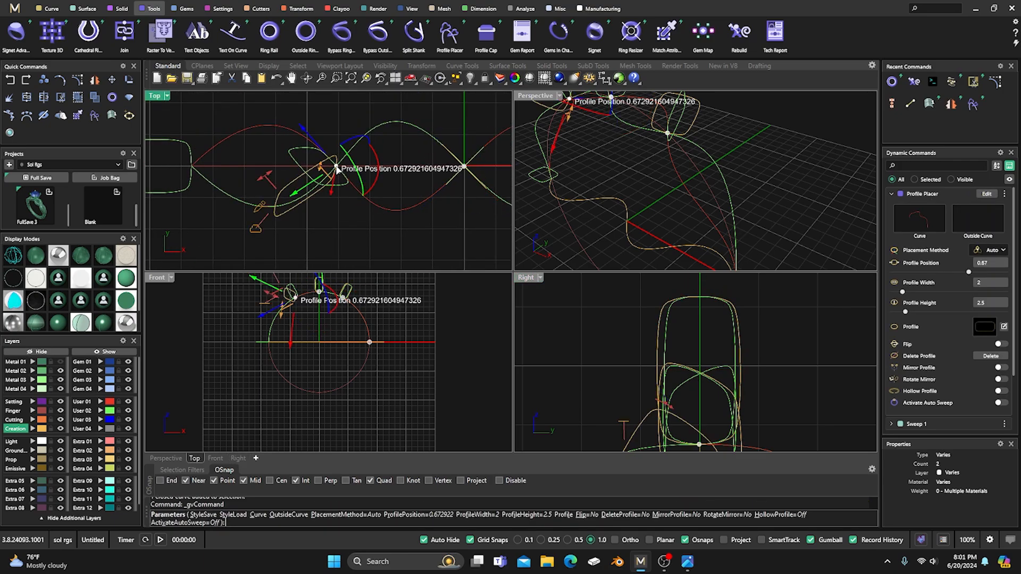
{"action": "scroll", "coordinate": [668, 315], "scroll_direction": "down", "scroll_amount": 6}
{"action": "left_click_drag", "start_coordinate": [699, 404], "coordinate": [717, 435]}
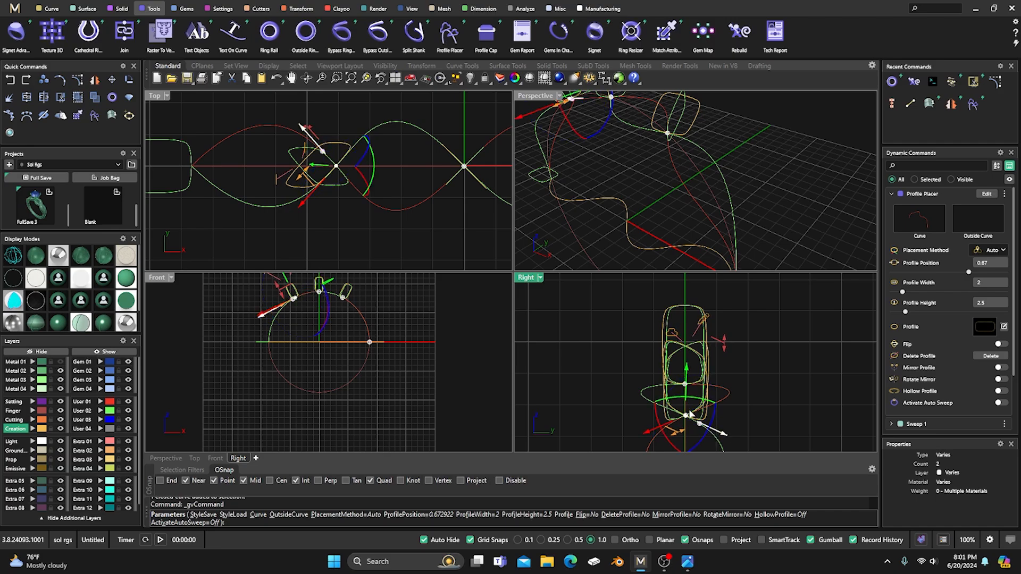
{"action": "scroll", "coordinate": [403, 194], "scroll_direction": "down", "scroll_amount": 4}
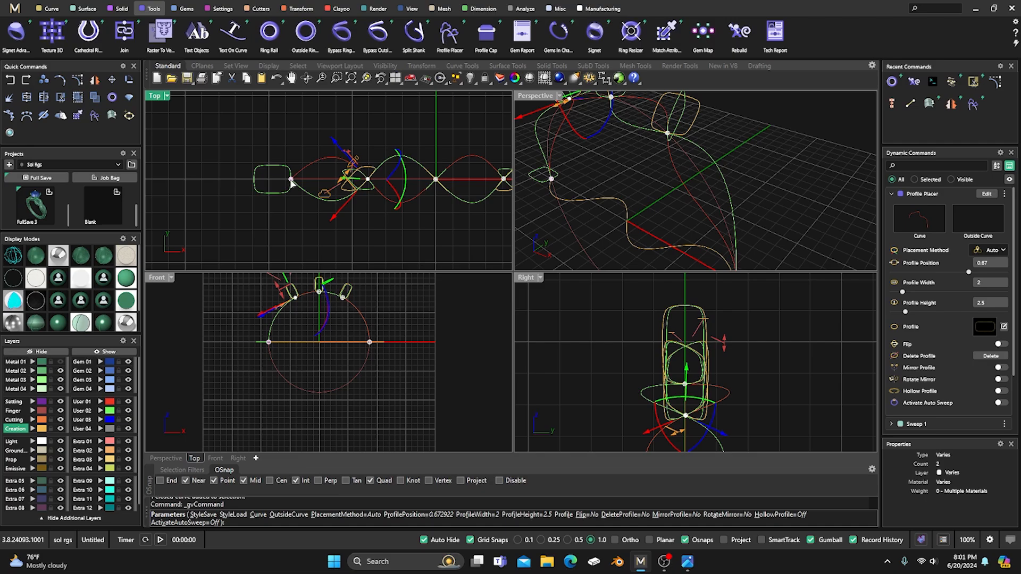
Step: Add a profile at position 1, the far end of the curve, align it with the X axis and finish editing
{"action": "left_click", "coordinate": [291, 181]}
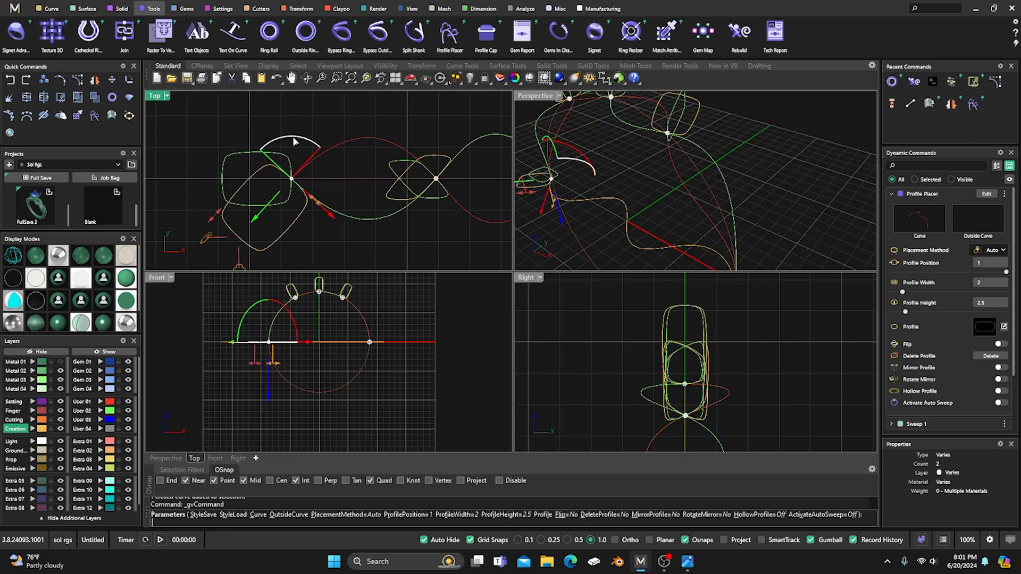
{"action": "left_click_drag", "start_coordinate": [294, 139], "coordinate": [306, 140]}
{"action": "left_click_drag", "start_coordinate": [320, 150], "coordinate": [326, 154]}
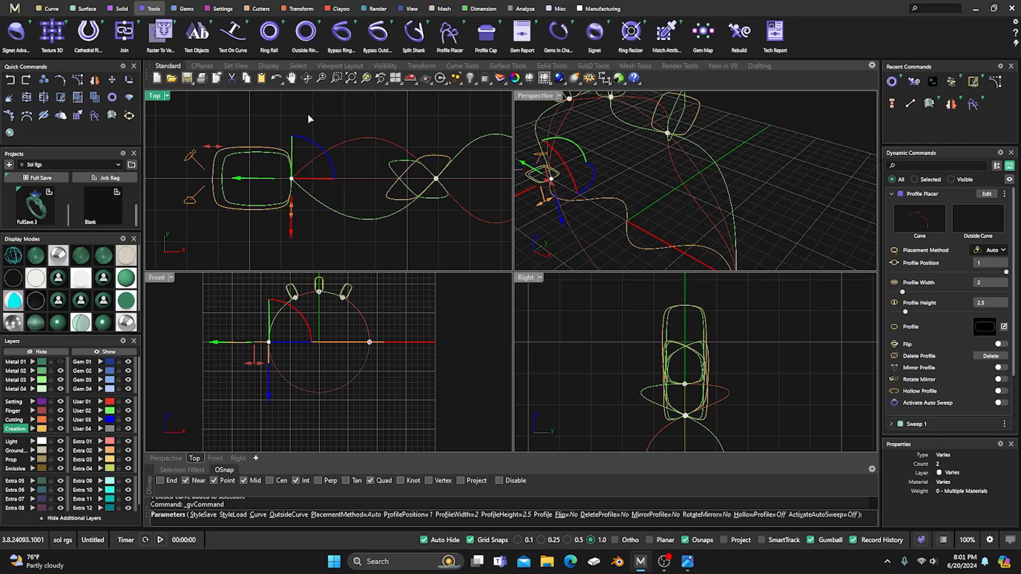
{"action": "key", "text": "Return"}
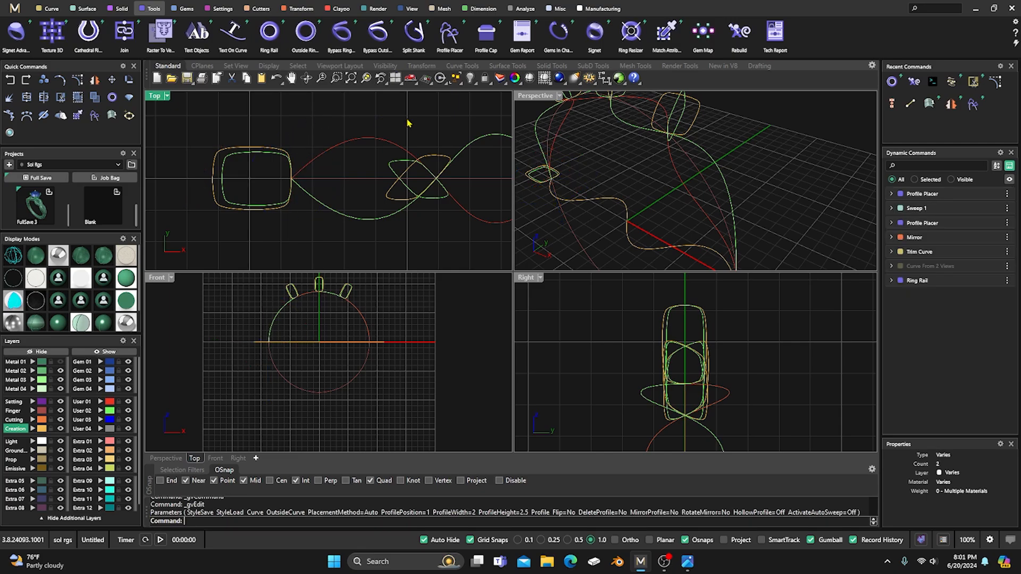
Step: Sweep the upright profiles along the second wavy curve with Sweep 1, selecting the end profiles and the three at the crossings
{"action": "double_click", "coordinate": [529, 97]}
{"action": "scroll", "coordinate": [520, 215], "scroll_direction": "down", "scroll_amount": 5}
{"action": "right_click_drag", "start_coordinate": [521, 222], "coordinate": [534, 238]}
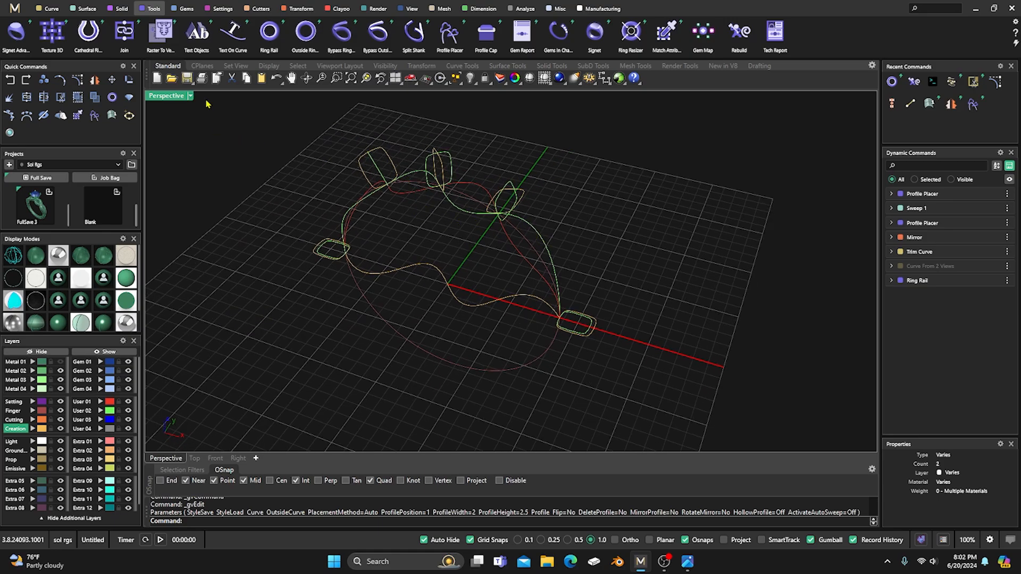
{"action": "left_click", "coordinate": [84, 9]}
{"action": "left_click", "coordinate": [193, 53]}
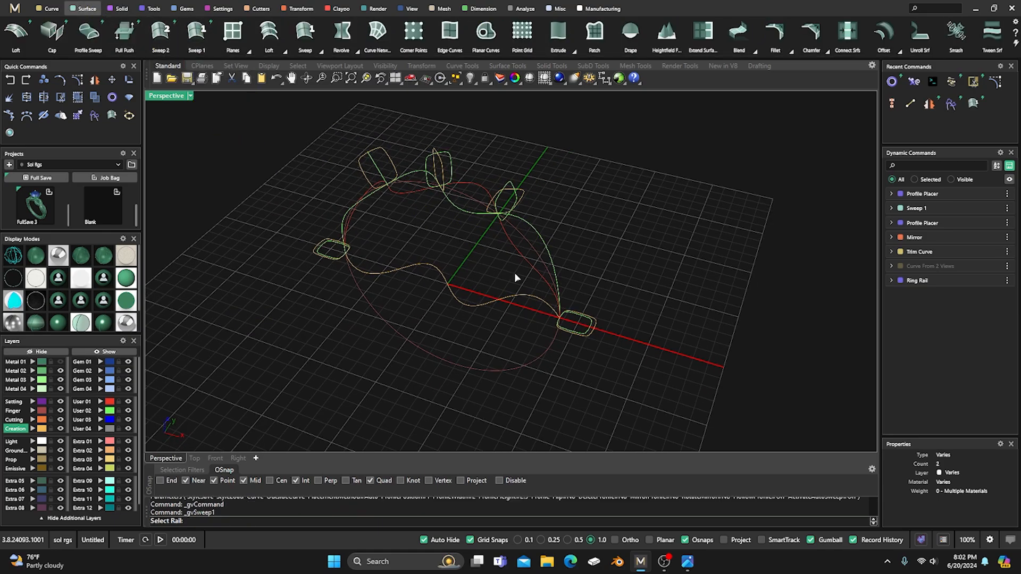
{"action": "left_click", "coordinate": [529, 267]}
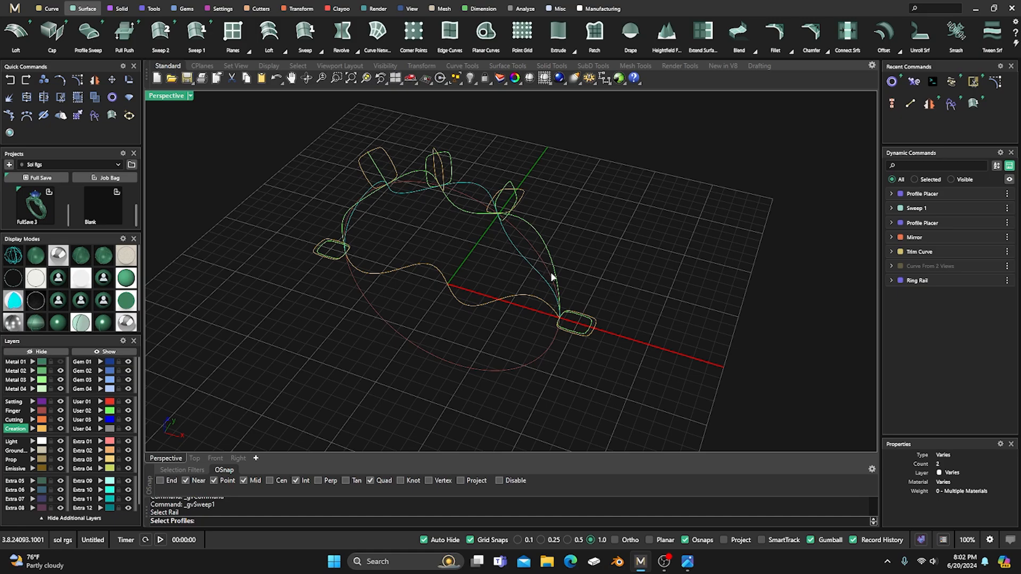
{"action": "scroll", "coordinate": [588, 334], "scroll_direction": "up", "scroll_amount": 3}
{"action": "left_click", "coordinate": [594, 330]}
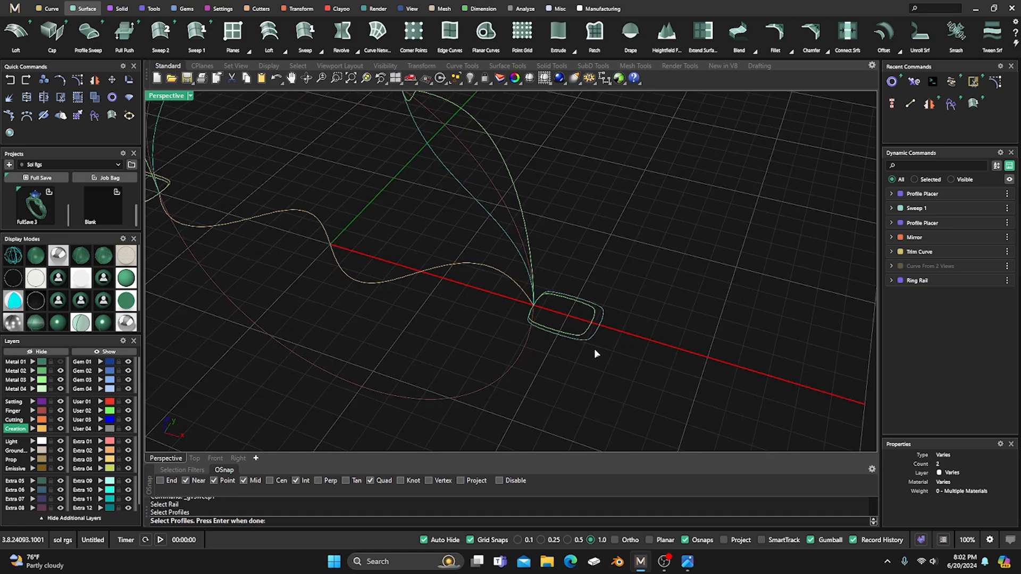
{"action": "scroll", "coordinate": [594, 340], "scroll_direction": "down", "scroll_amount": 3}
{"action": "left_click", "coordinate": [527, 211]}
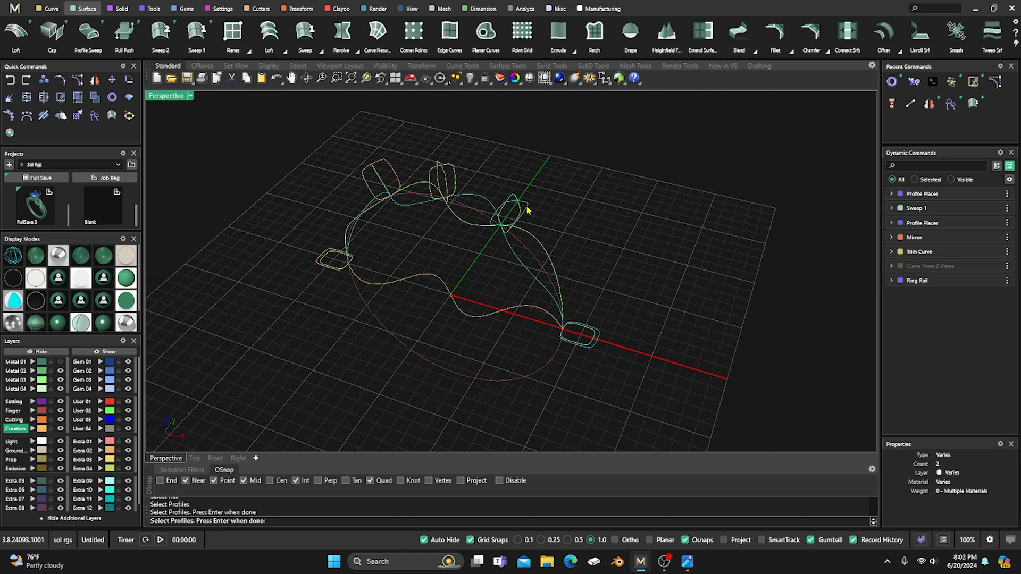
{"action": "left_click", "coordinate": [446, 182]}
{"action": "left_click", "coordinate": [394, 165]}
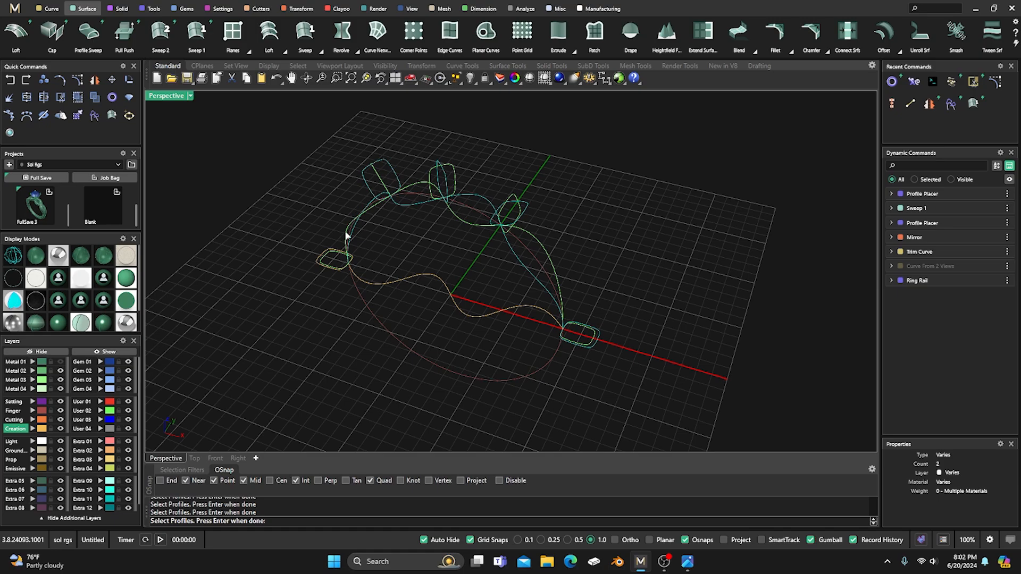
{"action": "key", "text": "Return"}
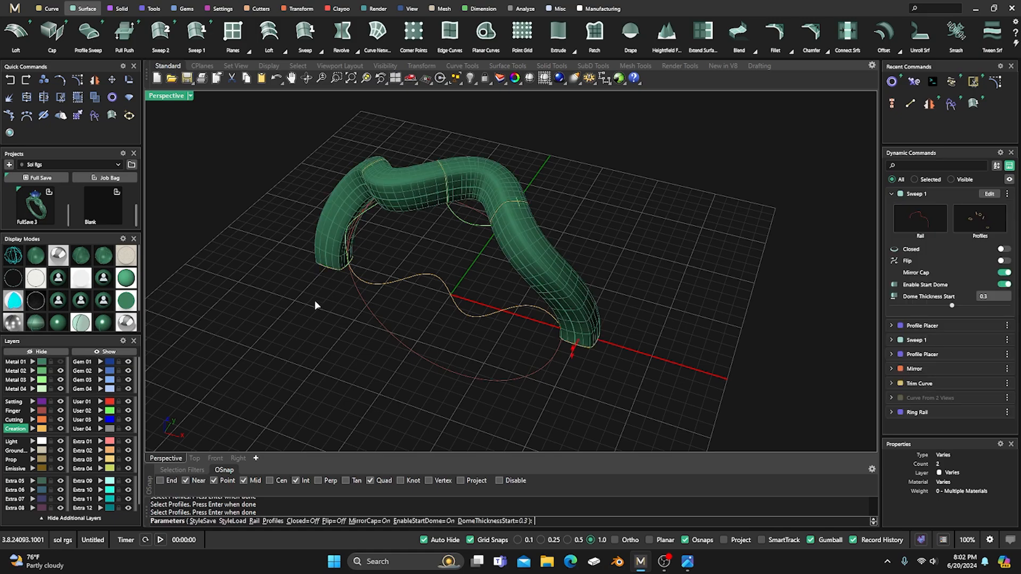
Step: Make the Metal 01 layer visible to compare both swept bands, and finish the second sweep
{"action": "right_click_drag", "start_coordinate": [314, 300], "coordinate": [348, 335]}
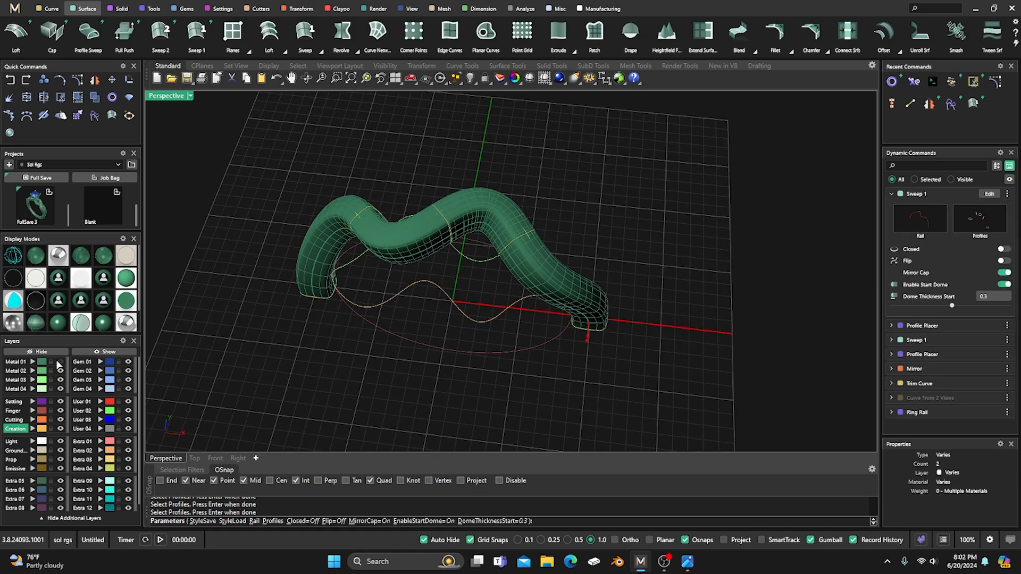
{"action": "right_click_drag", "start_coordinate": [267, 329], "coordinate": [429, 319]}
{"action": "scroll", "coordinate": [499, 337], "scroll_direction": "up", "scroll_amount": 3}
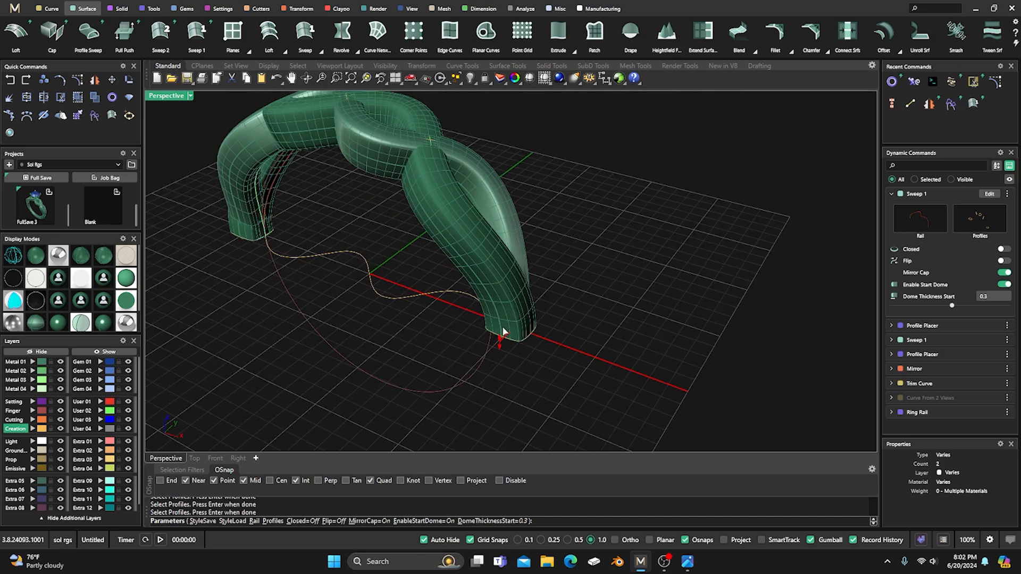
{"action": "scroll", "coordinate": [517, 334], "scroll_direction": "down", "scroll_amount": 3}
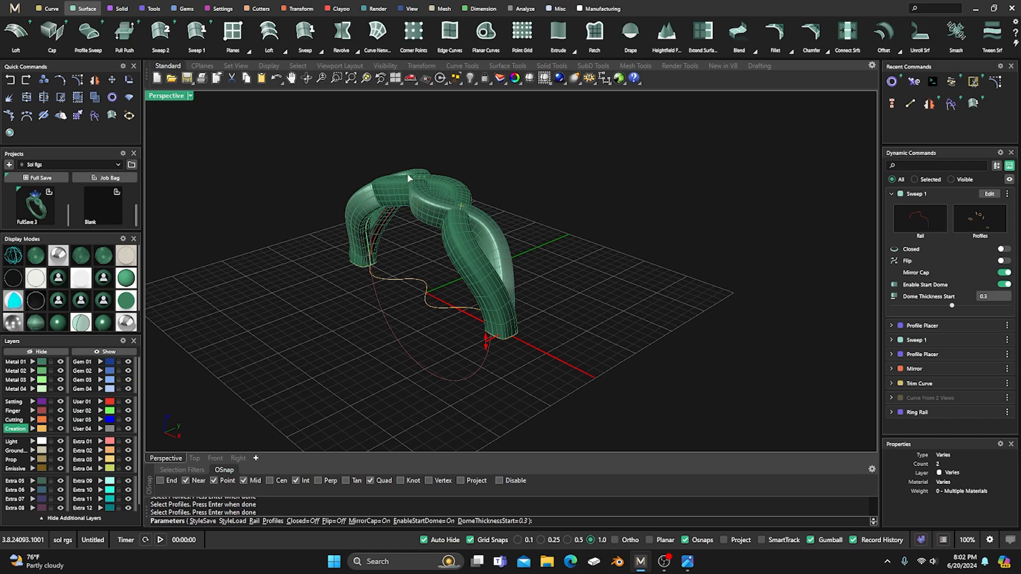
{"action": "right_click", "coordinate": [529, 187]}
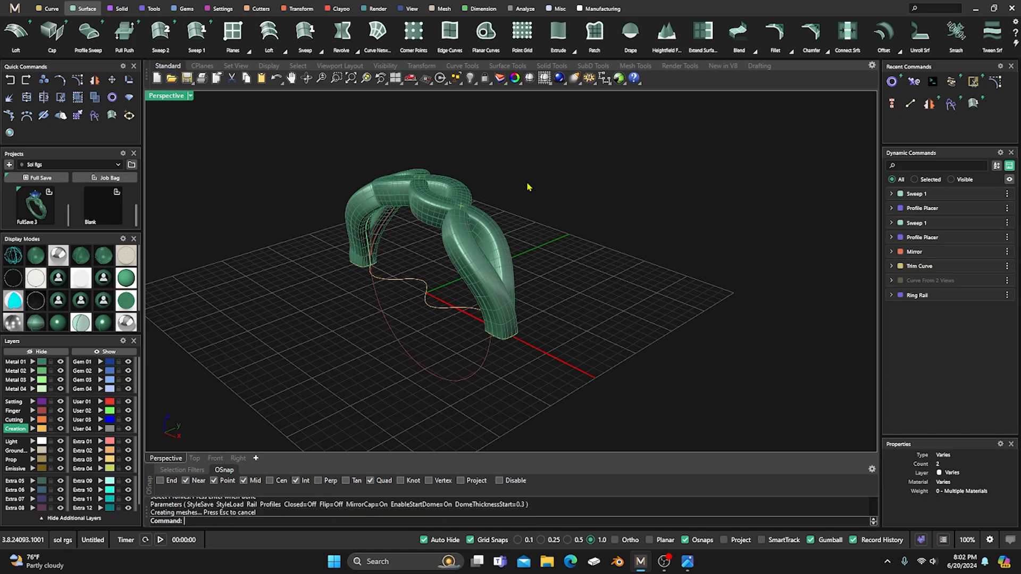
Step: Reopen the second band's profile placement for editing and set the height of the profile at position 0.33 to 2 mm
{"action": "scroll", "coordinate": [560, 293], "scroll_direction": "down", "scroll_amount": 3}
{"action": "right_click_drag", "start_coordinate": [561, 295], "coordinate": [576, 315]}
{"action": "scroll", "coordinate": [507, 240], "scroll_direction": "up", "scroll_amount": 8}
{"action": "scroll", "coordinate": [485, 262], "scroll_direction": "up", "scroll_amount": 5}
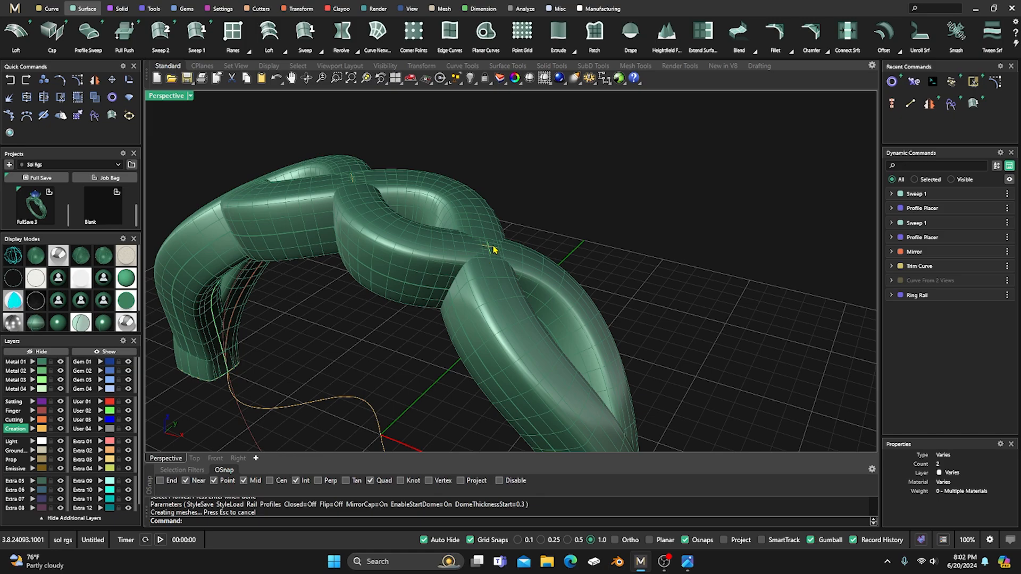
{"action": "left_click", "coordinate": [493, 250]}
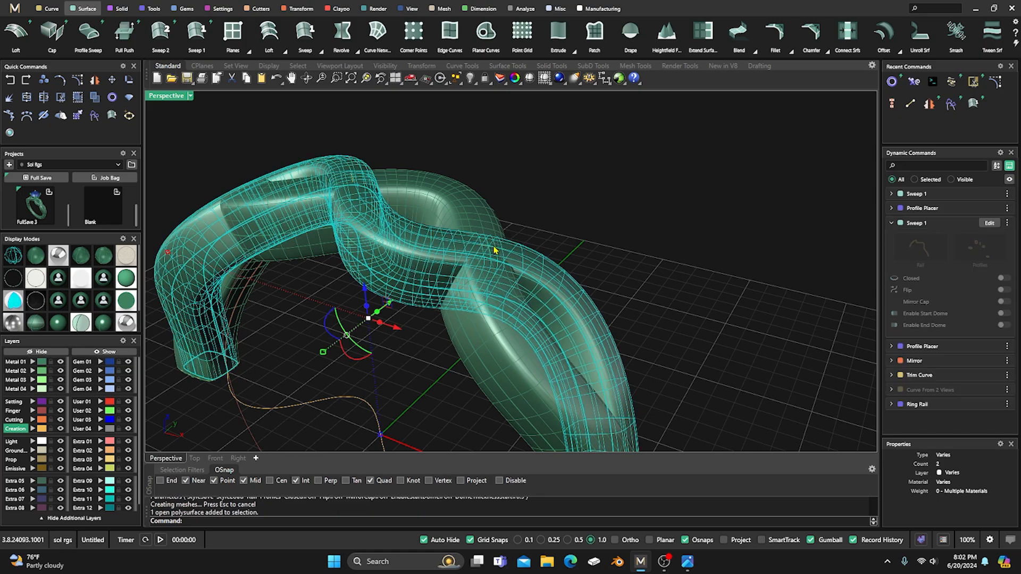
{"action": "left_click", "coordinate": [492, 250]}
{"action": "left_click", "coordinate": [525, 275]}
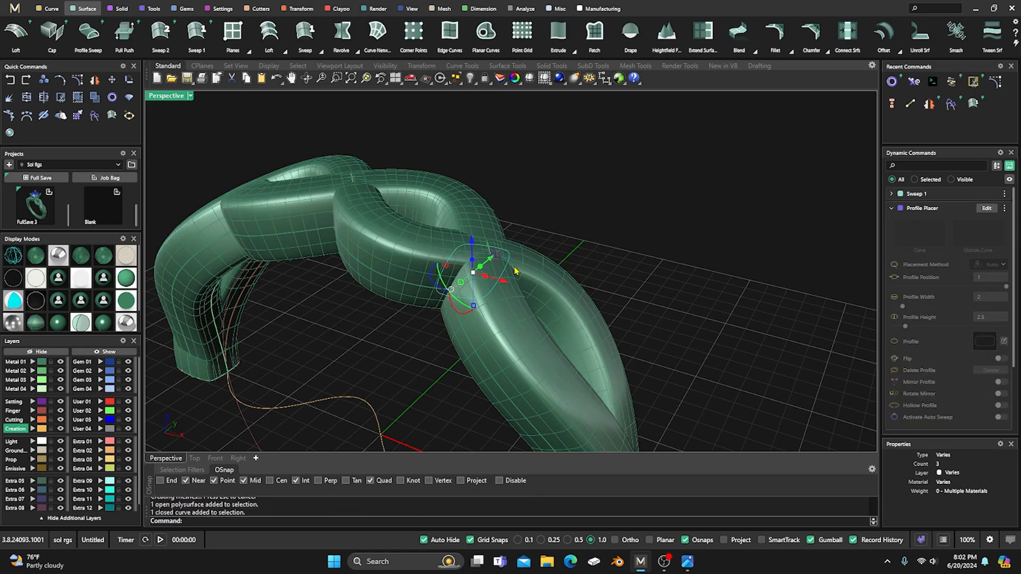
{"action": "left_click", "coordinate": [987, 208]}
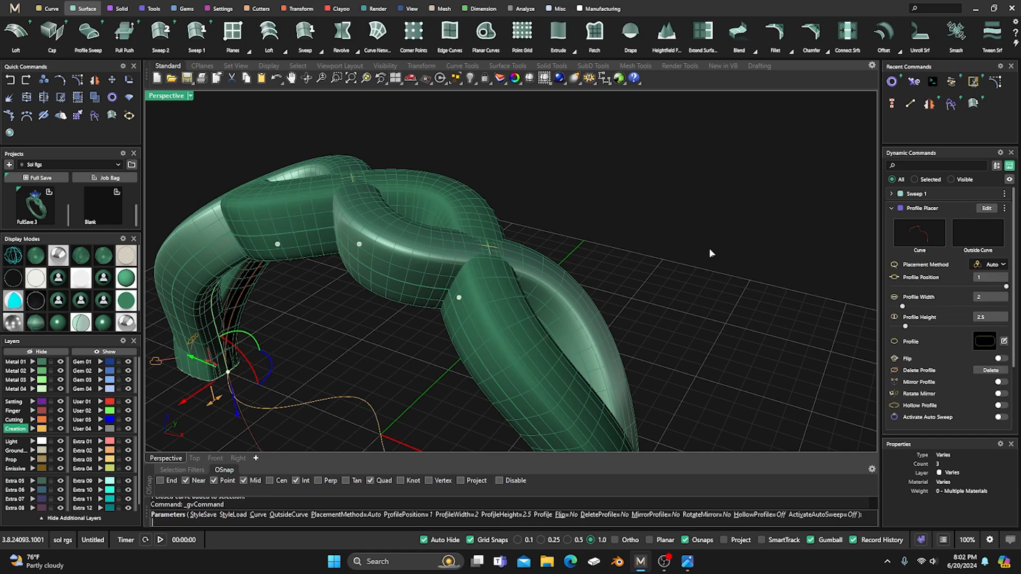
{"action": "left_click", "coordinate": [459, 299]}
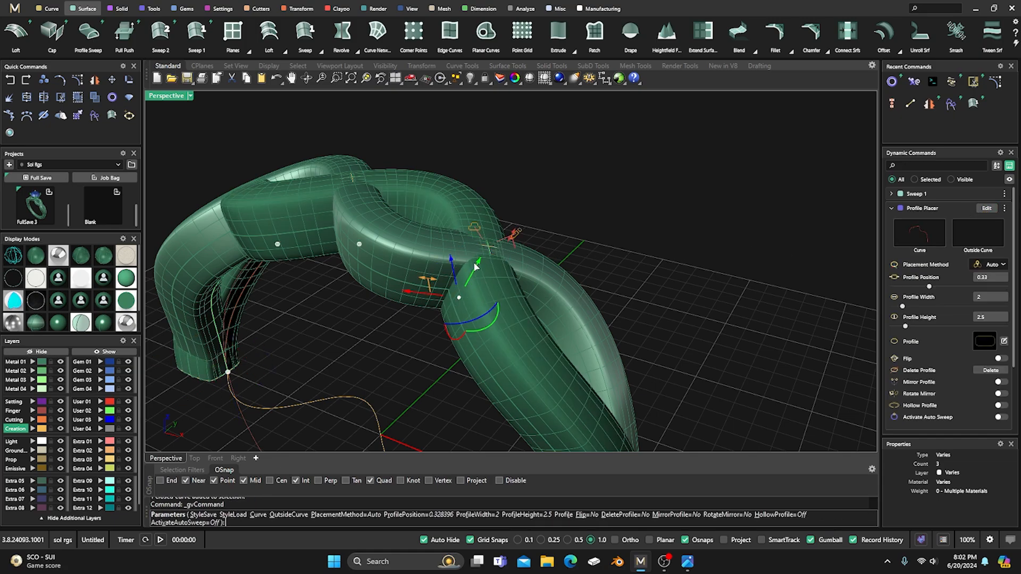
{"action": "mouse_move", "coordinate": [510, 243]}
{"action": "left_click_drag", "start_coordinate": [510, 242], "coordinate": [505, 249]}
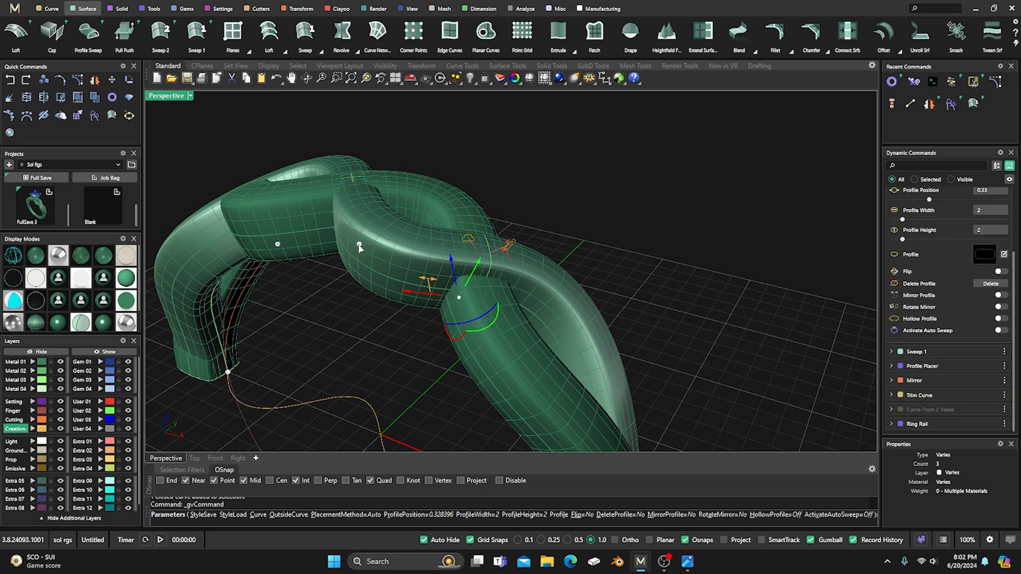
Step: Set the heights of the profiles at positions 0.5 and 0.67 to 2 mm and finish editing
{"action": "left_click", "coordinate": [359, 244]}
{"action": "left_click_drag", "start_coordinate": [327, 167], "coordinate": [330, 185]}
{"action": "mouse_move", "coordinate": [308, 253]}
{"action": "right_mouse_down"}
{"action": "mouse_move", "coordinate": [330, 241]}
{"action": "mouse_move", "coordinate": [323, 260]}
{"action": "right_mouse_up"}
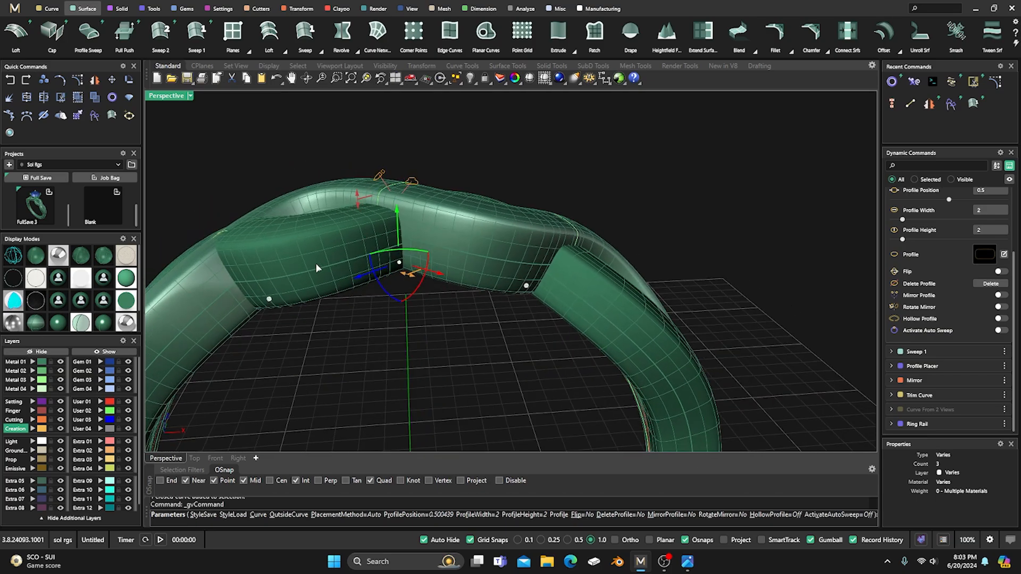
{"action": "left_click", "coordinate": [270, 302]}
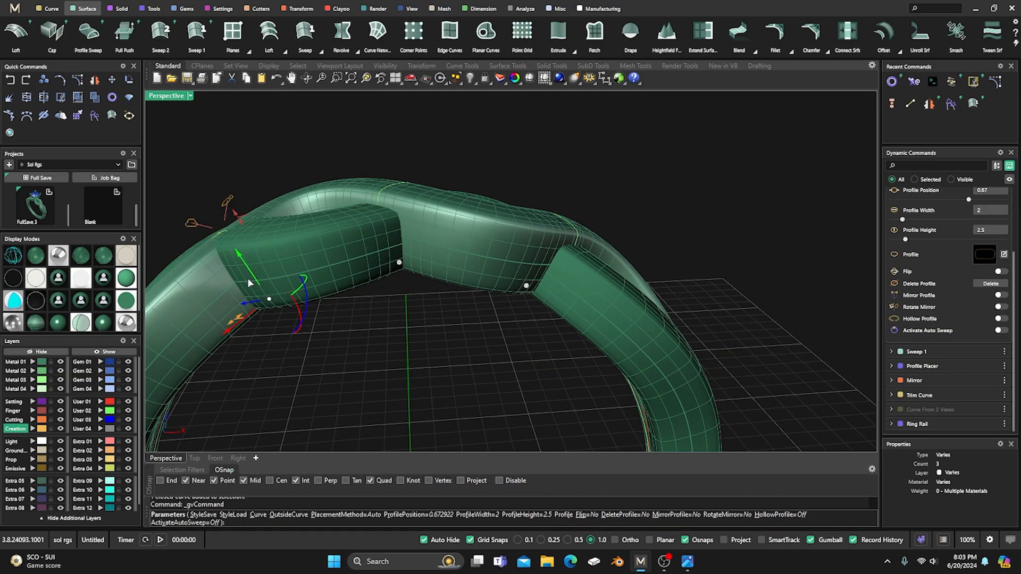
{"action": "left_click_drag", "start_coordinate": [234, 234], "coordinate": [250, 234]}
{"action": "scroll", "coordinate": [503, 208], "scroll_direction": "down", "scroll_amount": 6}
{"action": "right_click_drag", "start_coordinate": [503, 208], "coordinate": [465, 235]}
{"action": "right_click", "coordinate": [458, 198]}
Step: Examine how the two swept bands overlap at their crossings, from above and from the side
{"action": "scroll", "coordinate": [458, 199], "scroll_direction": "down", "scroll_amount": 4}
{"action": "right_click_drag", "start_coordinate": [458, 199], "coordinate": [457, 221]}
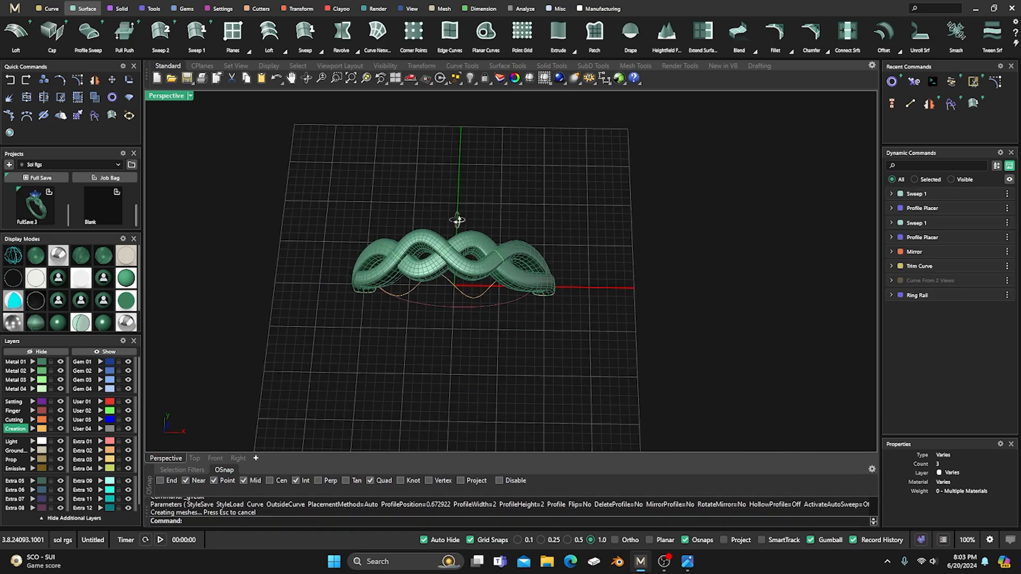
{"action": "mouse_move", "coordinate": [485, 300]}
{"action": "right_mouse_down"}
{"action": "mouse_move", "coordinate": [465, 248]}
{"action": "mouse_move", "coordinate": [435, 254]}
{"action": "mouse_move", "coordinate": [469, 247]}
{"action": "mouse_move", "coordinate": [485, 287]}
{"action": "right_mouse_up"}
{"action": "scroll", "coordinate": [514, 250], "scroll_direction": "up", "scroll_amount": 7}
{"action": "scroll", "coordinate": [451, 227], "scroll_direction": "up", "scroll_amount": 4}
{"action": "scroll", "coordinate": [471, 252], "scroll_direction": "down", "scroll_amount": 4}
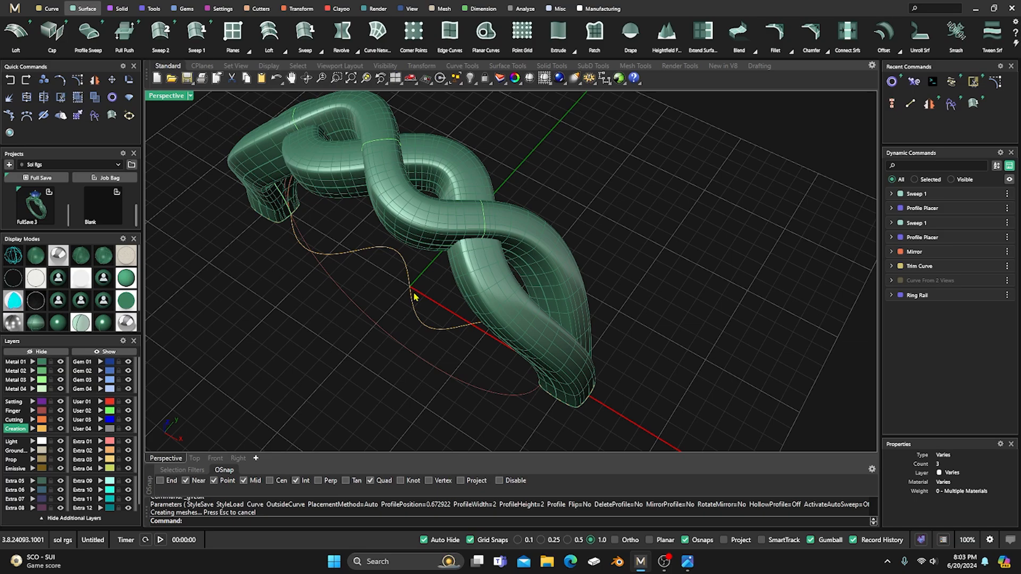
{"action": "right_click_drag", "start_coordinate": [419, 288], "coordinate": [434, 265]}
Step: Select the second band's crossing profile in wireframe, return to shaded display, and set the position 0.33 profile's width to 1.7 mm
{"action": "left_click", "coordinate": [5, 255]}
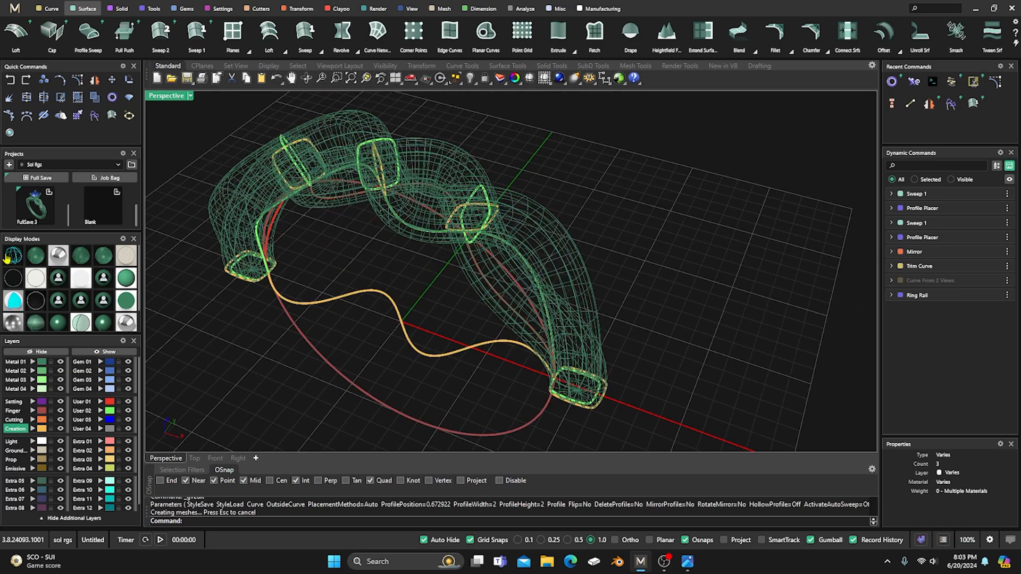
{"action": "left_click", "coordinate": [475, 210]}
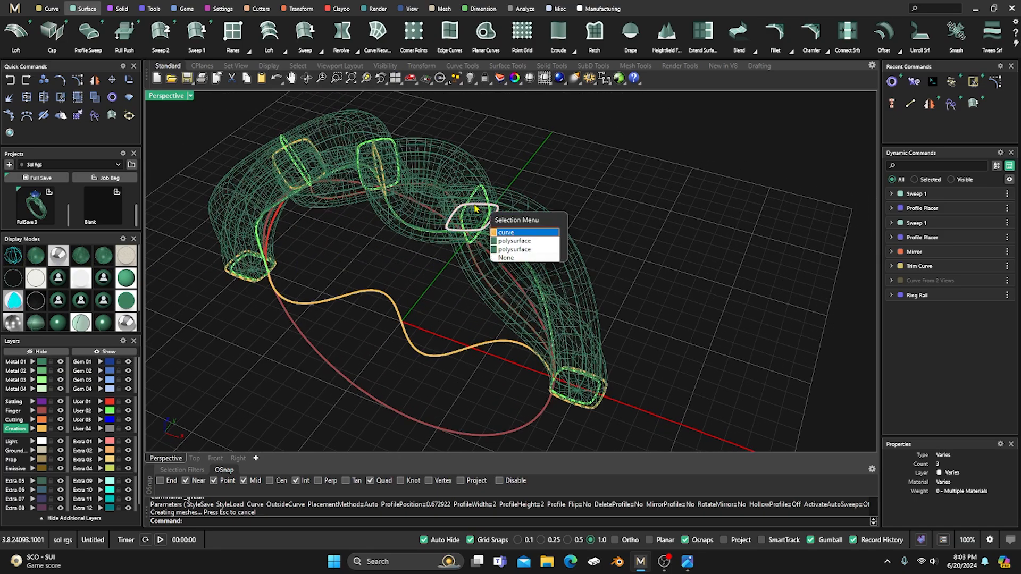
{"action": "left_click", "coordinate": [500, 233]}
{"action": "left_click", "coordinate": [35, 257]}
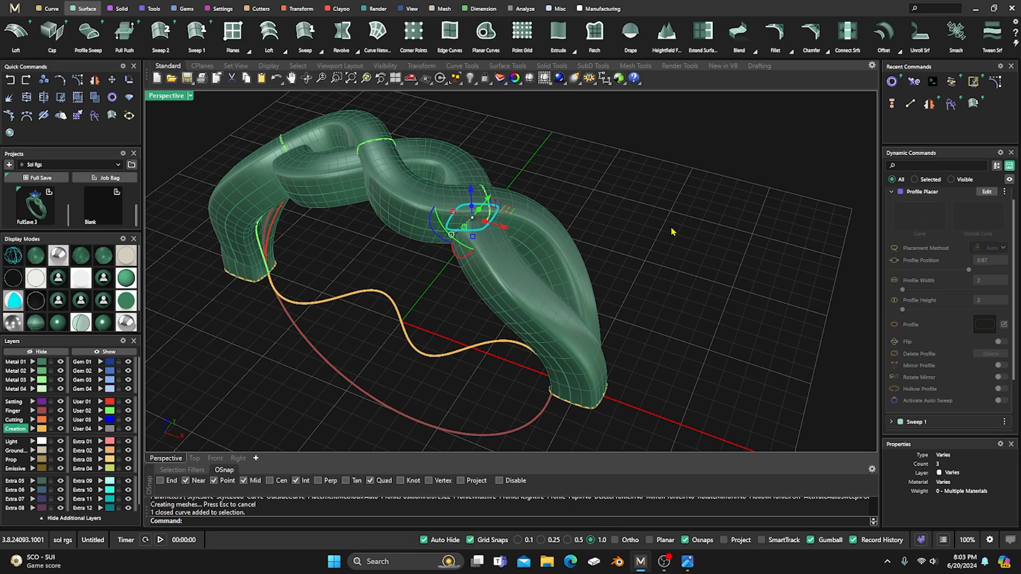
{"action": "left_click", "coordinate": [987, 192]}
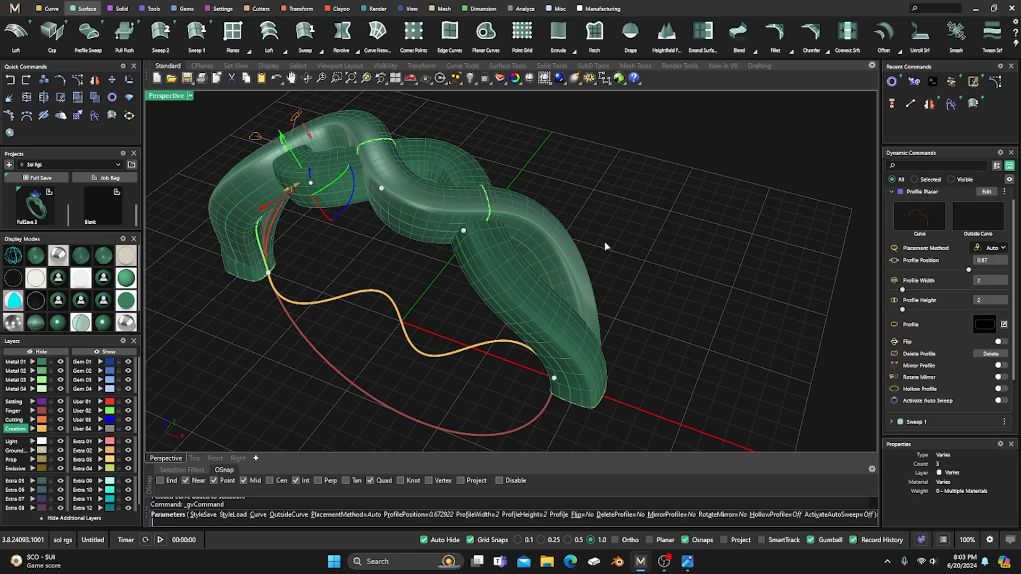
{"action": "left_click", "coordinate": [464, 232]}
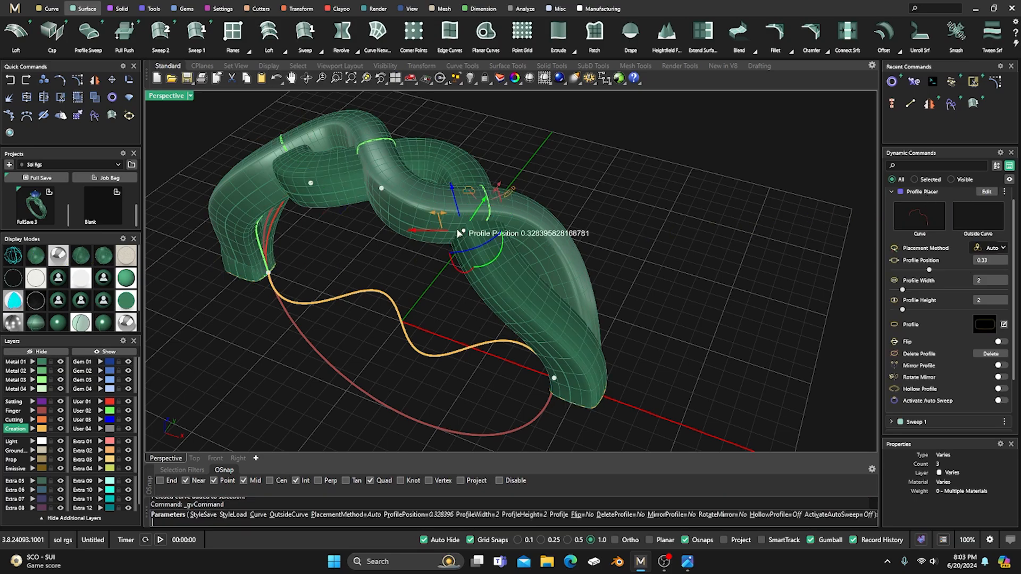
{"action": "left_click_drag", "start_coordinate": [438, 215], "coordinate": [444, 217]}
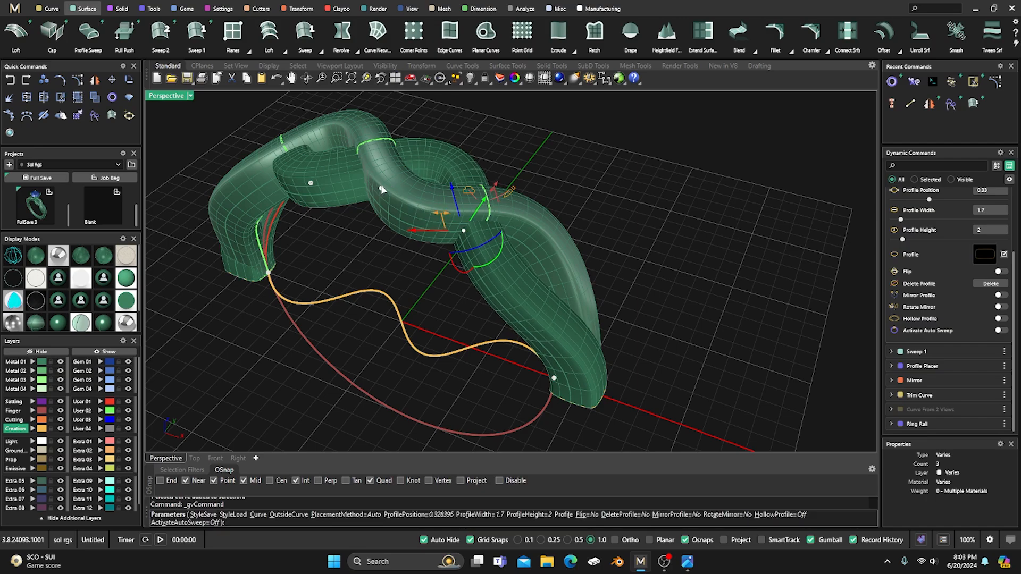
Step: Set the widths of the profiles at positions 0.5 and 0.67 to 1.7 mm
{"action": "left_click", "coordinate": [382, 190]}
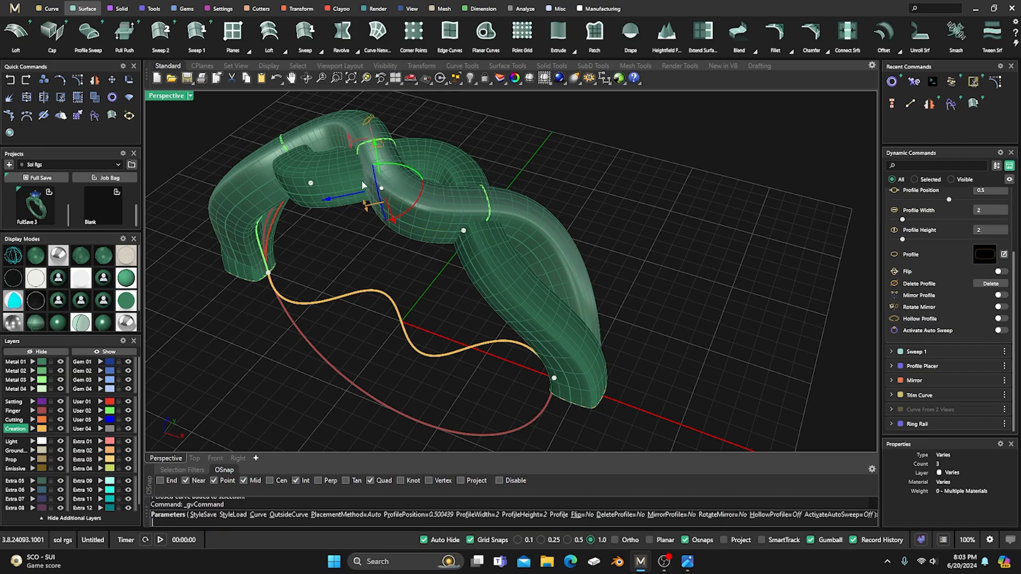
{"action": "right_click_drag", "start_coordinate": [359, 237], "coordinate": [430, 247]}
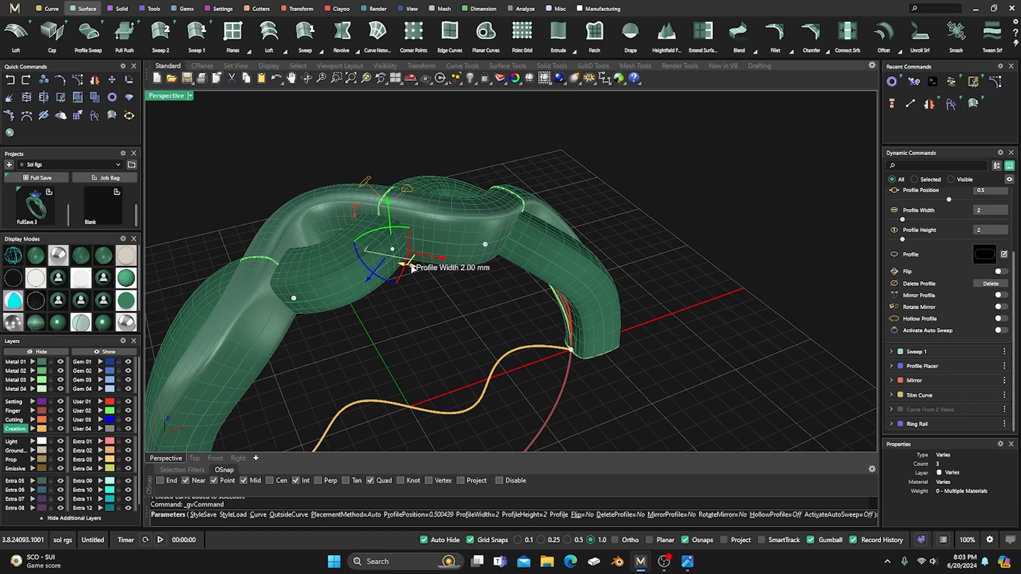
{"action": "left_click_drag", "start_coordinate": [407, 269], "coordinate": [402, 268]}
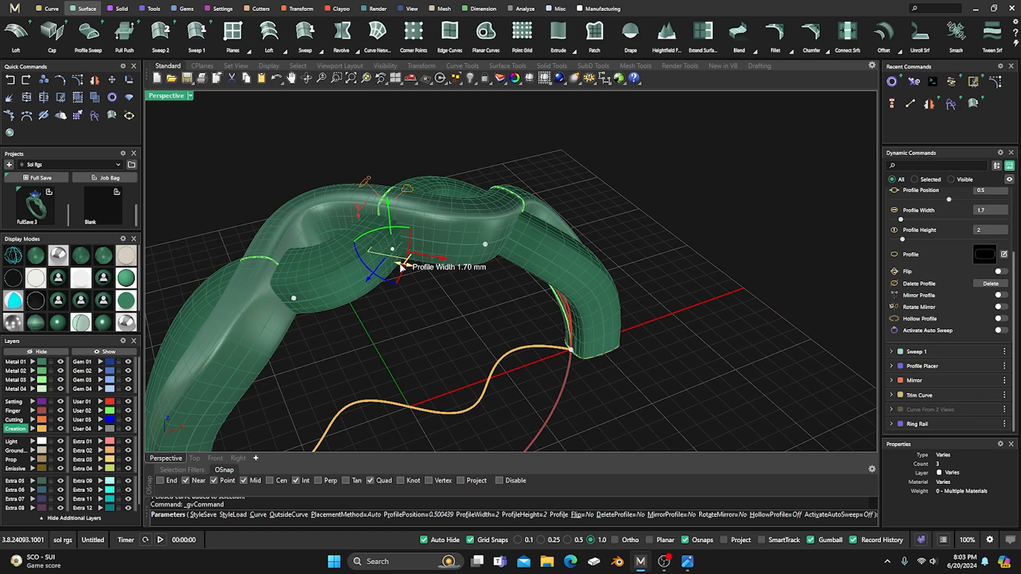
{"action": "left_click", "coordinate": [293, 298]}
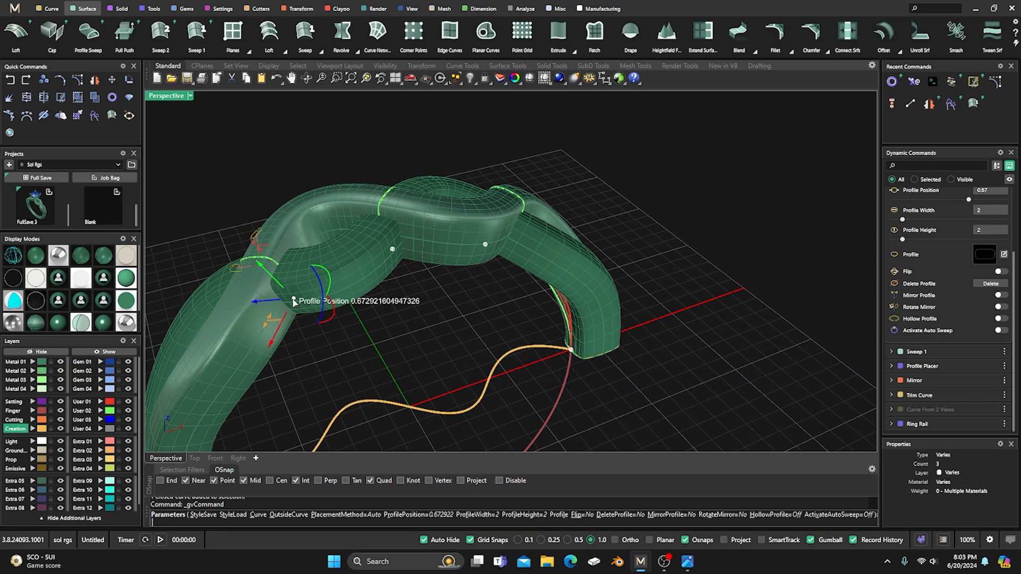
{"action": "right_click_drag", "start_coordinate": [323, 313], "coordinate": [276, 323]}
{"action": "left_click_drag", "start_coordinate": [253, 274], "coordinate": [259, 270]}
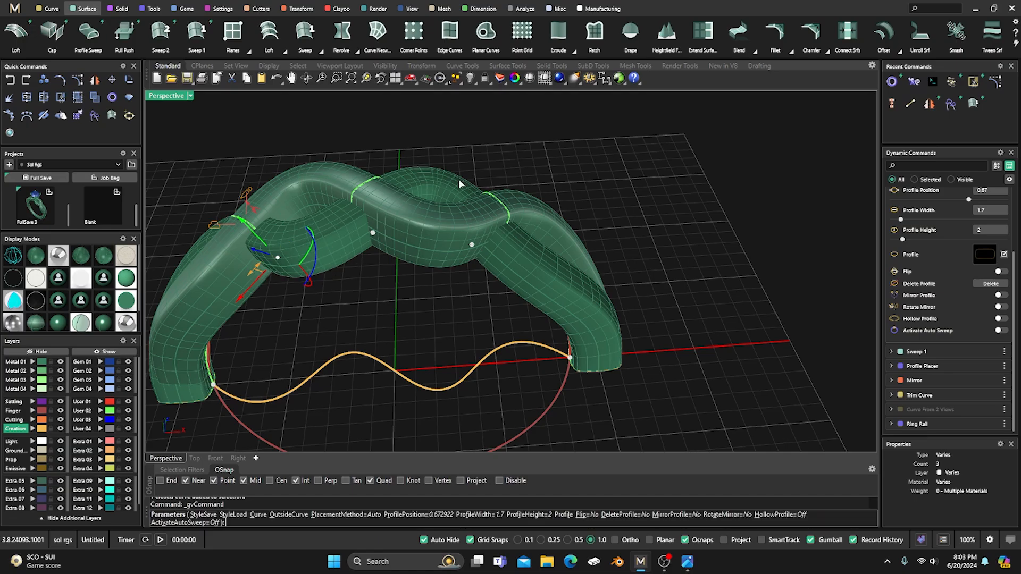
Step: Finish editing the strand profile and examine the end of the braided band
{"action": "right_click", "coordinate": [552, 138]}
{"action": "scroll", "coordinate": [553, 141], "scroll_direction": "down", "scroll_amount": 6}
{"action": "right_click_drag", "start_coordinate": [554, 145], "coordinate": [441, 217]}
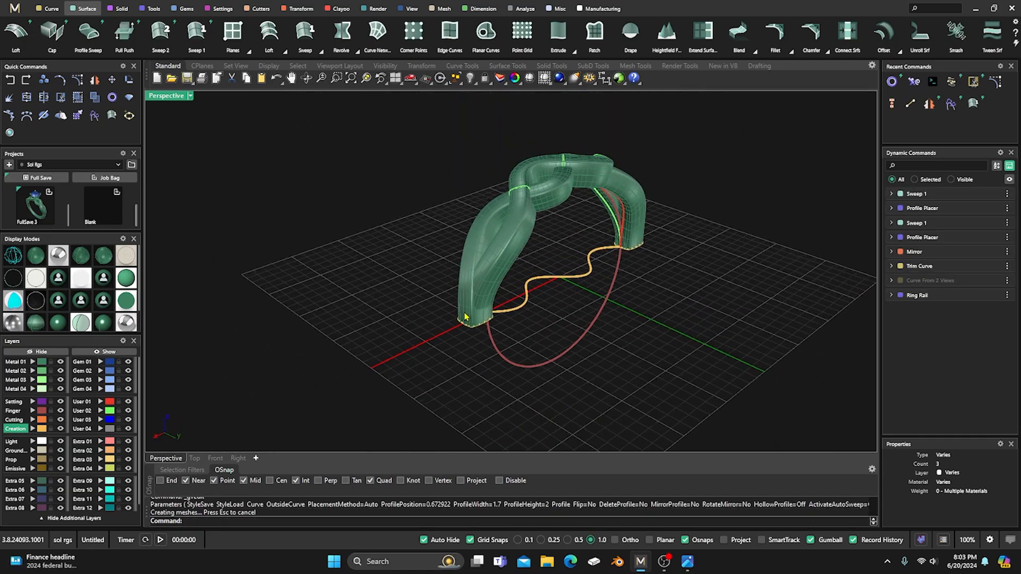
{"action": "scroll", "coordinate": [472, 313], "scroll_direction": "up", "scroll_amount": 7}
{"action": "right_click_drag", "start_coordinate": [491, 304], "coordinate": [473, 255]}
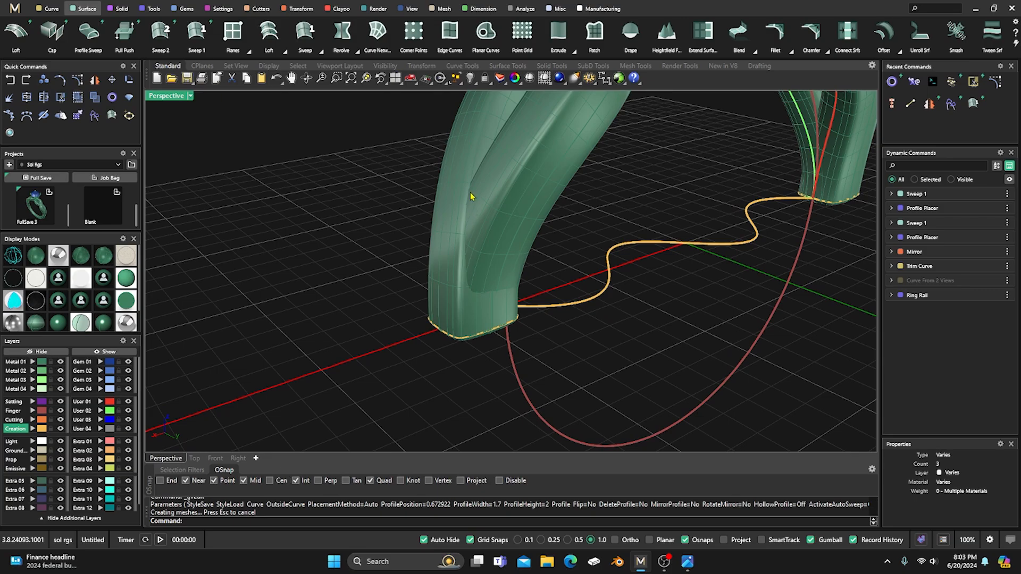
Step: Edit the profile placement of the strand with green profiles, setting its end profile at position 1 to a height of 1.9 mm
{"action": "left_click", "coordinate": [16, 257]}
{"action": "left_click", "coordinate": [449, 328]}
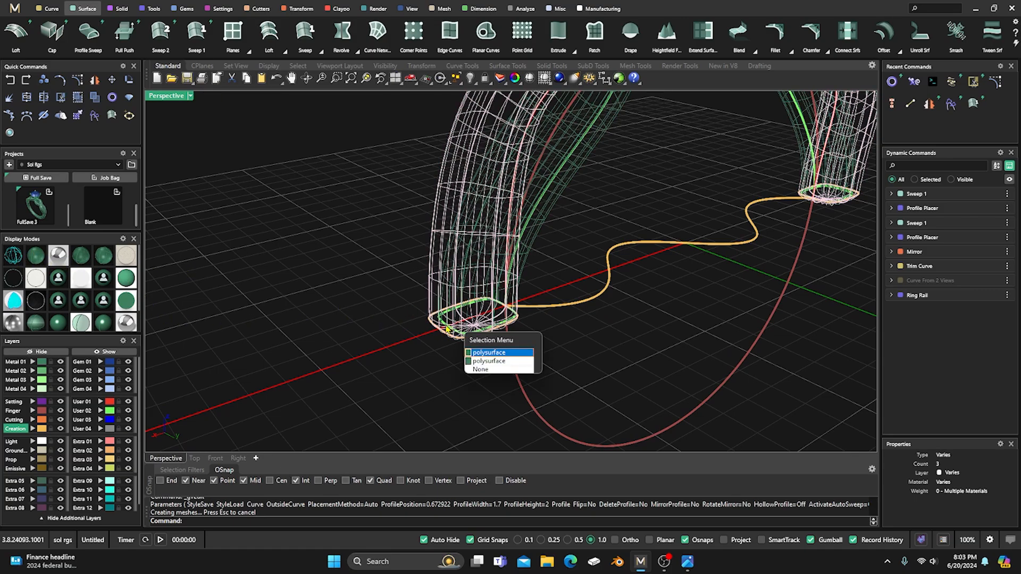
{"action": "left_click", "coordinate": [480, 353]}
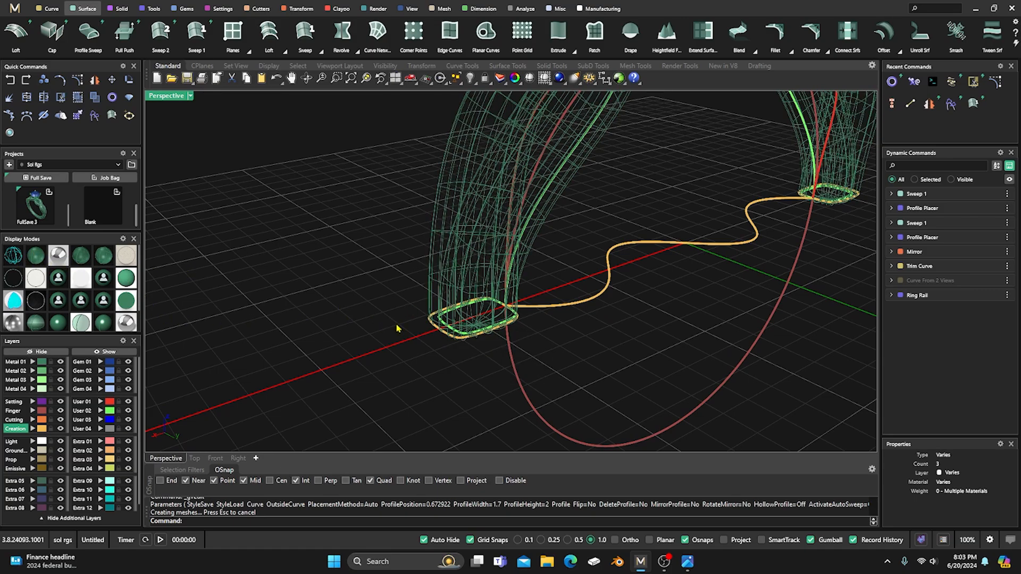
{"action": "left_click", "coordinate": [444, 326]}
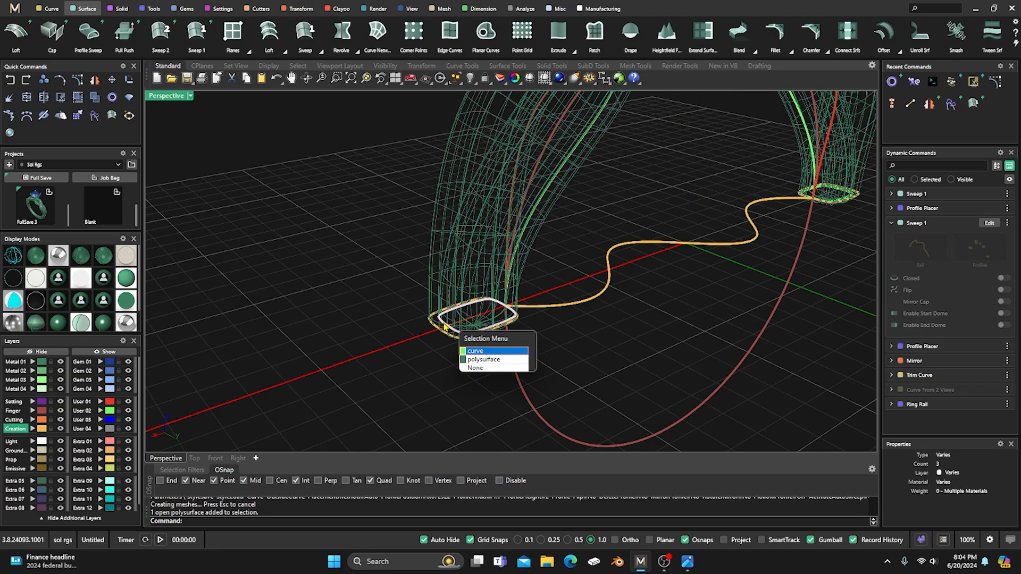
{"action": "left_click", "coordinate": [473, 355]}
{"action": "left_click", "coordinate": [33, 258]}
{"action": "right_click_drag", "start_coordinate": [276, 283], "coordinate": [319, 297]}
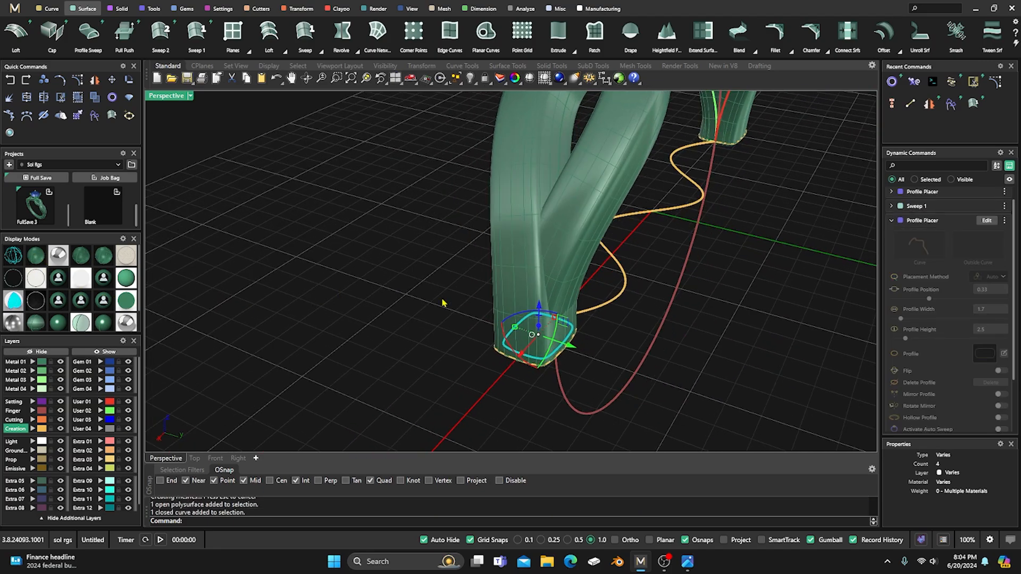
{"action": "left_click", "coordinate": [986, 221]}
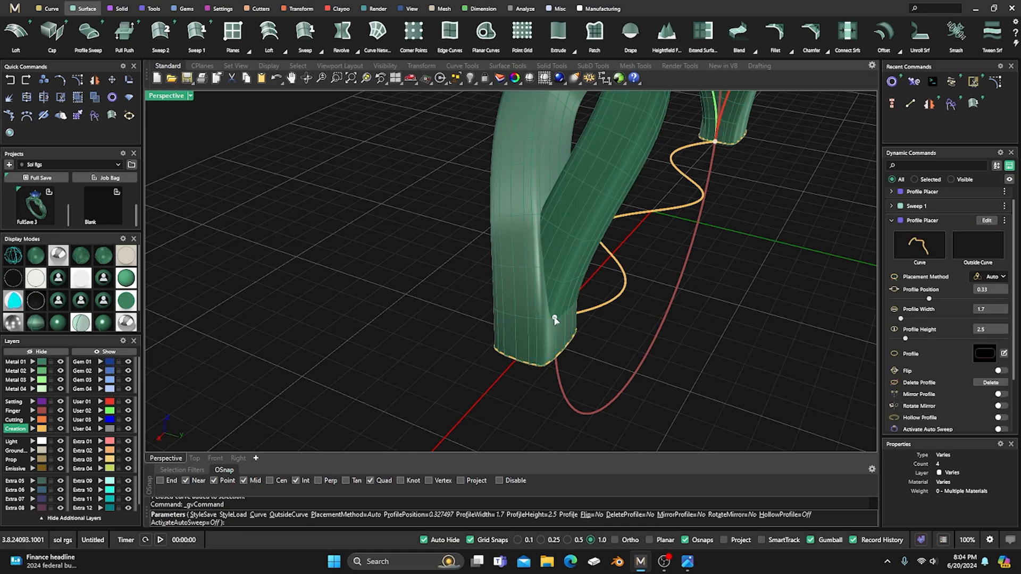
{"action": "left_click", "coordinate": [554, 319]}
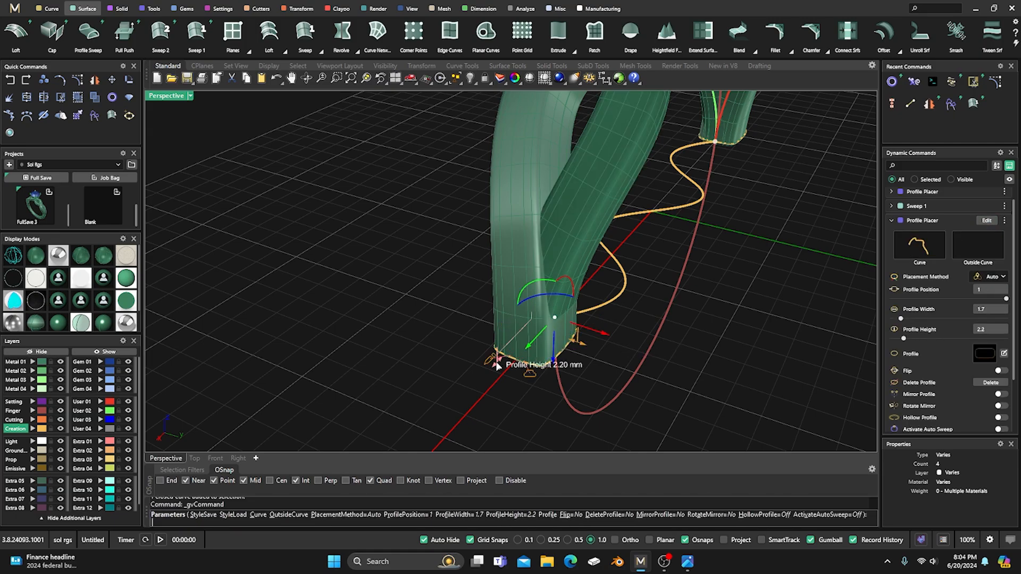
{"action": "left_click_drag", "start_coordinate": [497, 366], "coordinate": [509, 362]}
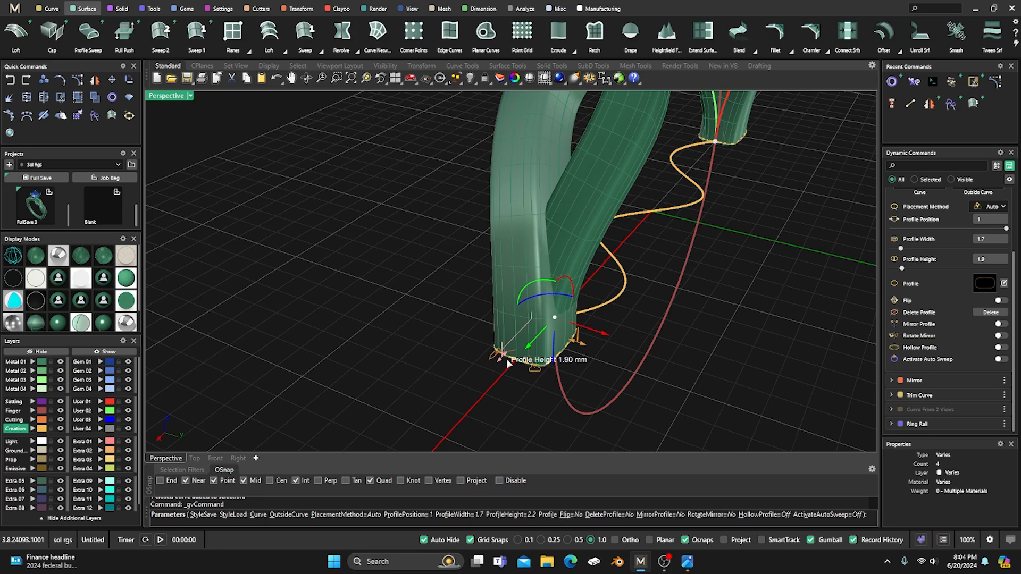
{"action": "right_click_drag", "start_coordinate": [509, 362], "coordinate": [477, 197]}
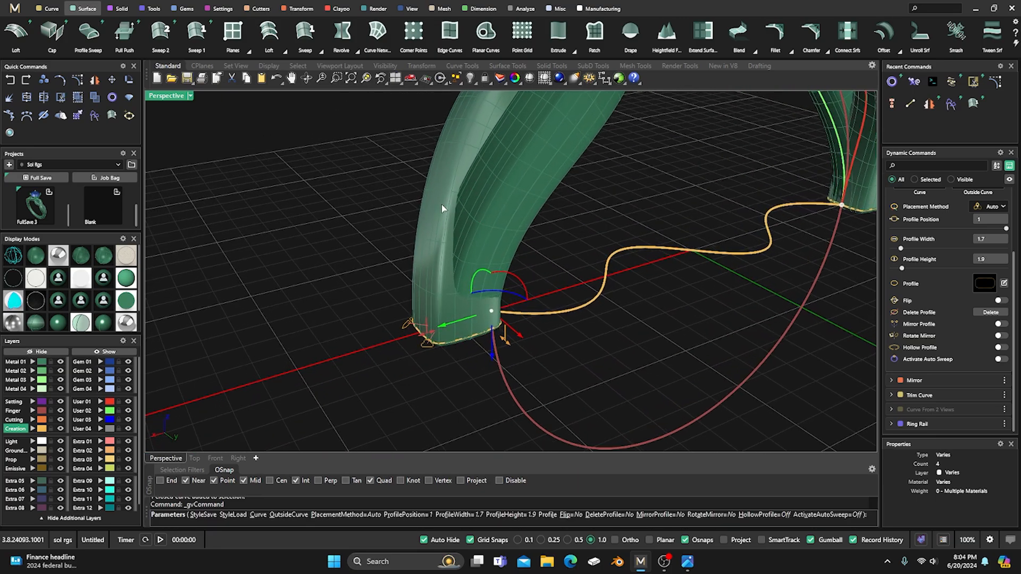
Step: Set the same strand's profile at position 0 to a height of 1.9 mm and finish the profile edit
{"action": "scroll", "coordinate": [339, 228], "scroll_direction": "down", "scroll_amount": 7}
{"action": "right_click_drag", "start_coordinate": [542, 292], "coordinate": [418, 295]}
{"action": "scroll", "coordinate": [591, 279], "scroll_direction": "up", "scroll_amount": 2}
{"action": "scroll", "coordinate": [590, 278], "scroll_direction": "up", "scroll_amount": 3}
{"action": "left_click", "coordinate": [622, 241]}
{"action": "right_click_drag", "start_coordinate": [628, 269], "coordinate": [647, 263]}
{"action": "left_click_drag", "start_coordinate": [663, 246], "coordinate": [659, 243]}
{"action": "right_click", "coordinate": [528, 278]}
Step: Check the whole braided band in a rendered display, then return to the shaded display
{"action": "scroll", "coordinate": [530, 279], "scroll_direction": "down", "scroll_amount": 7}
{"action": "right_click_drag", "start_coordinate": [530, 279], "coordinate": [583, 336]}
{"action": "left_click", "coordinate": [64, 323]}
{"action": "mouse_move", "coordinate": [365, 321]}
{"action": "right_mouse_down"}
{"action": "mouse_move", "coordinate": [392, 369]}
{"action": "mouse_move", "coordinate": [401, 355]}
{"action": "right_mouse_up"}
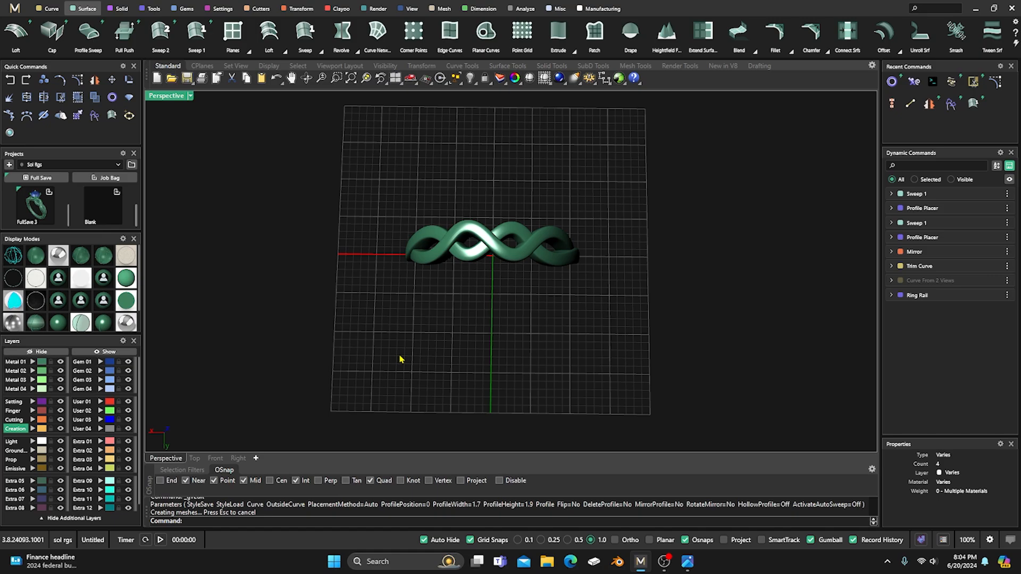
{"action": "left_click", "coordinate": [31, 260]}
{"action": "right_click_drag", "start_coordinate": [354, 346], "coordinate": [464, 320]}
{"action": "scroll", "coordinate": [496, 210], "scroll_direction": "up", "scroll_amount": 4}
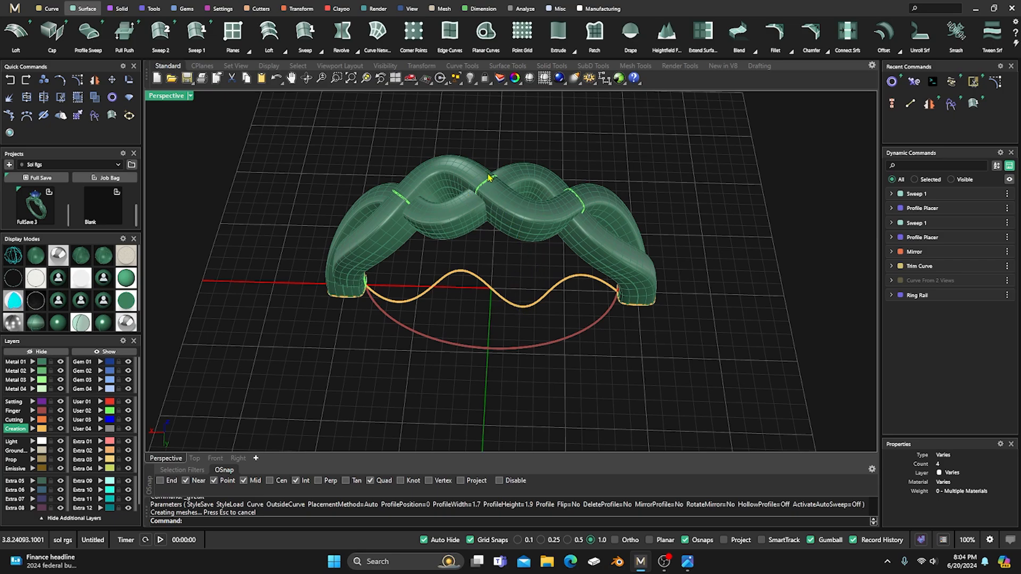
Step: Show the wave curve's control points, turn off grid snapping and scale the two control points nearest the centre slightly outward
{"action": "left_click", "coordinate": [509, 306]}
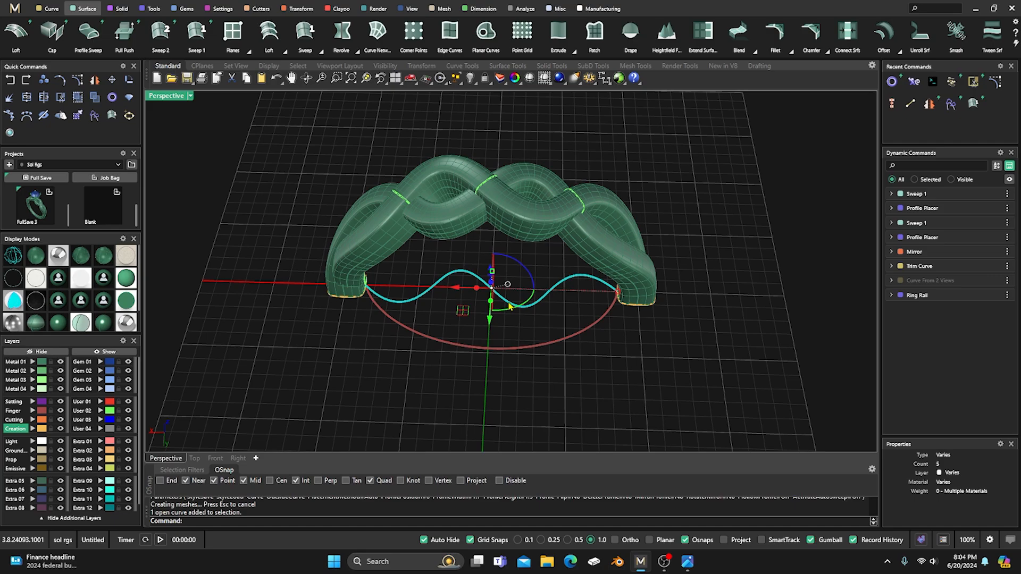
{"action": "left_click", "coordinate": [77, 83]}
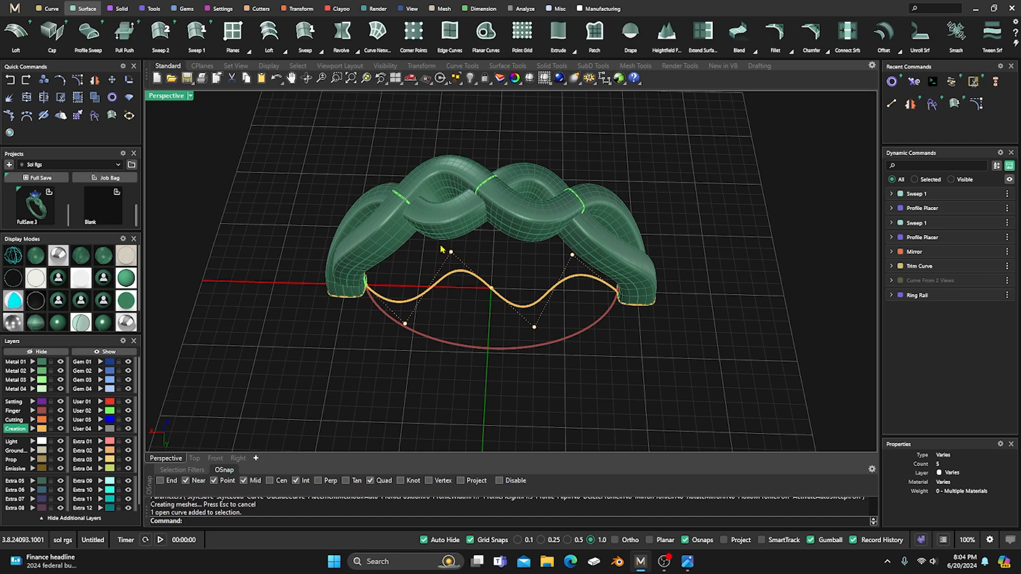
{"action": "mouse_move", "coordinate": [502, 274]}
{"action": "right_mouse_down"}
{"action": "mouse_move", "coordinate": [501, 291]}
{"action": "mouse_move", "coordinate": [501, 265]}
{"action": "right_mouse_up"}
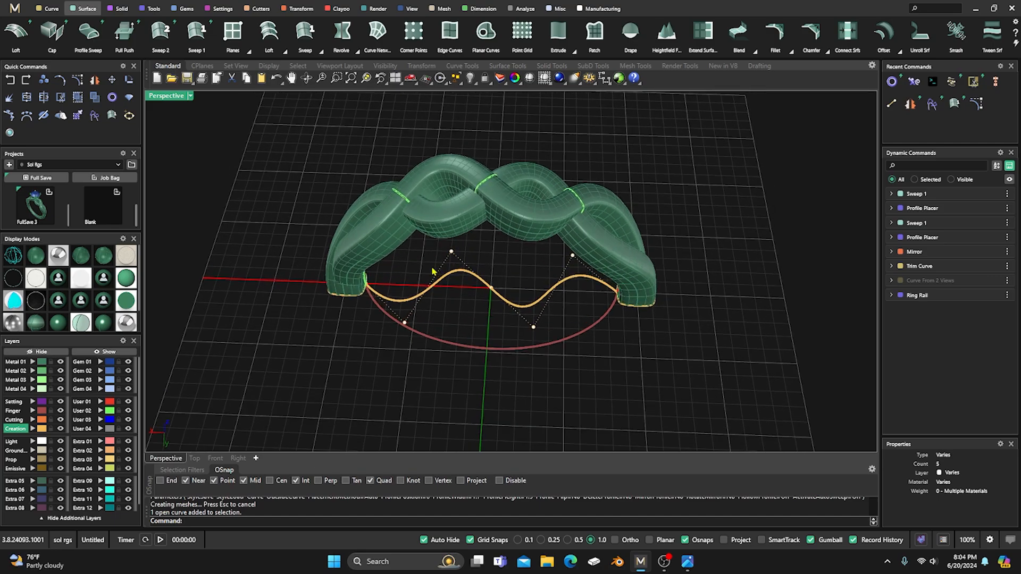
{"action": "left_click", "coordinate": [451, 251]}
{"action": "left_click", "coordinate": [491, 287]}
{"action": "left_click_drag", "start_coordinate": [537, 292], "coordinate": [549, 295]}
{"action": "left_click", "coordinate": [471, 541]}
{"action": "left_click_drag", "start_coordinate": [537, 293], "coordinate": [541, 294]}
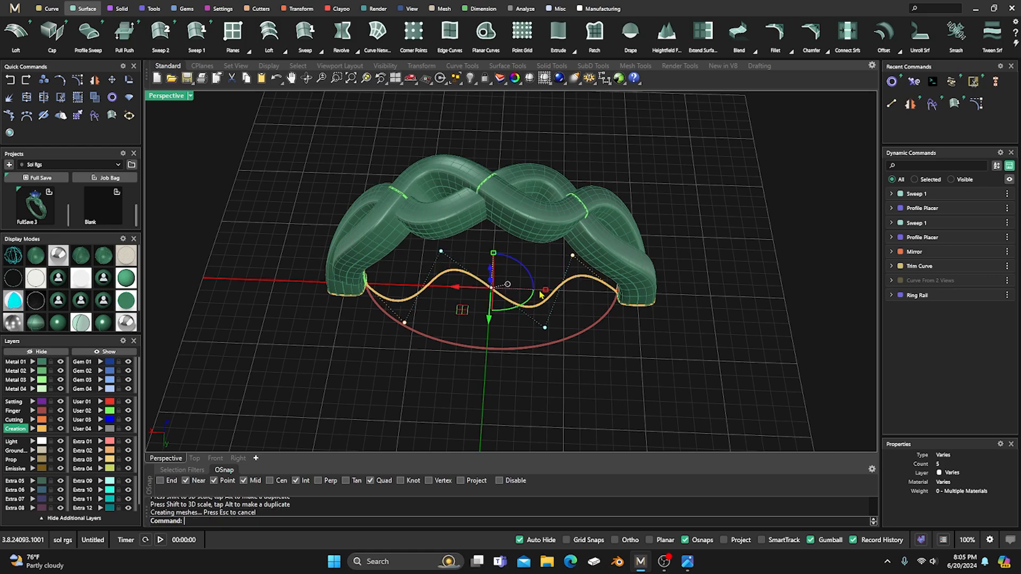
Step: Fine-tune the spacing of the two inner control points by scaling them a little further apart
{"action": "mouse_move", "coordinate": [530, 272]}
{"action": "right_mouse_down"}
{"action": "mouse_move", "coordinate": [526, 285]}
{"action": "mouse_move", "coordinate": [526, 276]}
{"action": "right_mouse_up"}
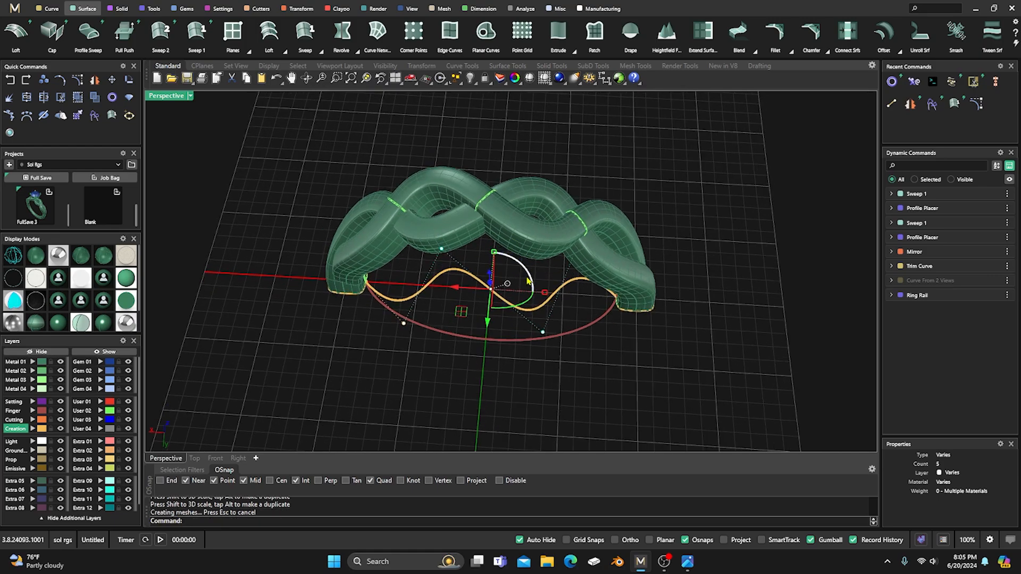
{"action": "right_click_drag", "start_coordinate": [488, 335], "coordinate": [489, 318]}
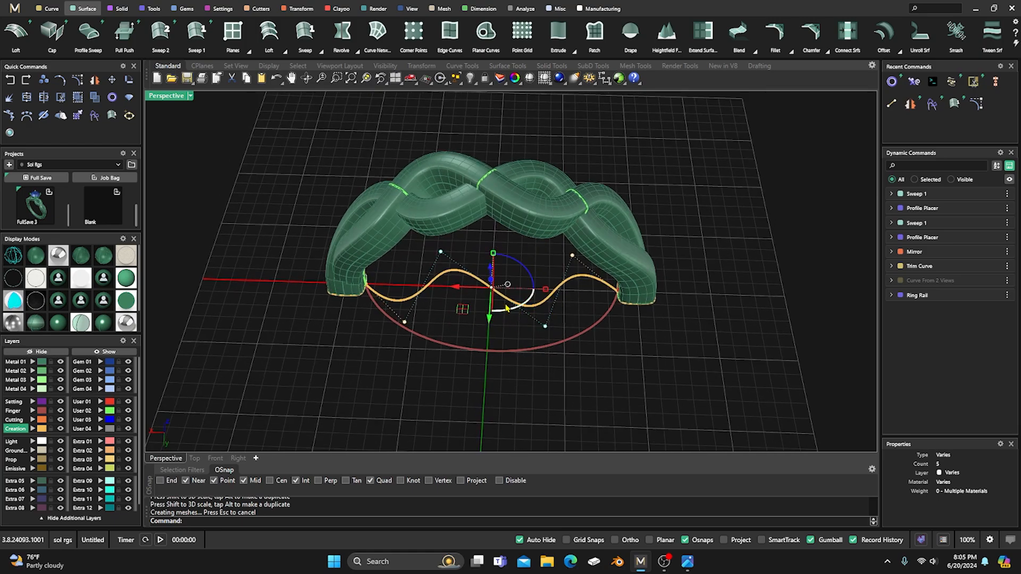
{"action": "left_click_drag", "start_coordinate": [545, 289], "coordinate": [548, 290]}
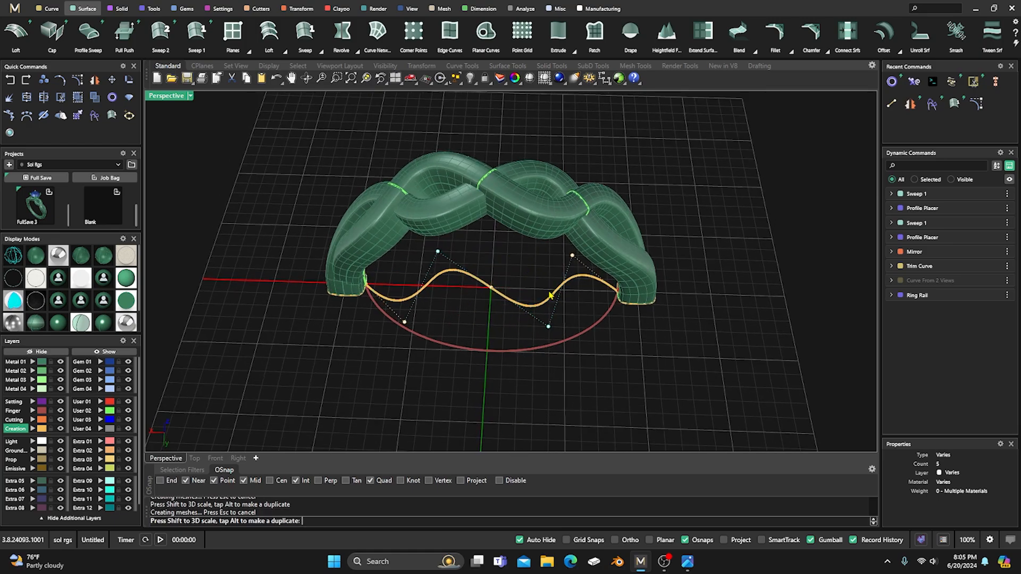
{"action": "right_click_drag", "start_coordinate": [526, 263], "coordinate": [509, 275]}
{"action": "right_click_drag", "start_coordinate": [522, 182], "coordinate": [460, 228]}
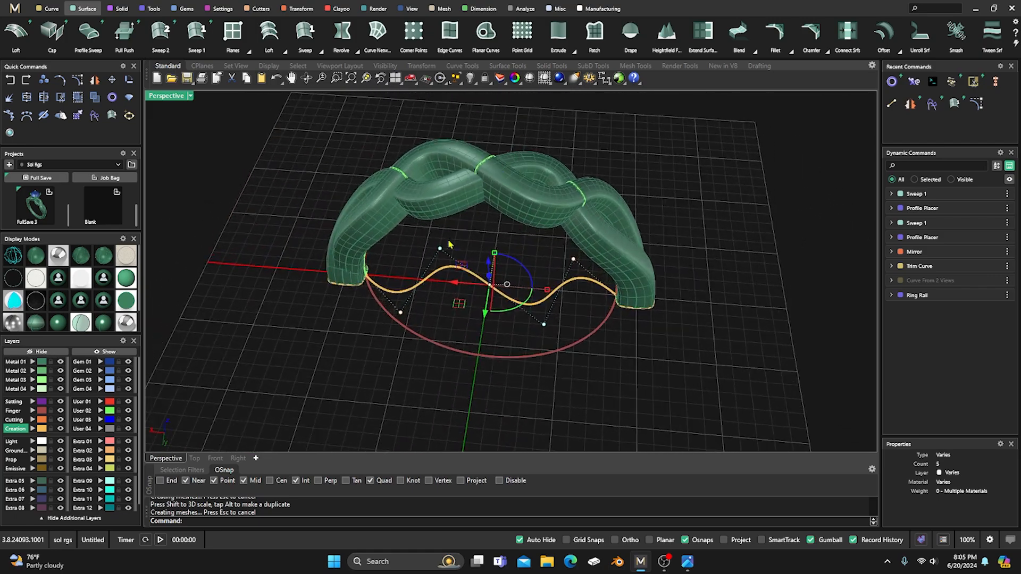
Step: Scale the wave curve's two outer control points slightly outward, check the braid's openings and leave point editing
{"action": "left_click", "coordinate": [401, 313]}
{"action": "left_click", "coordinate": [573, 260], "text": "shift"}
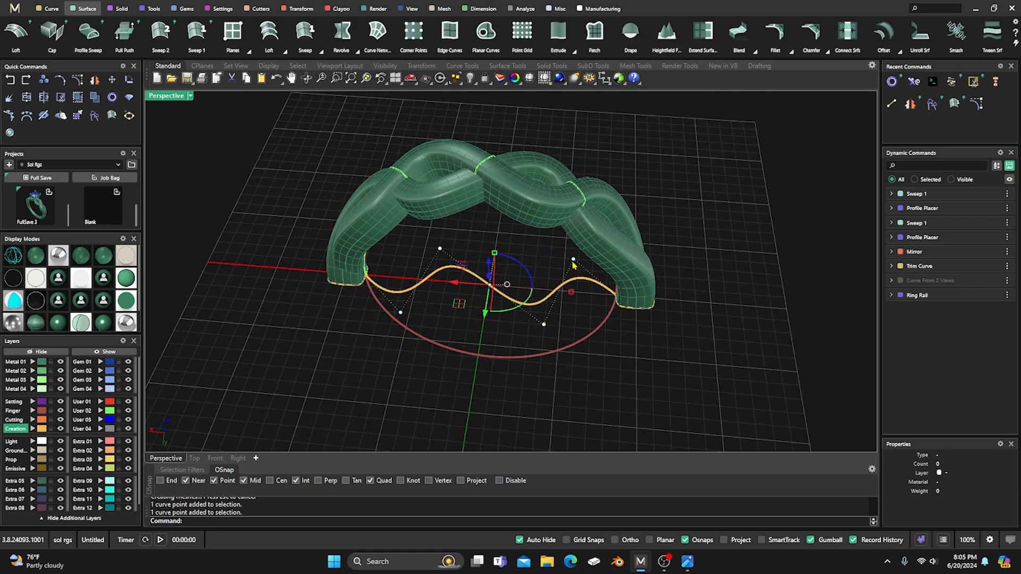
{"action": "left_click_drag", "start_coordinate": [572, 292], "coordinate": [579, 296]}
{"action": "right_click_drag", "start_coordinate": [553, 256], "coordinate": [533, 284]}
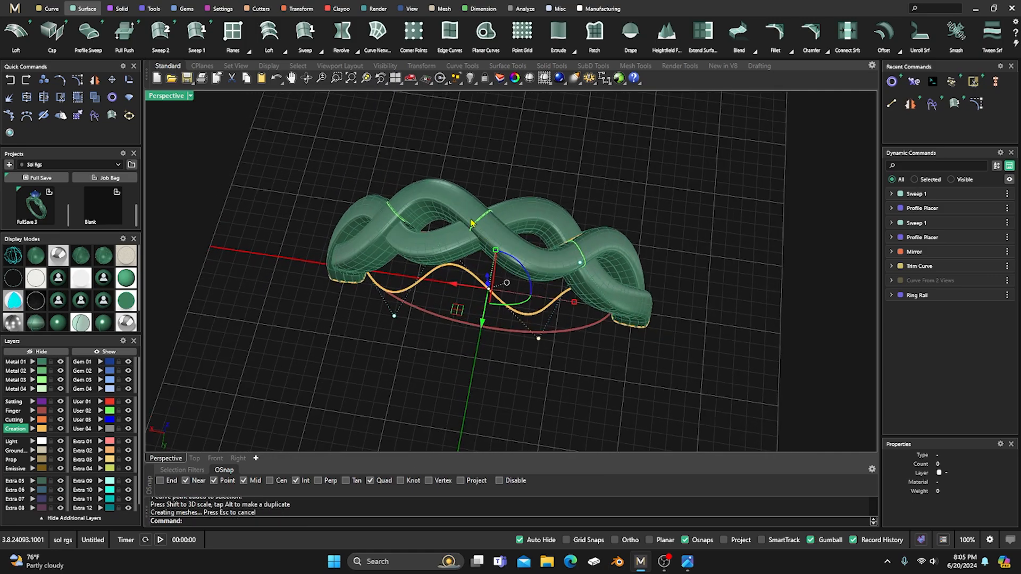
{"action": "right_click_drag", "start_coordinate": [434, 242], "coordinate": [430, 240]}
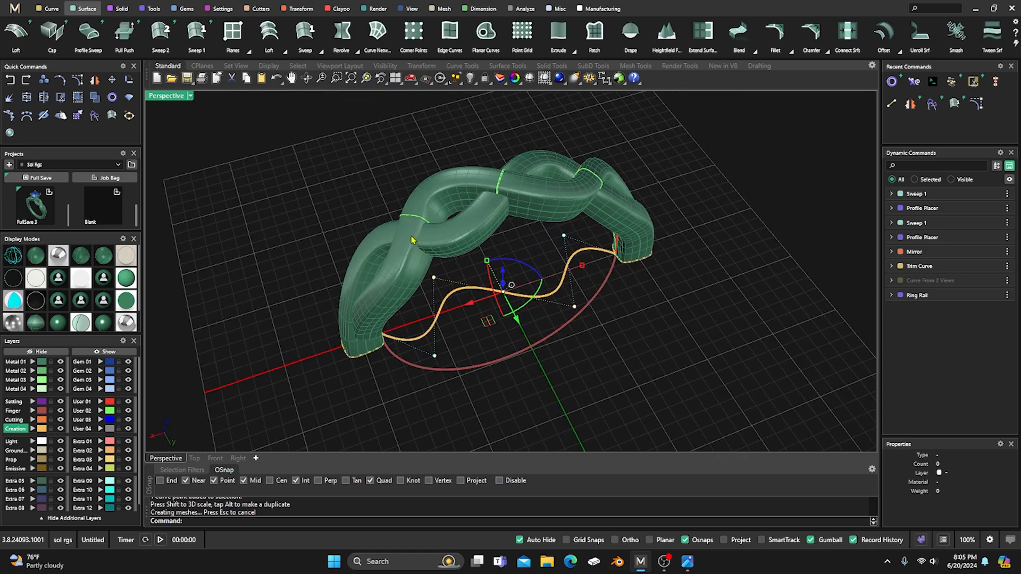
{"action": "right_click_drag", "start_coordinate": [492, 247], "coordinate": [559, 242]}
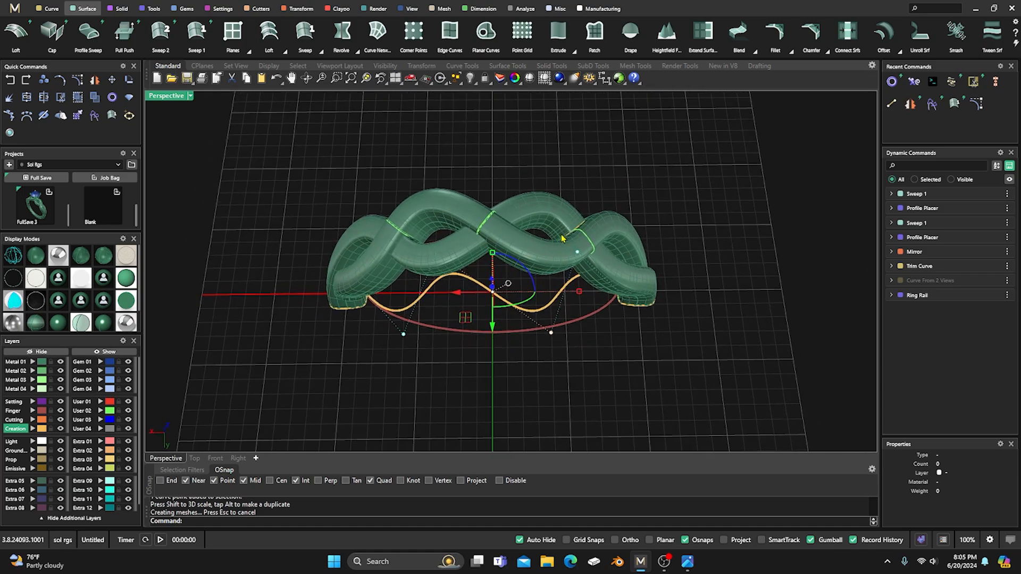
{"action": "right_click_drag", "start_coordinate": [500, 256], "coordinate": [448, 268]}
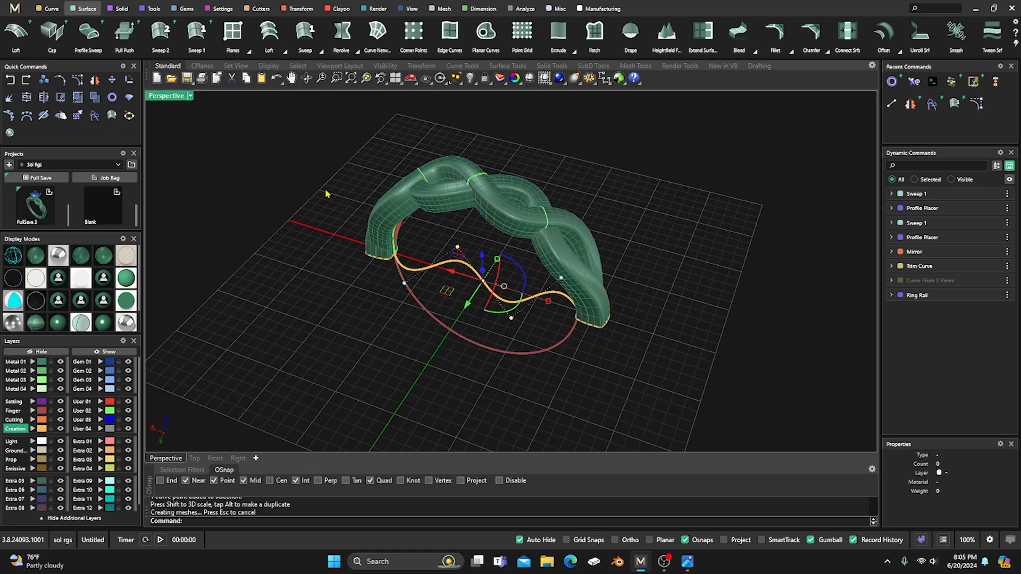
{"action": "left_click", "coordinate": [606, 185]}
Step: Edit the green profiles' placement and move the intermediate profile at position 0.33 to about 0.317
{"action": "right_click_drag", "start_coordinate": [567, 244], "coordinate": [551, 245]}
{"action": "scroll", "coordinate": [551, 245], "scroll_direction": "up", "scroll_amount": 5}
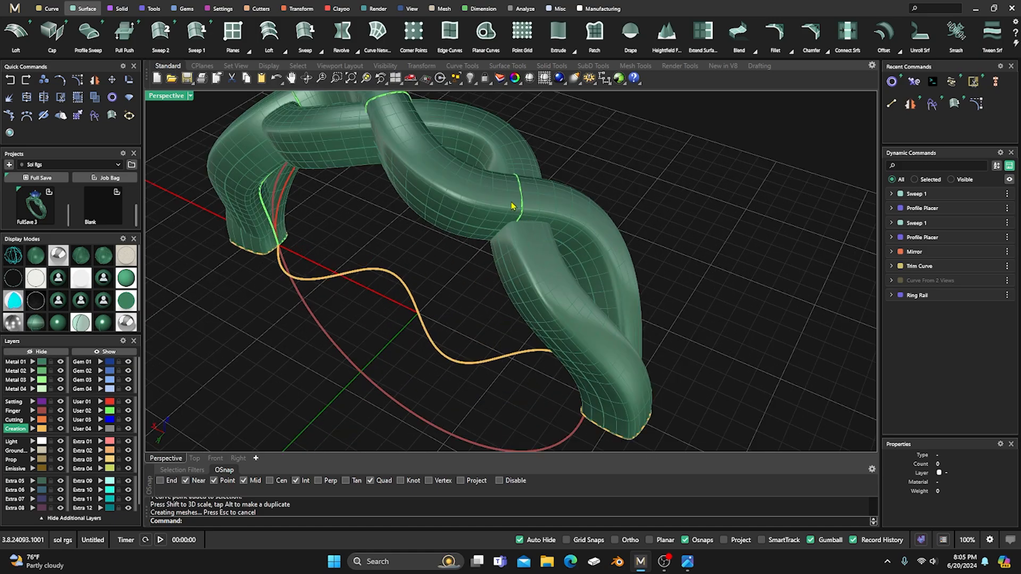
{"action": "left_click", "coordinate": [520, 202]}
{"action": "left_click", "coordinate": [548, 226]}
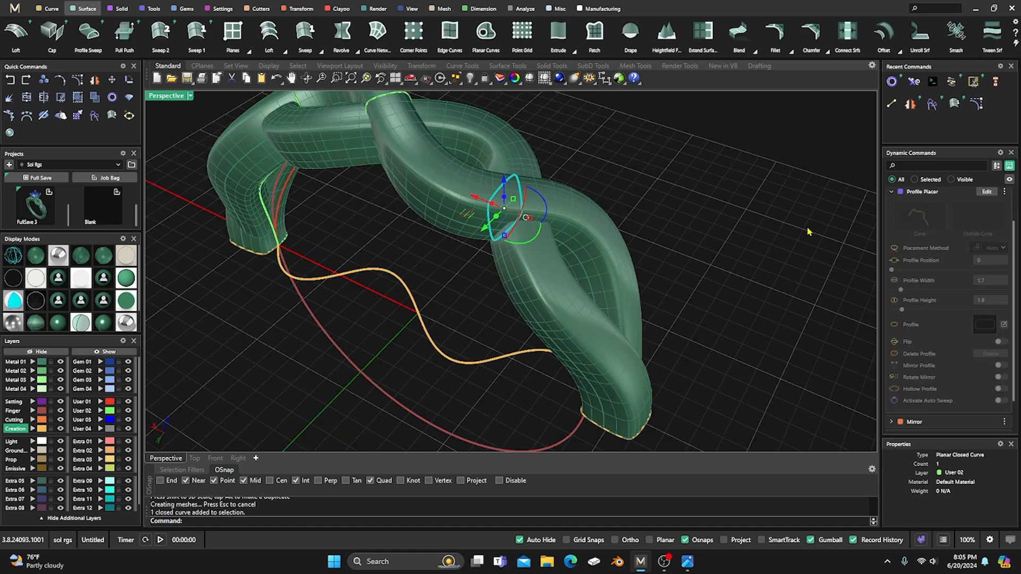
{"action": "left_click", "coordinate": [986, 193]}
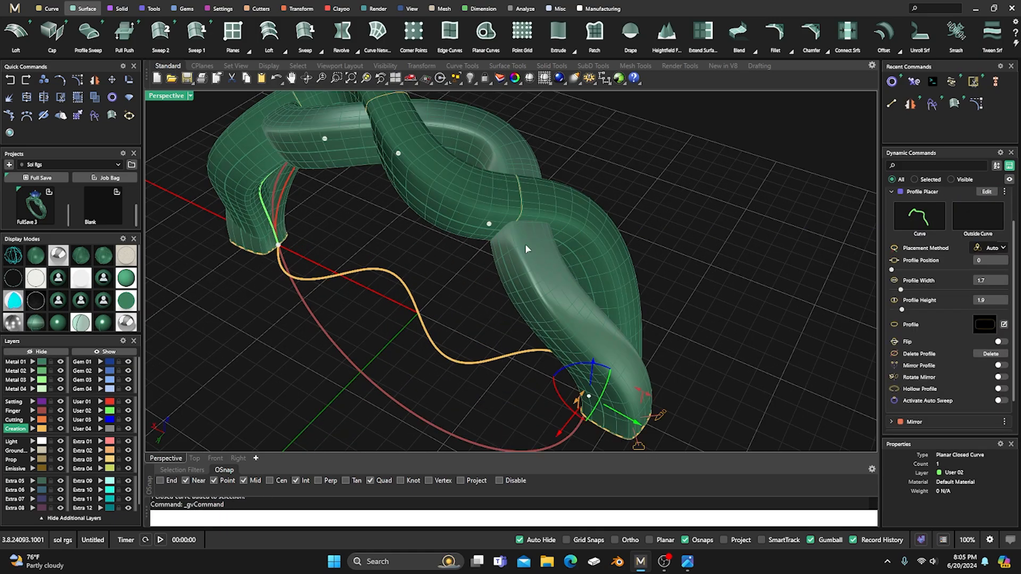
{"action": "left_click", "coordinate": [491, 227]}
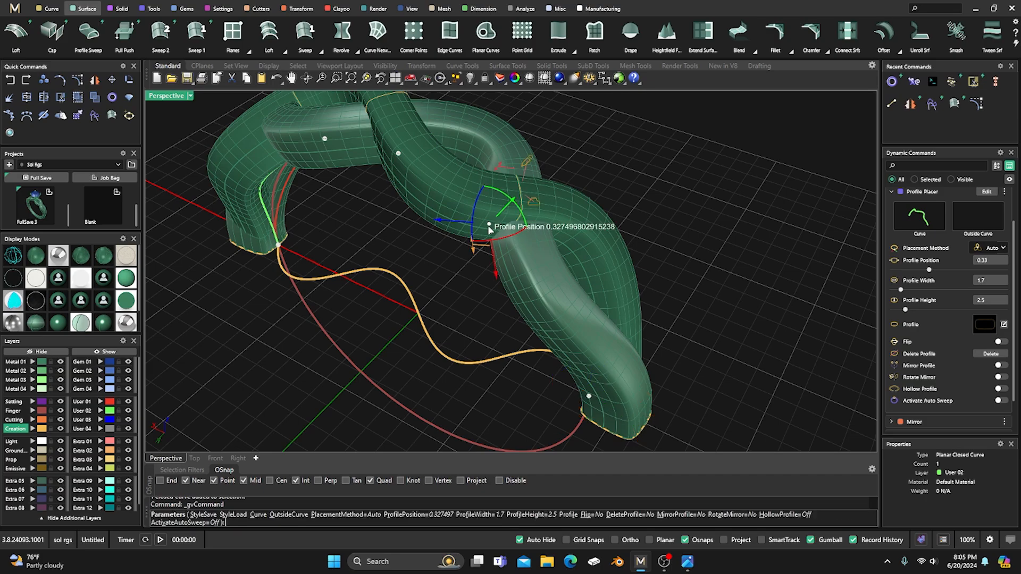
{"action": "left_click_drag", "start_coordinate": [489, 226], "coordinate": [498, 226]}
Step: Move the matching profile on the other side of the same strand to position 0.7 and finish the edit
{"action": "right_click_drag", "start_coordinate": [461, 252], "coordinate": [531, 251]}
{"action": "right_click_drag", "start_coordinate": [400, 250], "coordinate": [370, 264]}
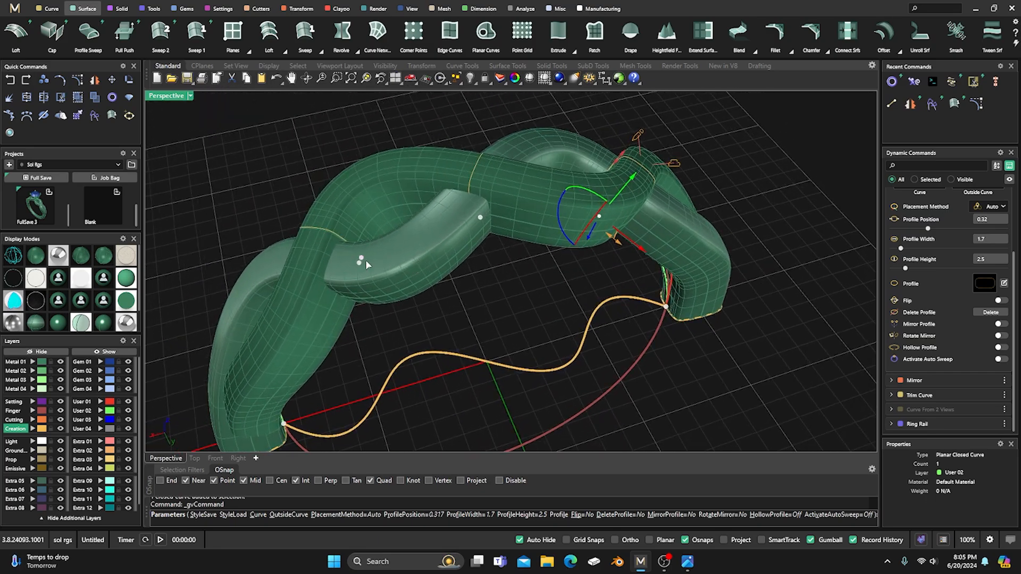
{"action": "left_click", "coordinate": [359, 265]}
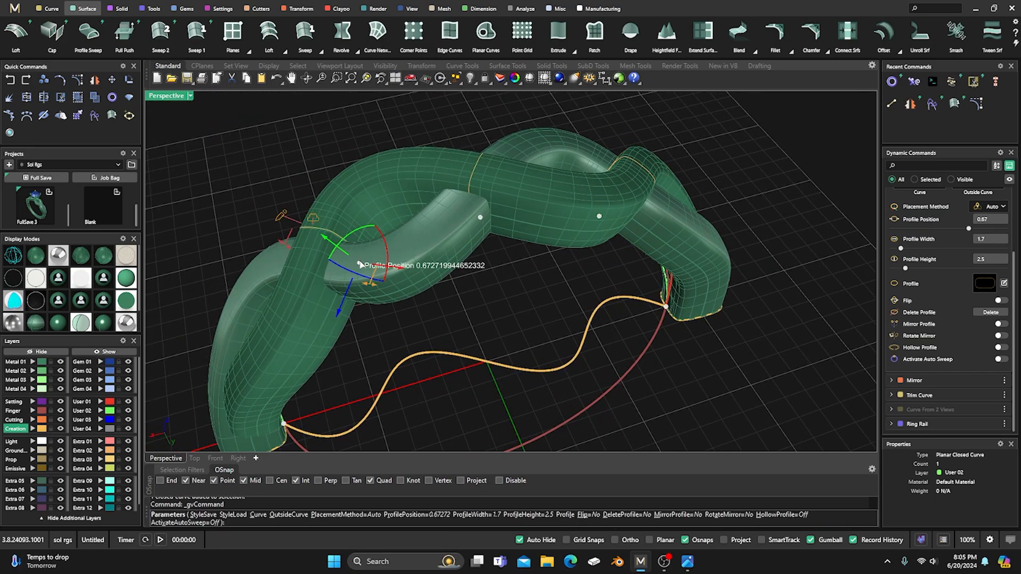
{"action": "left_click_drag", "start_coordinate": [359, 265], "coordinate": [353, 287]}
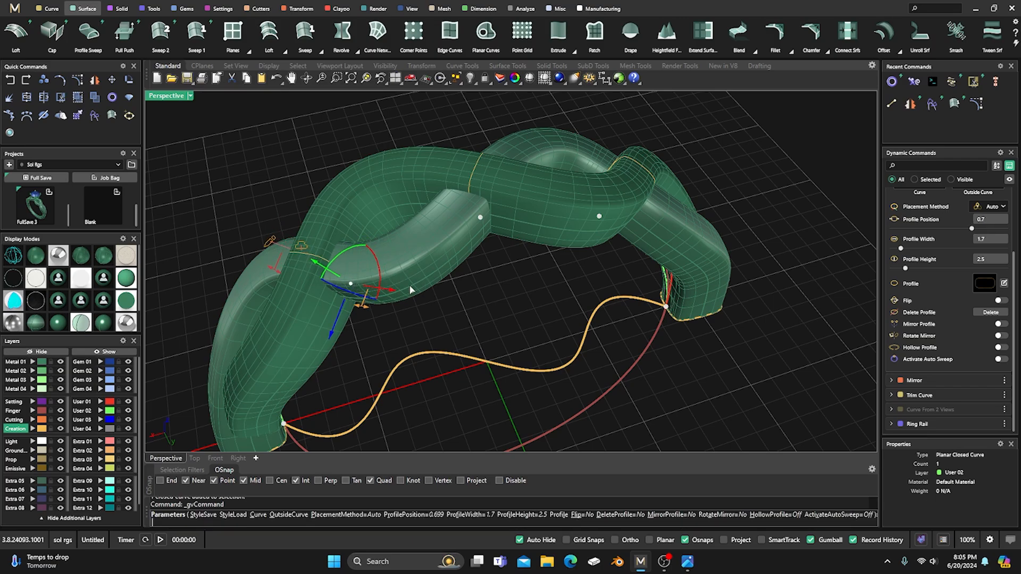
{"action": "right_click", "coordinate": [383, 308]}
Step: Edit the yellow profiles' placement and move the intermediate profile at position 0.33 to about 0.307
{"action": "left_click", "coordinate": [17, 256]}
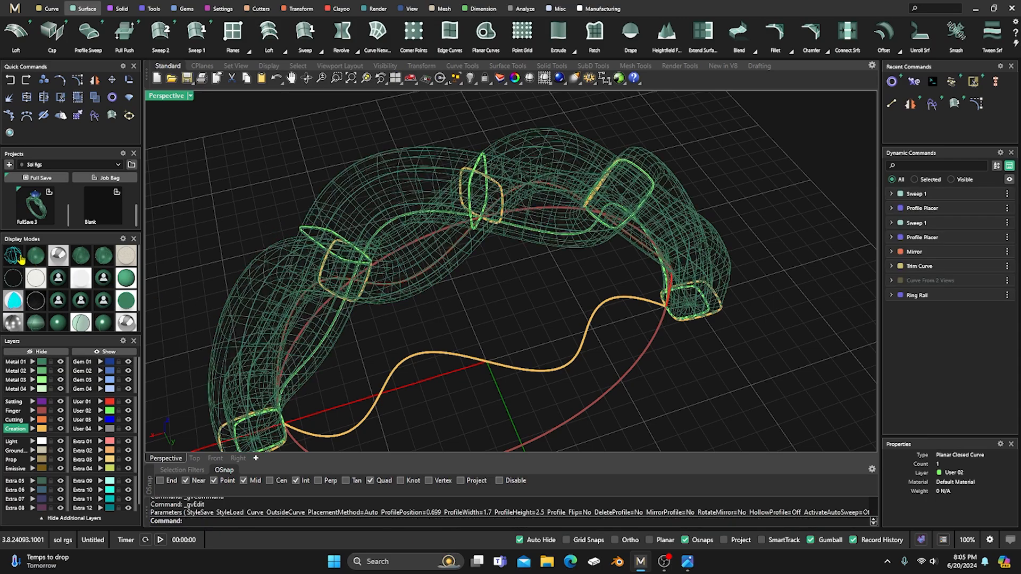
{"action": "left_click", "coordinate": [327, 264]}
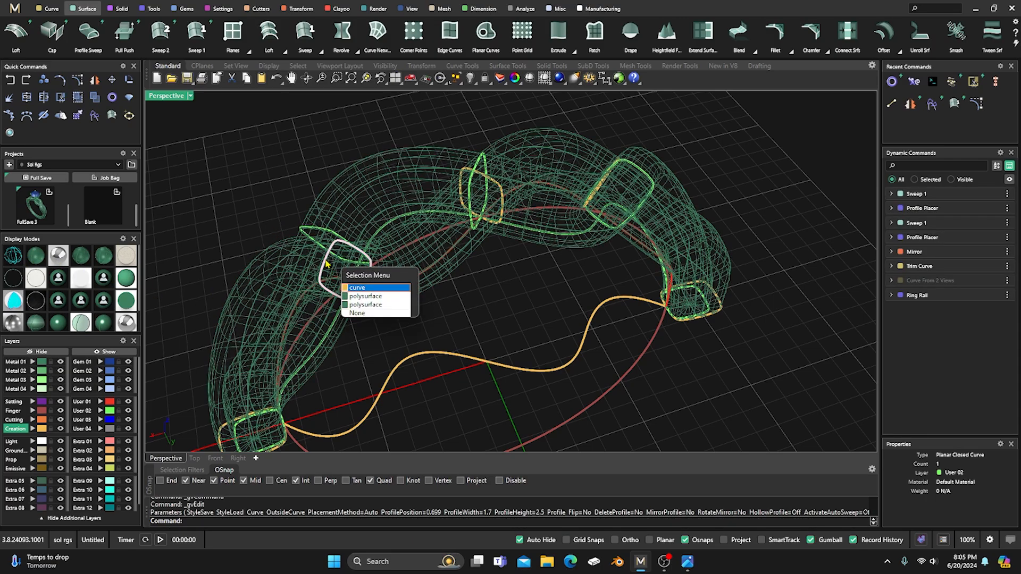
{"action": "left_click", "coordinate": [363, 290]}
{"action": "left_click", "coordinate": [995, 209]}
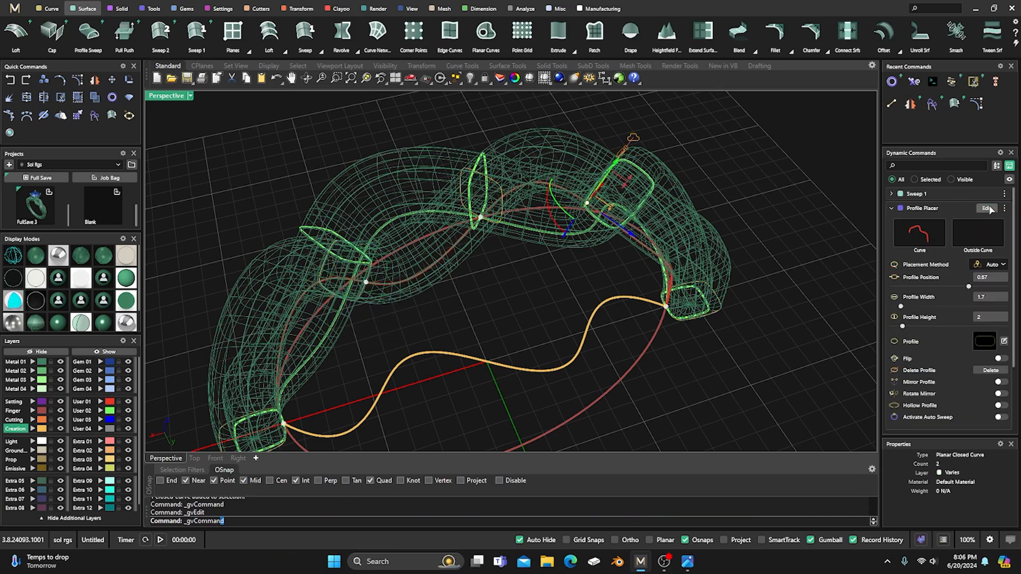
{"action": "left_click", "coordinate": [41, 255]}
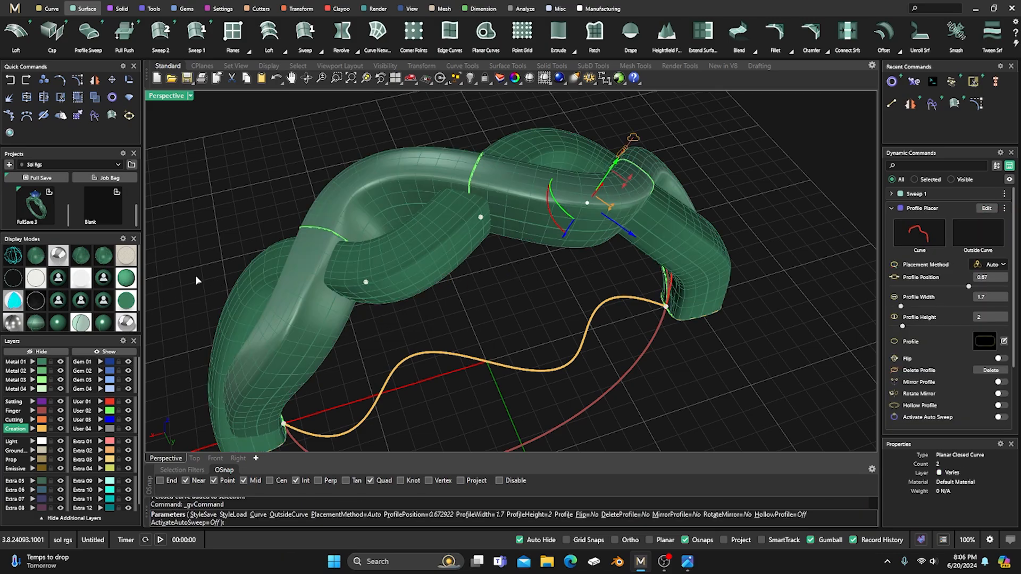
{"action": "mouse_move", "coordinate": [406, 299]}
{"action": "right_mouse_down"}
{"action": "mouse_move", "coordinate": [456, 273]}
{"action": "mouse_move", "coordinate": [442, 286]}
{"action": "right_mouse_up"}
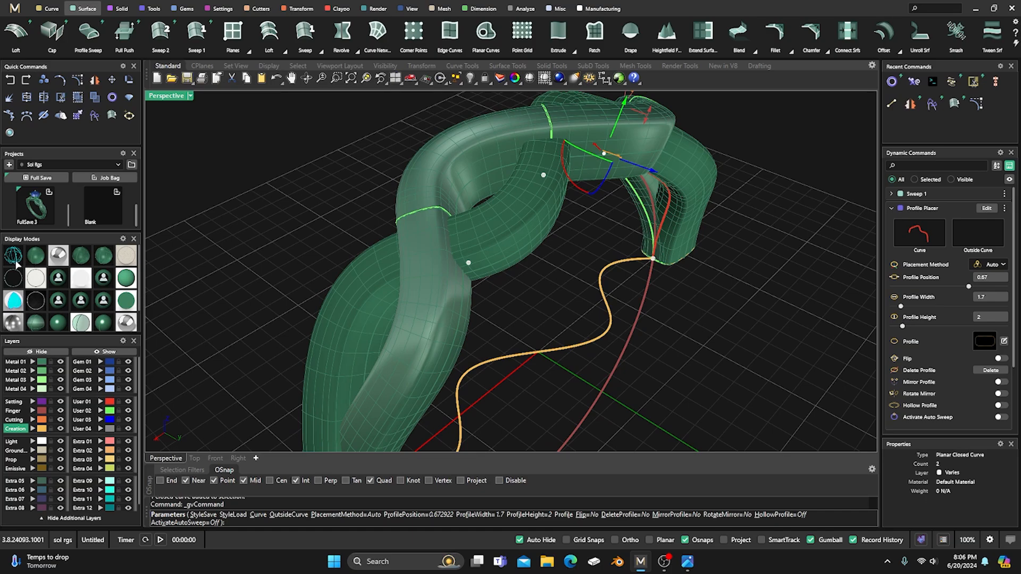
{"action": "left_click", "coordinate": [15, 256]}
{"action": "right_click_drag", "start_coordinate": [170, 285], "coordinate": [388, 277]}
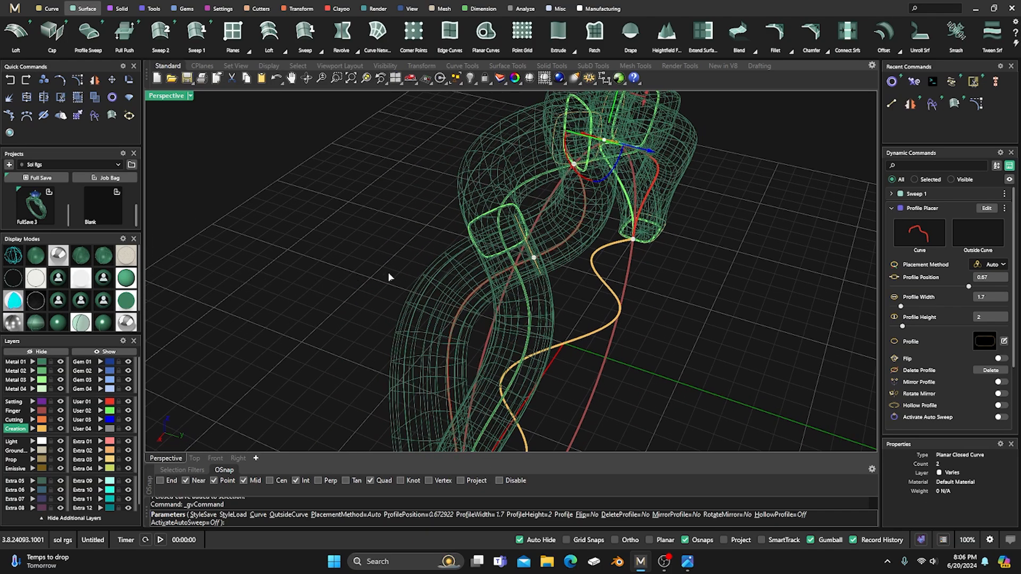
{"action": "left_click", "coordinate": [529, 263]}
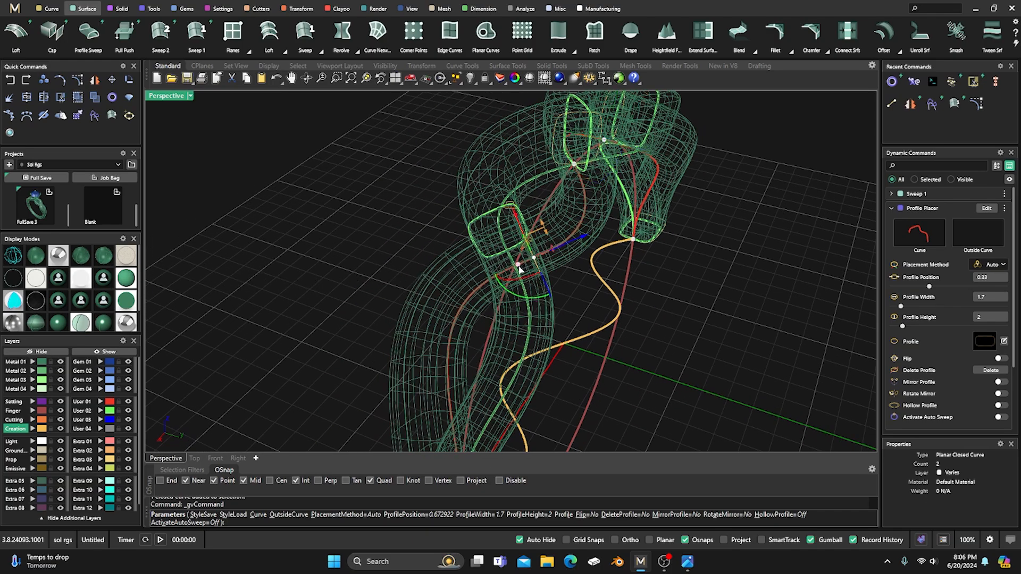
{"action": "left_click_drag", "start_coordinate": [535, 261], "coordinate": [516, 267]}
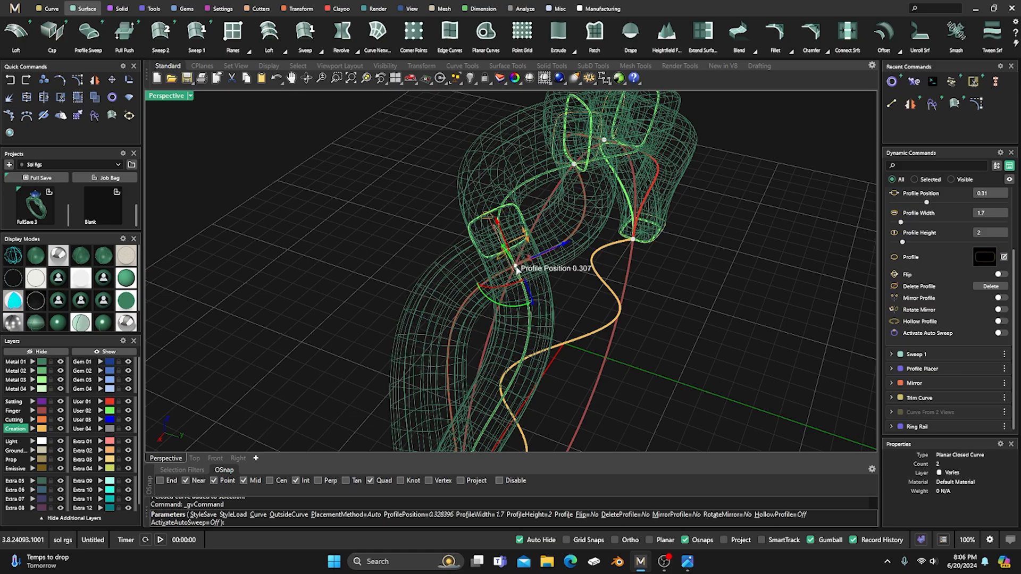
Step: Move the yellow strand's matching profile on the opposite side to about position 0.694 and finish the edit
{"action": "right_click_drag", "start_coordinate": [452, 311], "coordinate": [348, 311]}
{"action": "right_click_drag", "start_coordinate": [504, 312], "coordinate": [515, 244]}
{"action": "left_click", "coordinate": [516, 222]}
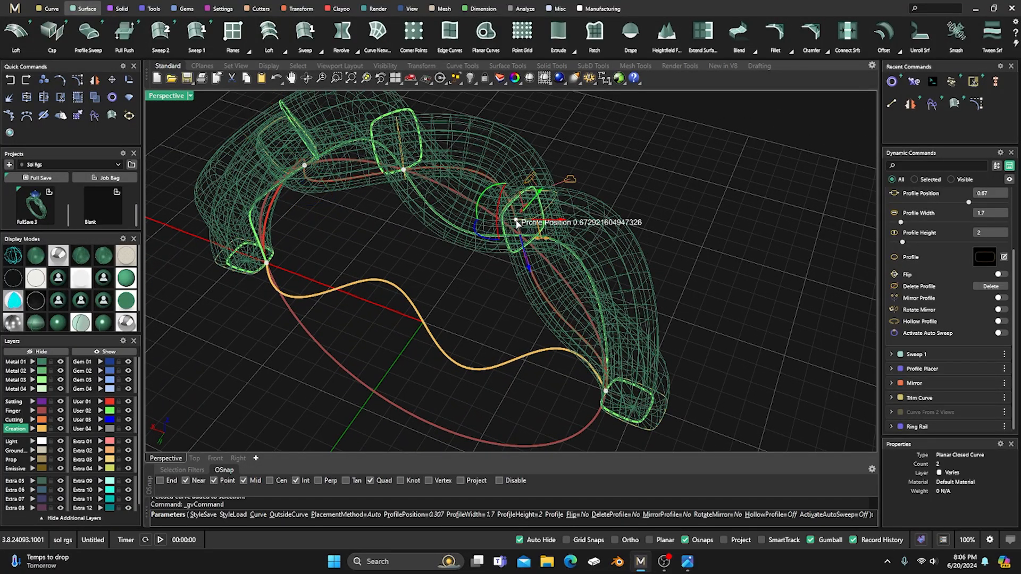
{"action": "left_click_drag", "start_coordinate": [517, 223], "coordinate": [520, 238]}
{"action": "right_click_drag", "start_coordinate": [503, 280], "coordinate": [526, 298]}
{"action": "right_click", "coordinate": [521, 294]}
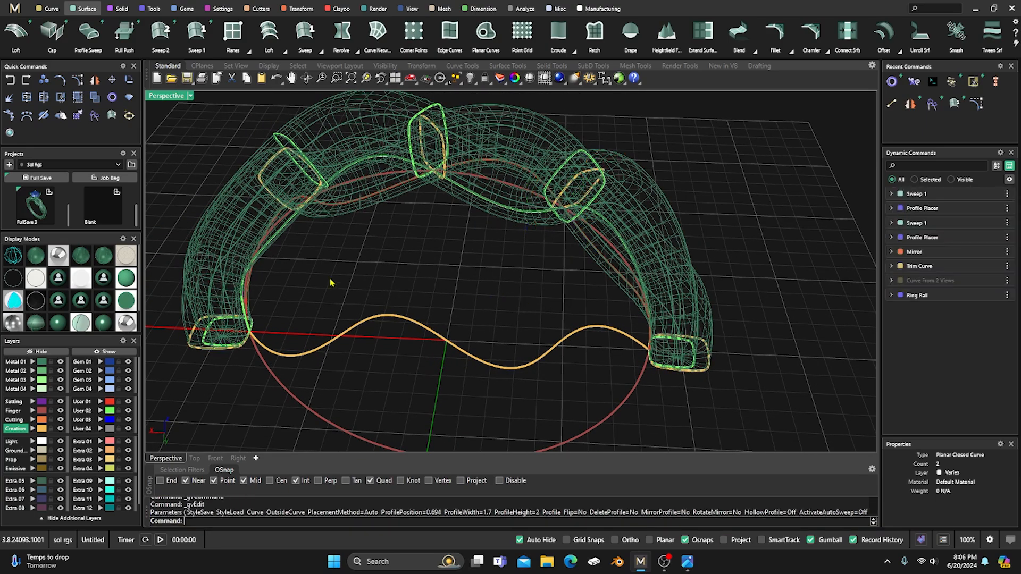
Step: Reopen the green profiles' placement for editing and move the first intermediate profile to about position 0.306
{"action": "left_click", "coordinate": [440, 108]}
{"action": "left_click", "coordinate": [439, 107]}
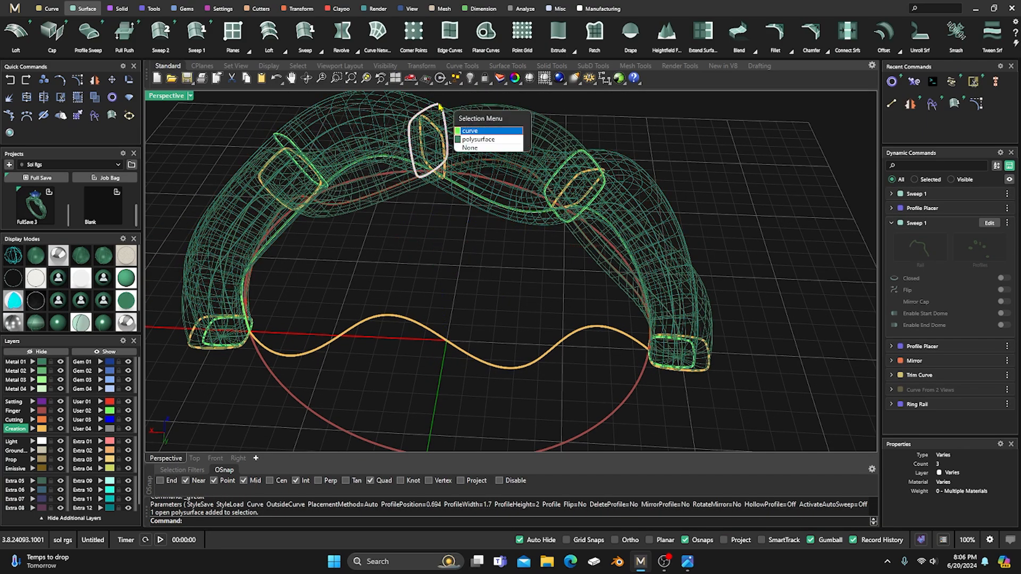
{"action": "left_click", "coordinate": [470, 130]}
{"action": "left_click", "coordinate": [986, 220]}
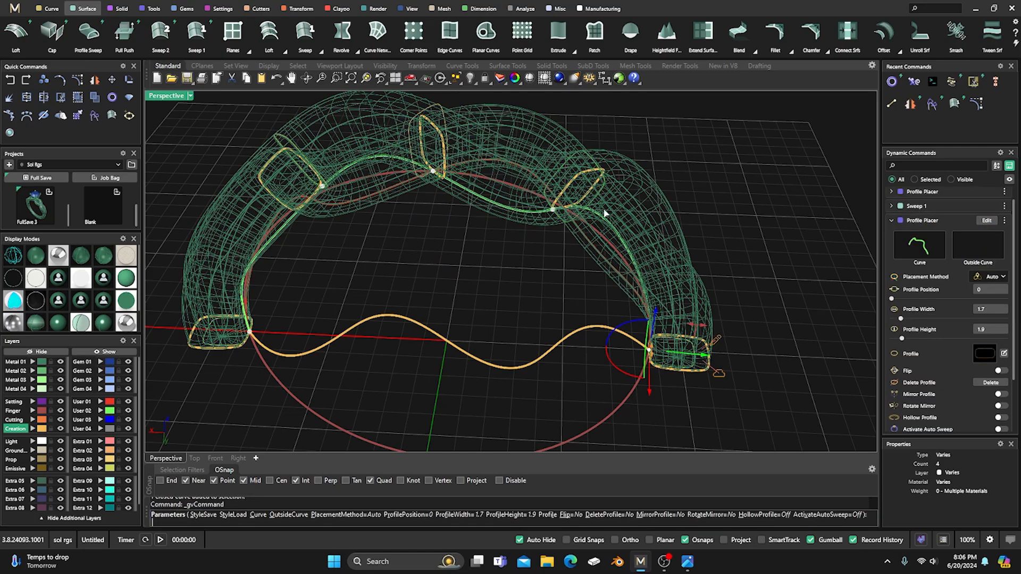
{"action": "left_click", "coordinate": [553, 211]}
{"action": "right_click_drag", "start_coordinate": [549, 246], "coordinate": [471, 263]}
{"action": "left_click_drag", "start_coordinate": [460, 215], "coordinate": [477, 219]}
Step: Move the green strand's other intermediate profile to about position 0.694 and finish the placement edit
{"action": "right_click_drag", "start_coordinate": [477, 219], "coordinate": [368, 204]}
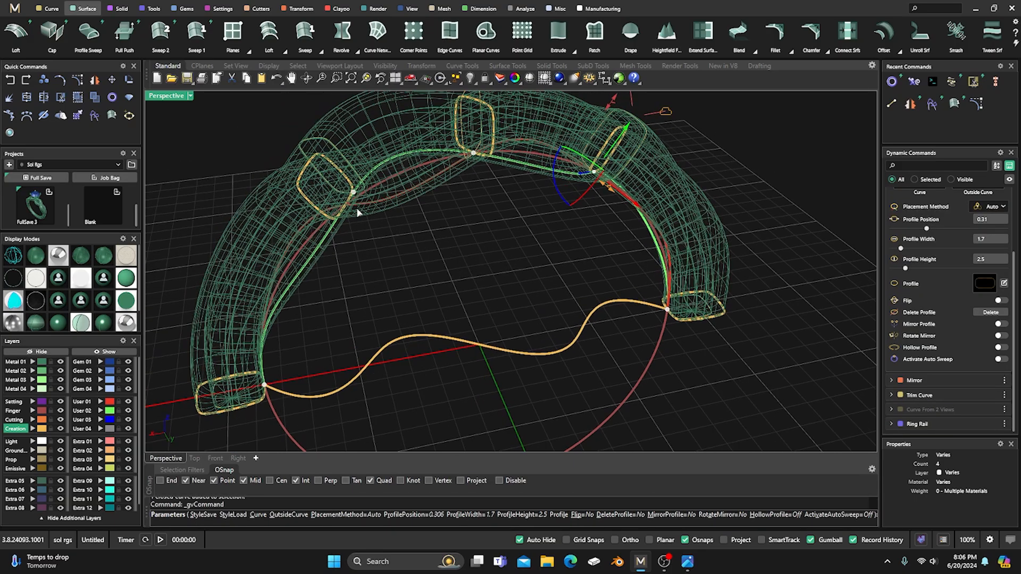
{"action": "left_click", "coordinate": [354, 195]}
{"action": "left_click_drag", "start_coordinate": [354, 194], "coordinate": [344, 205]}
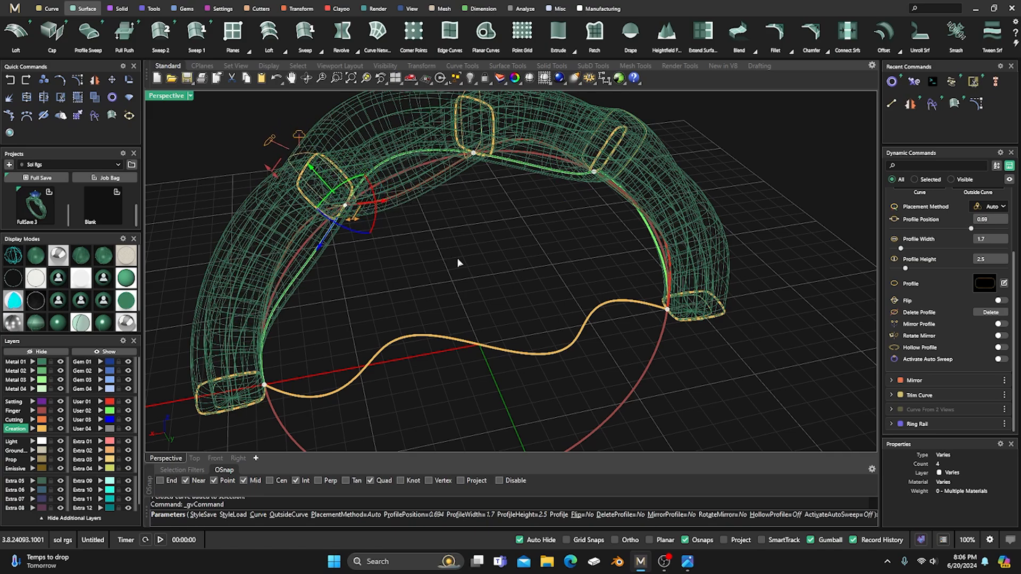
{"action": "right_click", "coordinate": [458, 259]}
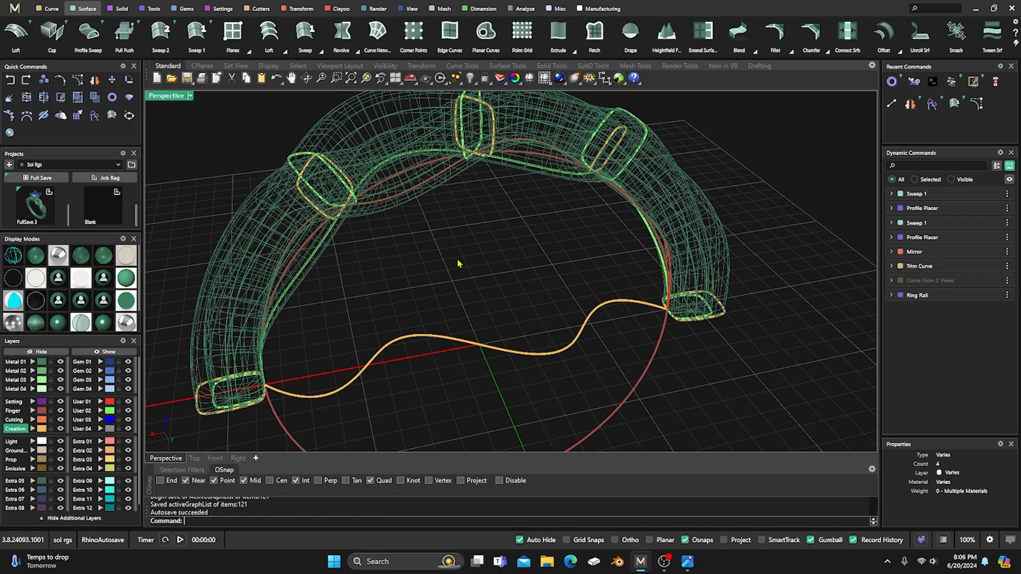
Step: Inspect the braided band in a rendered display from above and from underneath, checking the strand shapes and openings
{"action": "left_click", "coordinate": [43, 324]}
{"action": "scroll", "coordinate": [432, 279], "scroll_direction": "down", "scroll_amount": 5}
{"action": "mouse_move", "coordinate": [419, 312]}
{"action": "right_mouse_down"}
{"action": "mouse_move", "coordinate": [397, 298]}
{"action": "mouse_move", "coordinate": [401, 356]}
{"action": "mouse_move", "coordinate": [437, 332]}
{"action": "mouse_move", "coordinate": [433, 289]}
{"action": "mouse_move", "coordinate": [411, 284]}
{"action": "right_mouse_up"}
{"action": "left_click", "coordinate": [64, 326]}
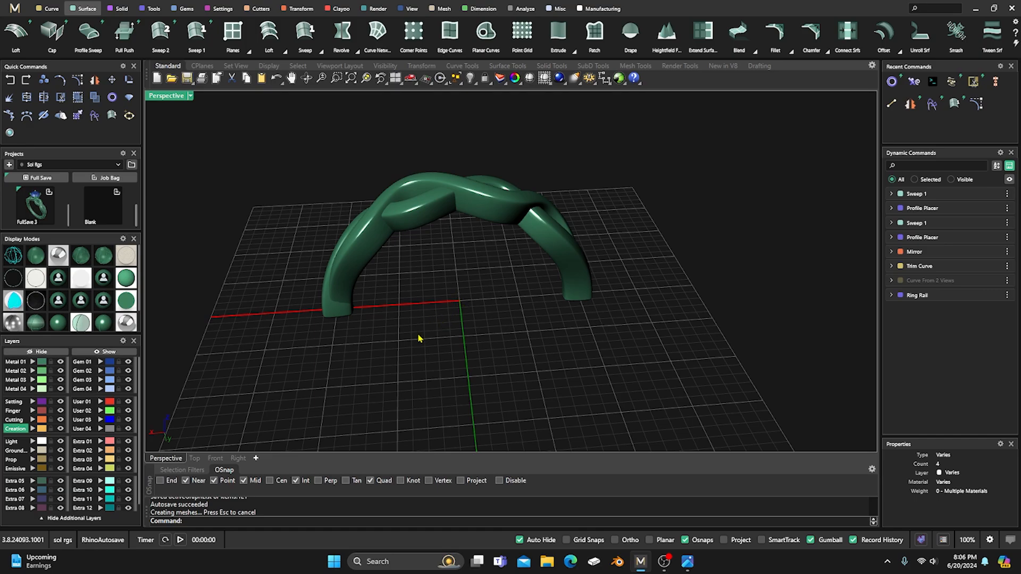
{"action": "right_click_drag", "start_coordinate": [449, 382], "coordinate": [480, 244]}
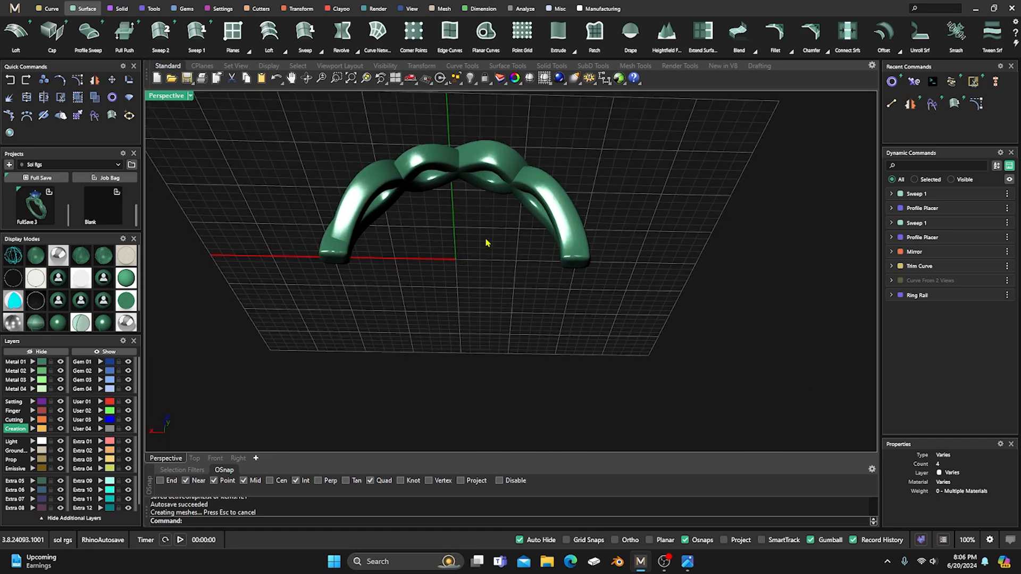
{"action": "scroll", "coordinate": [553, 223], "scroll_direction": "up", "scroll_amount": 3}
{"action": "right_click_drag", "start_coordinate": [553, 223], "coordinate": [512, 230]}
Step: Edit one strand's sweep to turn off its mirror cap, start dome and end dome, and accept the change
{"action": "left_click", "coordinate": [512, 230]}
{"action": "mouse_move", "coordinate": [506, 298]}
{"action": "right_mouse_down"}
{"action": "mouse_move", "coordinate": [506, 242]}
{"action": "mouse_move", "coordinate": [521, 286]}
{"action": "right_mouse_up"}
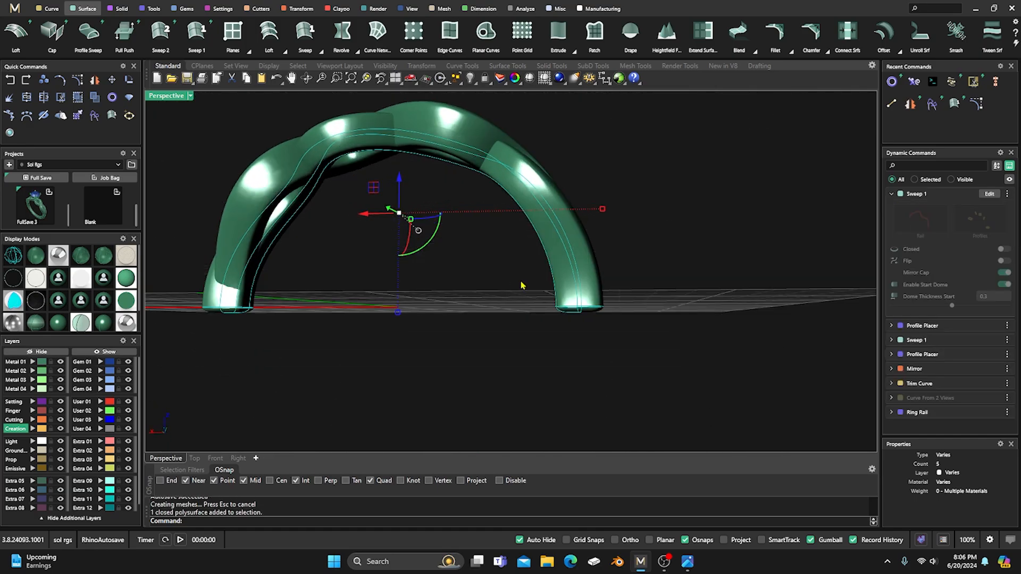
{"action": "left_click", "coordinate": [989, 194]}
{"action": "left_click", "coordinate": [1004, 273]}
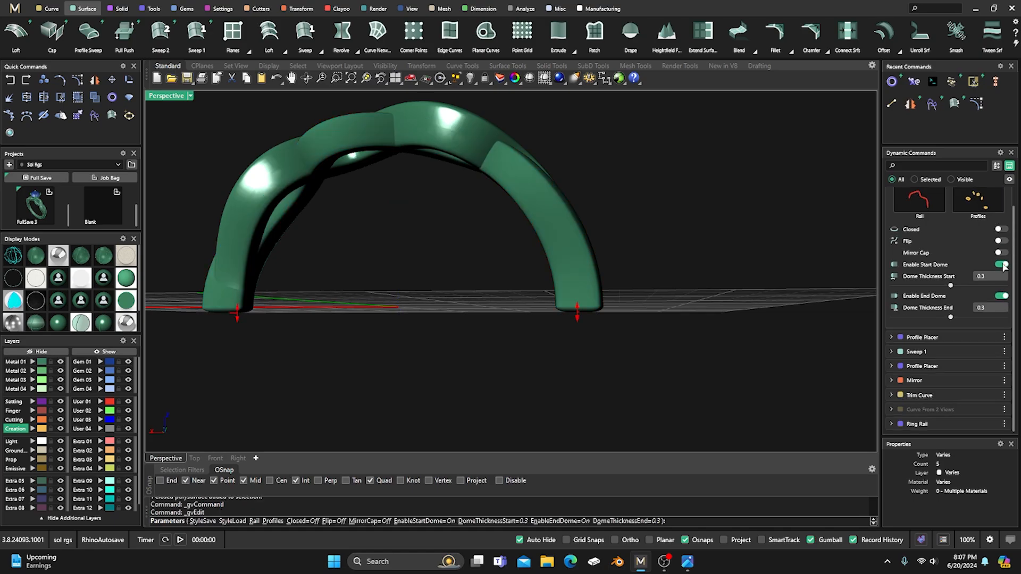
{"action": "left_click", "coordinate": [1002, 264]}
{"action": "left_click", "coordinate": [1002, 276]}
{"action": "right_click_drag", "start_coordinate": [869, 303], "coordinate": [610, 263]}
{"action": "right_click", "coordinate": [647, 228]}
Step: Show the four-viewport layout and frame the whole braided band in the Top and Front views
{"action": "scroll", "coordinate": [647, 228], "scroll_direction": "down", "scroll_amount": 6}
{"action": "right_click_drag", "start_coordinate": [647, 228], "coordinate": [548, 337]}
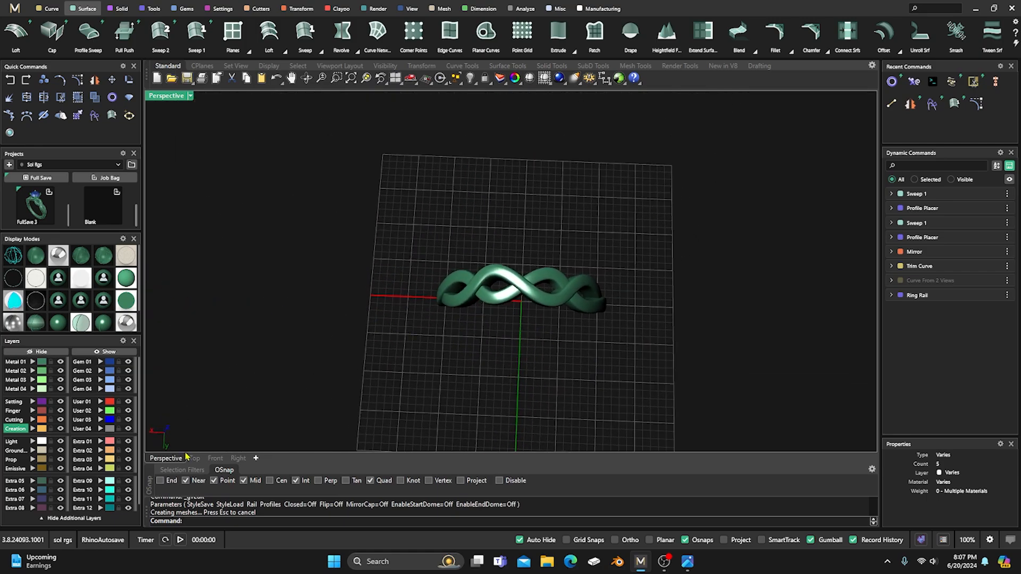
{"action": "double_click", "coordinate": [173, 99]}
{"action": "scroll", "coordinate": [267, 170], "scroll_direction": "down", "scroll_amount": 12}
{"action": "right_click_drag", "start_coordinate": [308, 213], "coordinate": [295, 215]}
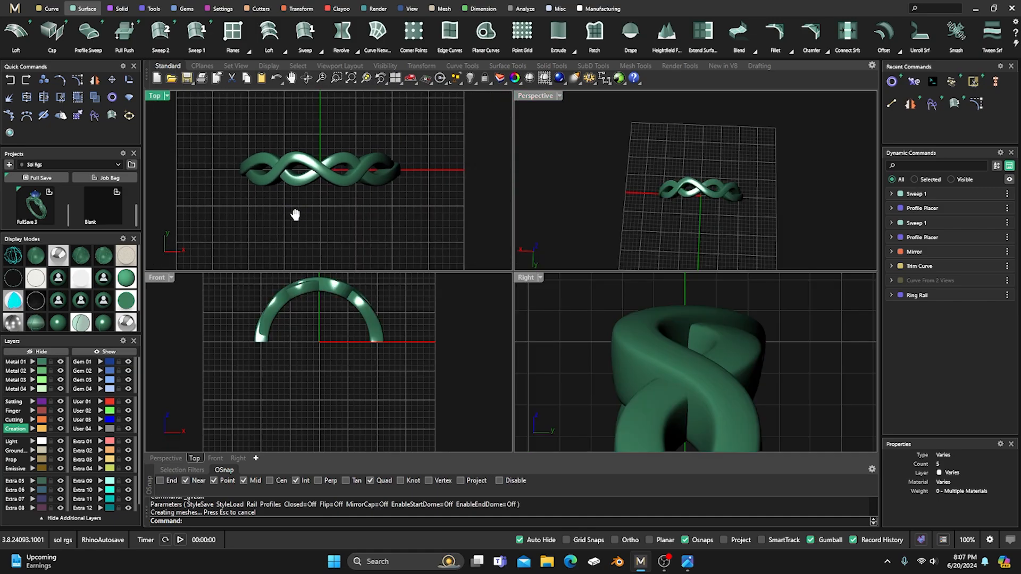
{"action": "scroll", "coordinate": [297, 205], "scroll_direction": "up", "scroll_amount": 4}
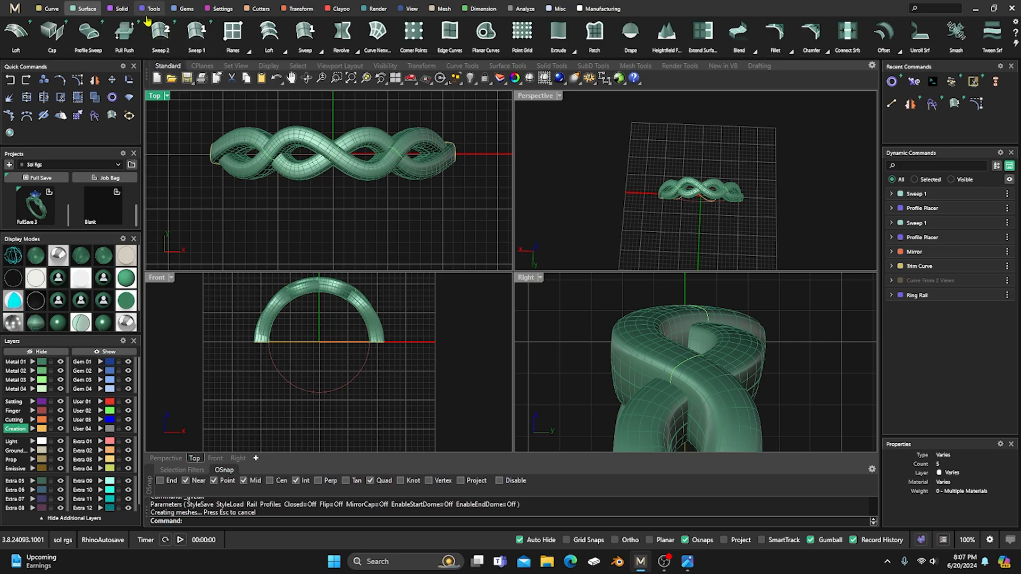
Step: Place a single round diamond on the ring rail and raise it above the band to a Z offset of 7.2
{"action": "left_click", "coordinate": [185, 9]}
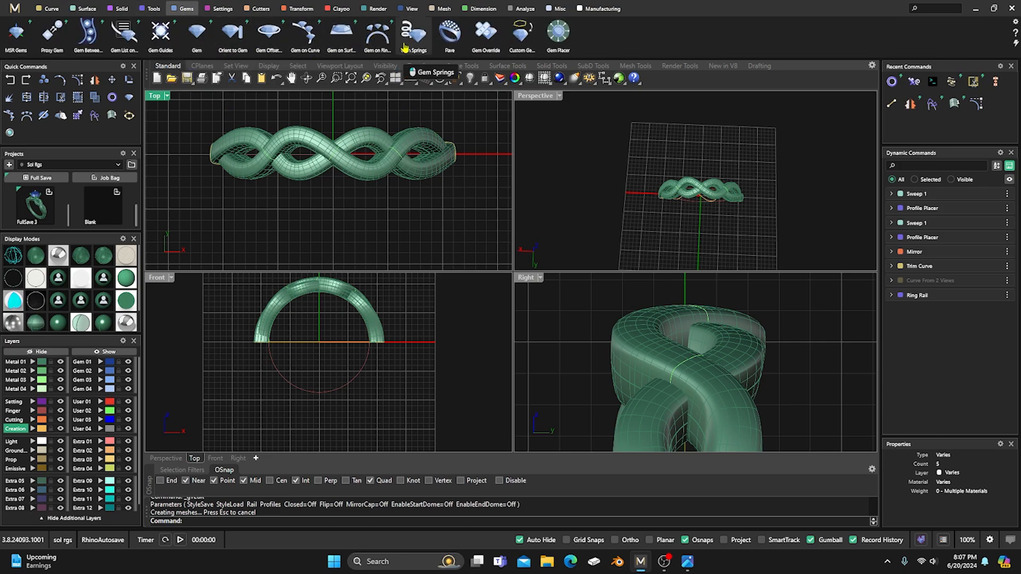
{"action": "left_click", "coordinate": [377, 33]}
{"action": "right_click_drag", "start_coordinate": [406, 333], "coordinate": [405, 387]}
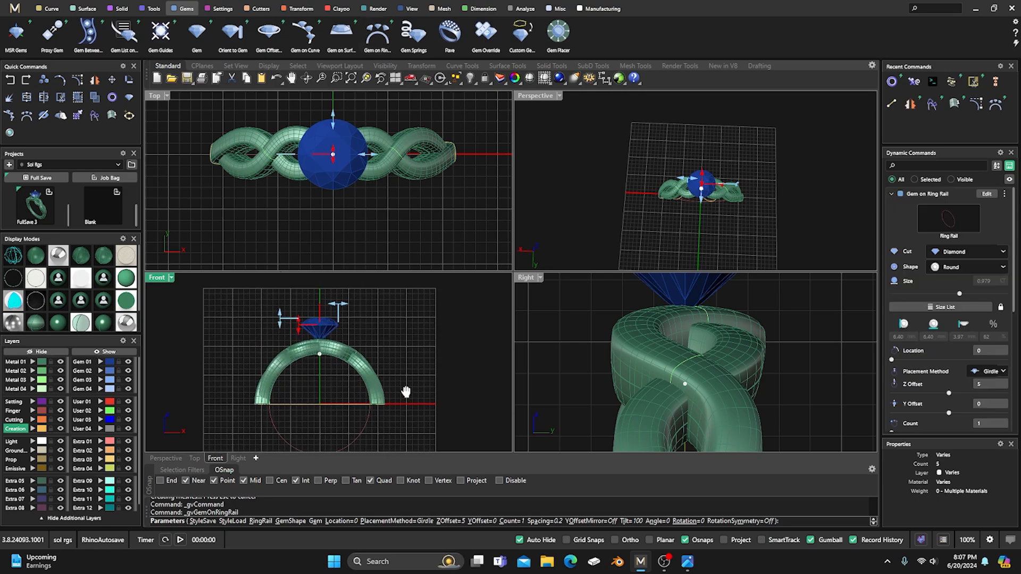
{"action": "left_click_drag", "start_coordinate": [299, 333], "coordinate": [302, 319]}
{"action": "right_click", "coordinate": [376, 322]}
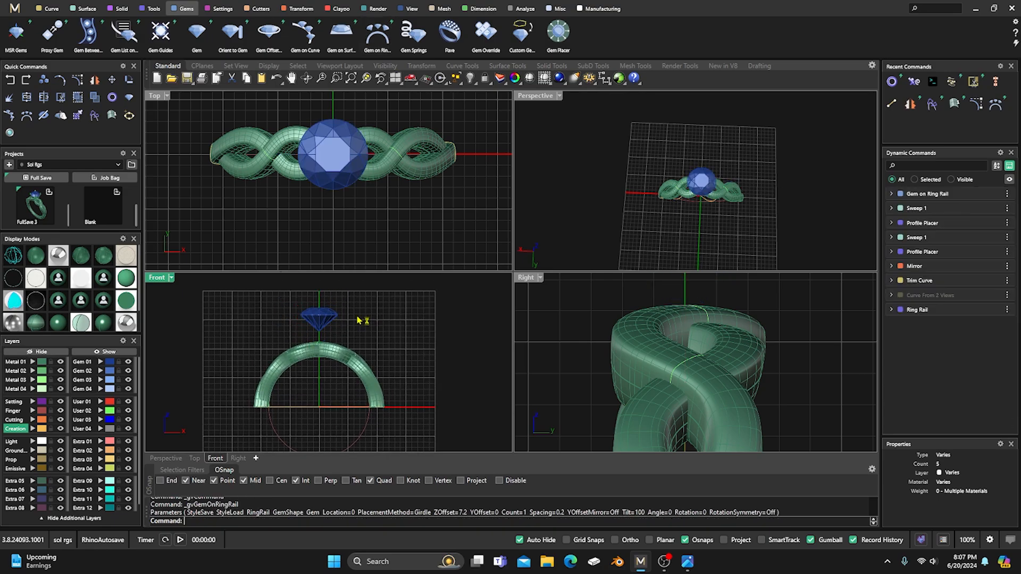
{"action": "left_click", "coordinate": [130, 166]}
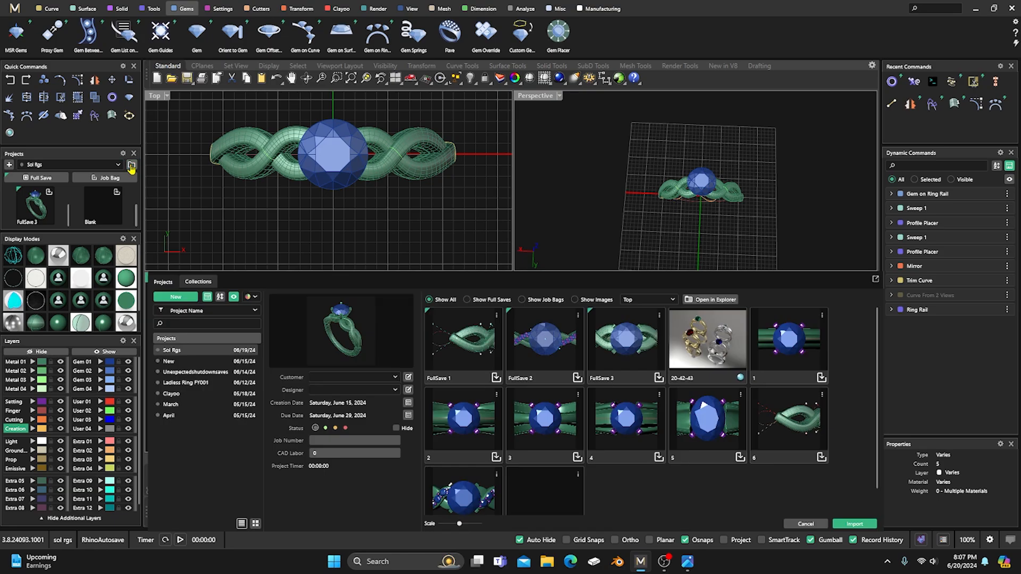
{"action": "left_click", "coordinate": [197, 282]}
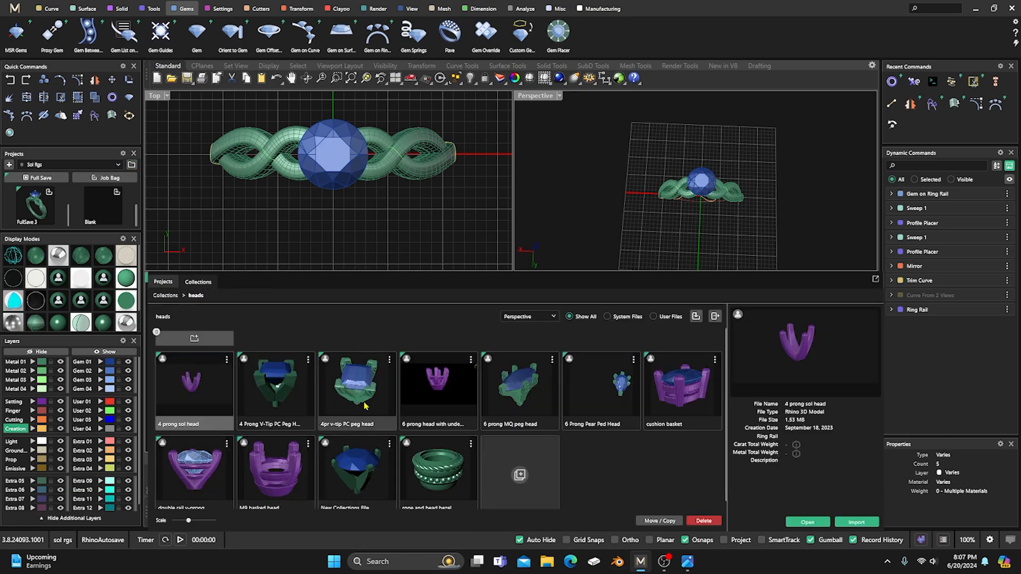
{"action": "double_click", "coordinate": [364, 481]}
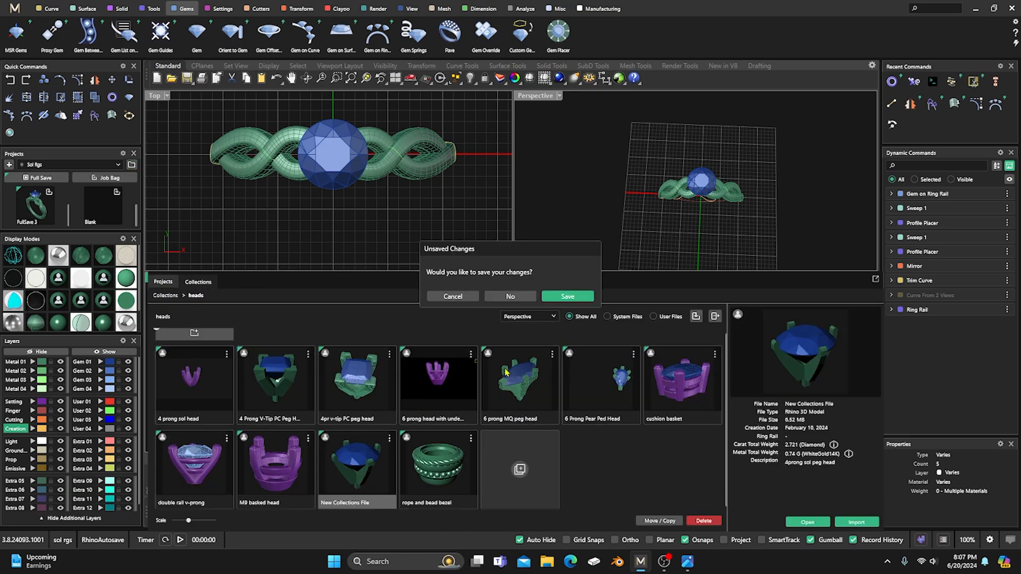
{"action": "left_click", "coordinate": [446, 299]}
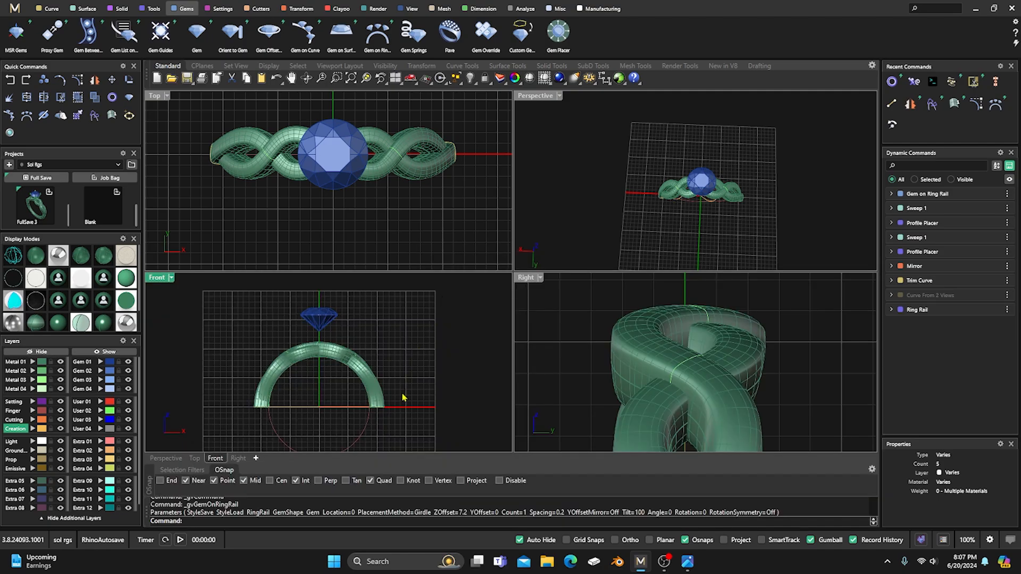
Step: Import the four-prong peg head "New Collections File" from the heads collection into the current model and deselect it
{"action": "left_click", "coordinate": [131, 165]}
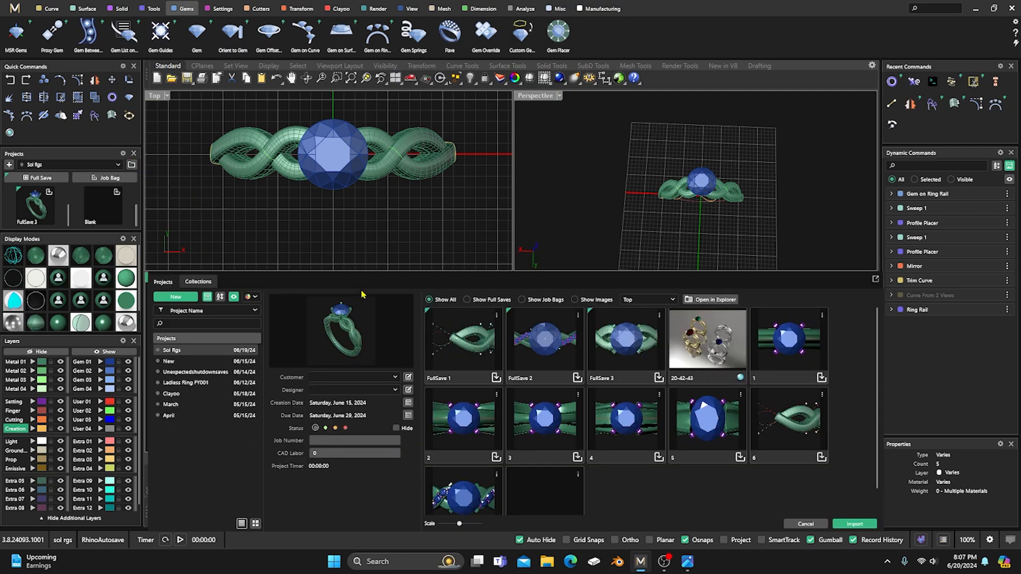
{"action": "left_click", "coordinate": [194, 282]}
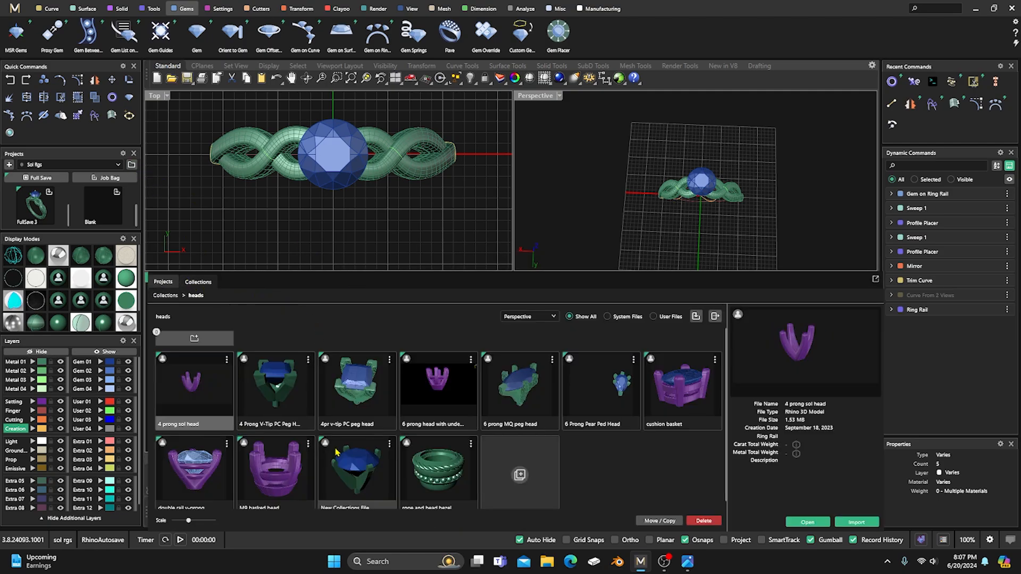
{"action": "left_click", "coordinate": [359, 470]}
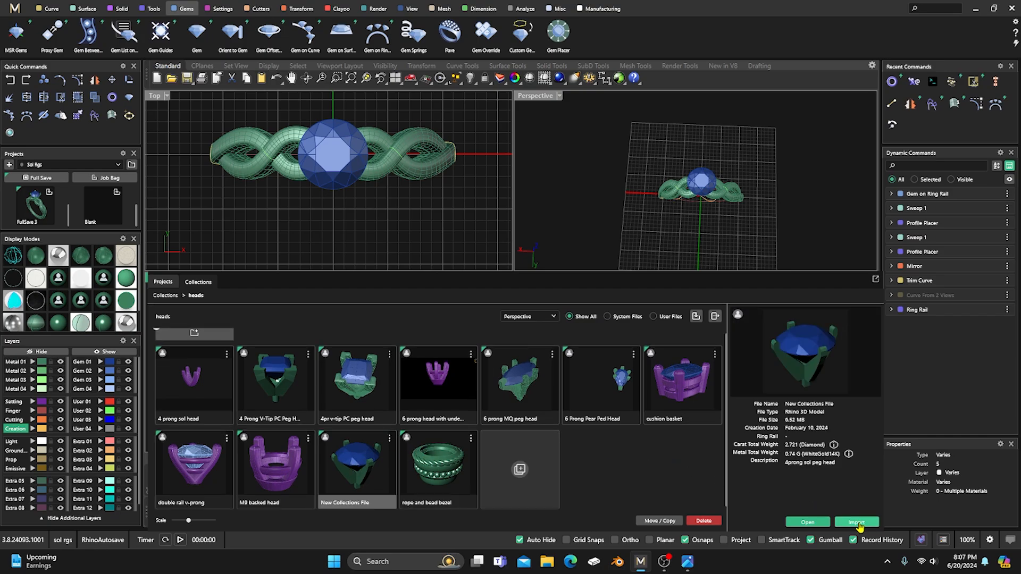
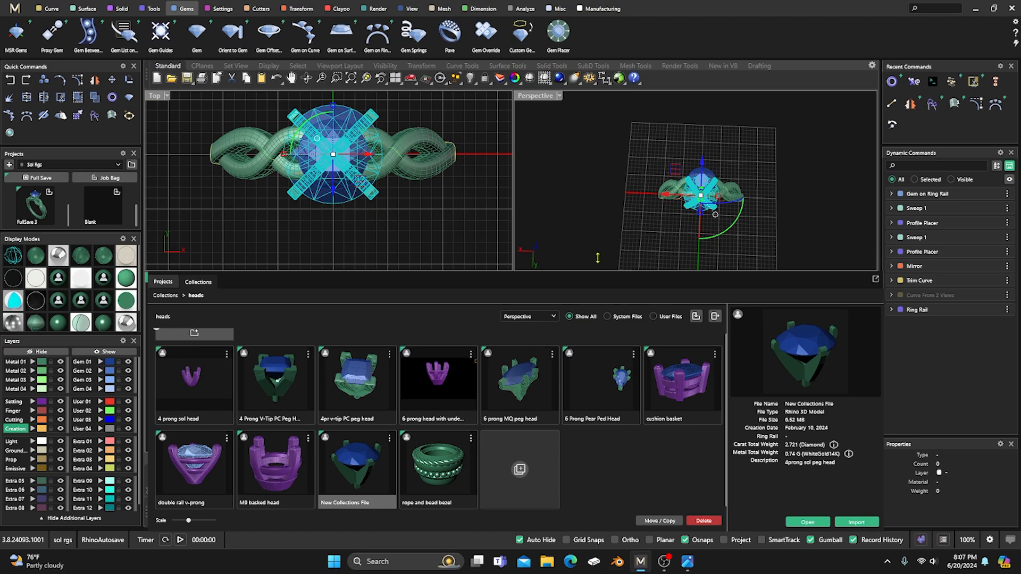
{"action": "left_click", "coordinate": [819, 253]}
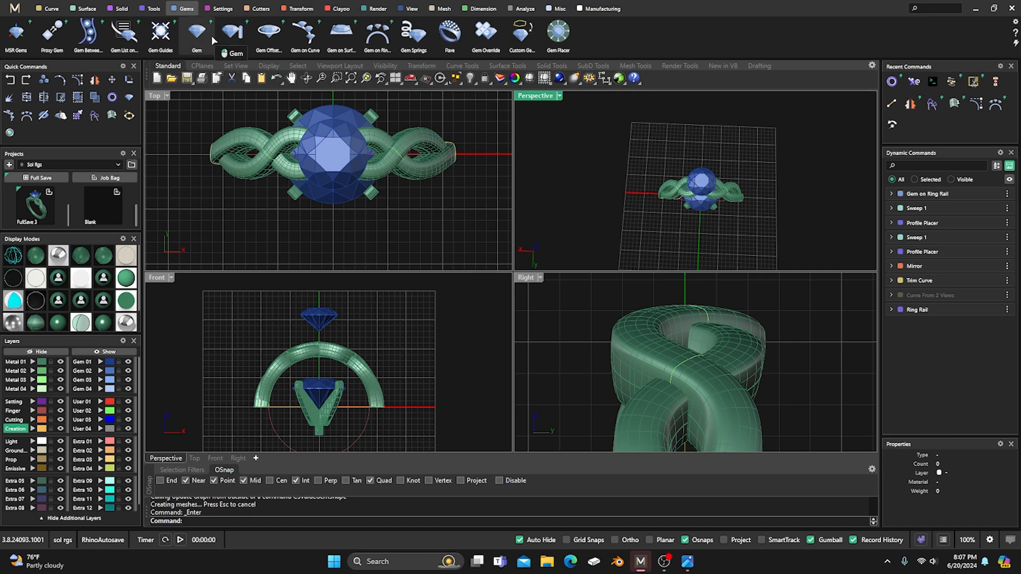
Step: Orient the imported four-prong head from its own gem to the diamond above the band, keeping uniform scale 1
{"action": "left_click", "coordinate": [232, 32]}
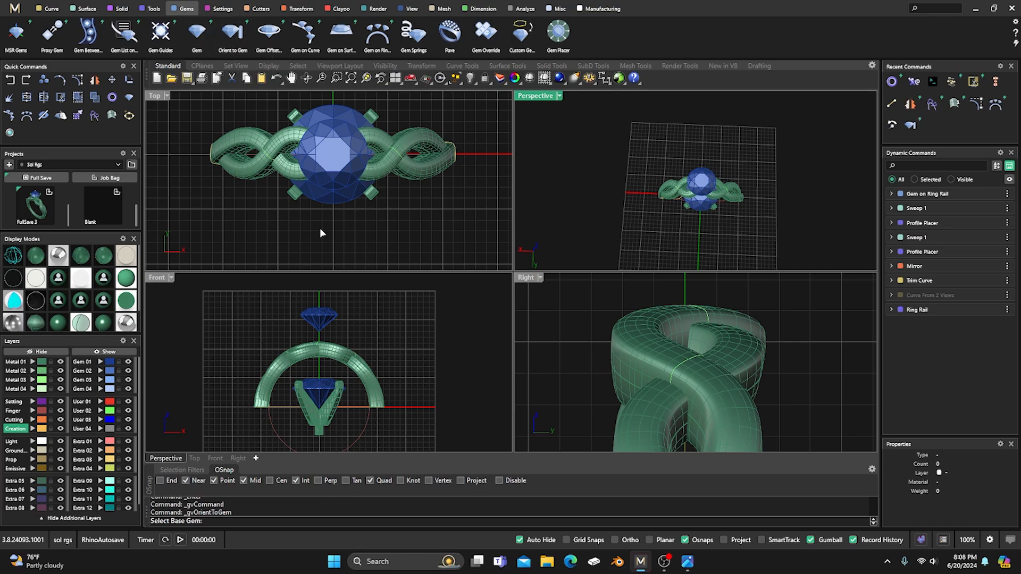
{"action": "left_click", "coordinate": [318, 389]}
{"action": "left_click", "coordinate": [332, 413]}
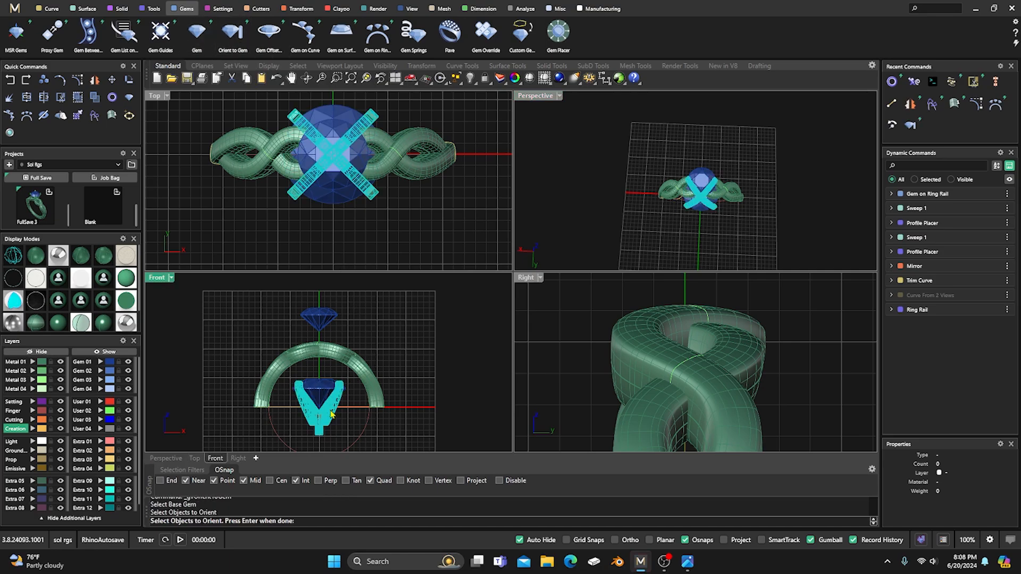
{"action": "key", "text": "Return"}
{"action": "left_click", "coordinate": [326, 316]}
{"action": "key", "text": "Return"}
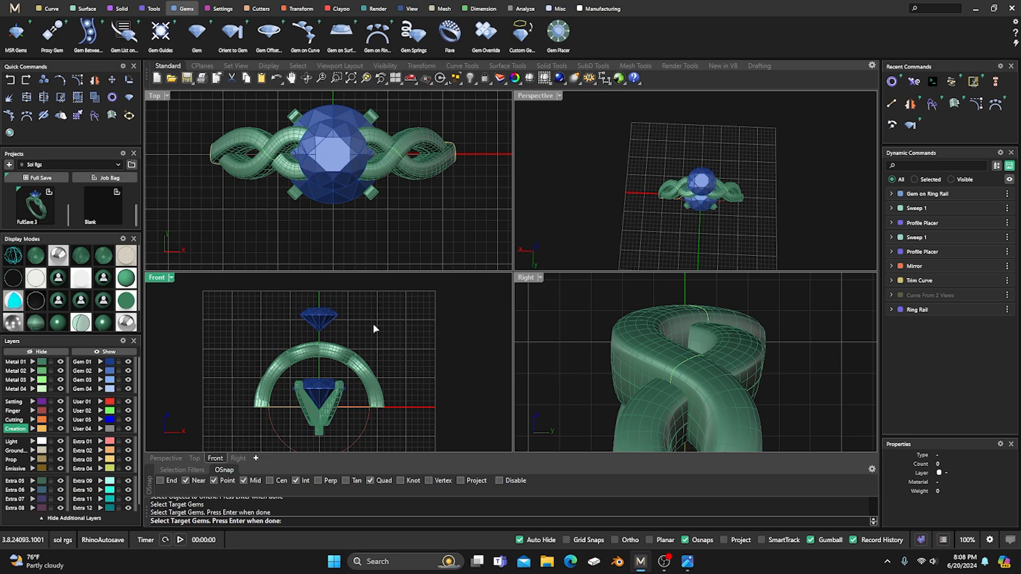
{"action": "scroll", "coordinate": [375, 327], "scroll_direction": "up", "scroll_amount": 4}
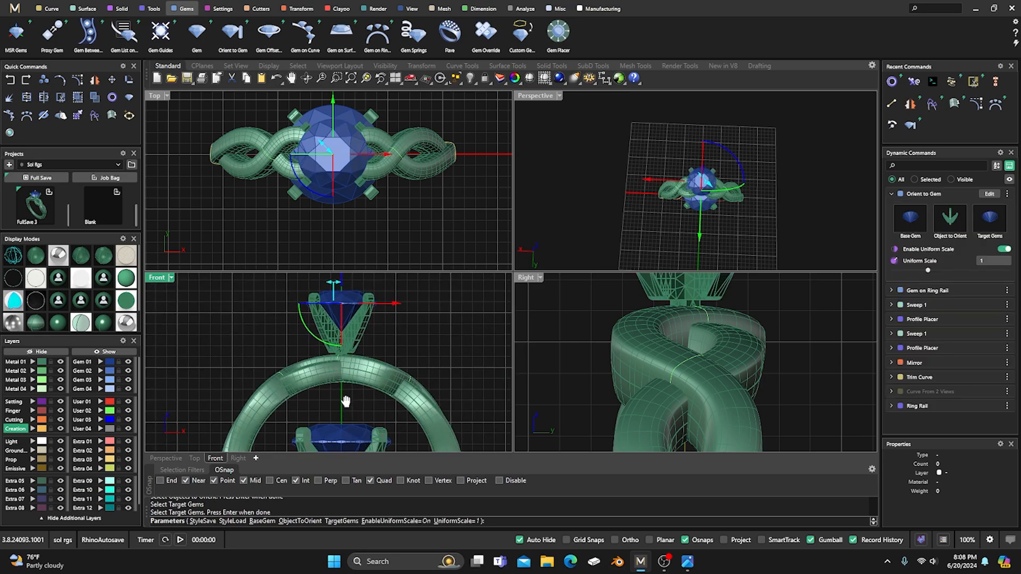
{"action": "key", "text": "Return"}
Step: Lower the center diamond on the ring rail to a Z offset of 6.8 and accept the edit
{"action": "left_click", "coordinate": [353, 311]}
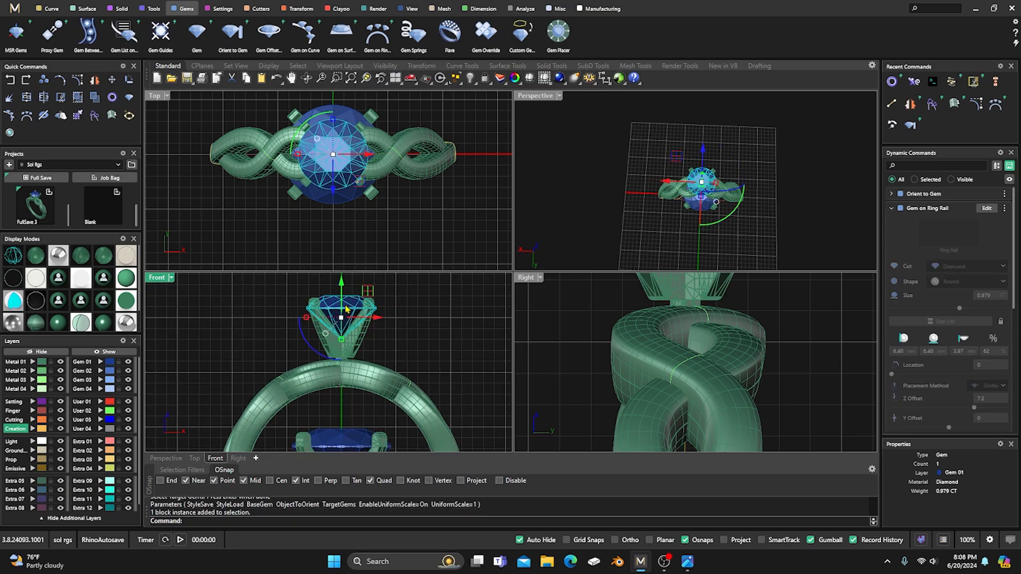
{"action": "left_click", "coordinate": [987, 208]}
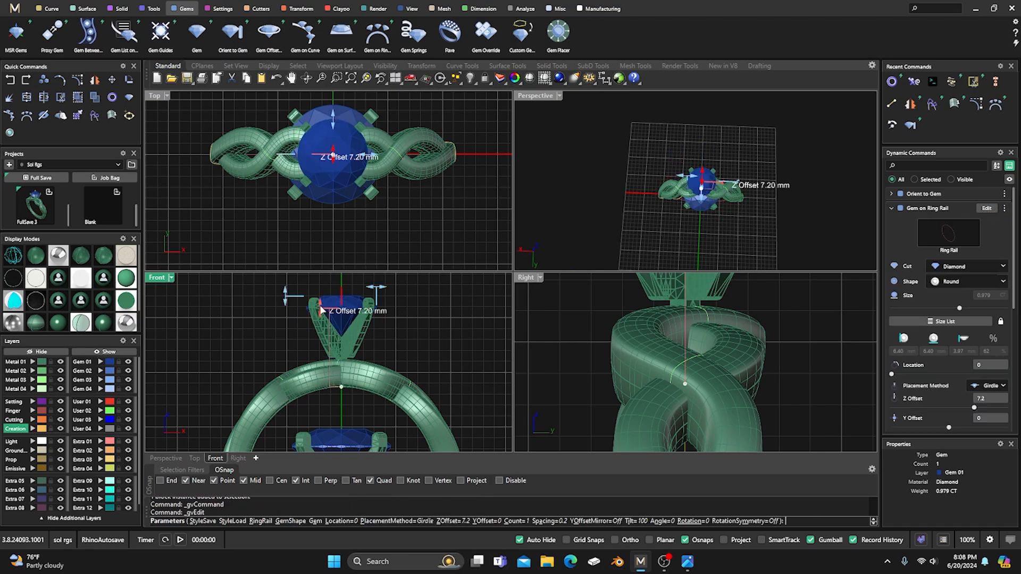
{"action": "left_click_drag", "start_coordinate": [321, 310], "coordinate": [326, 320]}
{"action": "right_click", "coordinate": [410, 342]}
{"action": "scroll", "coordinate": [410, 342], "scroll_direction": "down", "scroll_amount": 6}
{"action": "scroll", "coordinate": [394, 340], "scroll_direction": "up", "scroll_amount": 8}
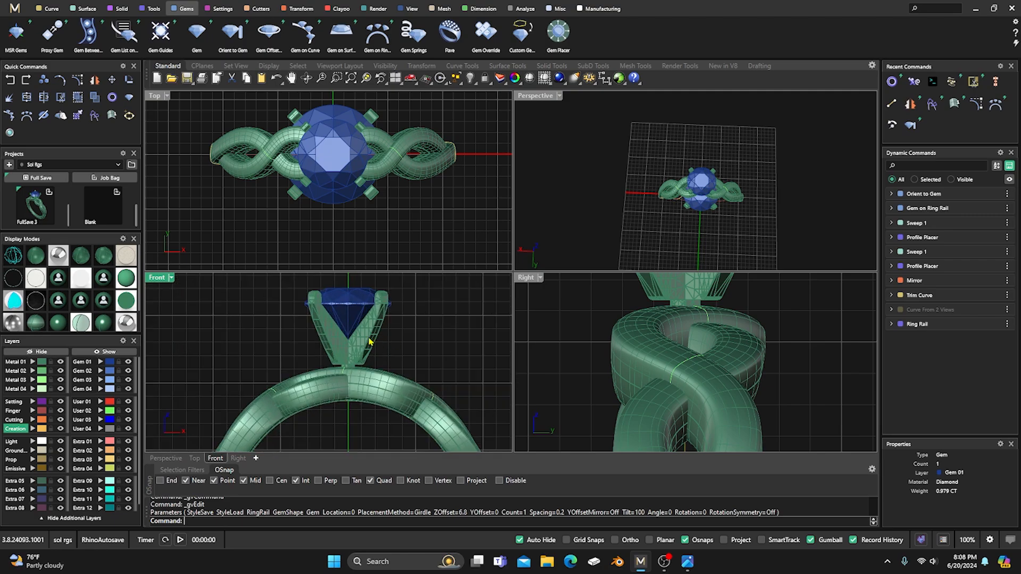
Step: Edit the center diamond's placement on the ring rail to a Z offset of 6.9 and accept it
{"action": "left_click", "coordinate": [347, 296]}
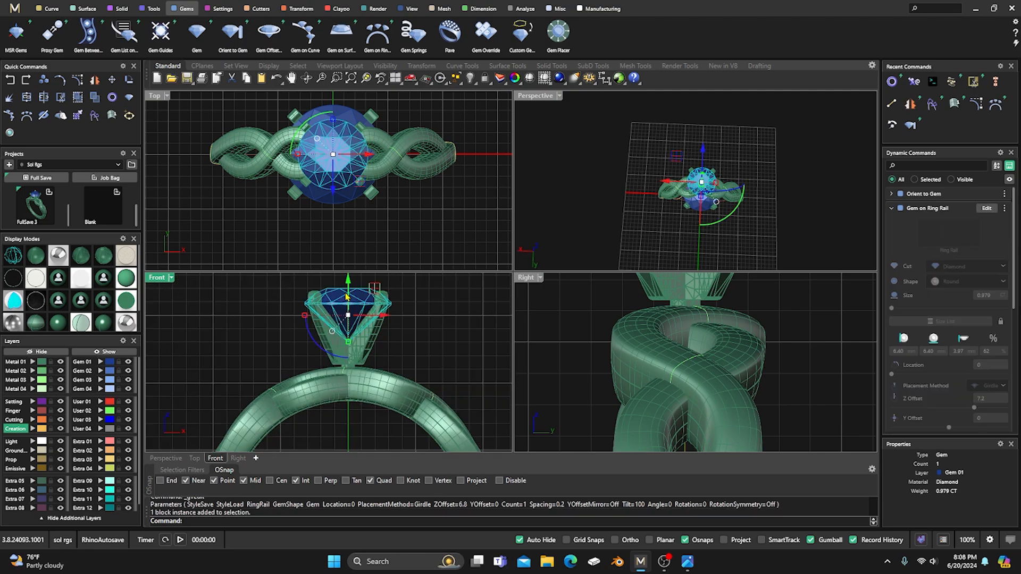
{"action": "left_click", "coordinate": [986, 208]}
{"action": "left_click_drag", "start_coordinate": [321, 309], "coordinate": [326, 313]}
{"action": "key", "text": "Return"}
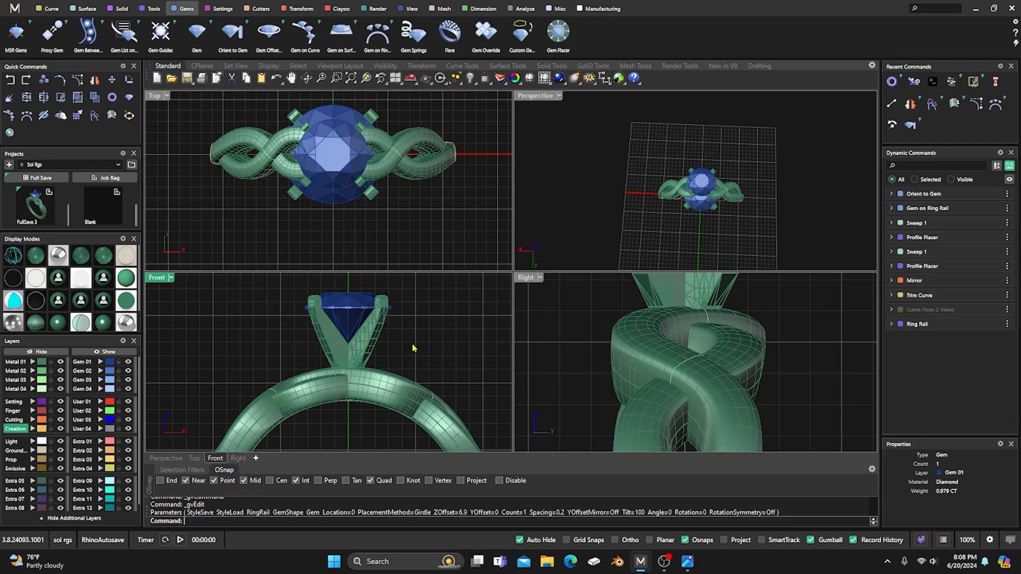
Step: Move the original head and its gem at the ring's center to the User 04 layer and hide that layer
{"action": "scroll", "coordinate": [410, 349], "scroll_direction": "down", "scroll_amount": 5}
{"action": "left_click_drag", "start_coordinate": [395, 423], "coordinate": [357, 371]}
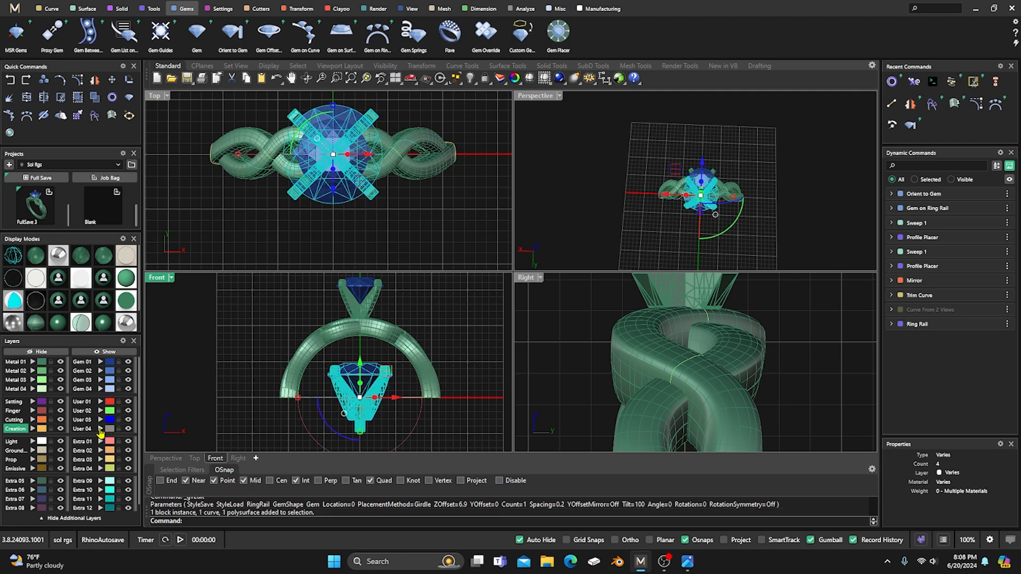
{"action": "left_click", "coordinate": [100, 429]}
{"action": "left_click", "coordinate": [128, 428]}
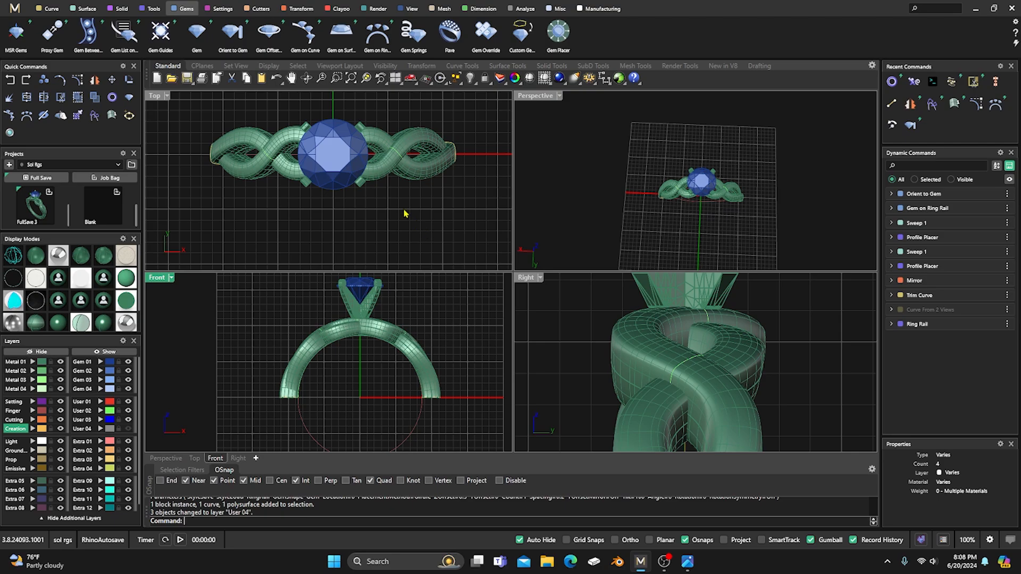
Step: Maximize the Perspective viewport and show the whole ring at an angle, leaving the Gem on Curve command
{"action": "right_click_drag", "start_coordinate": [395, 227], "coordinate": [379, 233]}
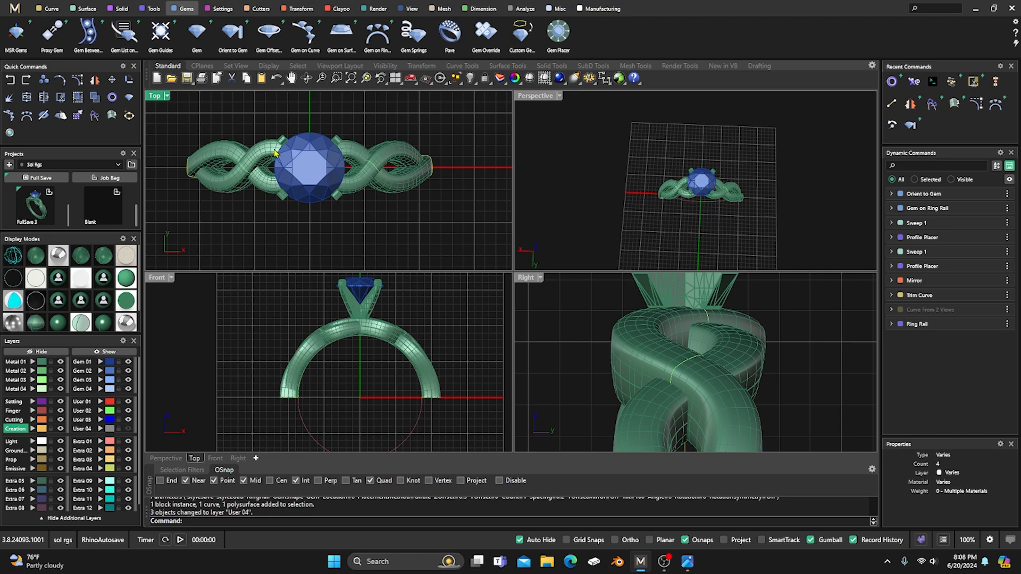
{"action": "left_click", "coordinate": [307, 33]}
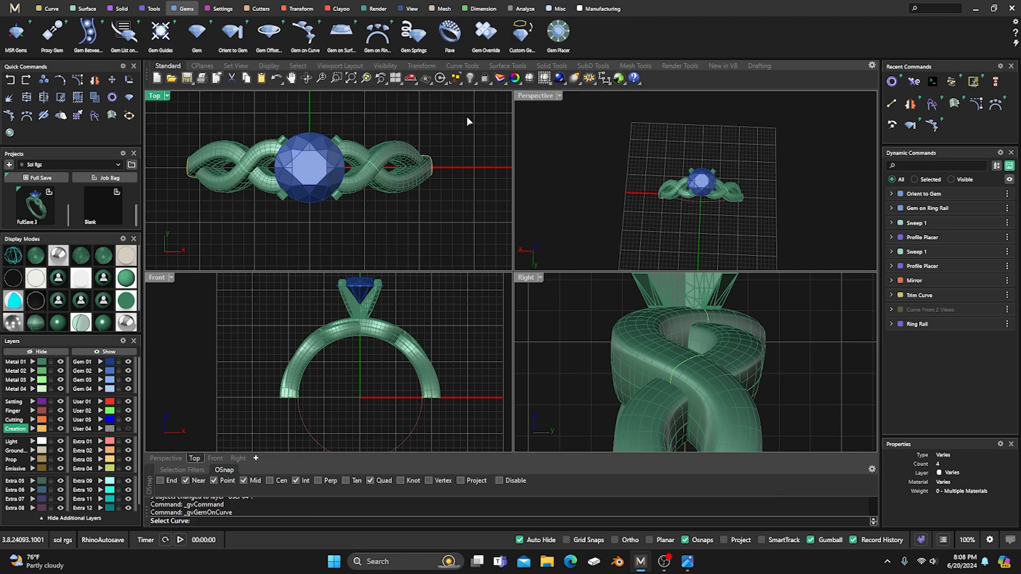
{"action": "double_click", "coordinate": [540, 101]}
{"action": "scroll", "coordinate": [520, 270], "scroll_direction": "down", "scroll_amount": 2}
{"action": "right_click_drag", "start_coordinate": [519, 270], "coordinate": [590, 235]}
{"action": "key", "text": "Escape"}
{"action": "scroll", "coordinate": [588, 249], "scroll_direction": "up", "scroll_amount": 4}
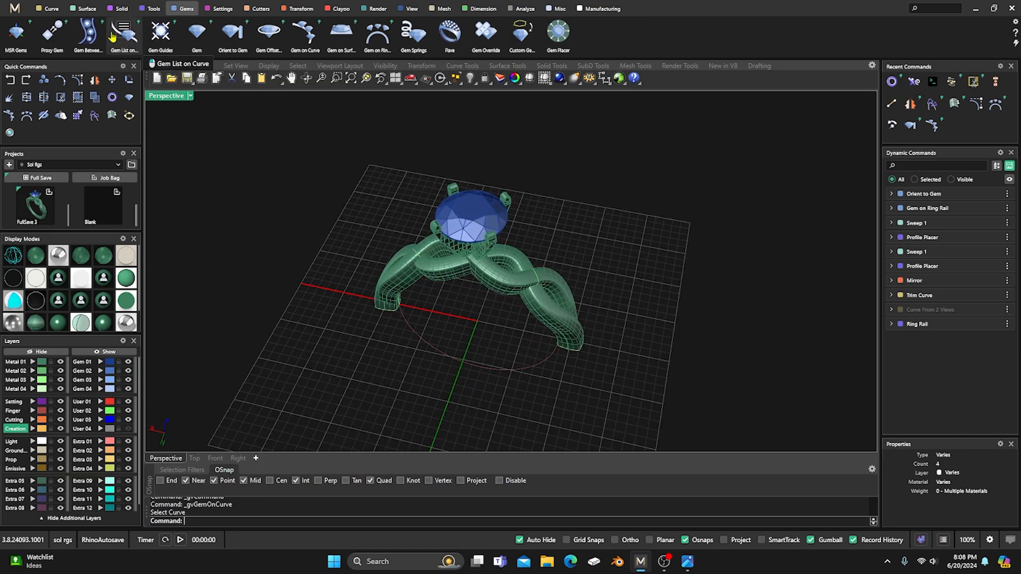
Step: Extract a lengthwise isocurve from the top of one braided strand at U 0.34, V 0.5 and angle 90
{"action": "left_click", "coordinate": [51, 9]}
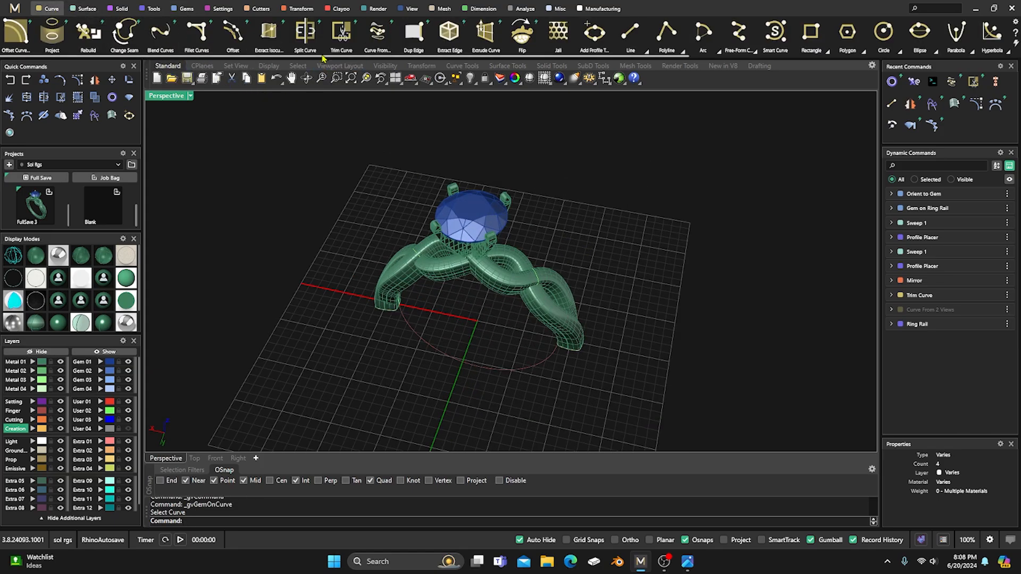
{"action": "left_click", "coordinate": [268, 33]}
{"action": "scroll", "coordinate": [541, 279], "scroll_direction": "up", "scroll_amount": 4}
{"action": "left_click", "coordinate": [540, 278]}
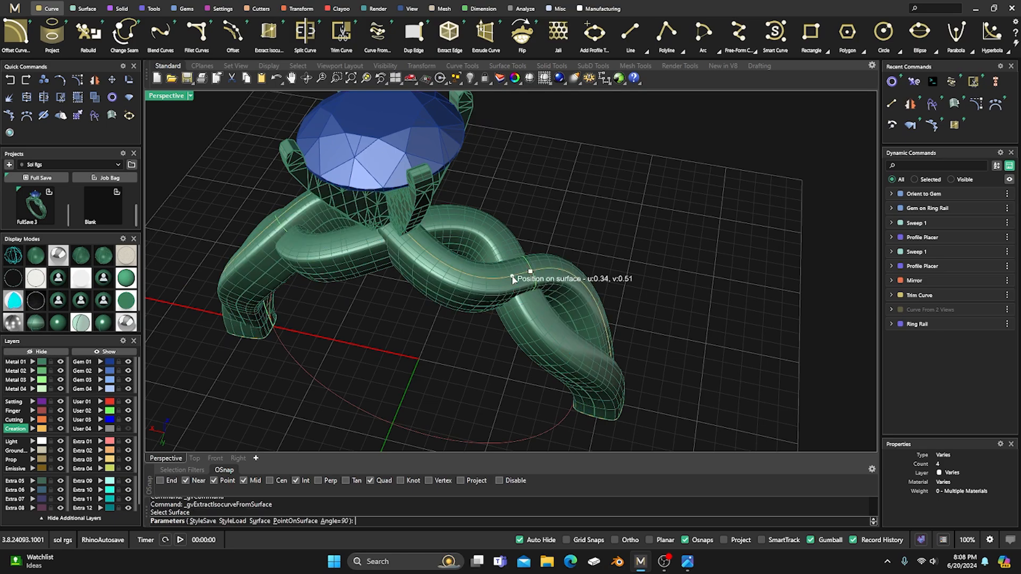
{"action": "scroll", "coordinate": [516, 279], "scroll_direction": "up", "scroll_amount": 4}
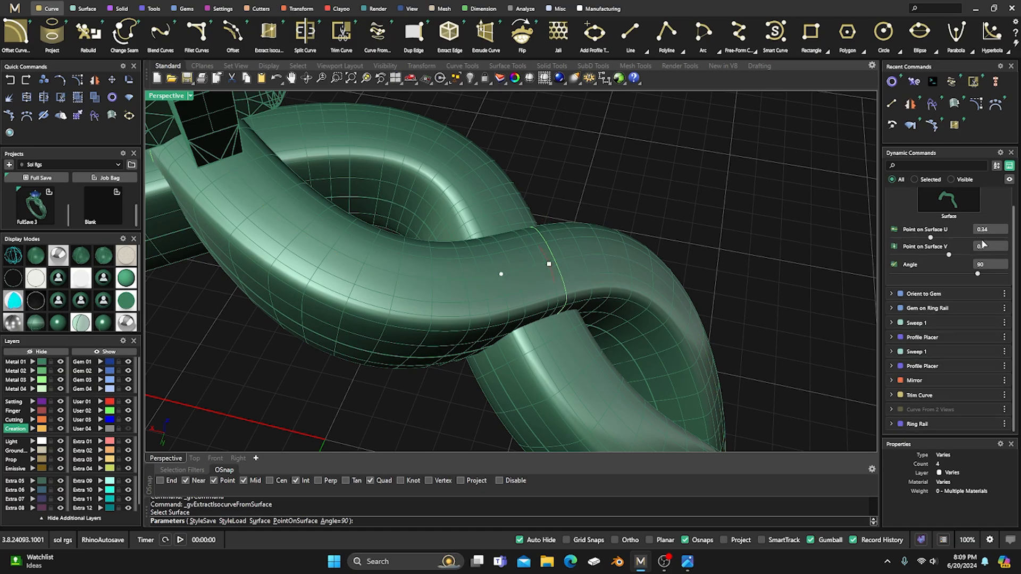
{"action": "key", "text": "Return"}
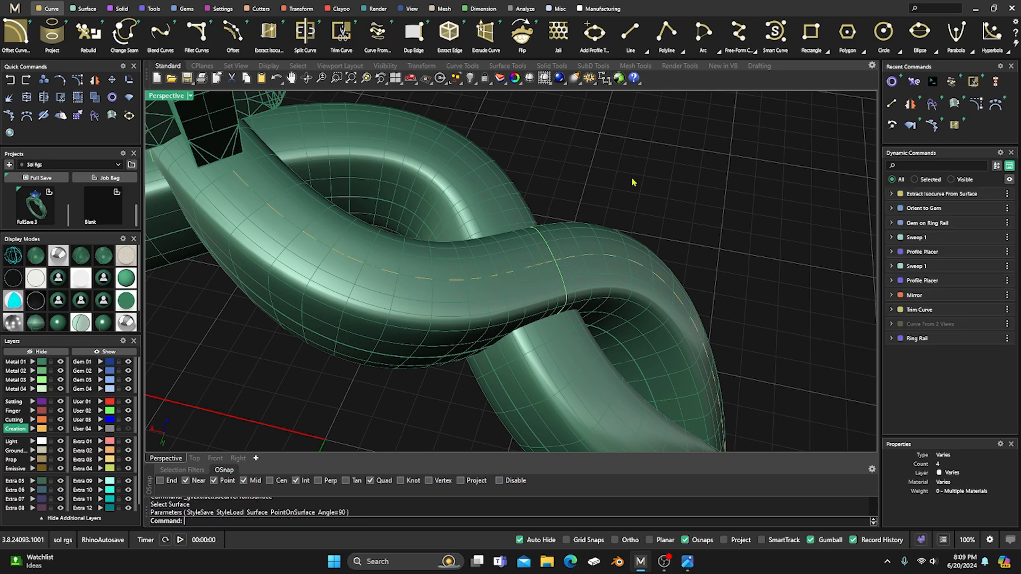
Step: Start a Gem on Curve row of round diamonds along the extracted isocurve of the strand
{"action": "left_click", "coordinate": [573, 260]}
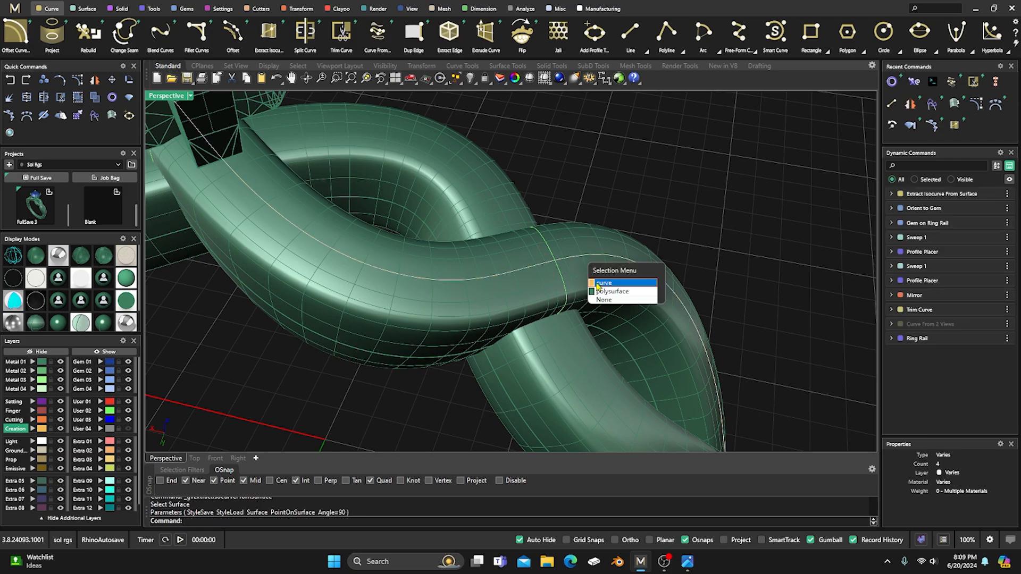
{"action": "left_click", "coordinate": [599, 285]}
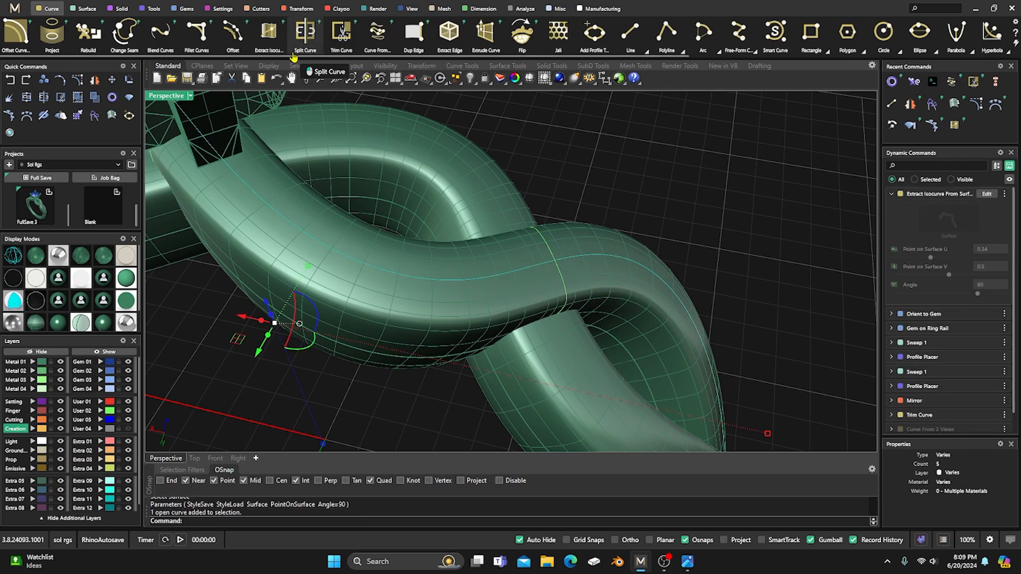
{"action": "left_click", "coordinate": [182, 9]}
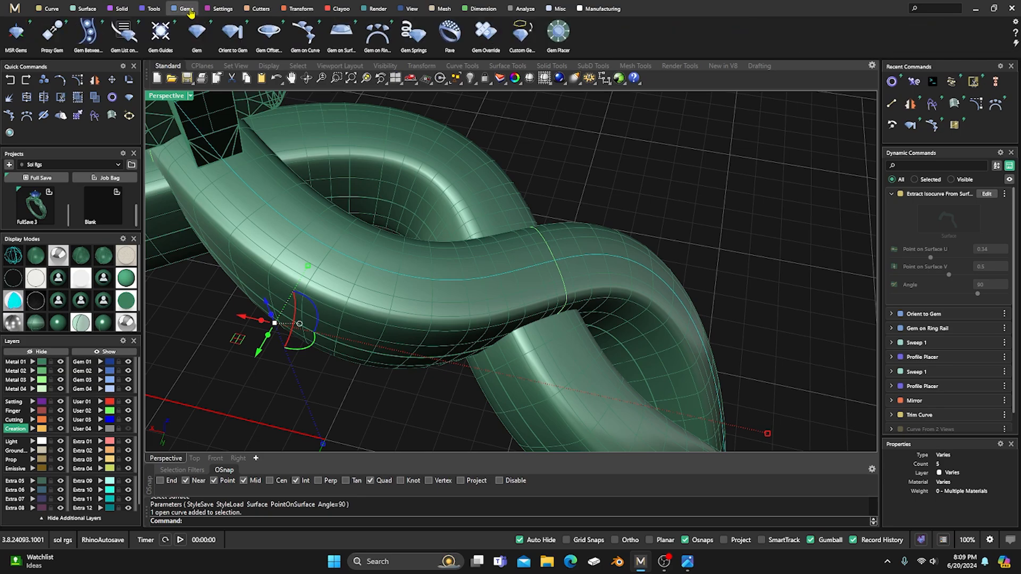
{"action": "left_click", "coordinate": [305, 34]}
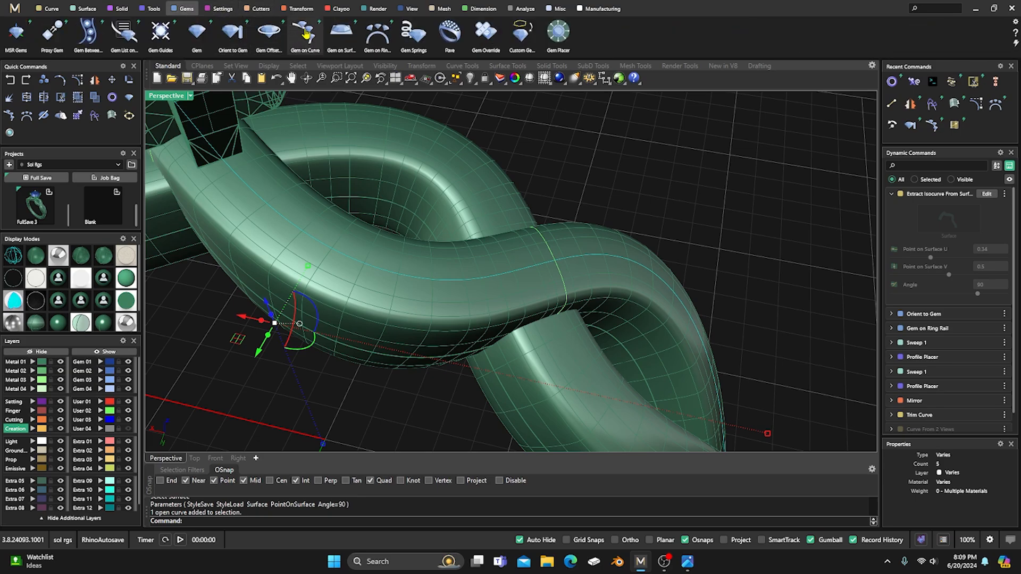
{"action": "scroll", "coordinate": [482, 240], "scroll_direction": "down", "scroll_amount": 2}
{"action": "scroll", "coordinate": [482, 239], "scroll_direction": "down", "scroll_amount": 3}
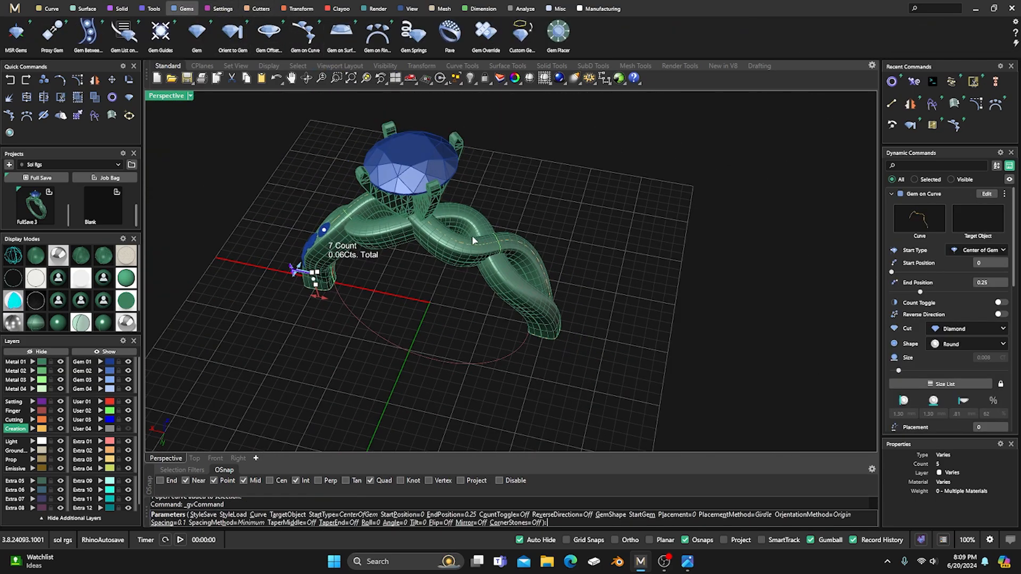
Step: Limit the diamond row to one shoulder of the strand with start position 0.56 and end position 0.87, and accept it
{"action": "right_click_drag", "start_coordinate": [401, 290], "coordinate": [406, 289]}
{"action": "left_click_drag", "start_coordinate": [330, 248], "coordinate": [549, 291]}
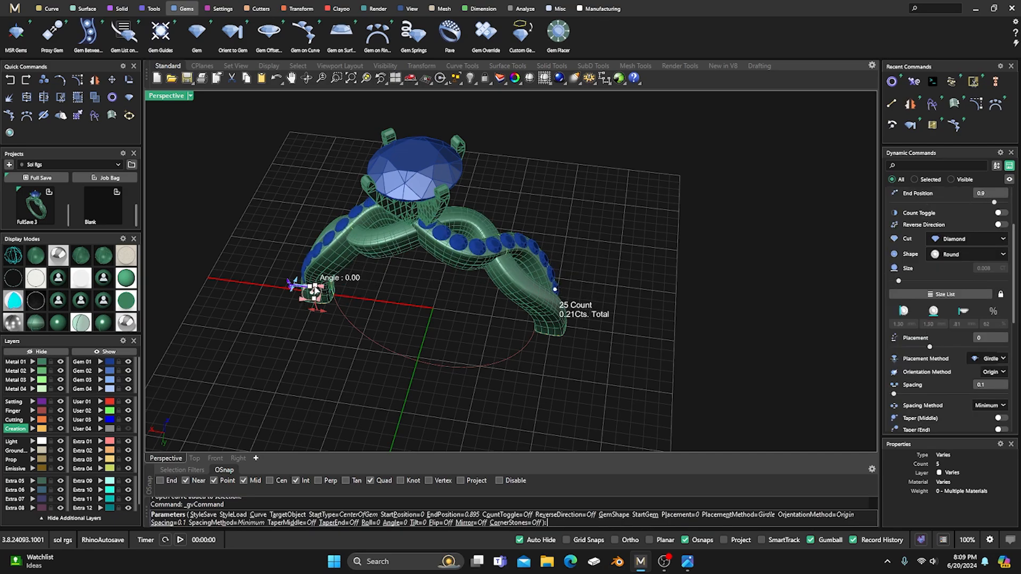
{"action": "left_click_drag", "start_coordinate": [315, 297], "coordinate": [446, 228]}
{"action": "scroll", "coordinate": [465, 303], "scroll_direction": "down", "scroll_amount": 5}
{"action": "right_click_drag", "start_coordinate": [464, 303], "coordinate": [418, 297]}
{"action": "scroll", "coordinate": [476, 263], "scroll_direction": "up", "scroll_amount": 5}
{"action": "scroll", "coordinate": [468, 274], "scroll_direction": "up", "scroll_amount": 8}
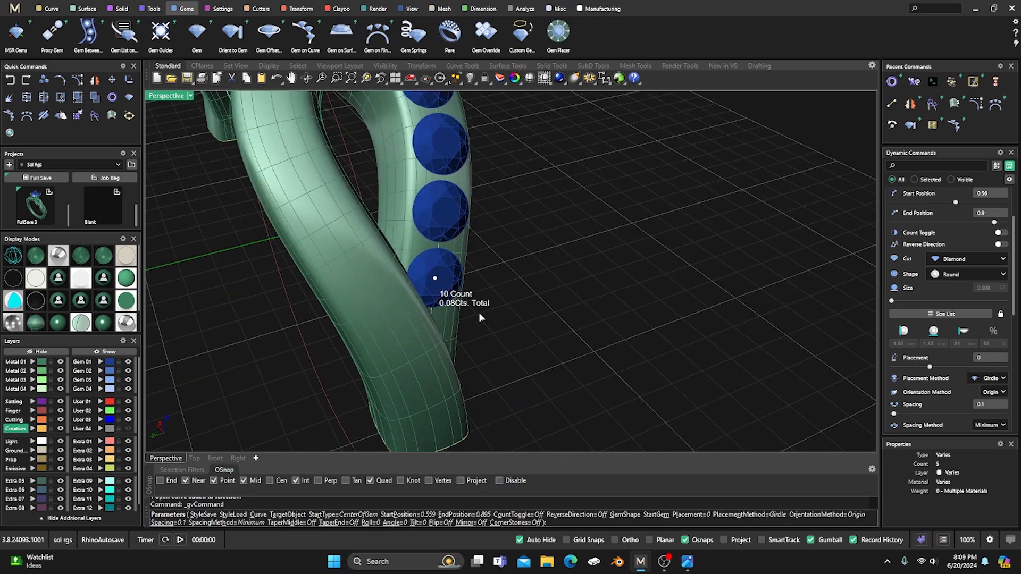
{"action": "left_click_drag", "start_coordinate": [434, 280], "coordinate": [435, 242]}
{"action": "scroll", "coordinate": [553, 266], "scroll_direction": "down", "scroll_amount": 3}
{"action": "right_click_drag", "start_coordinate": [577, 283], "coordinate": [614, 299]}
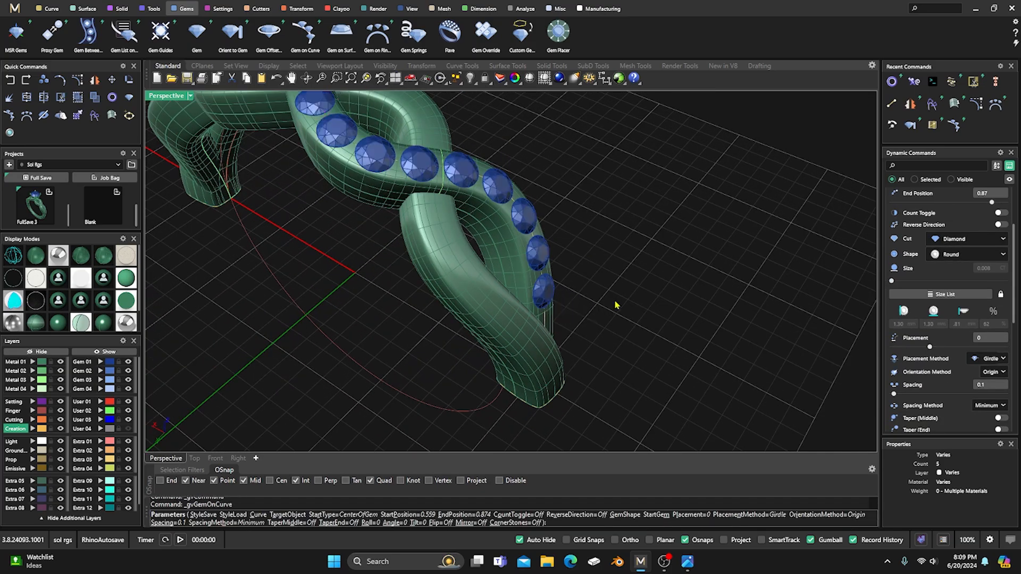
{"action": "right_click", "coordinate": [615, 299]}
Step: Add prongs between the shoulder diamonds with Prong Placer and set their height offset to 0.18
{"action": "right_click_drag", "start_coordinate": [525, 254], "coordinate": [539, 270]}
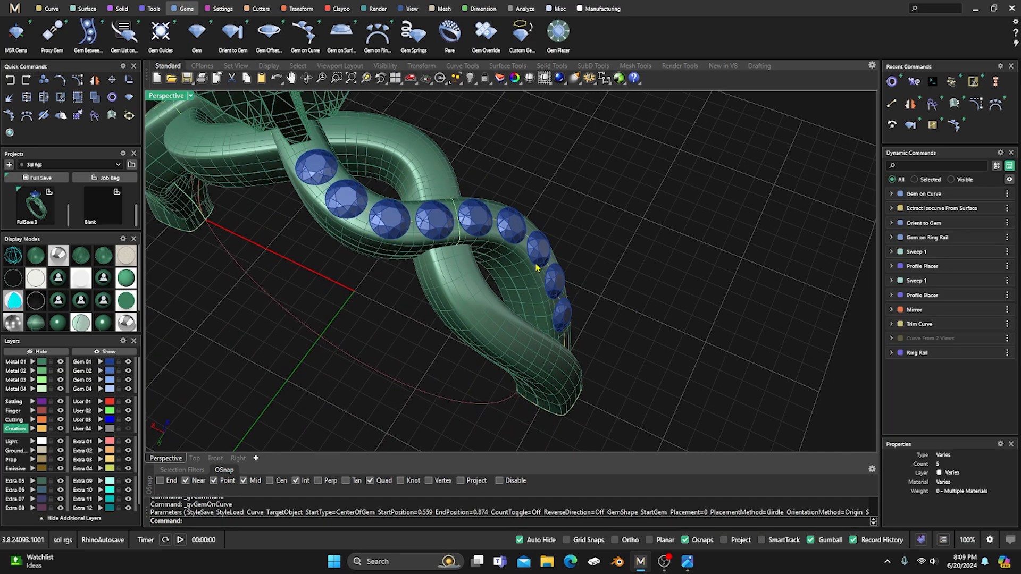
{"action": "left_click", "coordinate": [537, 246]}
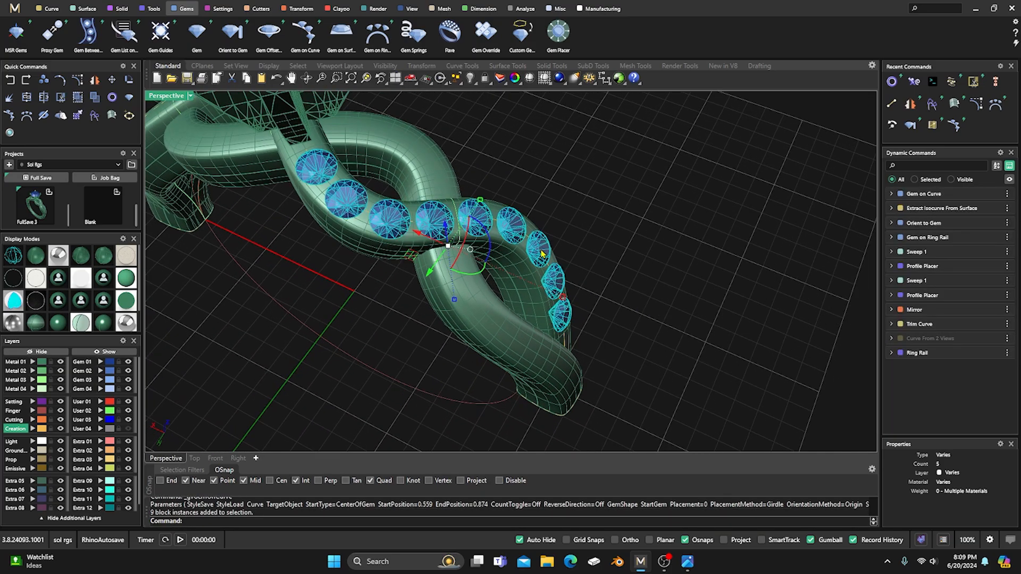
{"action": "left_click", "coordinate": [223, 9]}
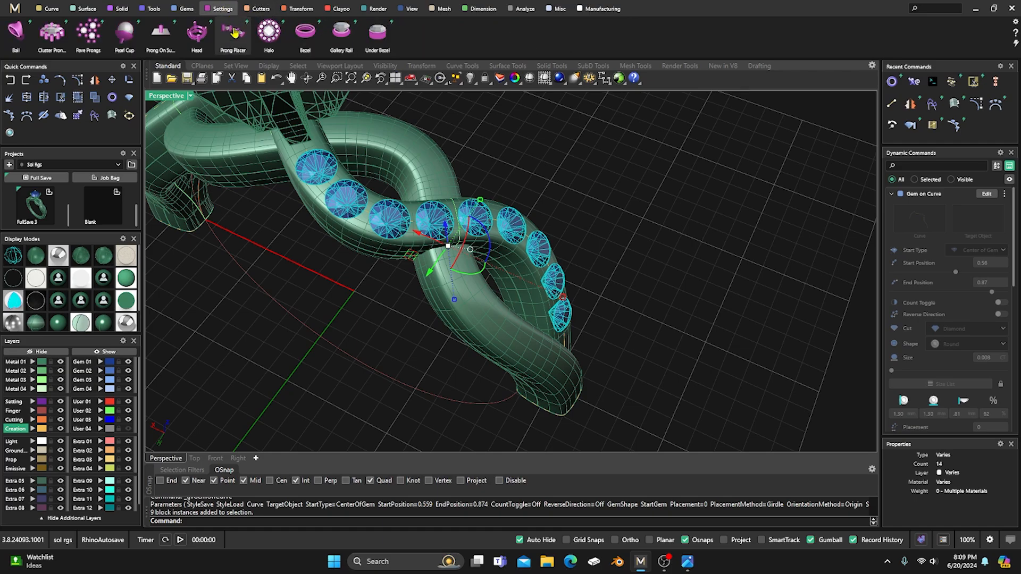
{"action": "left_click", "coordinate": [233, 32]}
{"action": "right_click_drag", "start_coordinate": [497, 300], "coordinate": [469, 167]}
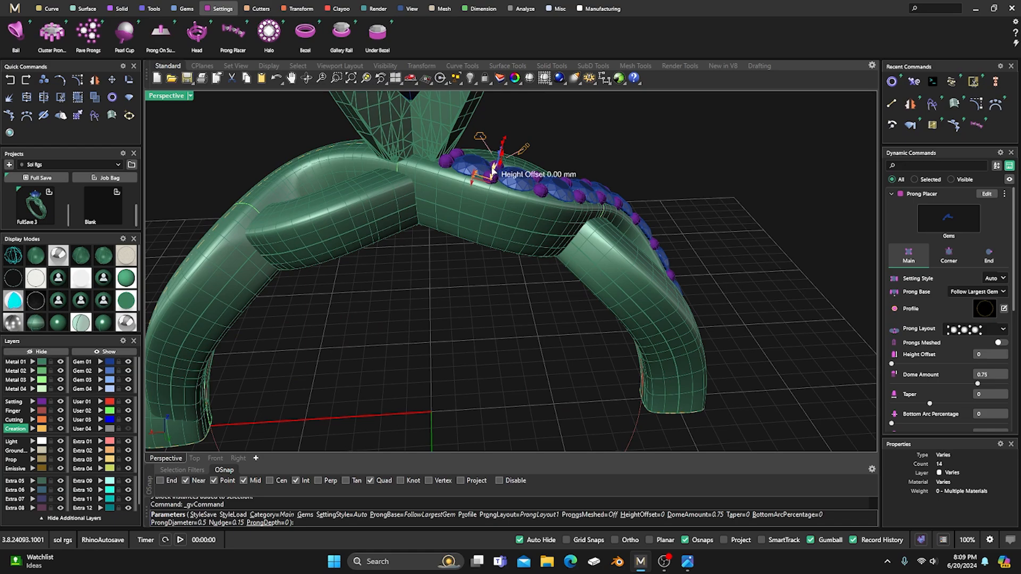
{"action": "left_click_drag", "start_coordinate": [494, 169], "coordinate": [494, 173]}
{"action": "right_click_drag", "start_coordinate": [493, 173], "coordinate": [450, 231]}
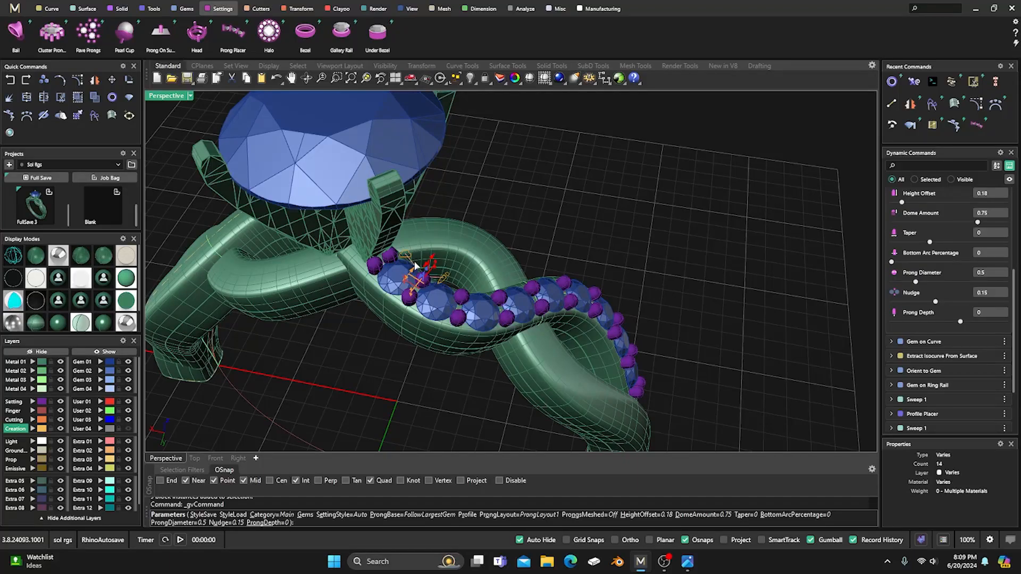
Step: Set the shoulder prongs' diameter to 0.54 mm
{"action": "right_click_drag", "start_coordinate": [416, 263], "coordinate": [394, 323]}
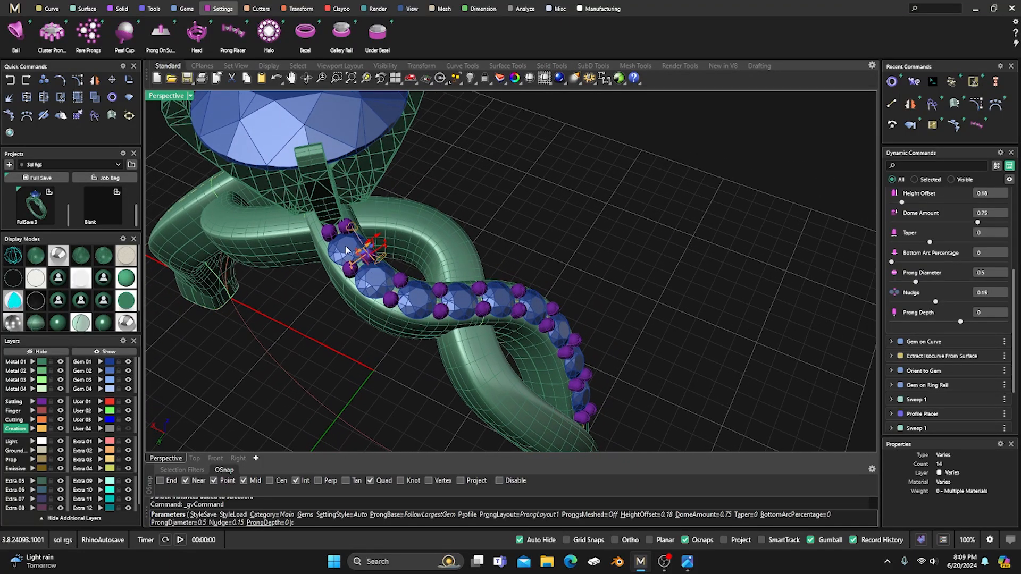
{"action": "scroll", "coordinate": [348, 255], "scroll_direction": "up", "scroll_amount": 5}
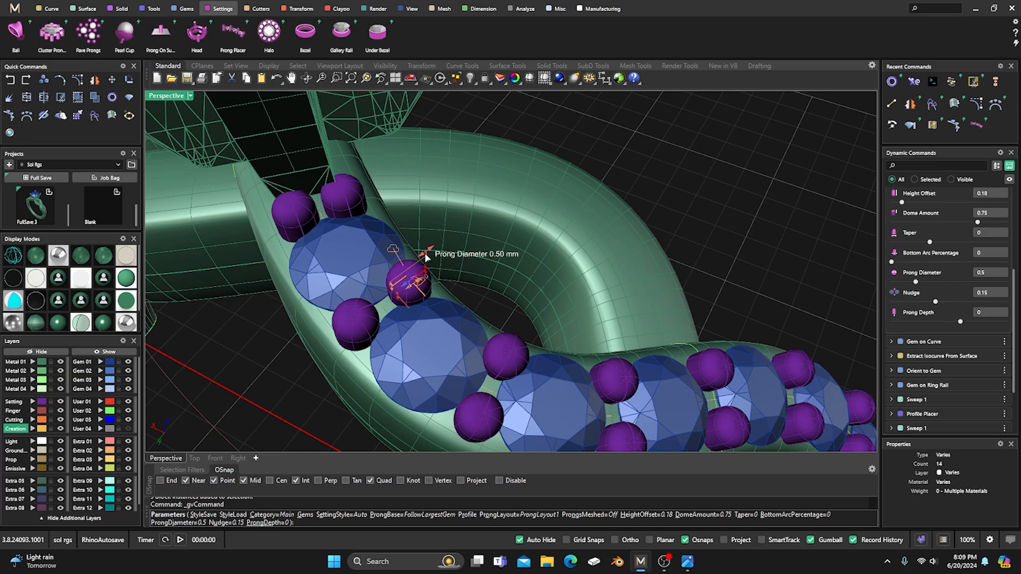
{"action": "left_click_drag", "start_coordinate": [426, 257], "coordinate": [436, 258]}
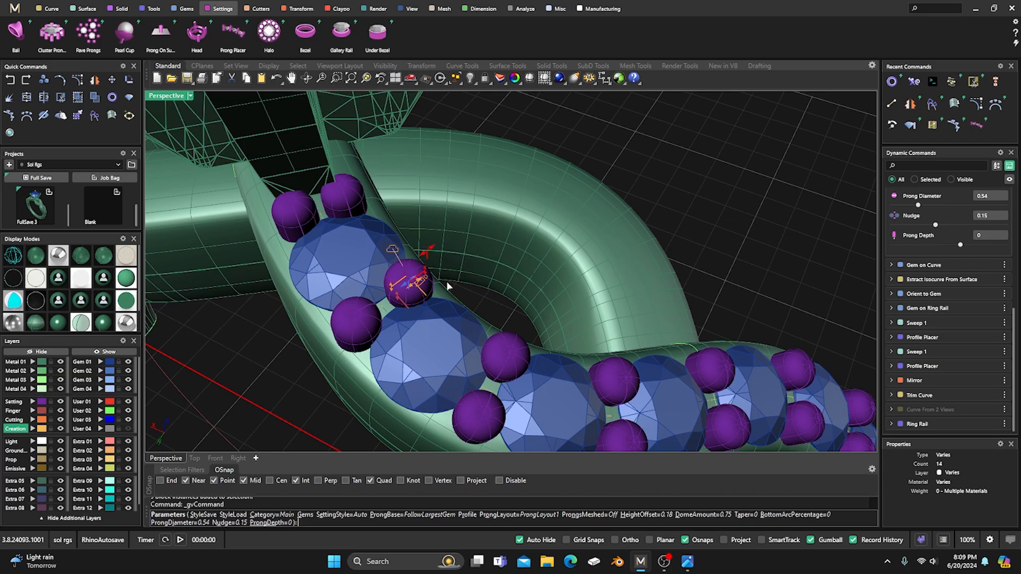
{"action": "scroll", "coordinate": [448, 285], "scroll_direction": "down", "scroll_amount": 5}
{"action": "right_click_drag", "start_coordinate": [462, 306], "coordinate": [429, 263]}
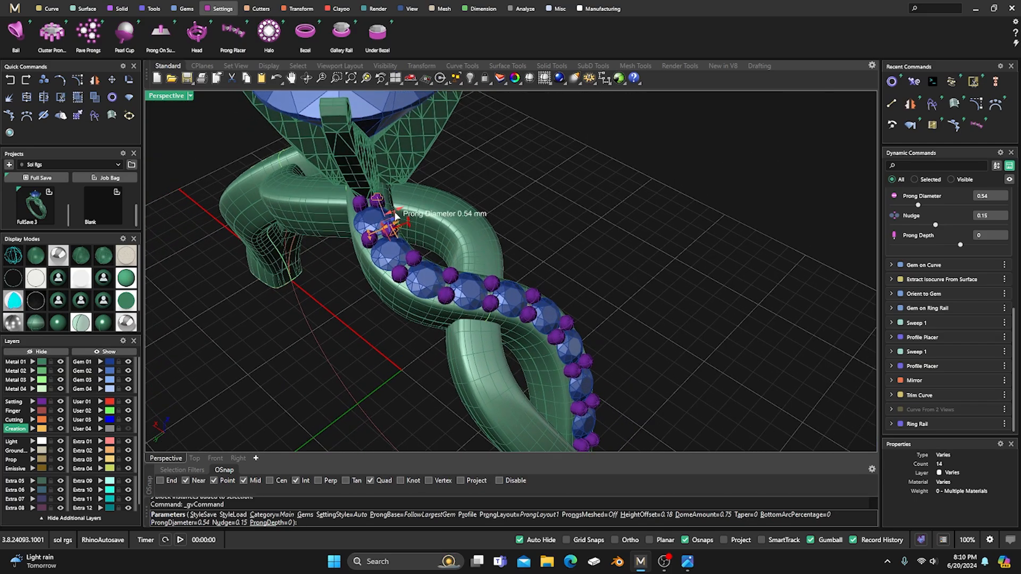
Step: Set the end prongs' diameter to 0.54 mm and accept the prongs on the shoulder diamonds
{"action": "scroll", "coordinate": [955, 273], "scroll_direction": "up", "scroll_amount": 2}
{"action": "left_click", "coordinate": [989, 237]}
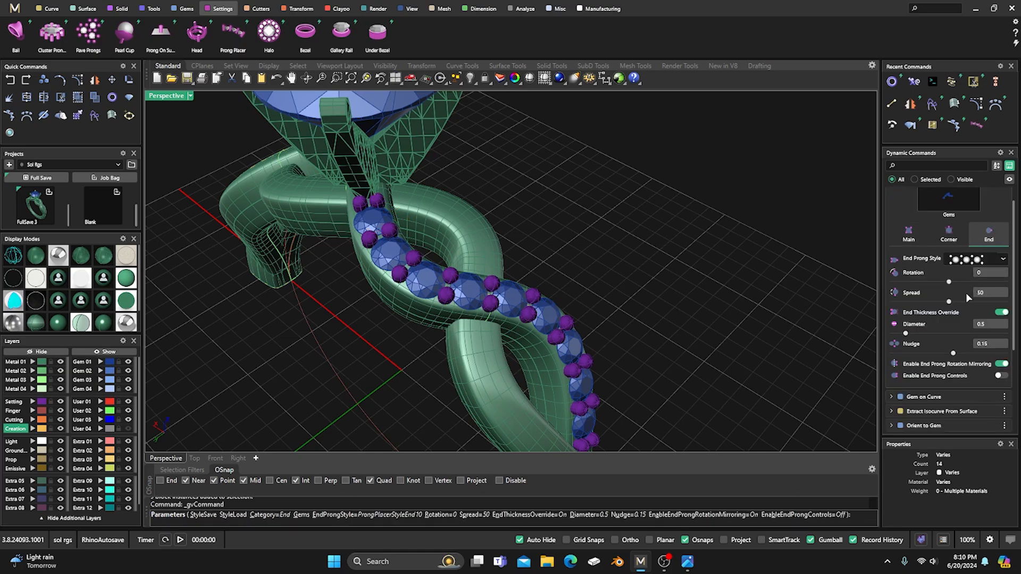
{"action": "scroll", "coordinate": [962, 297], "scroll_direction": "down", "scroll_amount": 1}
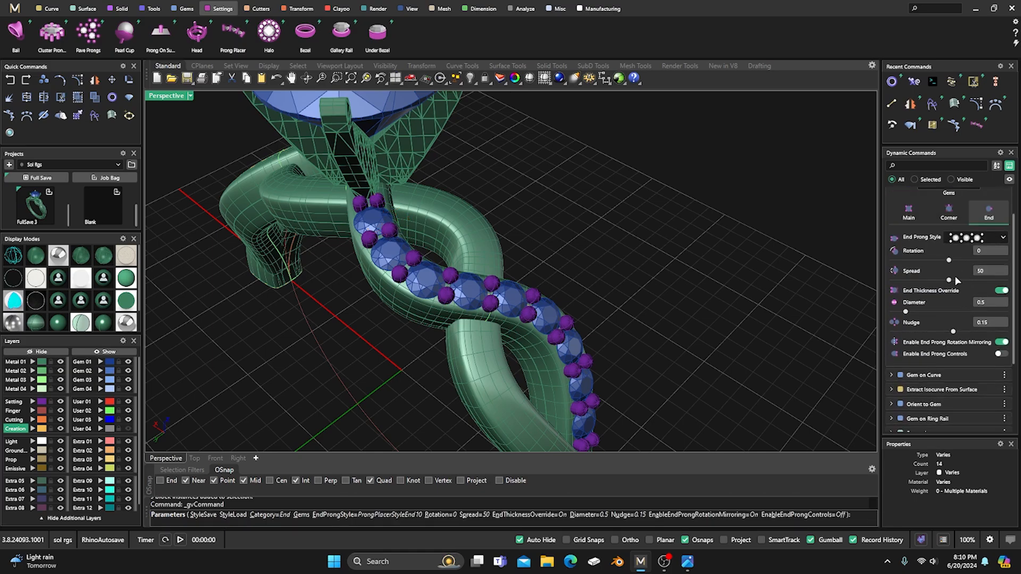
{"action": "left_click", "coordinate": [990, 305]}
{"action": "key", "text": "Tab"}
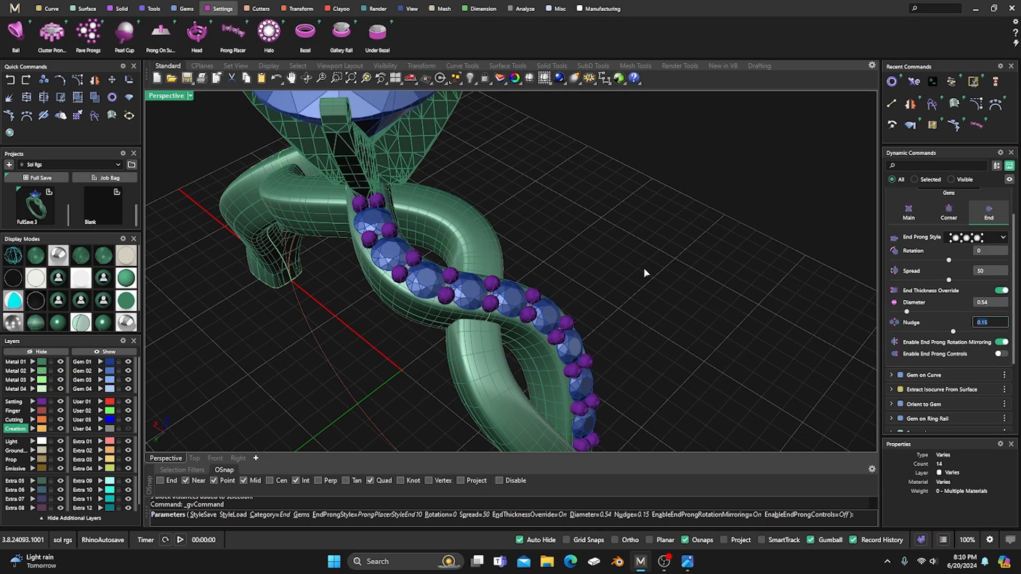
{"action": "scroll", "coordinate": [643, 267], "scroll_direction": "down", "scroll_amount": 3}
{"action": "right_click_drag", "start_coordinate": [629, 261], "coordinate": [572, 215]}
{"action": "scroll", "coordinate": [488, 321], "scroll_direction": "up", "scroll_amount": 3}
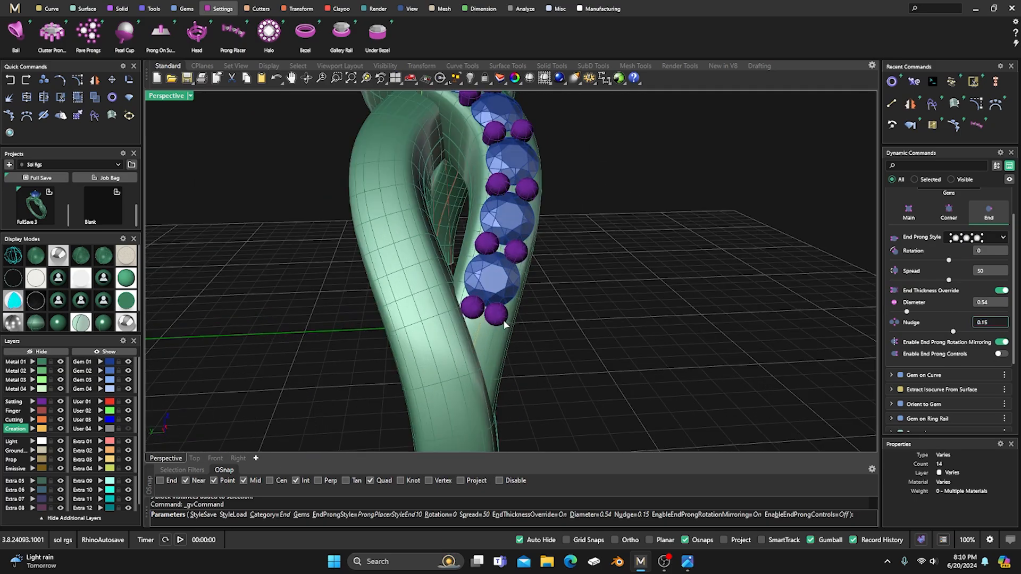
{"action": "scroll", "coordinate": [462, 308], "scroll_direction": "down", "scroll_amount": 4}
{"action": "right_click_drag", "start_coordinate": [464, 309], "coordinate": [547, 371]}
{"action": "right_click", "coordinate": [510, 333]}
{"action": "scroll", "coordinate": [510, 334], "scroll_direction": "down", "scroll_amount": 5}
{"action": "mouse_move", "coordinate": [511, 335]}
{"action": "right_mouse_down"}
{"action": "mouse_move", "coordinate": [537, 351]}
{"action": "mouse_move", "coordinate": [518, 341]}
{"action": "right_mouse_up"}
{"action": "scroll", "coordinate": [519, 340], "scroll_direction": "up", "scroll_amount": 4}
Step: Try to mirror the shoulder diamonds and their prongs to the other side of the ring with Y Mirror
{"action": "left_click", "coordinate": [523, 321]}
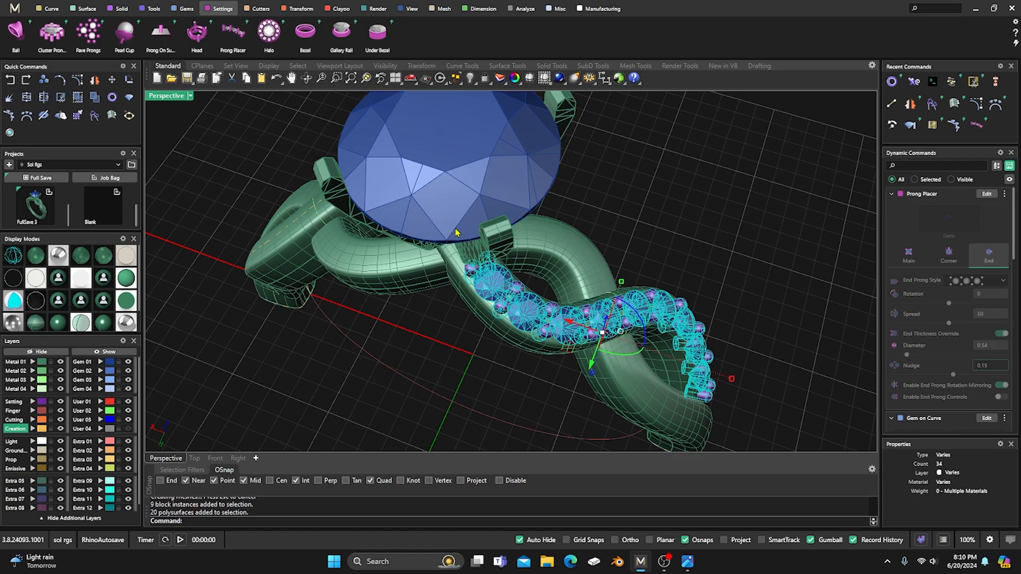
{"action": "left_click", "coordinate": [301, 9]}
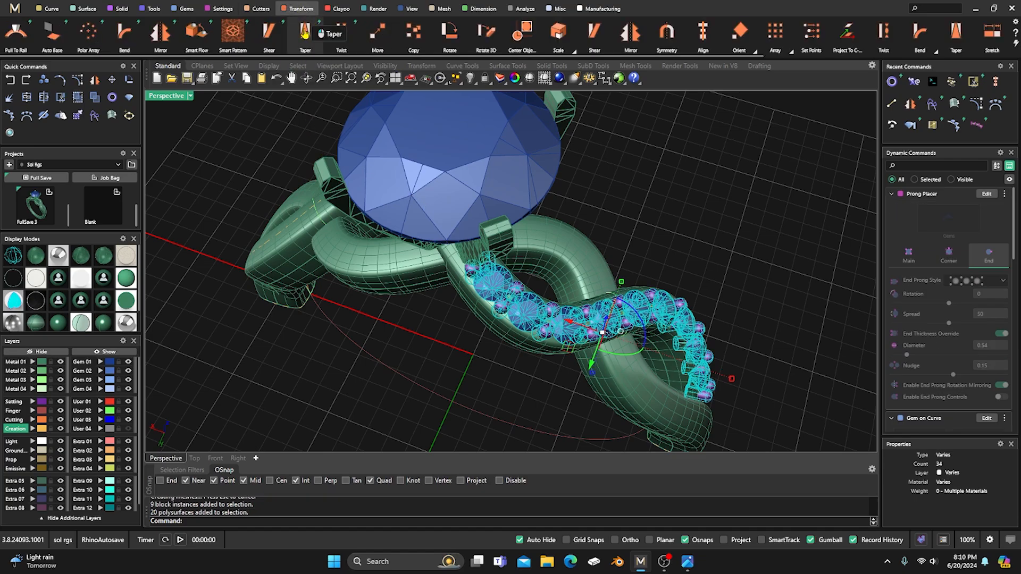
{"action": "left_click", "coordinate": [175, 34]}
{"action": "right_click_drag", "start_coordinate": [436, 277], "coordinate": [445, 276]}
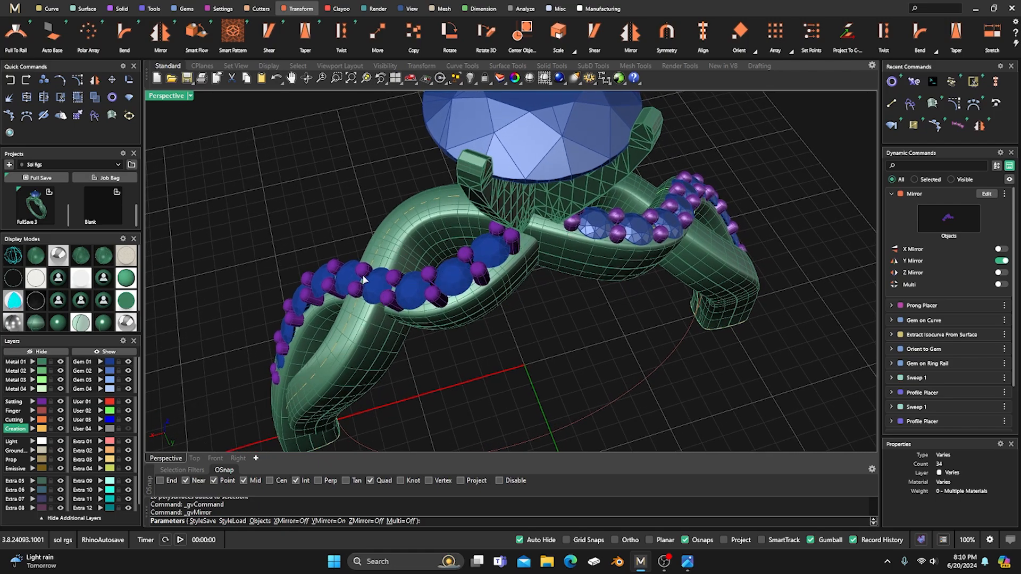
{"action": "key", "text": "Escape"}
Step: Rotate a copy of the shoulder diamonds and prongs about the origin onto the opposite shoulder
{"action": "right_click_drag", "start_coordinate": [600, 308], "coordinate": [563, 281]}
{"action": "left_click", "coordinate": [552, 252]}
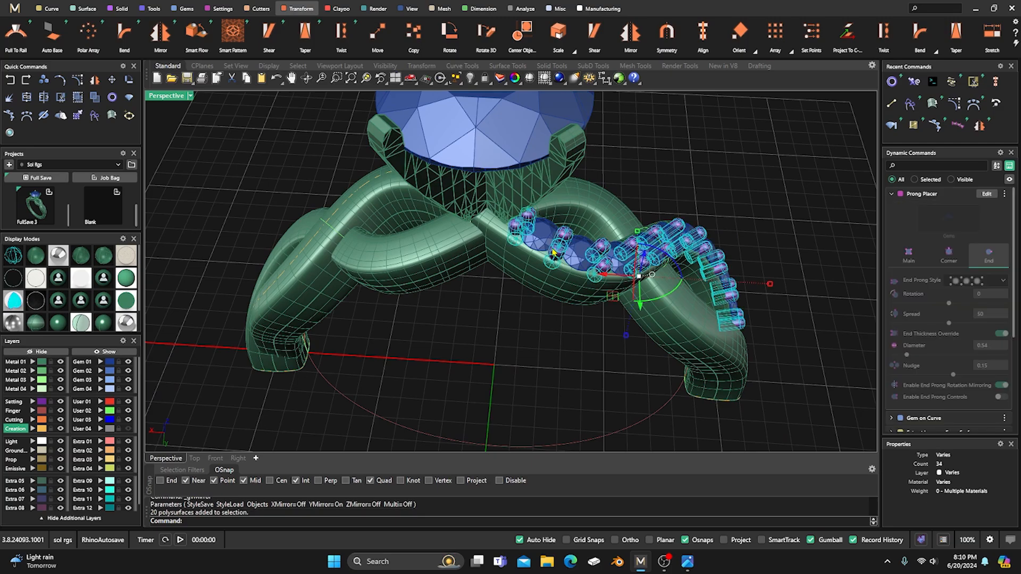
{"action": "left_click", "coordinate": [546, 238], "text": "shift"}
{"action": "left_click", "coordinate": [129, 81]}
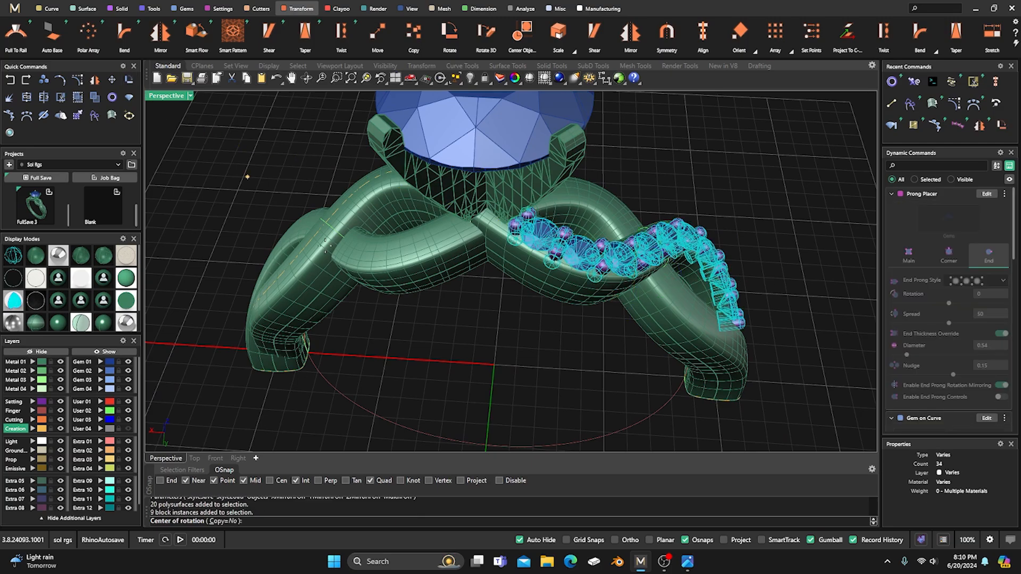
{"action": "scroll", "coordinate": [464, 415], "scroll_direction": "down", "scroll_amount": 3}
{"action": "left_click", "coordinate": [485, 381]}
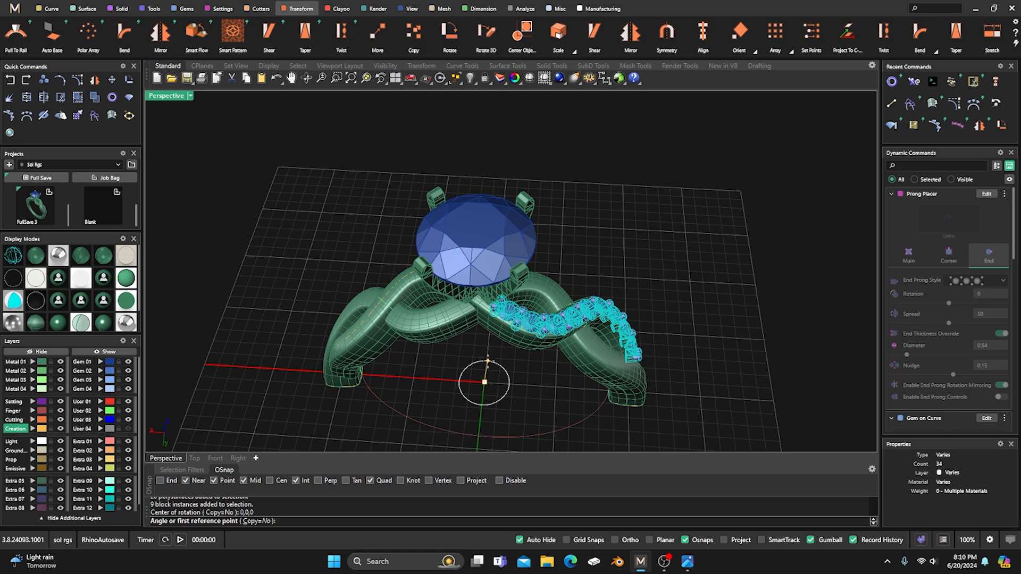
{"action": "key", "text": "Escape"}
{"action": "right_click_drag", "start_coordinate": [493, 372], "coordinate": [481, 361]}
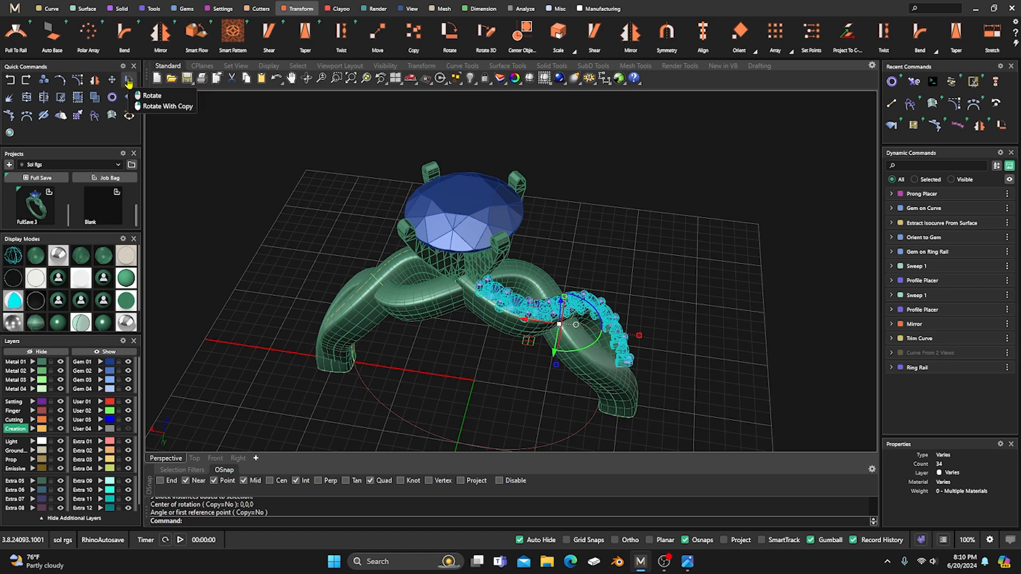
{"action": "left_click", "coordinate": [128, 82]}
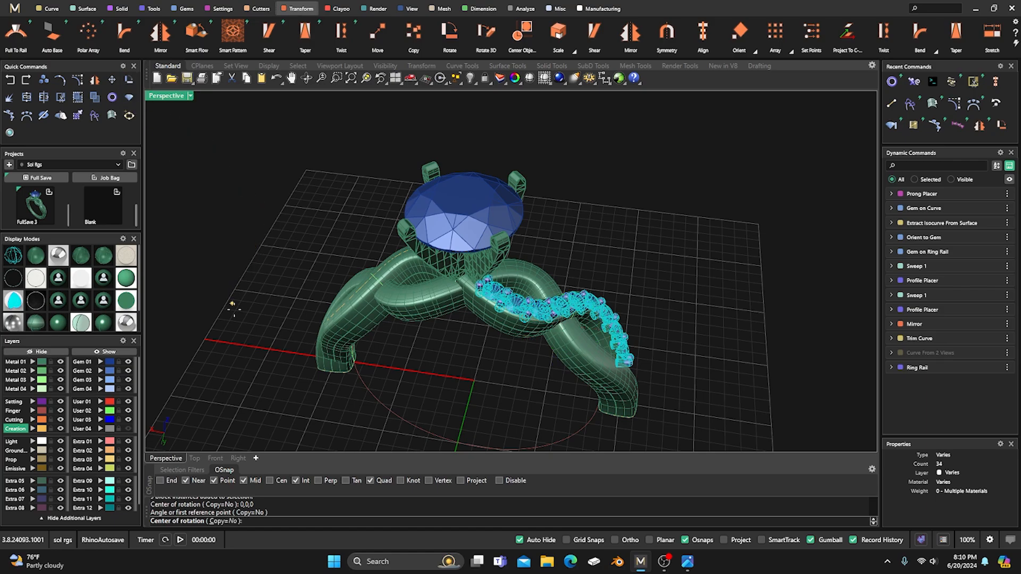
{"action": "left_click", "coordinate": [223, 521]}
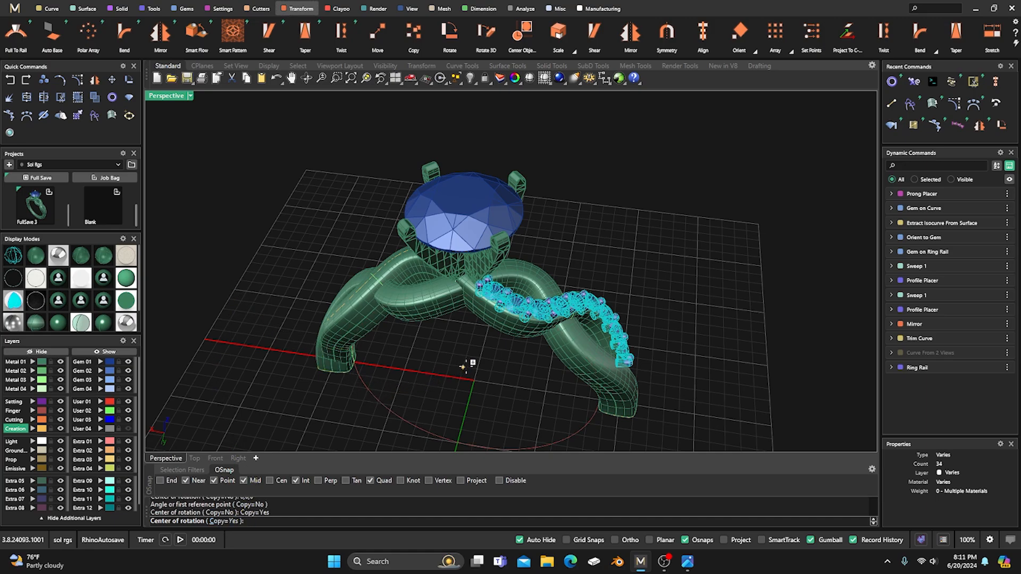
{"action": "left_click", "coordinate": [474, 380]}
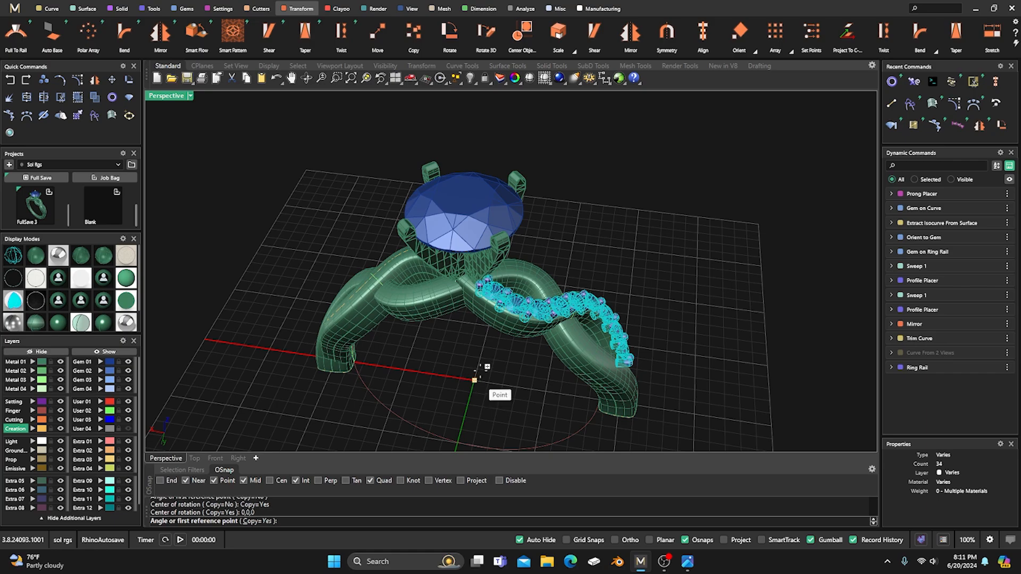
{"action": "left_click", "coordinate": [482, 350]}
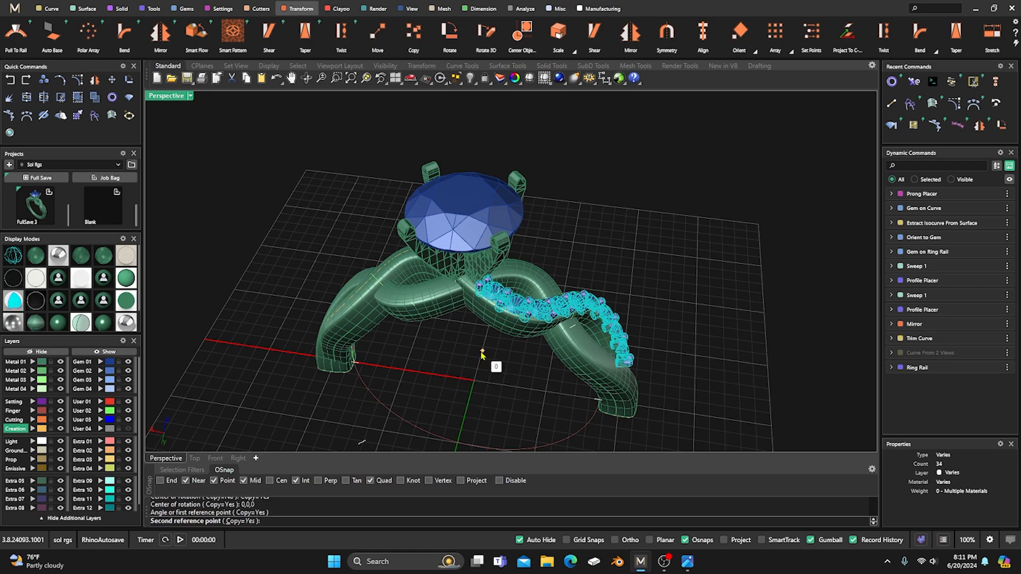
{"action": "left_click", "coordinate": [468, 409]}
{"action": "key", "text": "Return"}
{"action": "right_click_drag", "start_coordinate": [375, 309], "coordinate": [490, 327]}
{"action": "scroll", "coordinate": [509, 333], "scroll_direction": "up", "scroll_amount": 5}
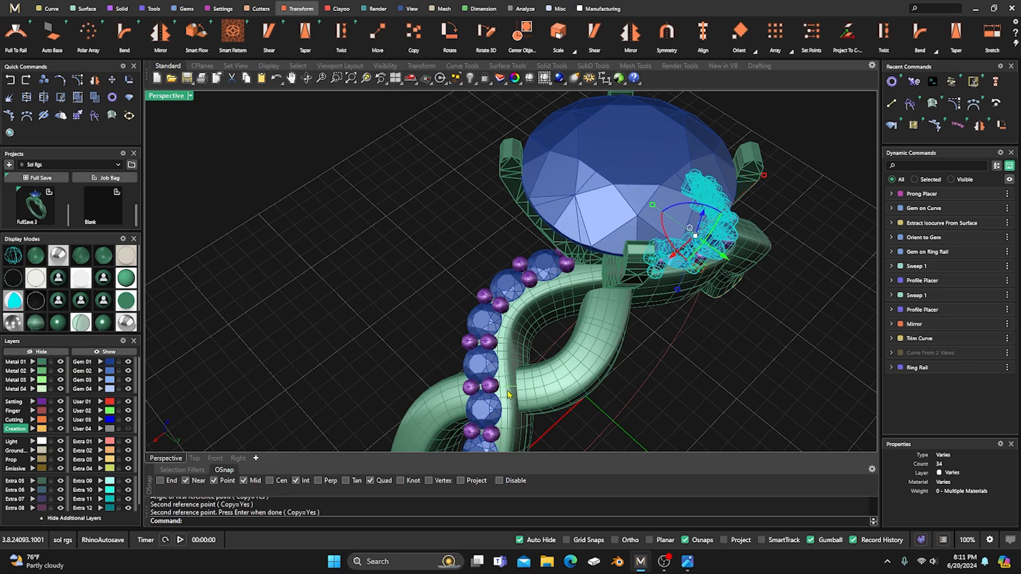
Step: Delete the rotated copies of the diamonds and prongs from the opposite shoulder
{"action": "scroll", "coordinate": [509, 395], "scroll_direction": "down", "scroll_amount": 3}
{"action": "right_click_drag", "start_coordinate": [509, 395], "coordinate": [411, 336]}
{"action": "scroll", "coordinate": [425, 345], "scroll_direction": "up", "scroll_amount": 5}
{"action": "left_click", "coordinate": [406, 205]}
{"action": "right_click", "coordinate": [410, 203]}
{"action": "key", "text": "Escape"}
{"action": "left_click", "coordinate": [415, 183]}
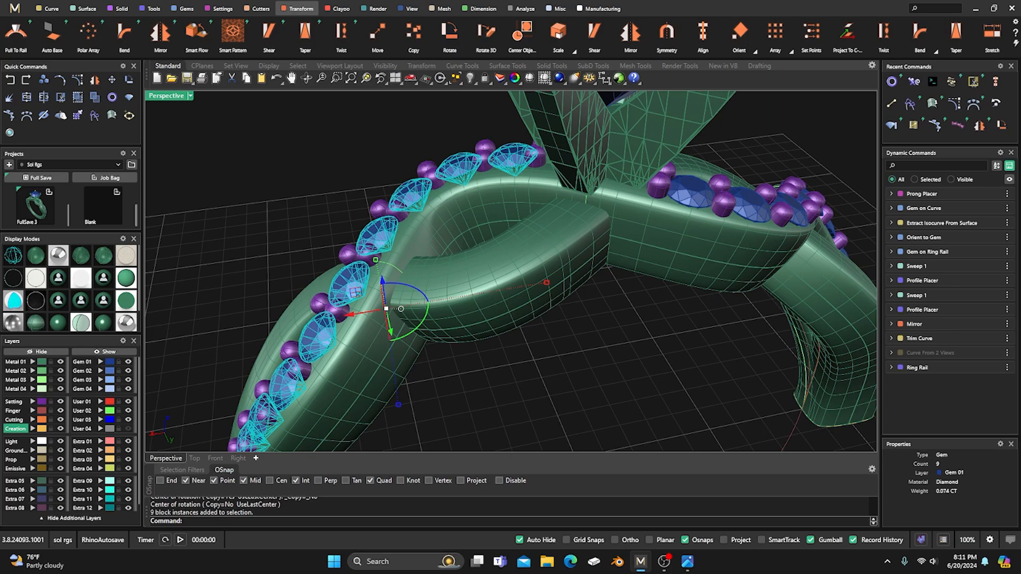
{"action": "scroll", "coordinate": [416, 183], "scroll_direction": "down", "scroll_amount": 5}
{"action": "right_click_drag", "start_coordinate": [417, 184], "coordinate": [405, 194]}
{"action": "key", "text": "Delete"}
{"action": "left_click", "coordinate": [404, 160]}
{"action": "key", "text": "Delete"}
Step: Check the Gem on Curve settings of the original shoulder diamond row
{"action": "left_click", "coordinate": [538, 201]}
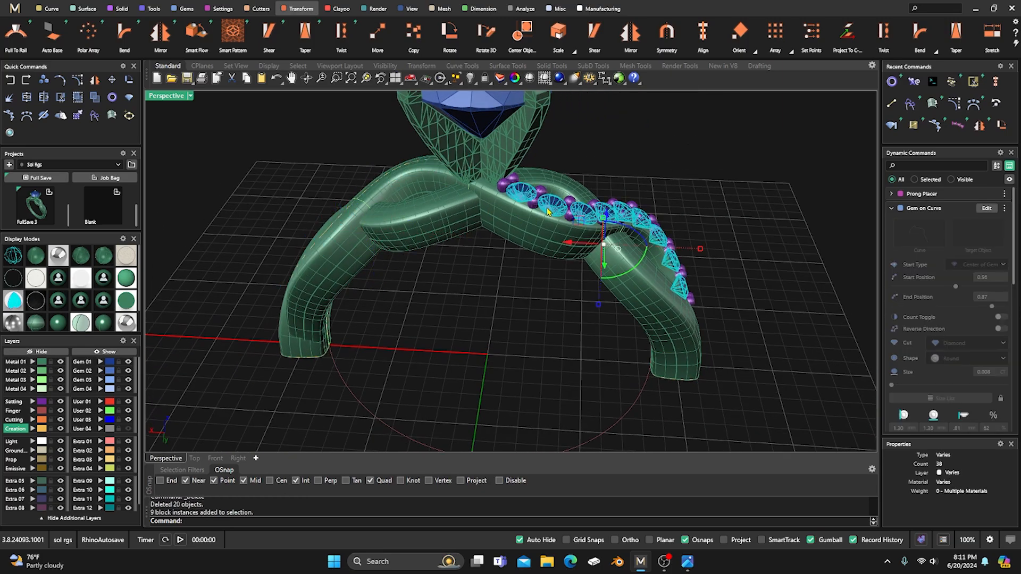
{"action": "left_click", "coordinate": [986, 208]}
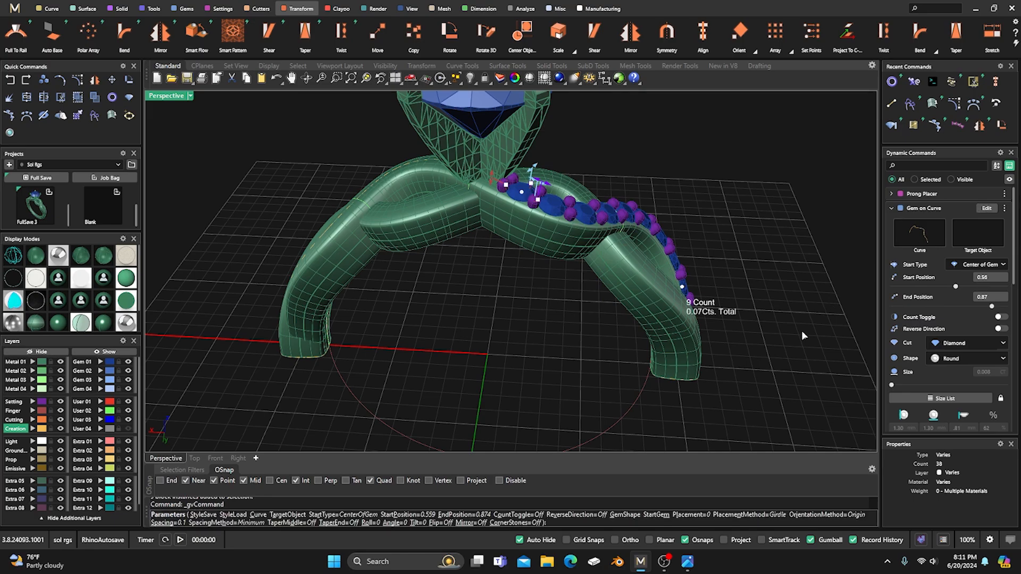
{"action": "right_click_drag", "start_coordinate": [802, 330], "coordinate": [773, 325]}
{"action": "right_click", "coordinate": [470, 314]}
Step: Start a Gem on Curve row of round diamonds on the strand's isocurve, ending near the head at position 0.43
{"action": "right_click_drag", "start_coordinate": [470, 315], "coordinate": [558, 329]}
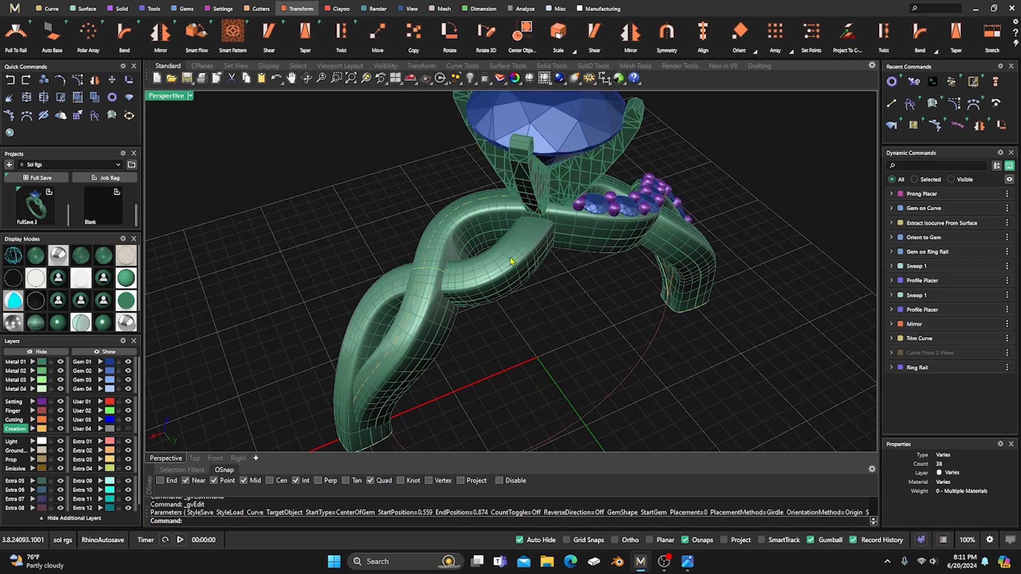
{"action": "left_click", "coordinate": [498, 200]}
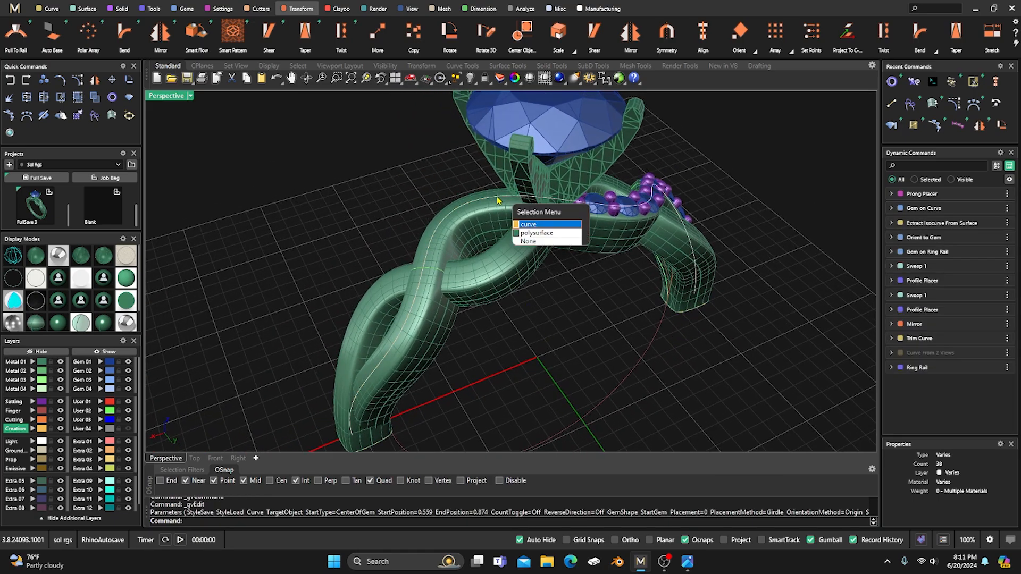
{"action": "left_click", "coordinate": [526, 225]}
{"action": "left_click", "coordinate": [187, 9]}
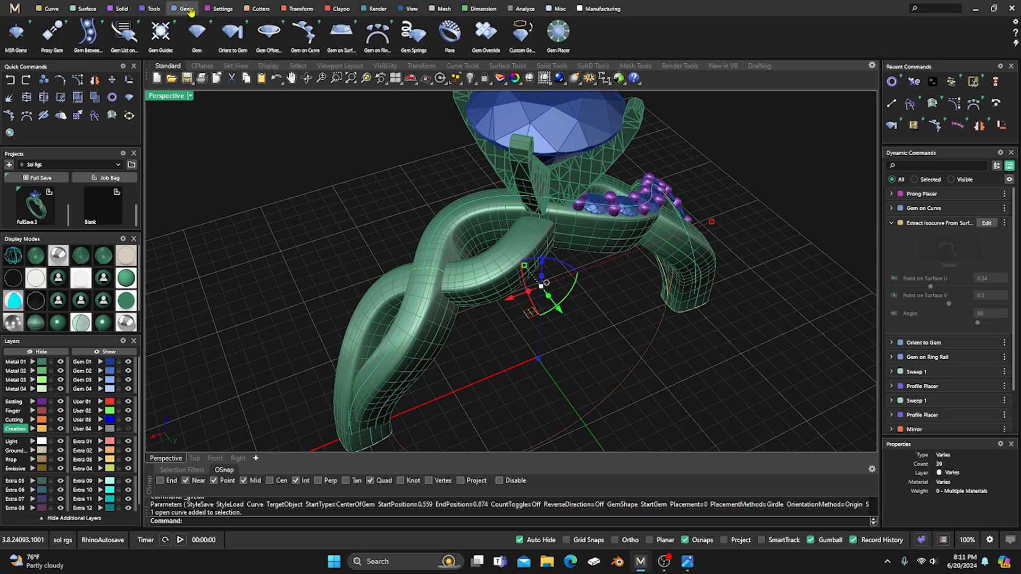
{"action": "left_click", "coordinate": [307, 33]}
{"action": "left_click_drag", "start_coordinate": [408, 317], "coordinate": [487, 198]}
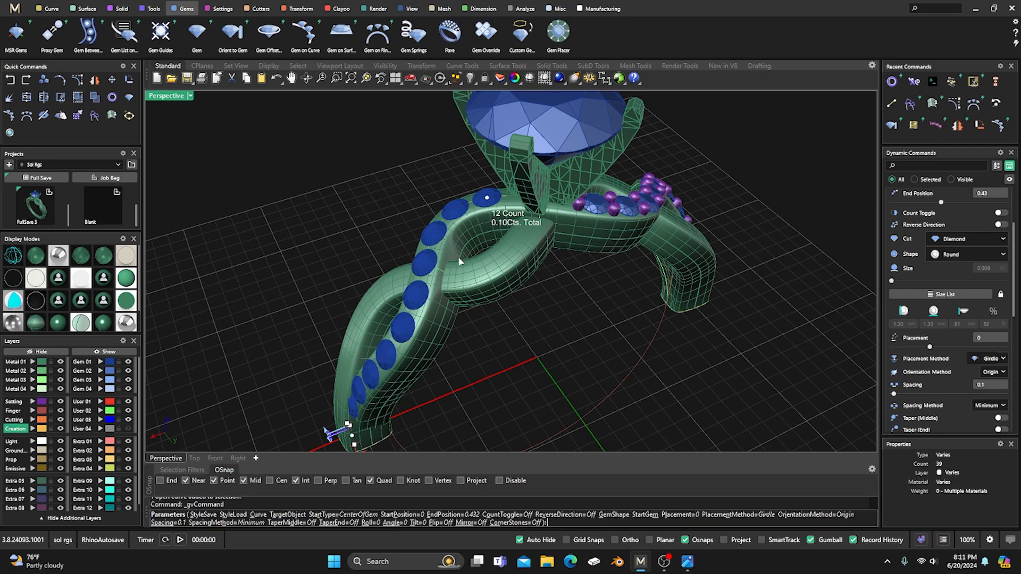
Step: Set the new diamond row's start position to about 0.13 on the opposite shoulder and accept the row
{"action": "scroll", "coordinate": [460, 261], "scroll_direction": "down", "scroll_amount": 4}
{"action": "right_click_drag", "start_coordinate": [456, 288], "coordinate": [464, 294]}
{"action": "scroll", "coordinate": [435, 350], "scroll_direction": "up", "scroll_amount": 5}
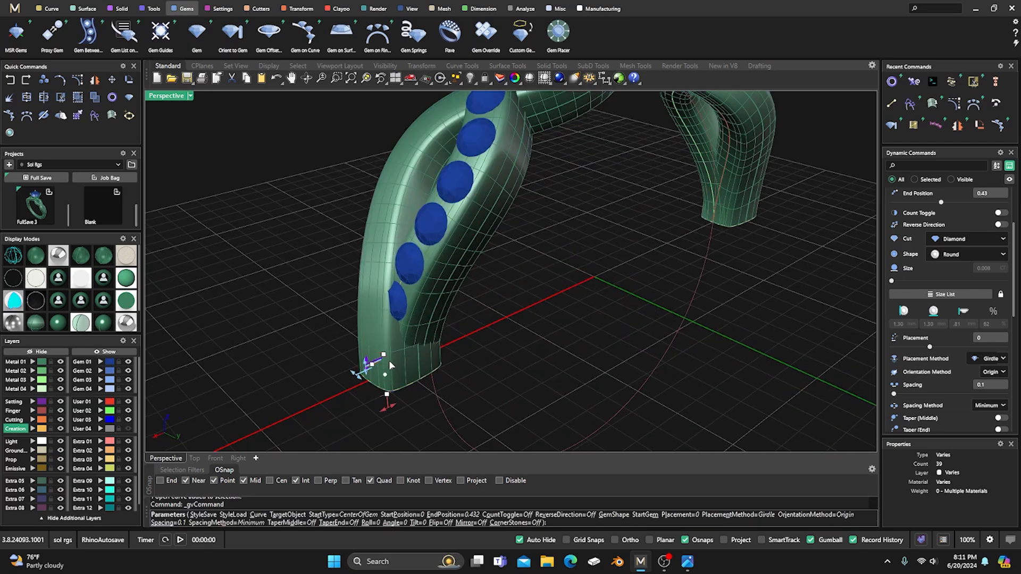
{"action": "left_click_drag", "start_coordinate": [394, 344], "coordinate": [437, 266]}
{"action": "scroll", "coordinate": [436, 296], "scroll_direction": "down", "scroll_amount": 4}
{"action": "right_click_drag", "start_coordinate": [443, 302], "coordinate": [543, 335]}
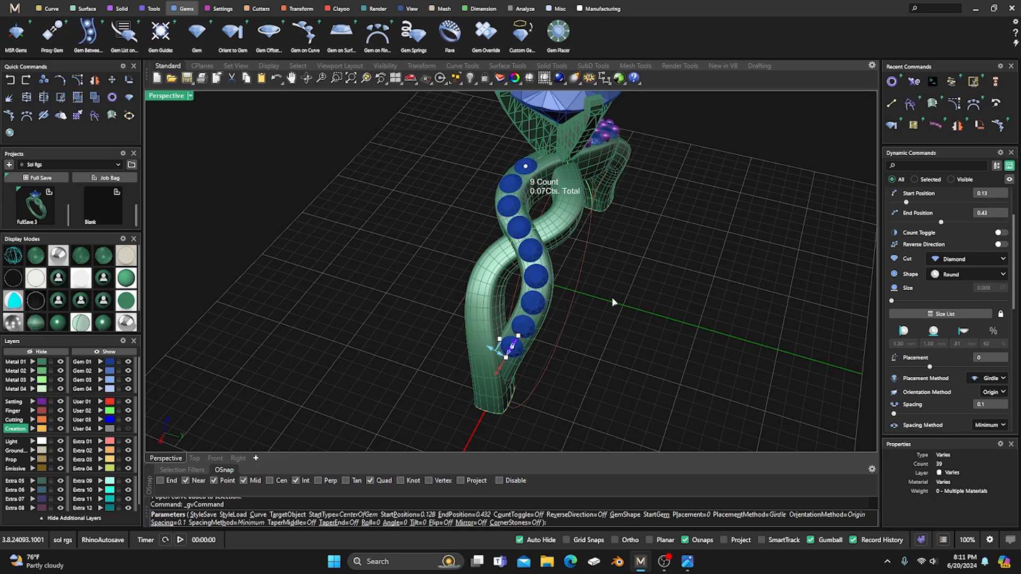
{"action": "key", "text": "Return"}
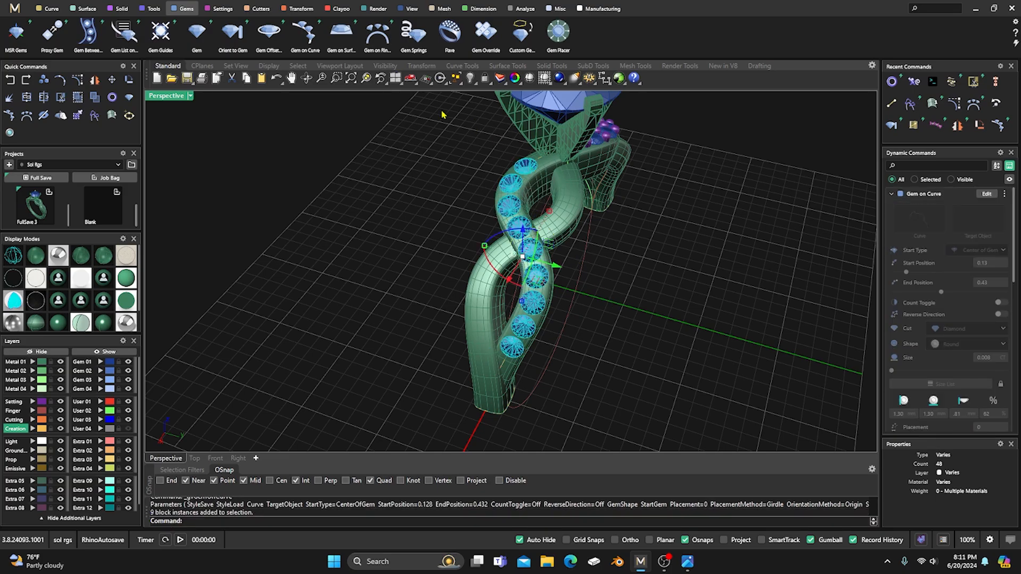
Step: Add prongs to the new diamond row with Prong Placer and set their diameter to 0.54 mm
{"action": "left_click", "coordinate": [221, 8]}
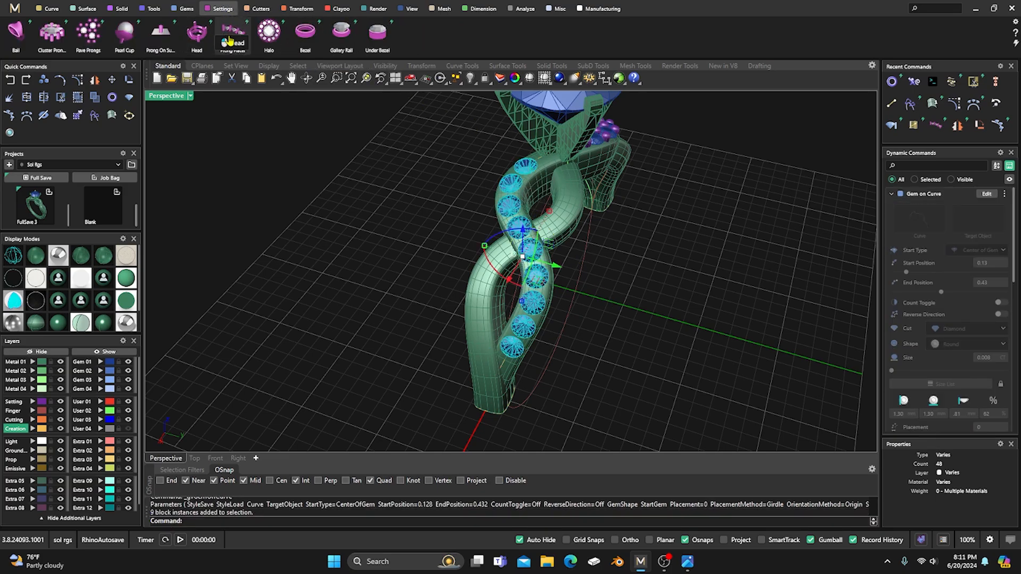
{"action": "left_click", "coordinate": [228, 37]}
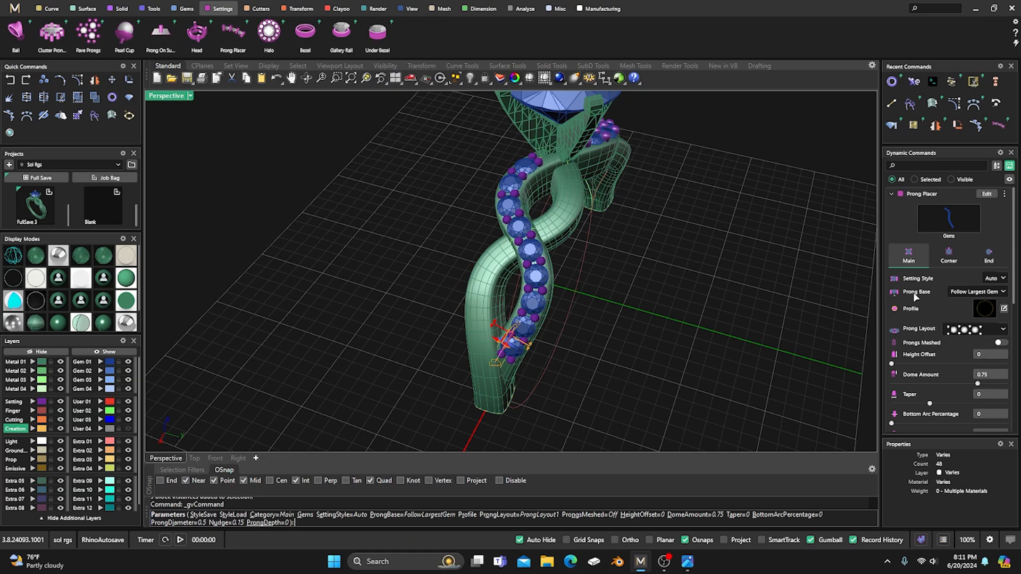
{"action": "scroll", "coordinate": [916, 346], "scroll_direction": "down", "scroll_amount": 2}
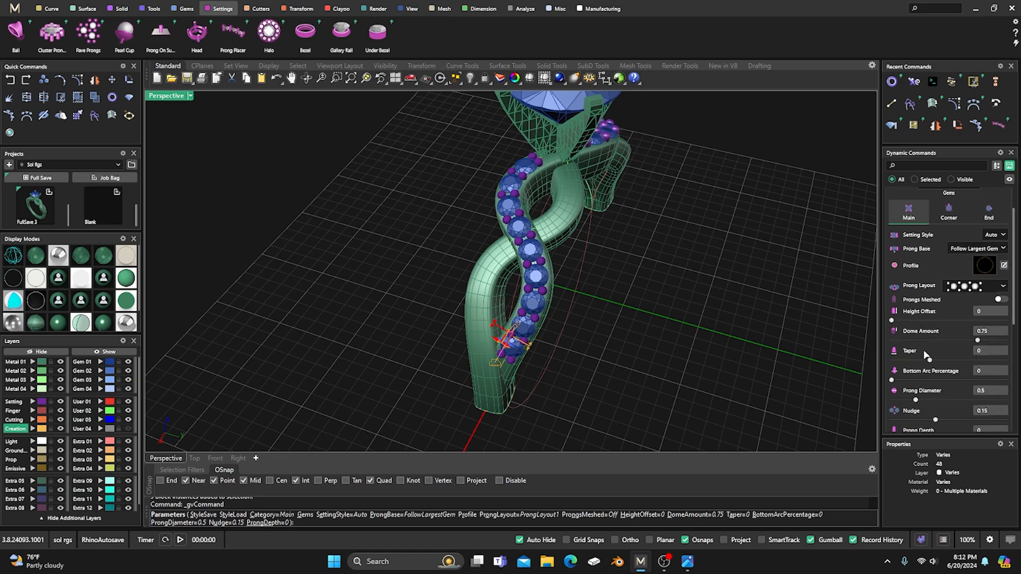
{"action": "scroll", "coordinate": [926, 354], "scroll_direction": "down", "scroll_amount": 2}
{"action": "scroll", "coordinate": [944, 291], "scroll_direction": "up", "scroll_amount": 2}
{"action": "scroll", "coordinate": [944, 290], "scroll_direction": "down", "scroll_amount": 2}
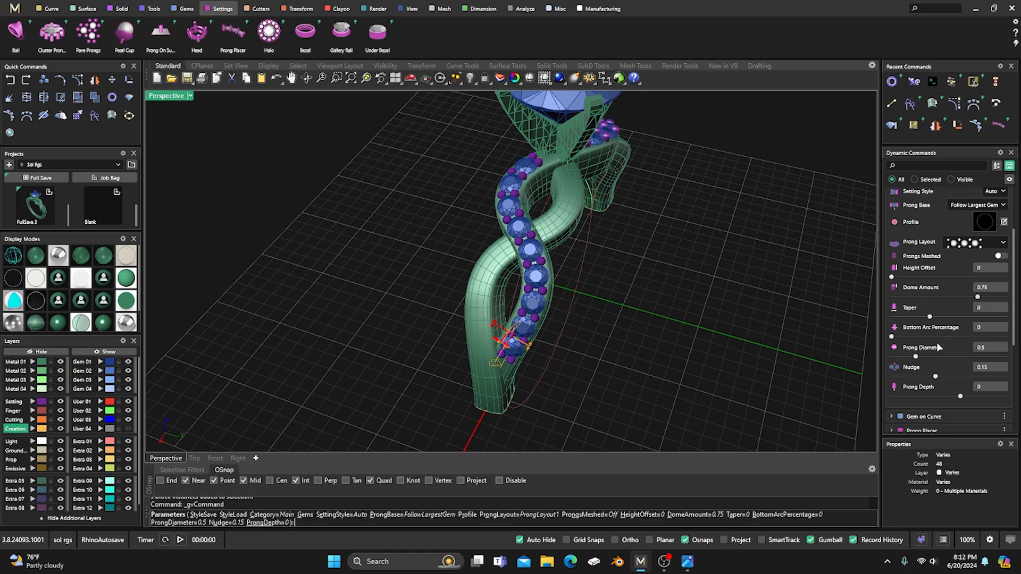
{"action": "left_click", "coordinate": [983, 347]}
{"action": "key", "text": "BackSpace"}
{"action": "key", "text": "Tab"}
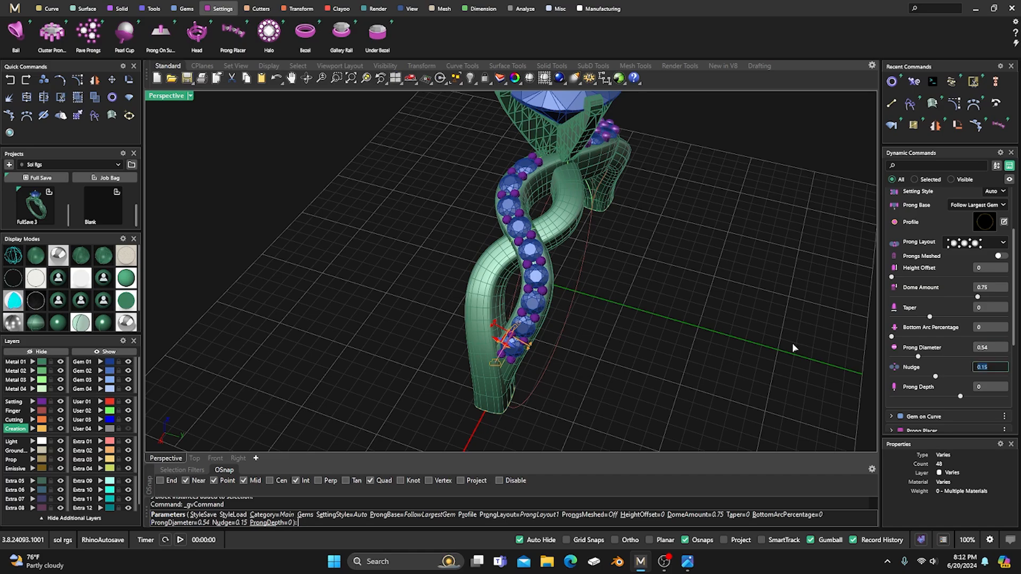
Step: Set the new row's end prong diameter to 0.54 mm and accept the prongs
{"action": "scroll", "coordinate": [980, 301], "scroll_direction": "up", "scroll_amount": 2}
{"action": "left_click", "coordinate": [988, 255]}
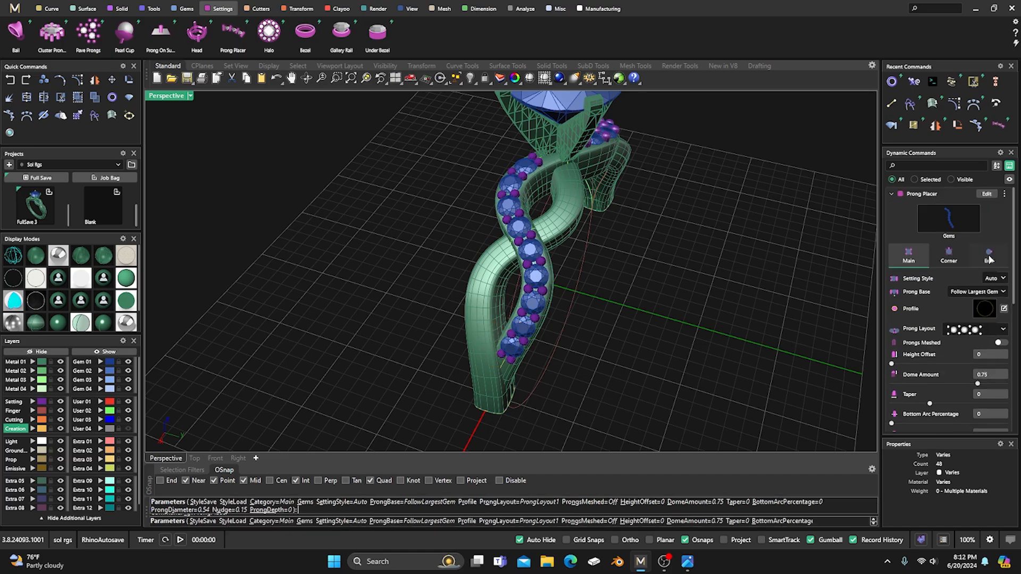
{"action": "scroll", "coordinate": [986, 282], "scroll_direction": "down", "scroll_amount": 1}
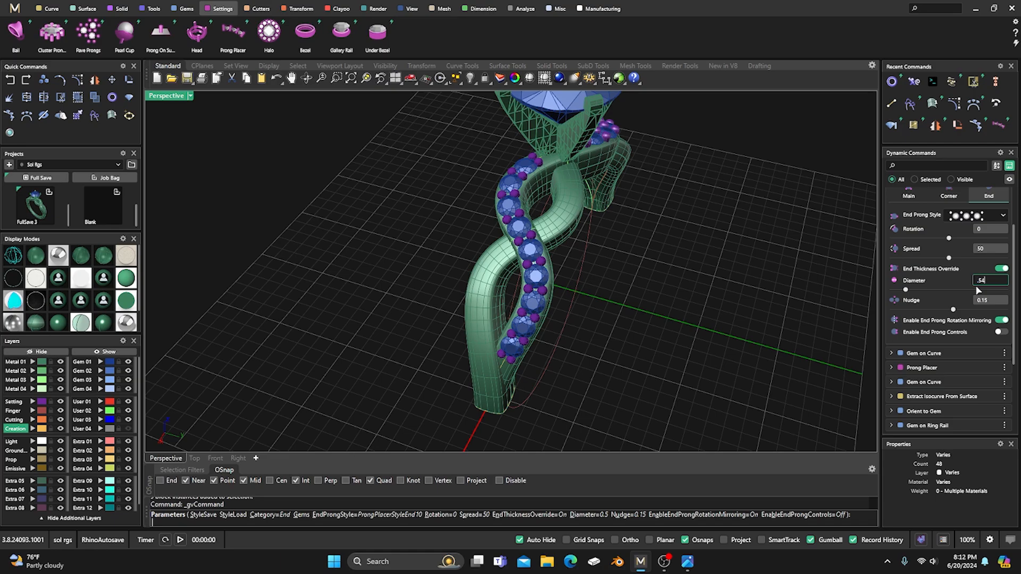
{"action": "key", "text": "Tab"}
{"action": "right_click_drag", "start_coordinate": [604, 344], "coordinate": [540, 340]}
{"action": "right_click_drag", "start_coordinate": [506, 167], "coordinate": [524, 231]}
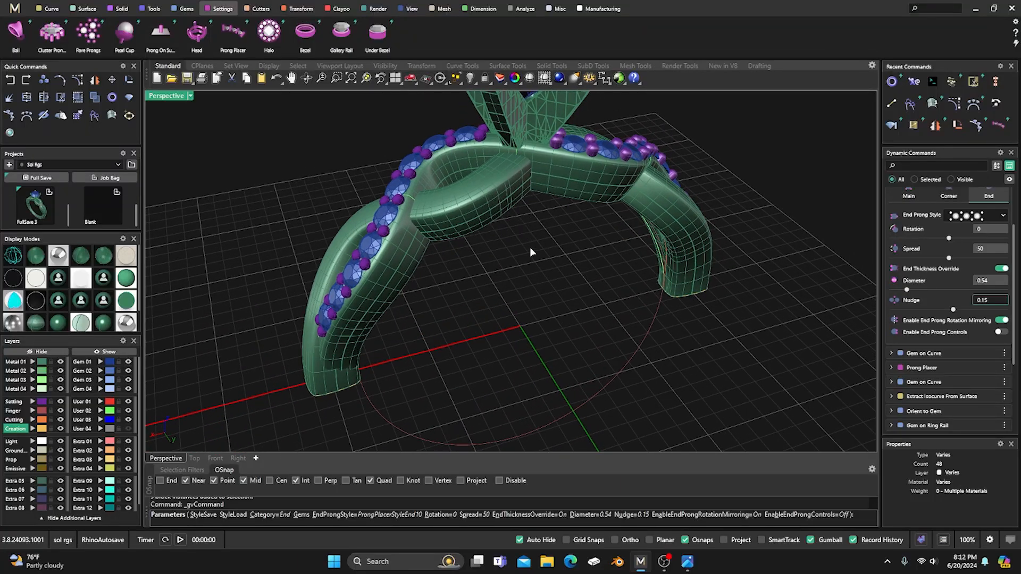
{"action": "key", "text": "Return"}
Step: Reopen the gem row beside the head for editing, set its end position to about 0.44 and start position to about 0.127, and accept
{"action": "left_click", "coordinate": [470, 153]}
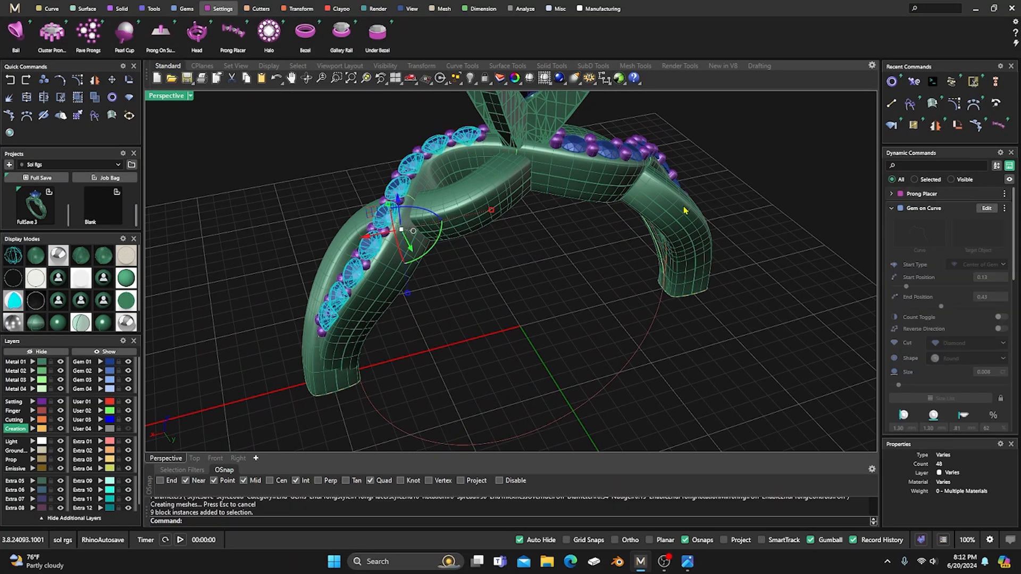
{"action": "left_click", "coordinate": [987, 210]}
{"action": "right_click_drag", "start_coordinate": [572, 297], "coordinate": [581, 272]}
{"action": "left_click_drag", "start_coordinate": [477, 123], "coordinate": [481, 123]}
{"action": "right_click_drag", "start_coordinate": [483, 309], "coordinate": [574, 301]}
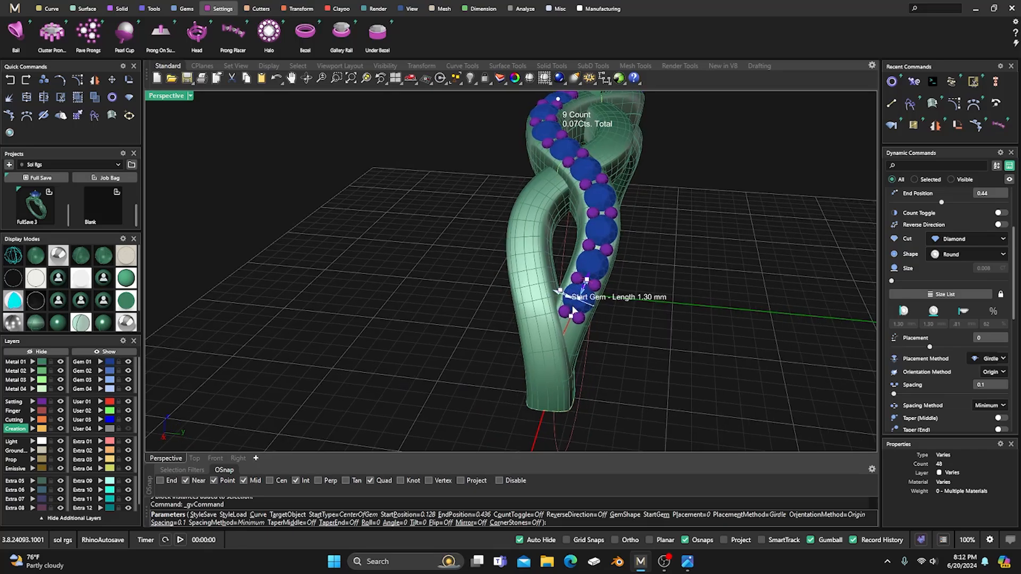
{"action": "scroll", "coordinate": [573, 300], "scroll_direction": "up", "scroll_amount": 3}
{"action": "left_click_drag", "start_coordinate": [577, 267], "coordinate": [574, 272]}
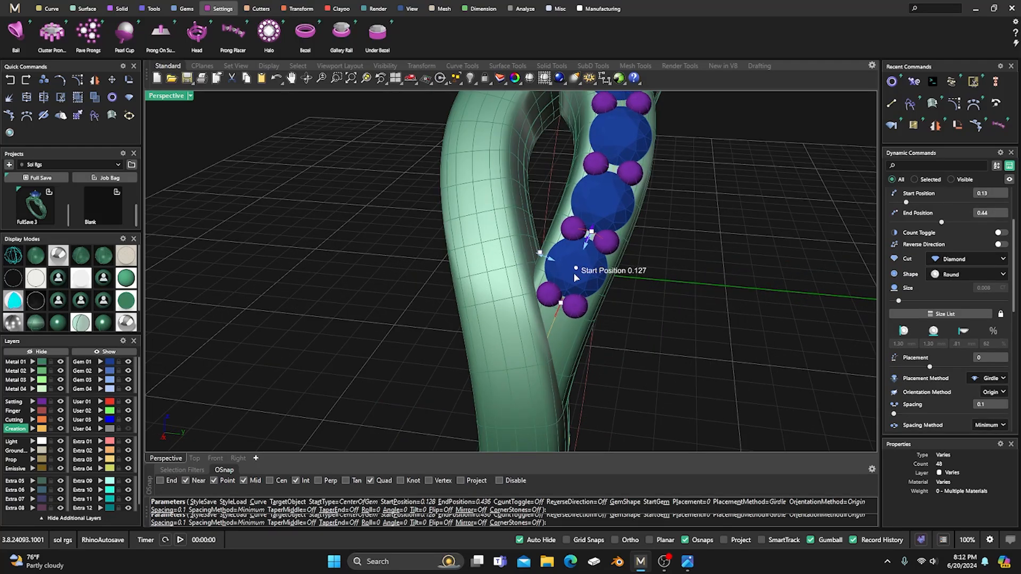
{"action": "right_click", "coordinate": [398, 289]}
Step: Compare the ring in a rendered display mode with the reference photo, and return to the display mode with surface lines
{"action": "scroll", "coordinate": [404, 289], "scroll_direction": "down", "scroll_amount": 4}
{"action": "right_click_drag", "start_coordinate": [420, 298], "coordinate": [449, 332]}
{"action": "scroll", "coordinate": [408, 330], "scroll_direction": "down", "scroll_amount": 2}
{"action": "scroll", "coordinate": [430, 333], "scroll_direction": "down", "scroll_amount": 4}
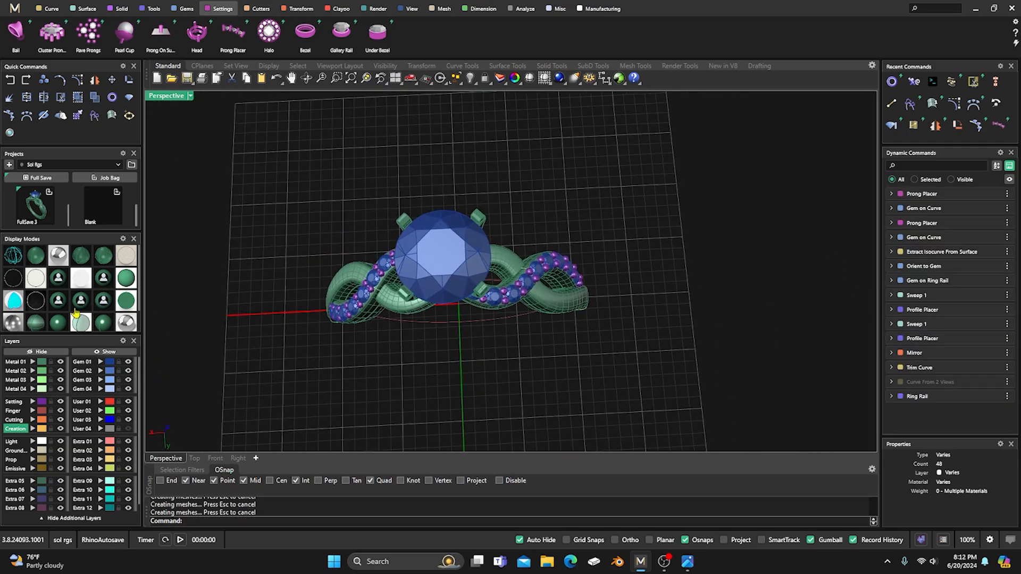
{"action": "left_click", "coordinate": [58, 320]}
{"action": "scroll", "coordinate": [695, 308], "scroll_direction": "down", "scroll_amount": 2}
{"action": "right_click_drag", "start_coordinate": [695, 307], "coordinate": [695, 313]}
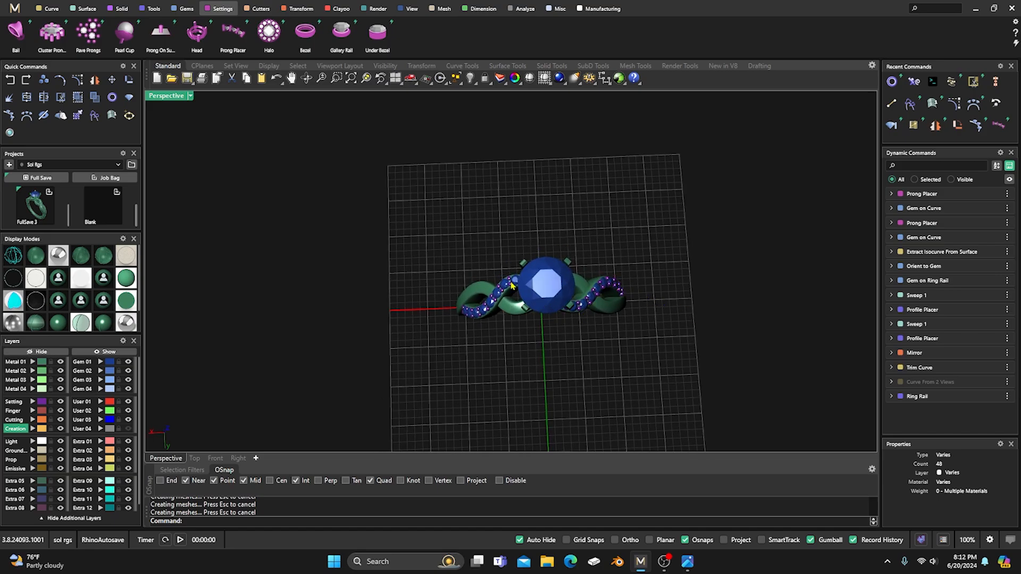
{"action": "left_click", "coordinate": [687, 562]}
{"action": "left_click_drag", "start_coordinate": [367, 11], "coordinate": [284, 76]}
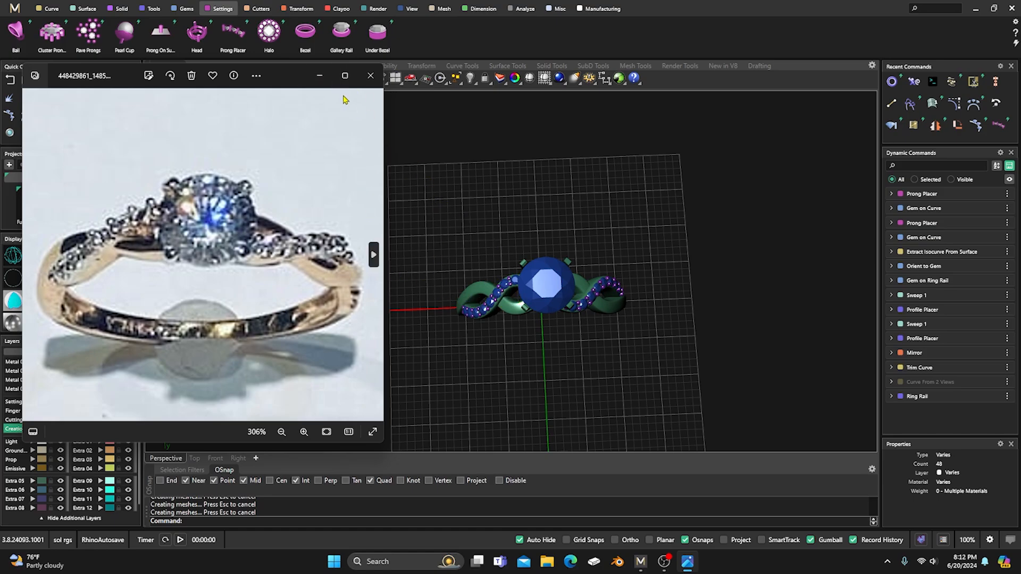
{"action": "left_click", "coordinate": [319, 76]}
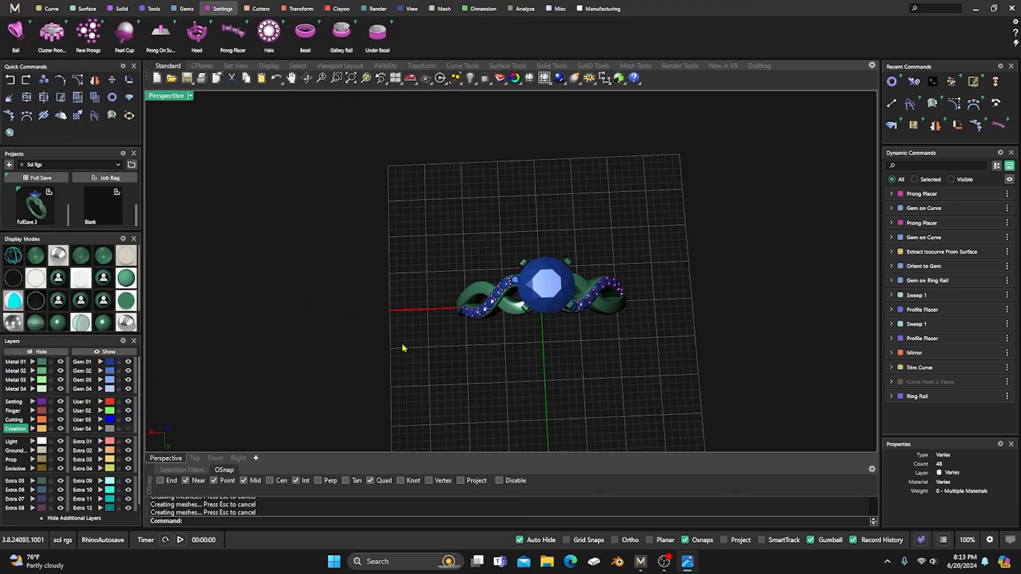
{"action": "right_click_drag", "start_coordinate": [403, 348], "coordinate": [416, 290]}
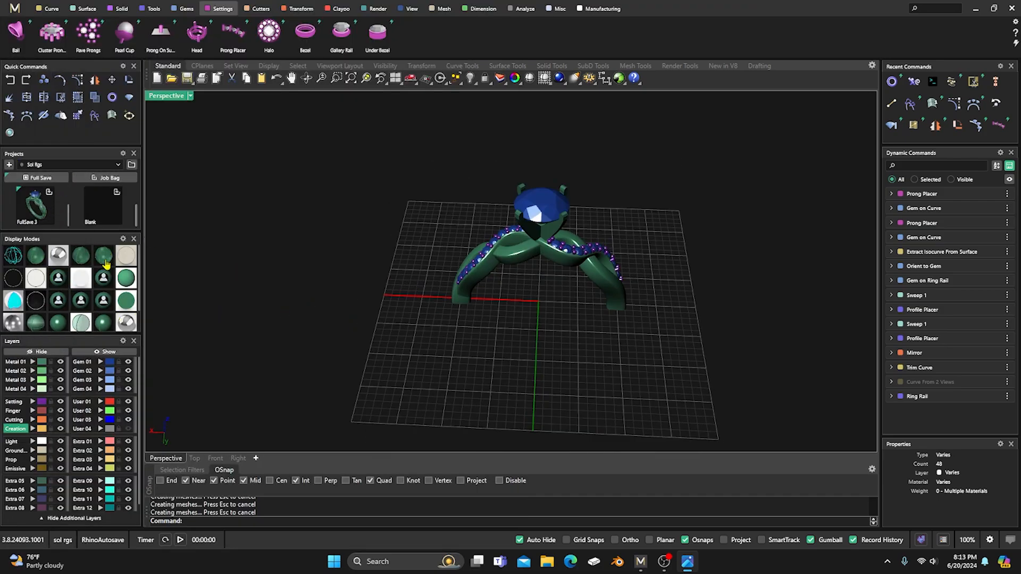
{"action": "left_click", "coordinate": [36, 323]}
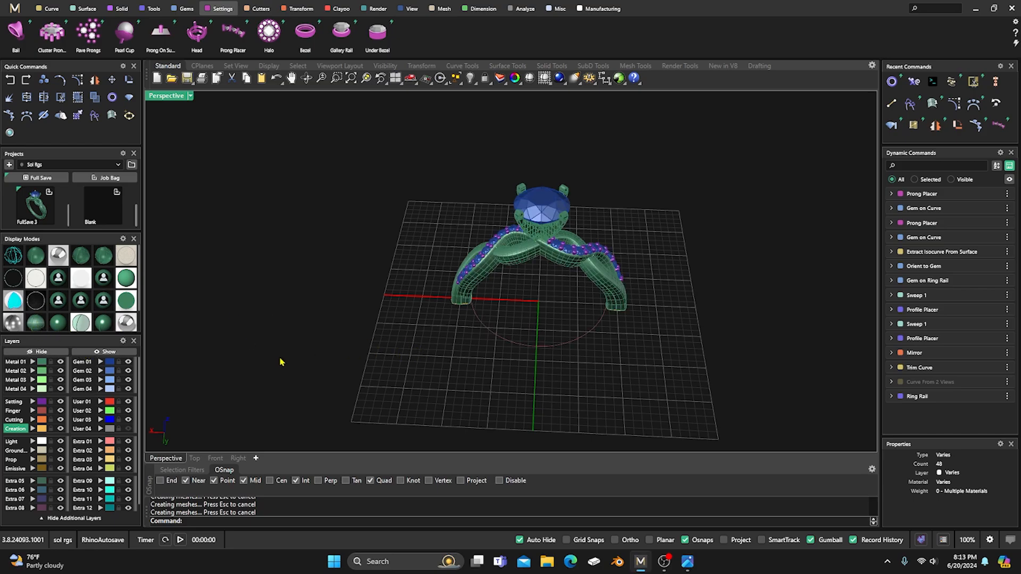
Step: Show the User 04 layer, move its wavy braid curve to the Creation layer, and hide User 04 again
{"action": "right_click_drag", "start_coordinate": [367, 335], "coordinate": [402, 322]}
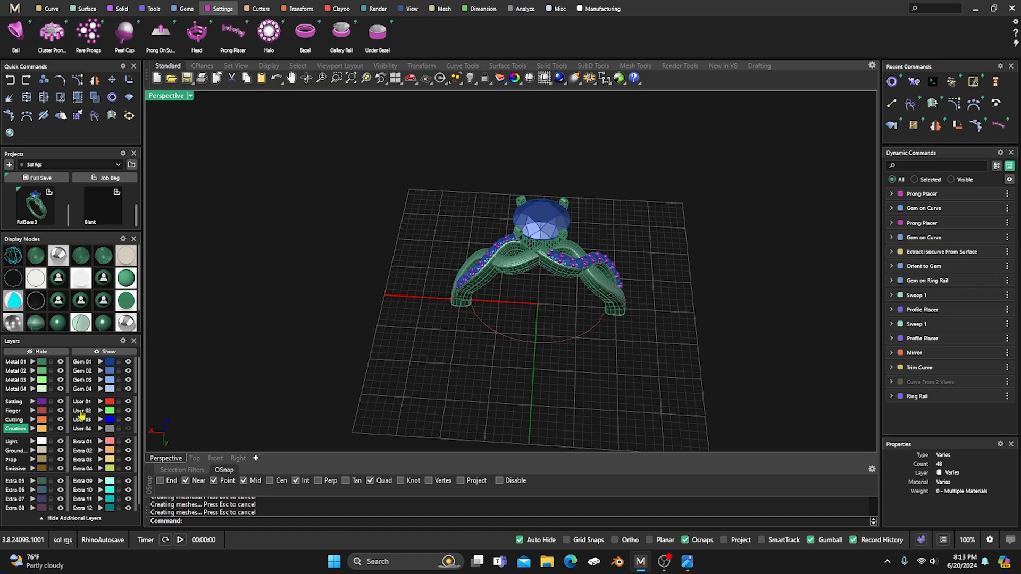
{"action": "left_click", "coordinate": [129, 429]}
{"action": "scroll", "coordinate": [570, 317], "scroll_direction": "up", "scroll_amount": 5}
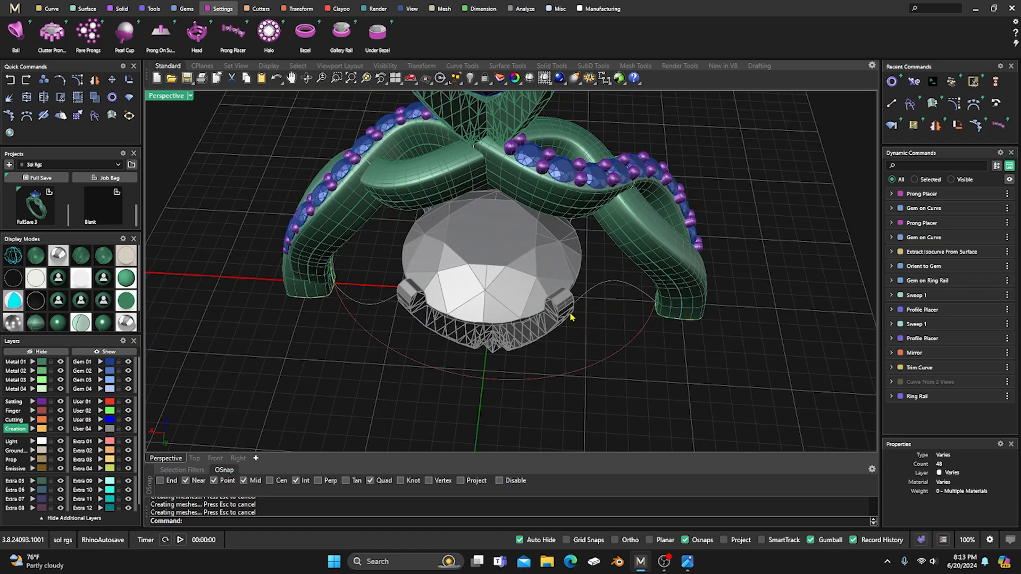
{"action": "left_click", "coordinate": [601, 287]}
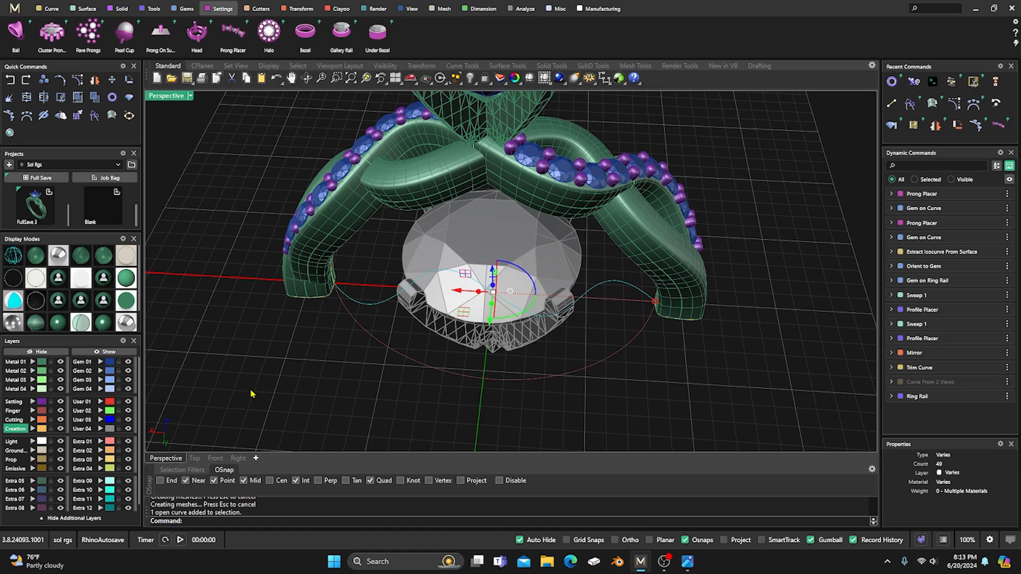
{"action": "left_click", "coordinate": [32, 429]}
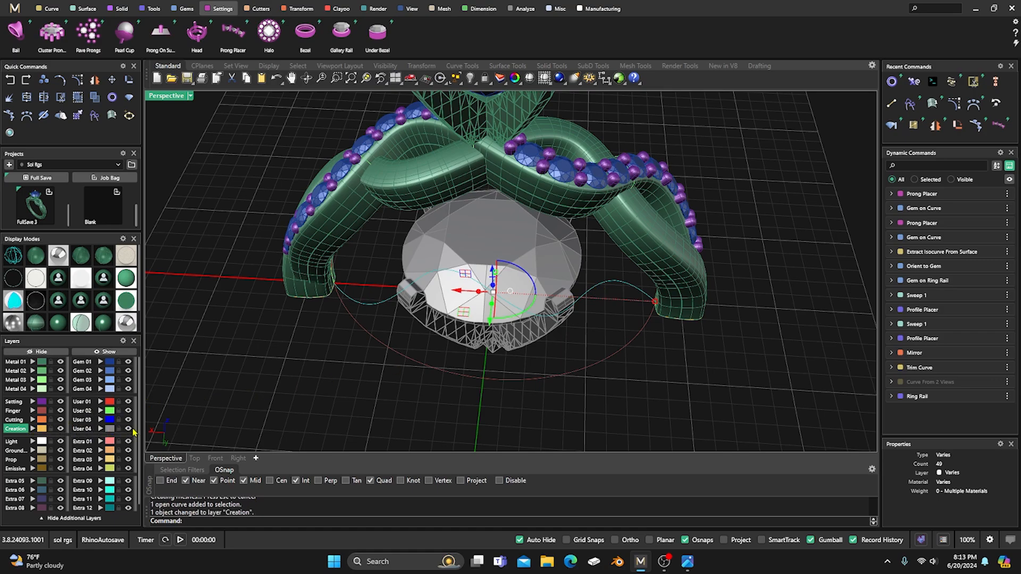
{"action": "left_click", "coordinate": [128, 428]}
{"action": "left_click", "coordinate": [461, 326]}
{"action": "left_click", "coordinate": [472, 282]}
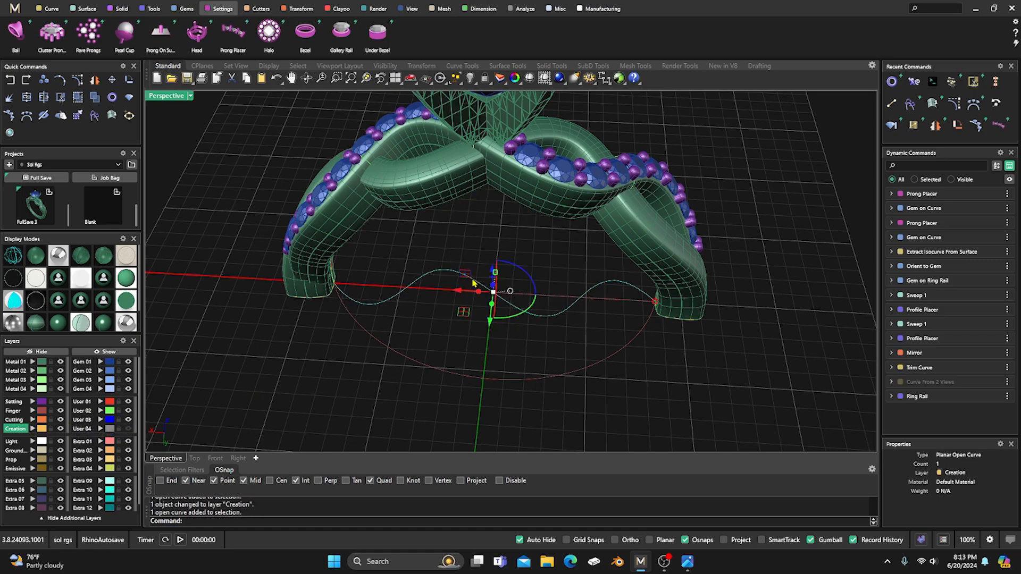
Step: Turn on the wavy braid curve's control points and scale the inner pair slightly closer together across the band
{"action": "left_click", "coordinate": [78, 79]}
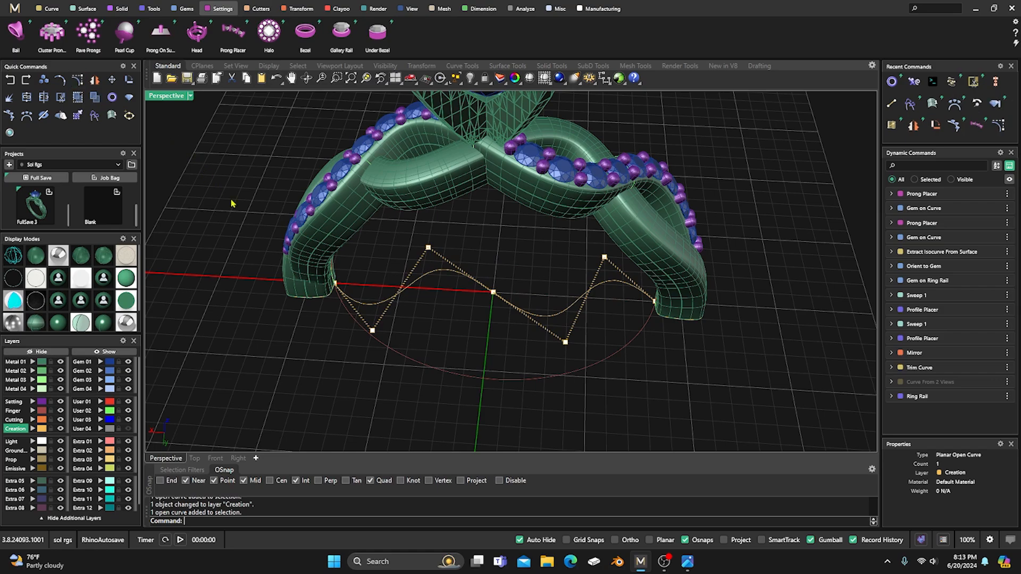
{"action": "scroll", "coordinate": [516, 287], "scroll_direction": "down", "scroll_amount": 4}
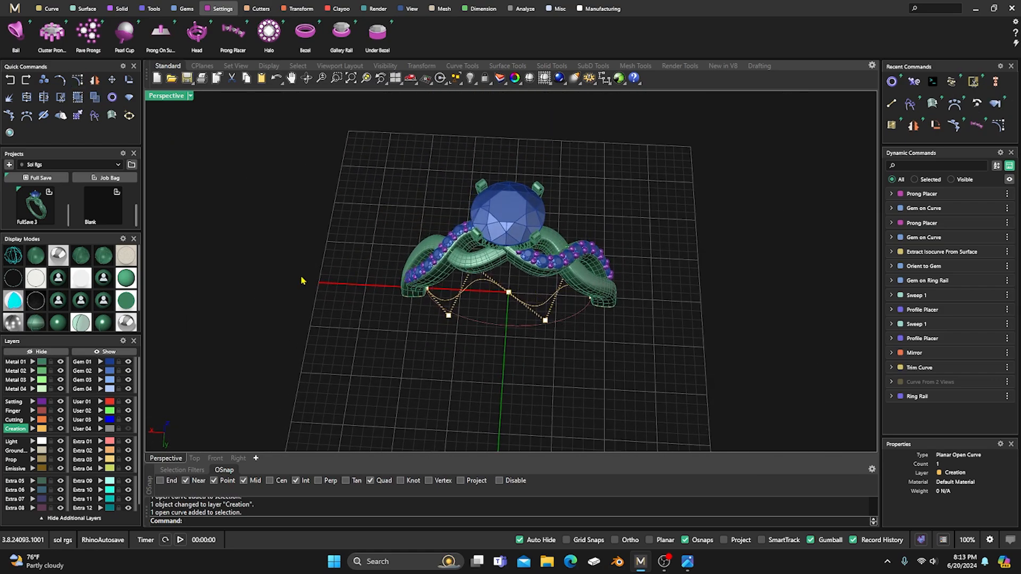
{"action": "right_click_drag", "start_coordinate": [483, 331], "coordinate": [485, 295]}
{"action": "left_click", "coordinate": [472, 267]}
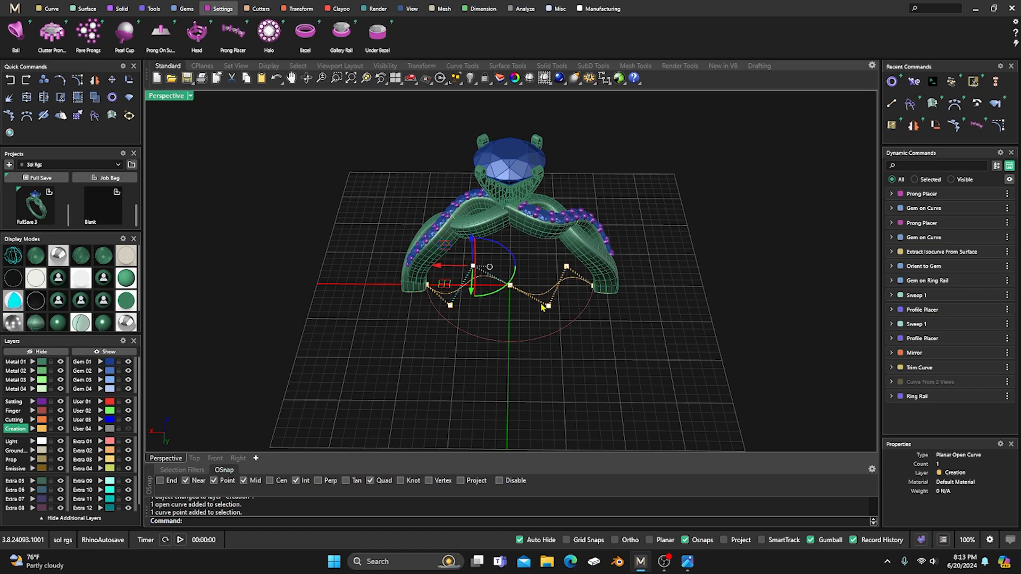
{"action": "left_click", "coordinate": [549, 307], "text": "shift"}
{"action": "right_click_drag", "start_coordinate": [549, 308], "coordinate": [541, 338]}
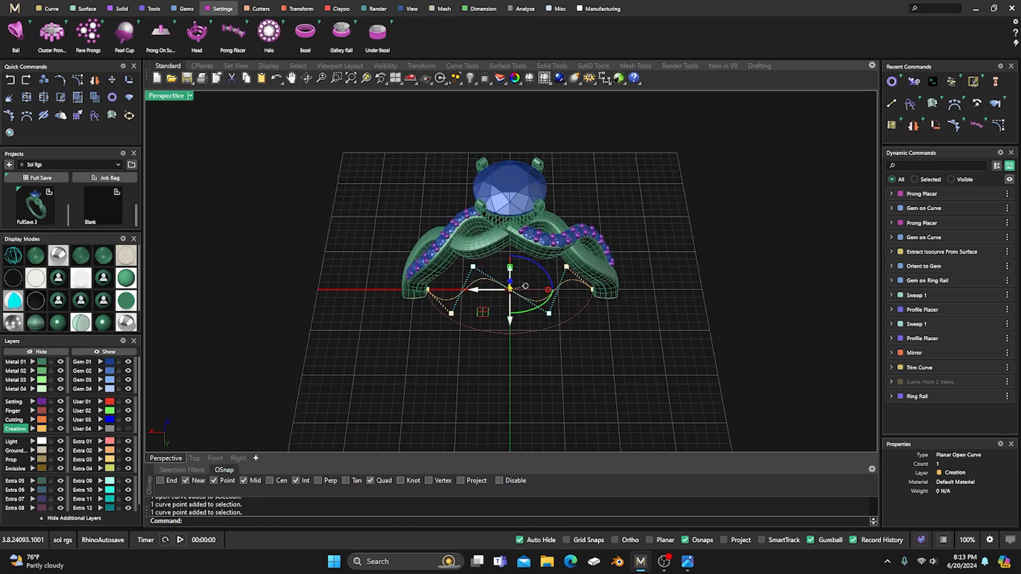
{"action": "left_click_drag", "start_coordinate": [511, 272], "coordinate": [515, 274]}
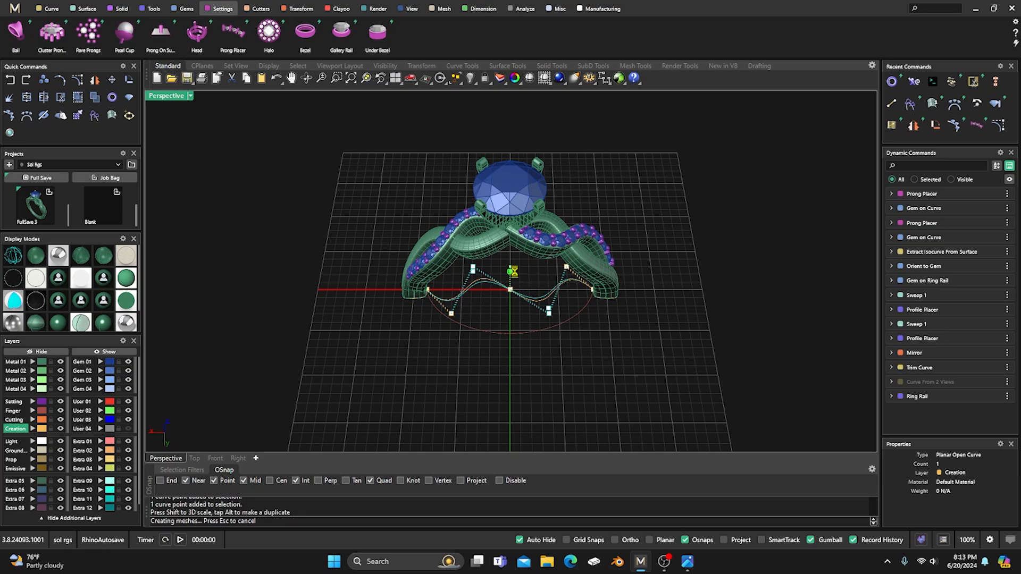
{"action": "right_click_drag", "start_coordinate": [516, 287], "coordinate": [487, 334]}
Step: Scale the outer pair of the wavy curve's control points slightly closer together across the band
{"action": "left_click", "coordinate": [500, 345]}
{"action": "left_click", "coordinate": [446, 316]}
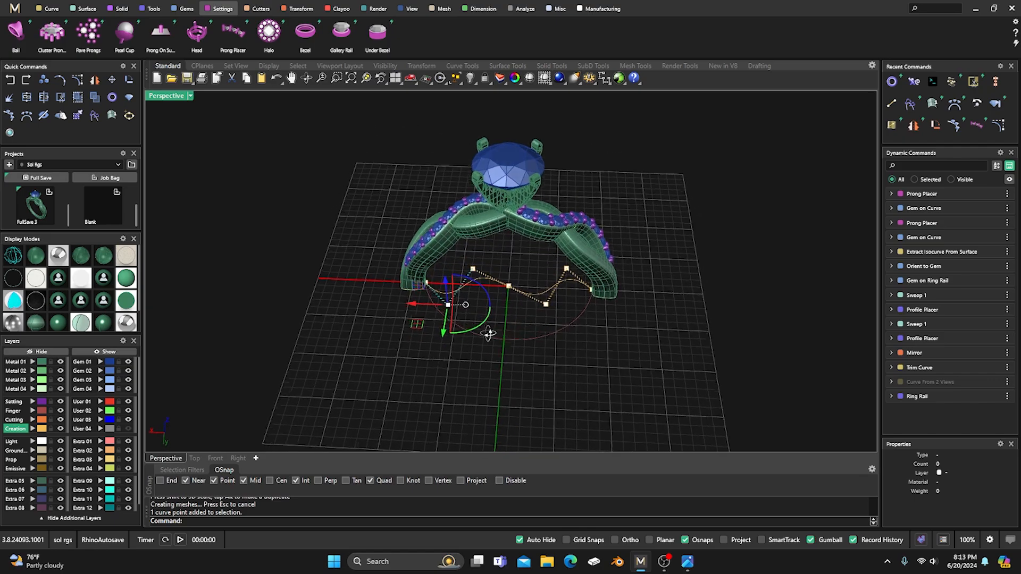
{"action": "left_click", "coordinate": [567, 269]}
{"action": "left_click_drag", "start_coordinate": [510, 266], "coordinate": [511, 269]}
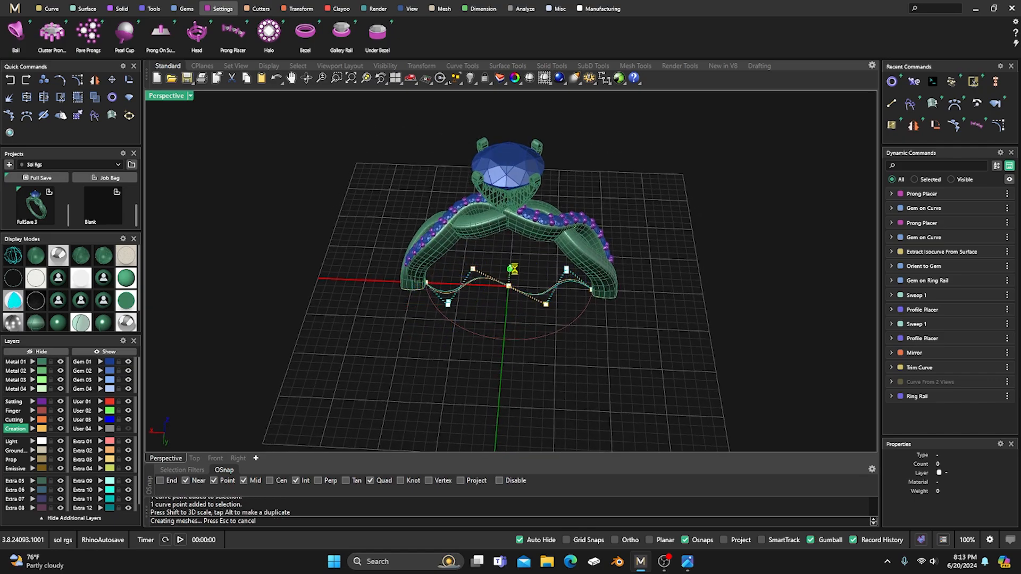
Step: Compare the narrowed braid with the reference photo in a rendered display, and examine it in the four-viewport layout
{"action": "right_click_drag", "start_coordinate": [511, 269], "coordinate": [499, 305]}
{"action": "left_click", "coordinate": [88, 322]}
{"action": "left_click", "coordinate": [688, 561]}
{"action": "right_click_drag", "start_coordinate": [509, 303], "coordinate": [532, 319]}
{"action": "left_click_drag", "start_coordinate": [313, 131], "coordinate": [0, 123]}
{"action": "left_click", "coordinate": [383, 216]}
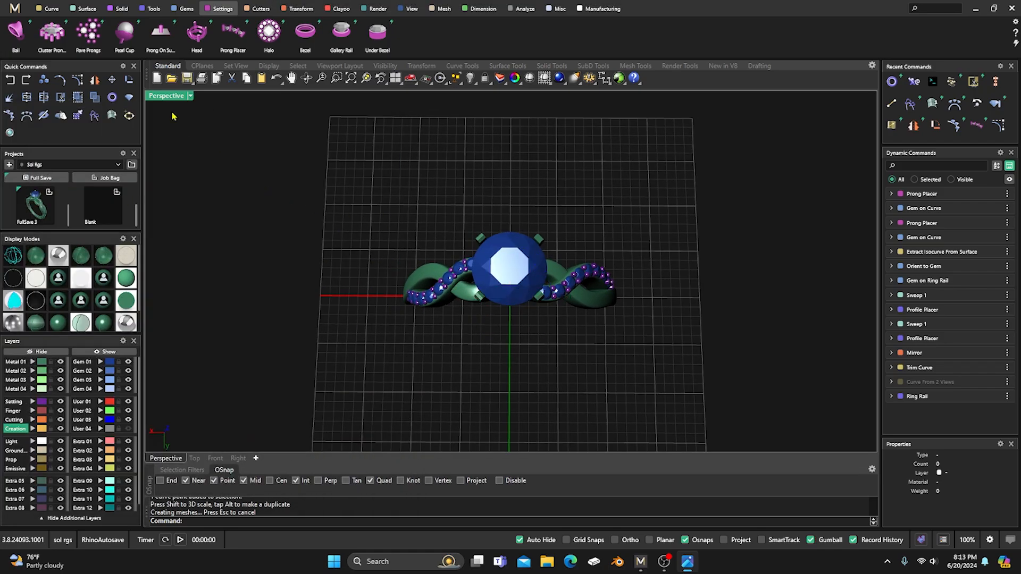
{"action": "double_click", "coordinate": [163, 99]}
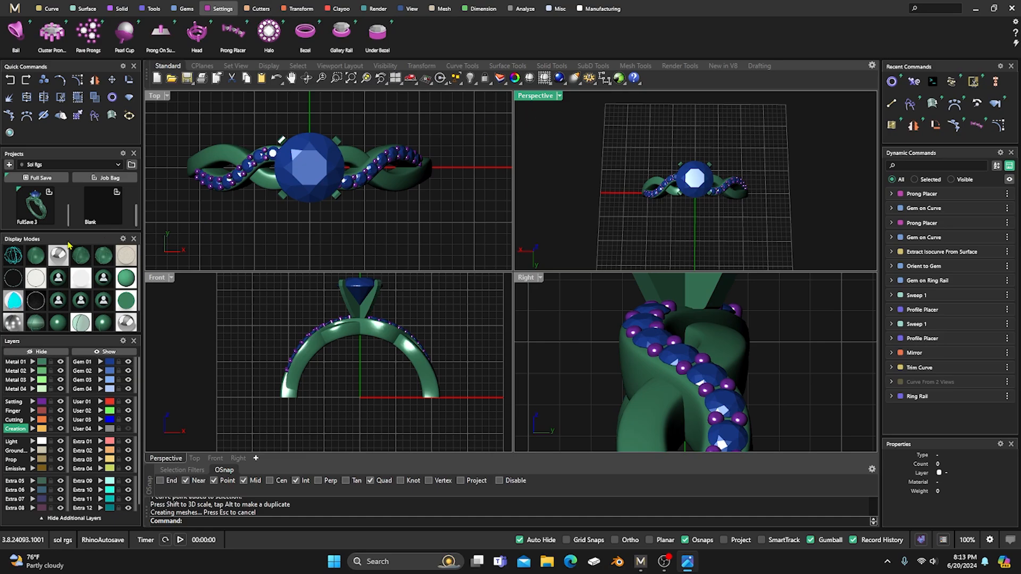
{"action": "left_click", "coordinate": [36, 324]}
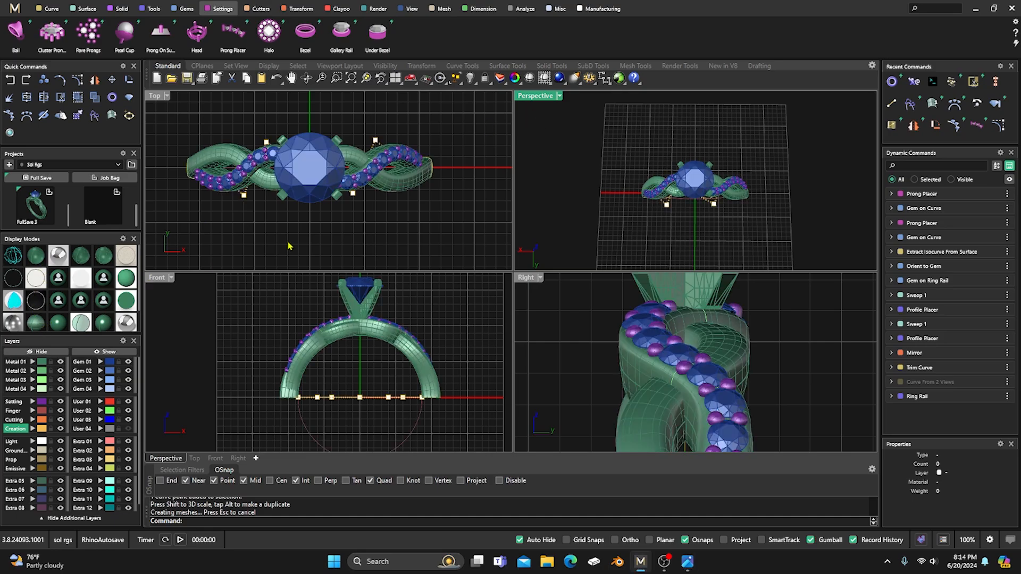
{"action": "double_click", "coordinate": [540, 99]}
{"action": "right_click_drag", "start_coordinate": [540, 107], "coordinate": [565, 220]}
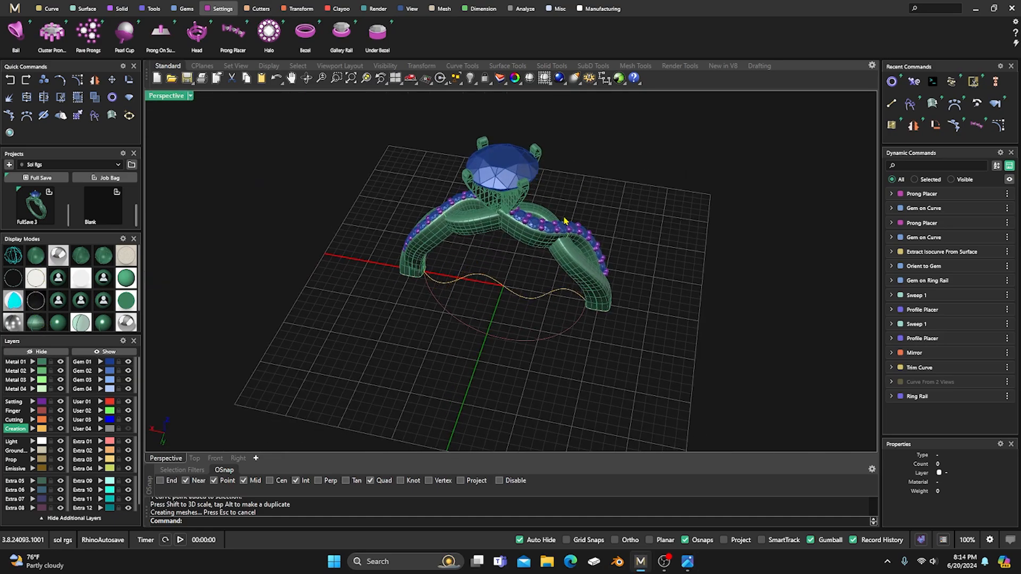
Step: Create a Sweep 1 along the lower arc of the ring rail, using the edge profiles at both open shank ends
{"action": "right_click_drag", "start_coordinate": [558, 285], "coordinate": [579, 269]}
{"action": "scroll", "coordinate": [582, 269], "scroll_direction": "up", "scroll_amount": 5}
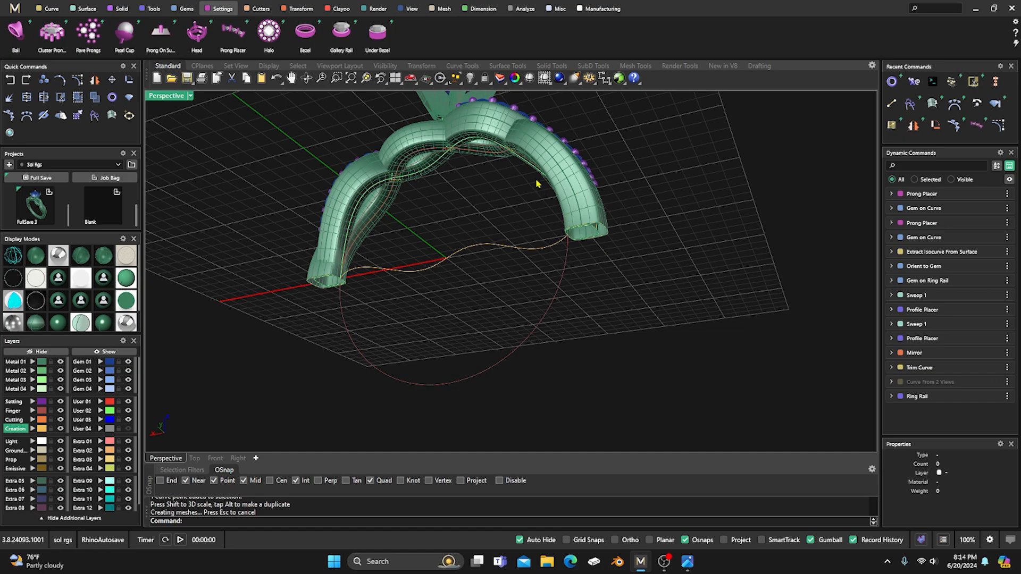
{"action": "right_click_drag", "start_coordinate": [528, 210], "coordinate": [435, 272]}
{"action": "scroll", "coordinate": [366, 264], "scroll_direction": "up", "scroll_amount": 2}
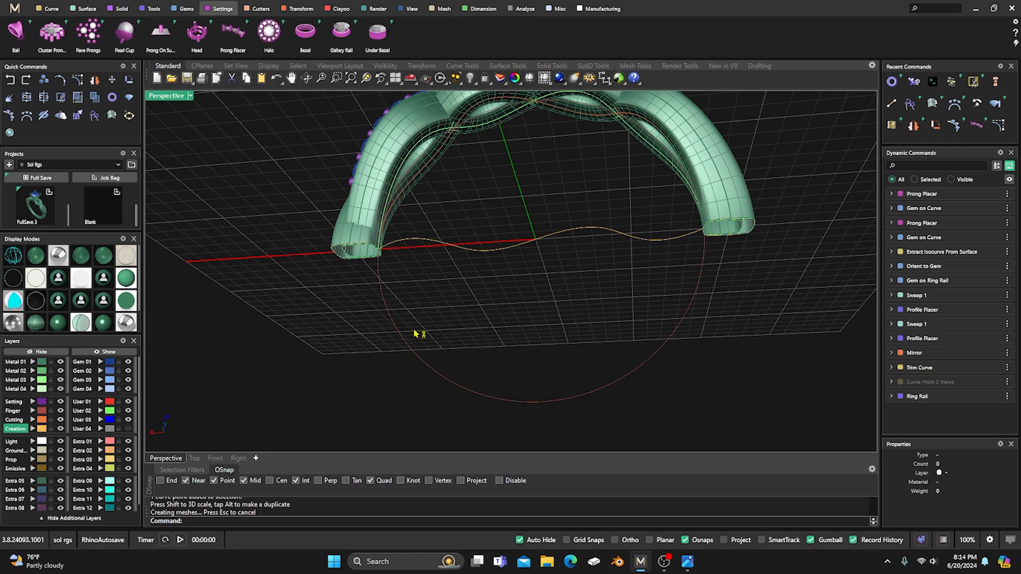
{"action": "right_click_drag", "start_coordinate": [416, 333], "coordinate": [425, 316]}
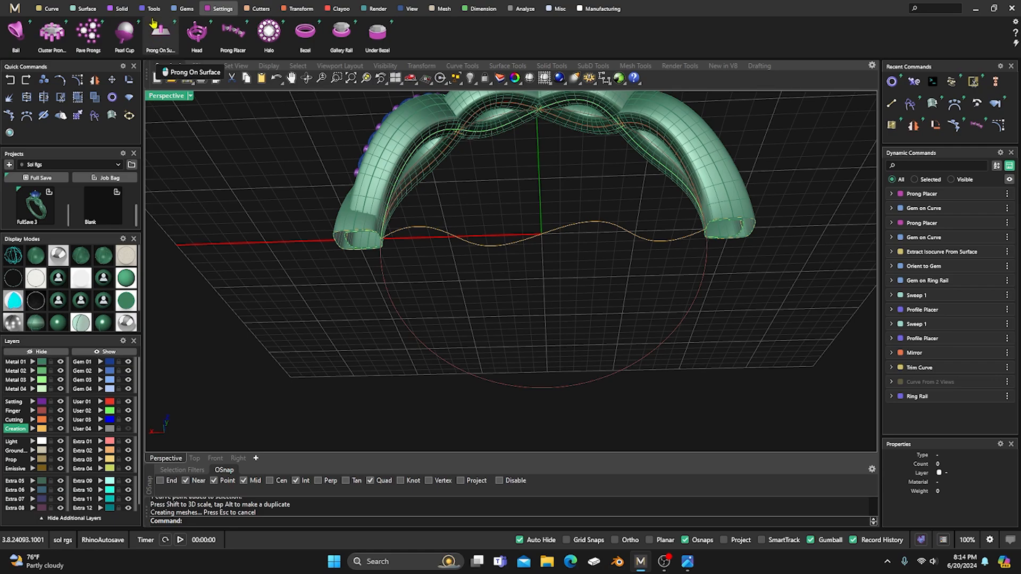
{"action": "left_click", "coordinate": [83, 8]}
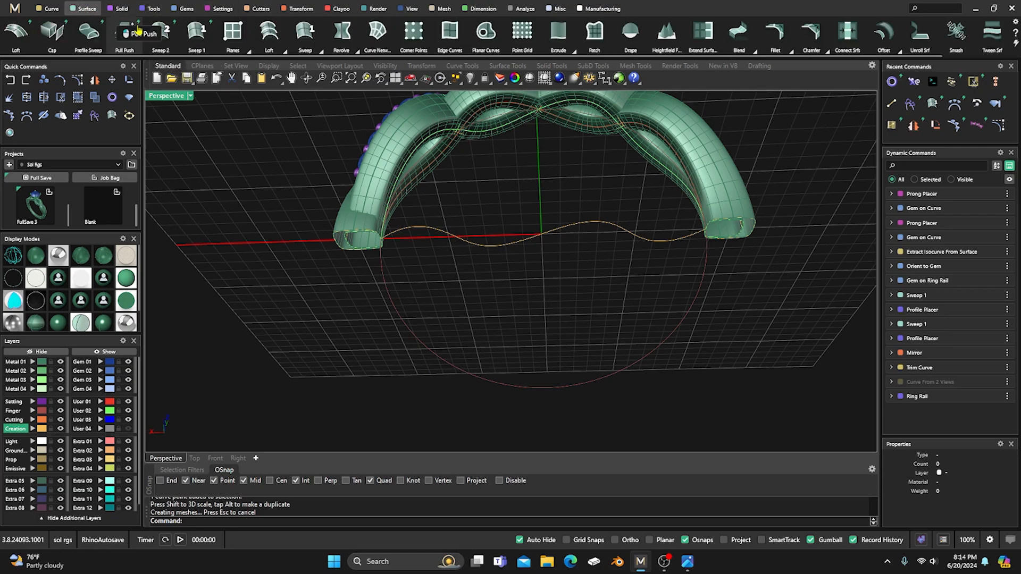
{"action": "left_click", "coordinate": [203, 33]}
{"action": "left_click", "coordinate": [391, 302]}
{"action": "left_click", "coordinate": [333, 240]}
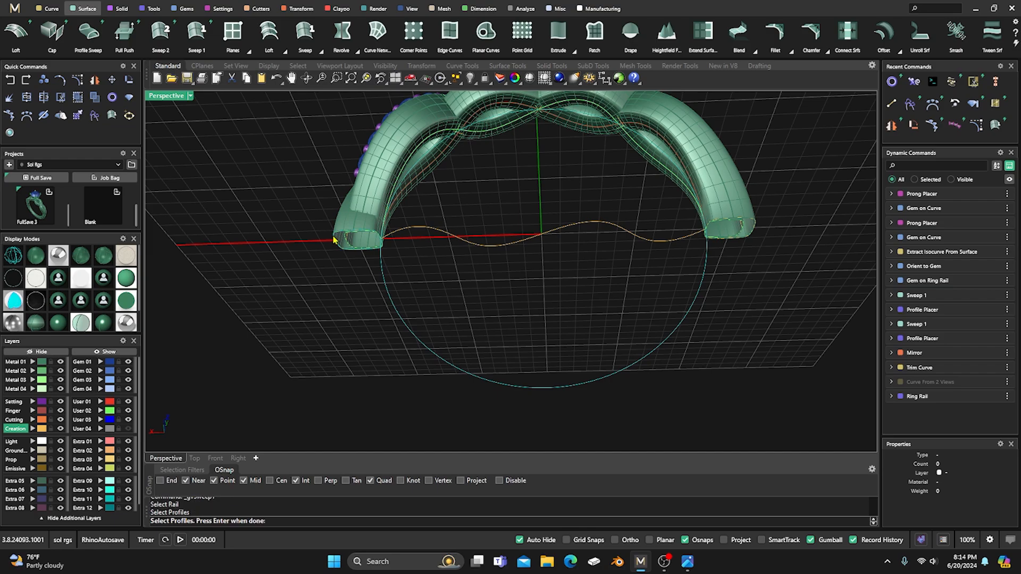
{"action": "left_click", "coordinate": [755, 222]}
{"action": "key", "text": "Return"}
Step: Disable Mirror Cap, the start dome and the end dome for the lower shank sweep, and accept it
{"action": "right_click_drag", "start_coordinate": [672, 308], "coordinate": [641, 284]}
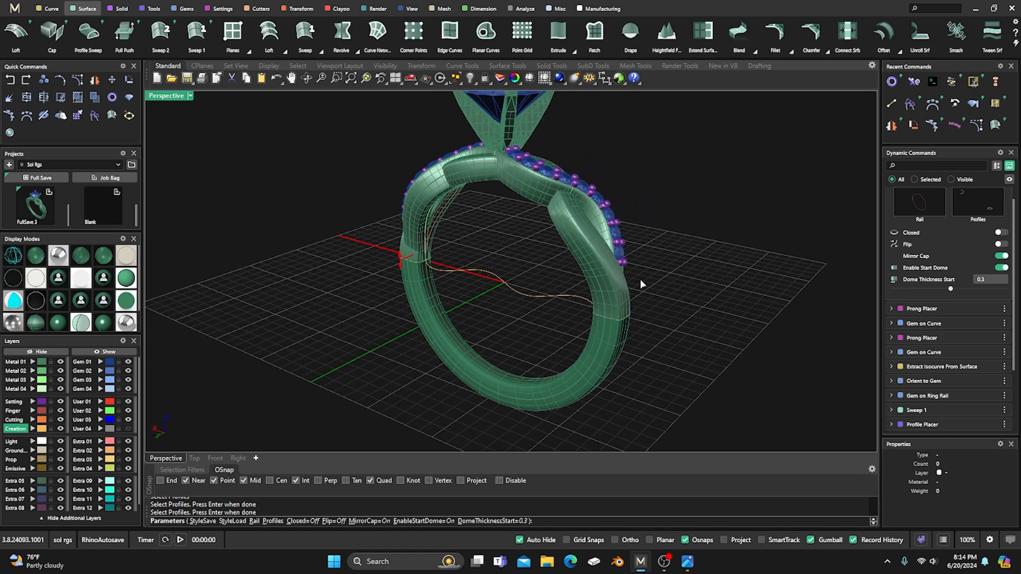
{"action": "left_click", "coordinate": [1003, 256]}
{"action": "left_click", "coordinate": [1002, 267]}
{"action": "left_click", "coordinate": [1002, 280]}
{"action": "right_click", "coordinate": [678, 251]}
Step: Examine the completed ring from several angles, checking the lower shank and the gem and prong rows on the shoulders
{"action": "right_click_drag", "start_coordinate": [524, 261], "coordinate": [577, 374]}
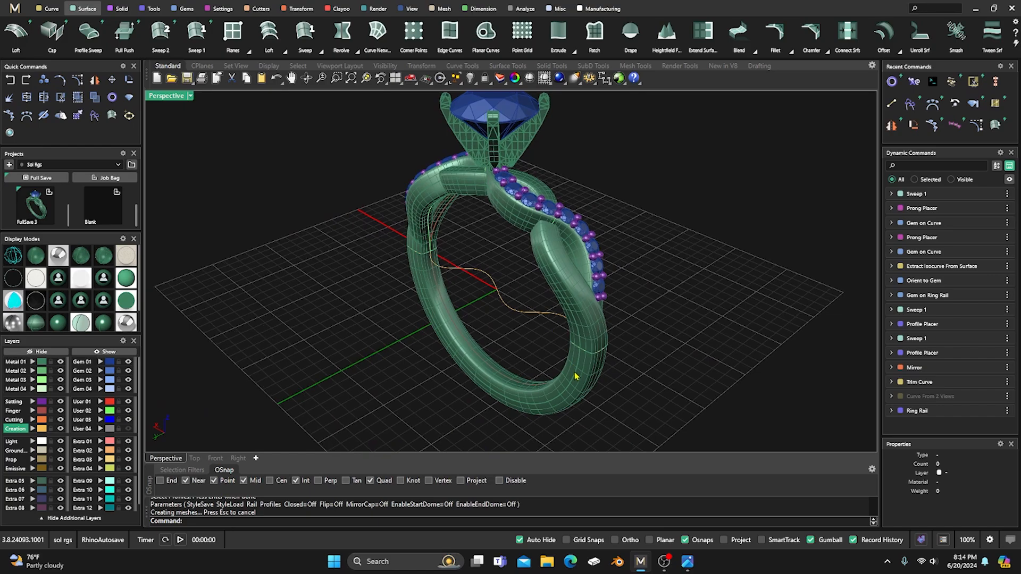
{"action": "left_click", "coordinate": [576, 376]}
{"action": "left_click", "coordinate": [504, 273]}
{"action": "right_click_drag", "start_coordinate": [494, 273], "coordinate": [519, 298]}
{"action": "right_click_drag", "start_coordinate": [477, 266], "coordinate": [490, 282]}
{"action": "scroll", "coordinate": [487, 280], "scroll_direction": "down", "scroll_amount": 5}
{"action": "scroll", "coordinate": [514, 271], "scroll_direction": "up", "scroll_amount": 5}
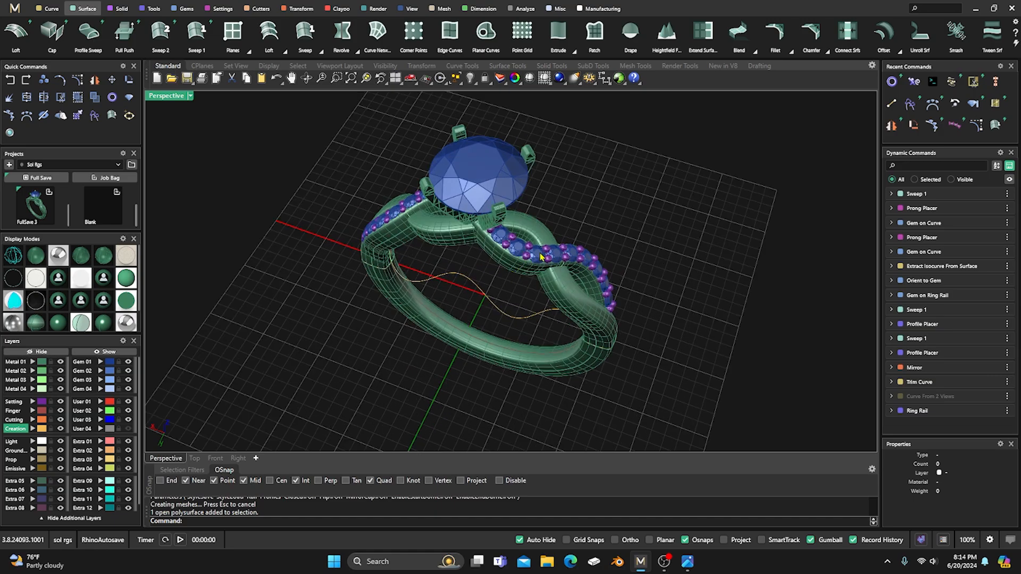
{"action": "left_click", "coordinate": [540, 257]}
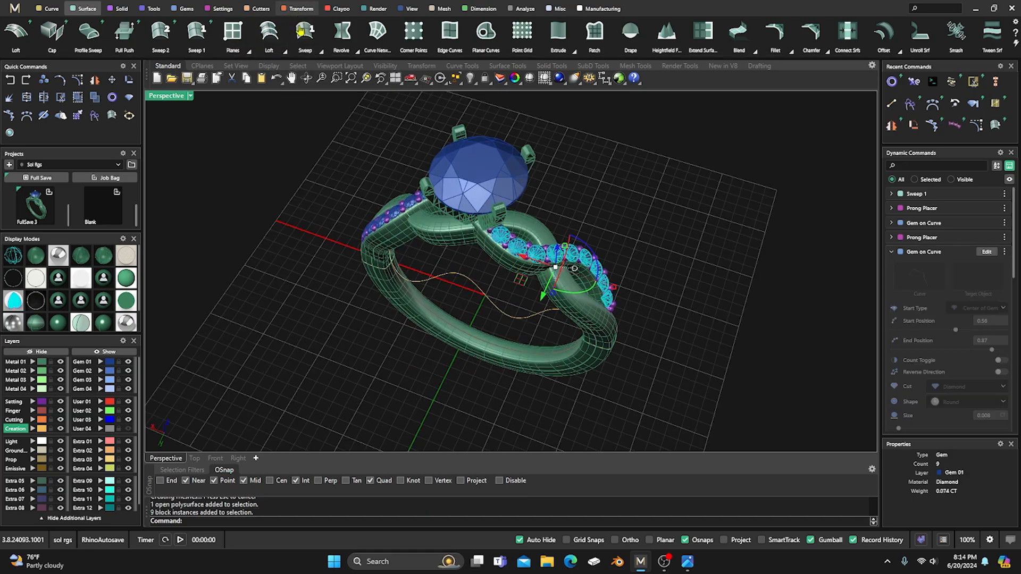
{"action": "left_click", "coordinate": [400, 215], "text": "shift"}
{"action": "left_click", "coordinate": [374, 198]}
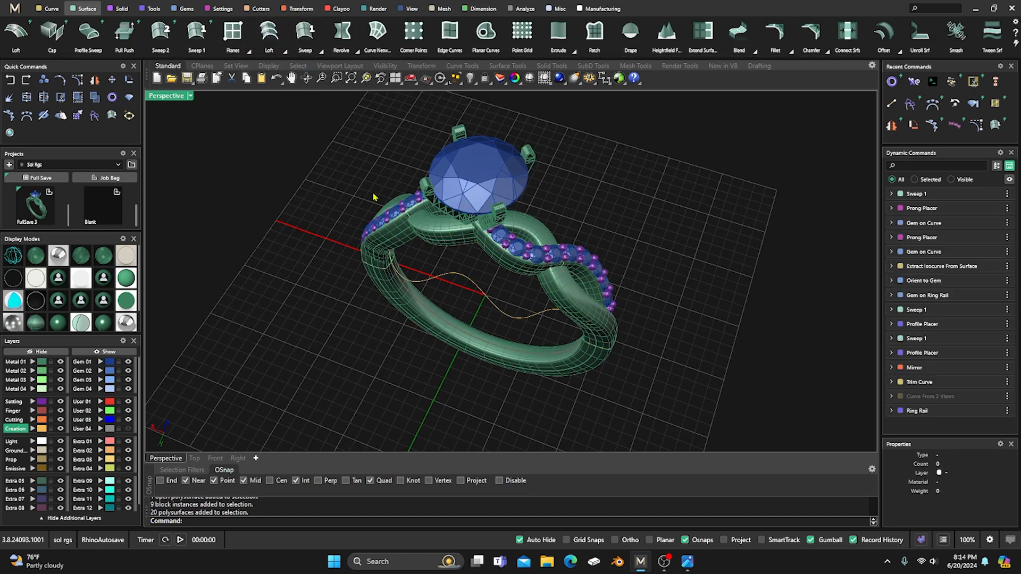
Step: Start a Gem Cutter on the small diamond rows of both shoulders
{"action": "left_click", "coordinate": [394, 213]}
{"action": "left_click", "coordinate": [513, 252], "text": "shift"}
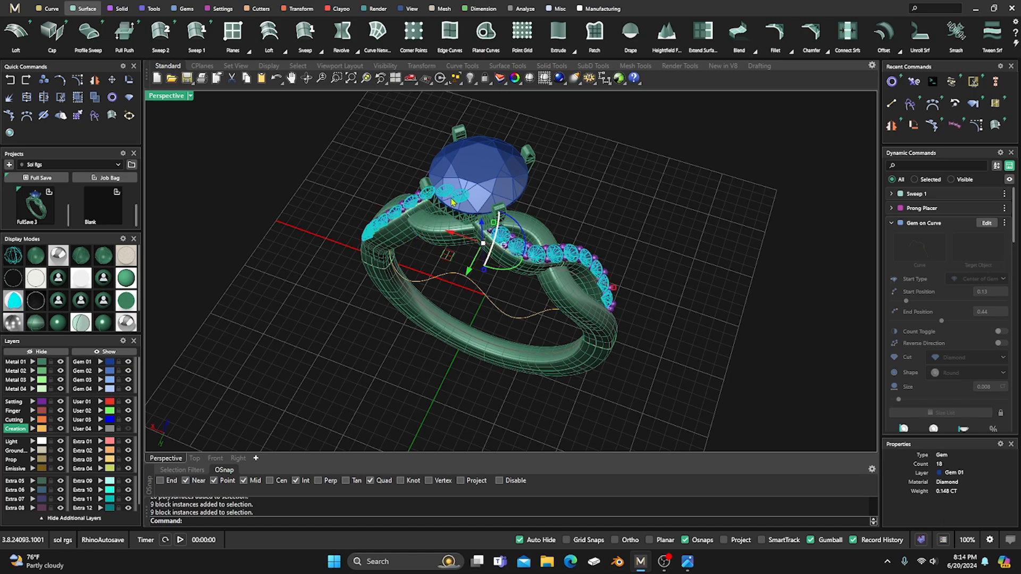
{"action": "left_click", "coordinate": [301, 9]}
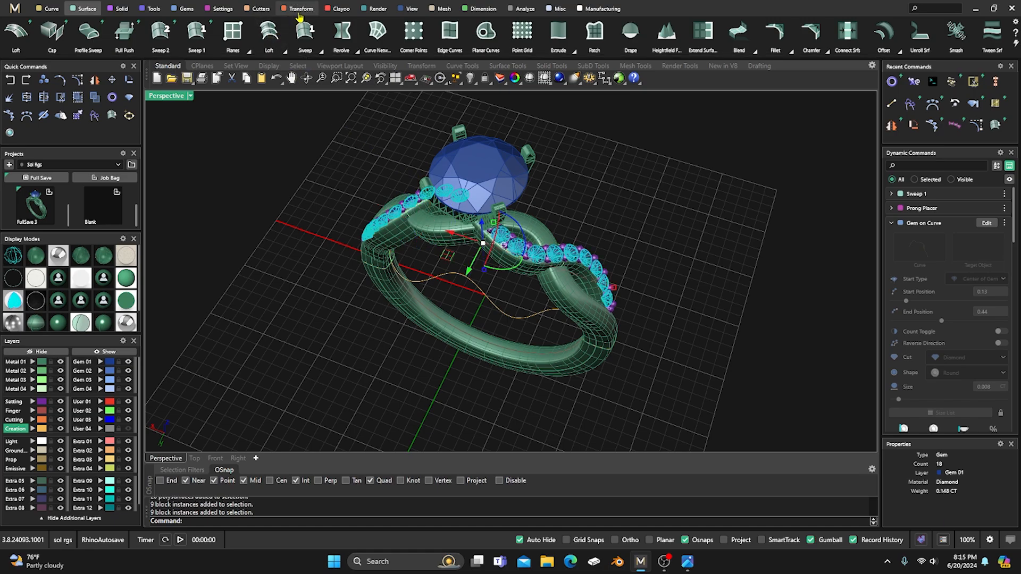
{"action": "left_click", "coordinate": [257, 8]}
{"action": "left_click", "coordinate": [160, 33]}
Step: Shorten the gem cutters' bottom length to -0.53 so they stay within the band, and accept them
{"action": "right_click_drag", "start_coordinate": [452, 302], "coordinate": [489, 212]}
{"action": "scroll", "coordinate": [498, 249], "scroll_direction": "down", "scroll_amount": 4}
{"action": "scroll", "coordinate": [489, 213], "scroll_direction": "up", "scroll_amount": 6}
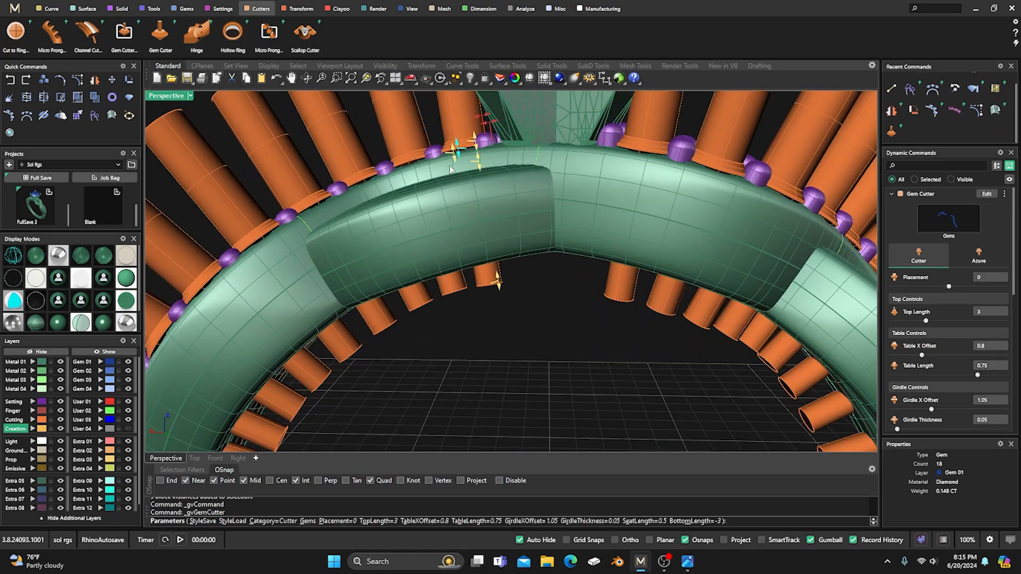
{"action": "left_click_drag", "start_coordinate": [488, 212], "coordinate": [488, 185]}
{"action": "scroll", "coordinate": [488, 186], "scroll_direction": "down", "scroll_amount": 6}
{"action": "right_click_drag", "start_coordinate": [488, 186], "coordinate": [476, 228]}
{"action": "right_click", "coordinate": [306, 154]}
{"action": "right_click_drag", "start_coordinate": [340, 186], "coordinate": [342, 196]}
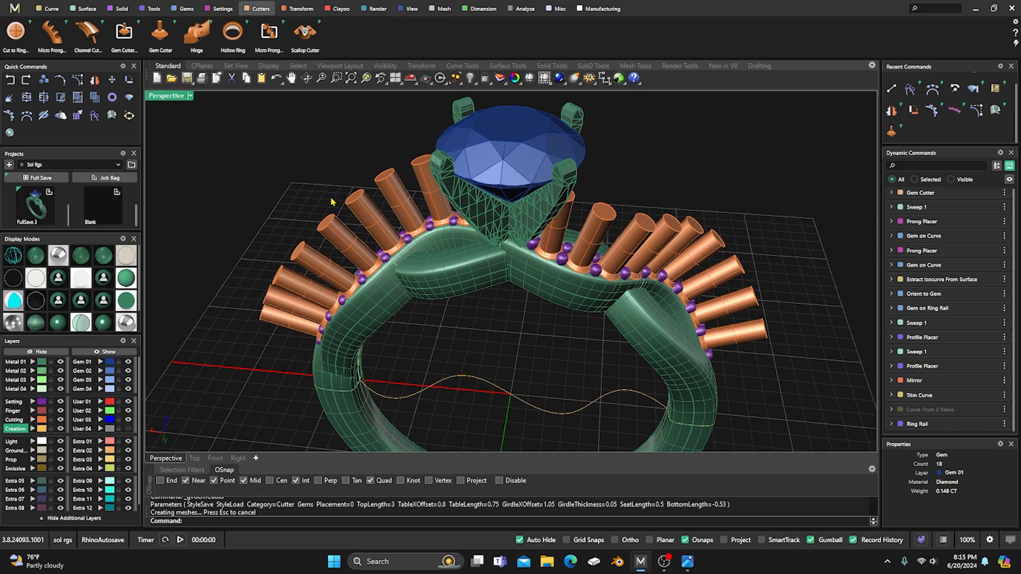
Step: Subtract the gem cutters from the gem-set braid strand with a Boolean Difference
{"action": "right_click_drag", "start_coordinate": [416, 332], "coordinate": [431, 325]}
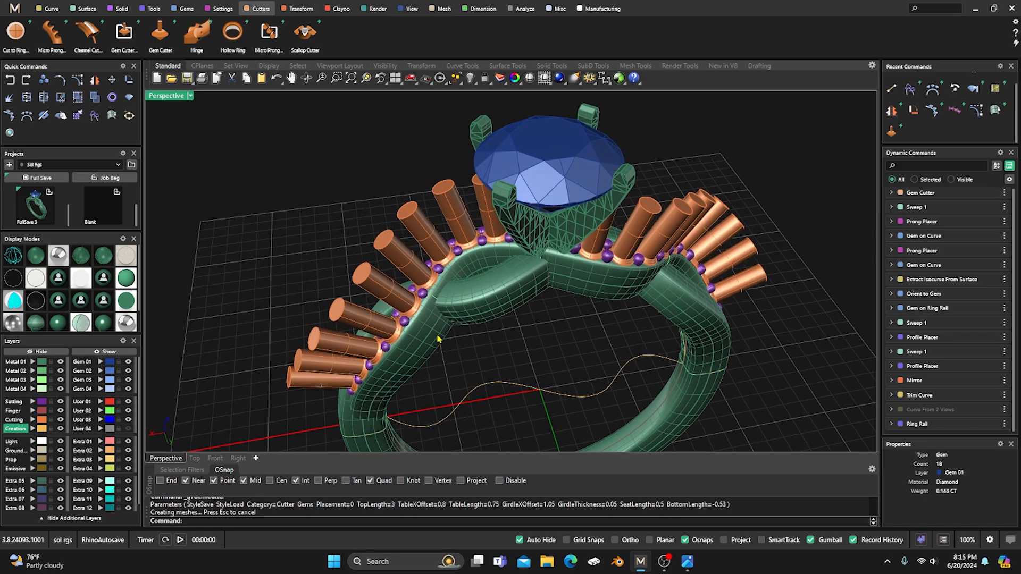
{"action": "left_click", "coordinate": [431, 325]}
{"action": "left_click", "coordinate": [271, 189]}
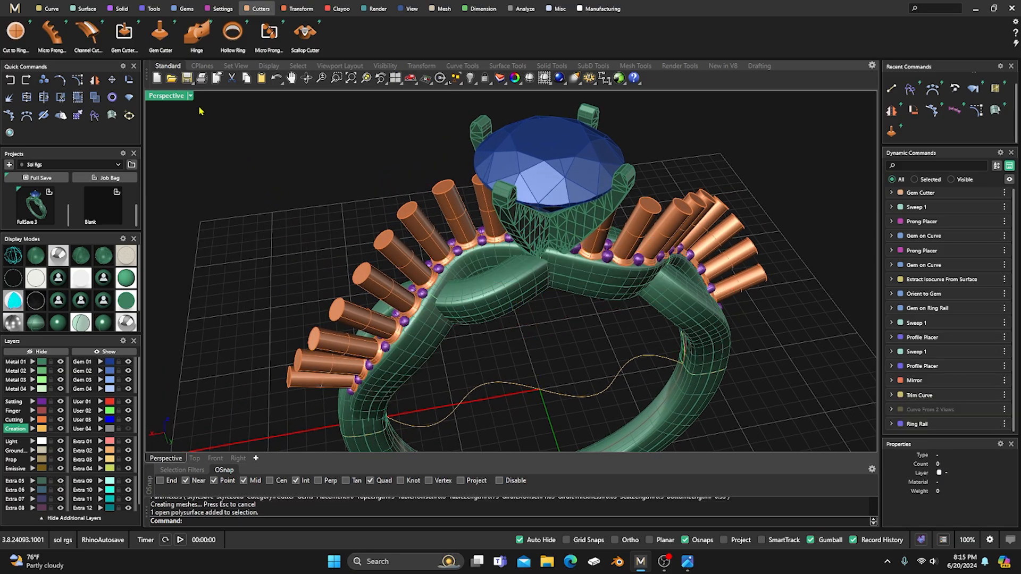
{"action": "left_click", "coordinate": [154, 10]}
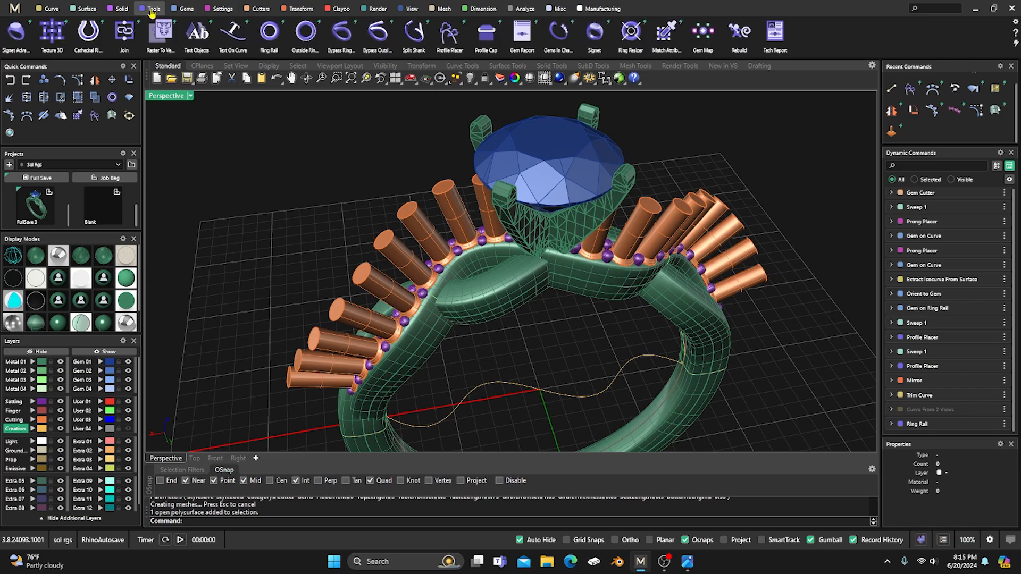
{"action": "left_click", "coordinate": [118, 9]}
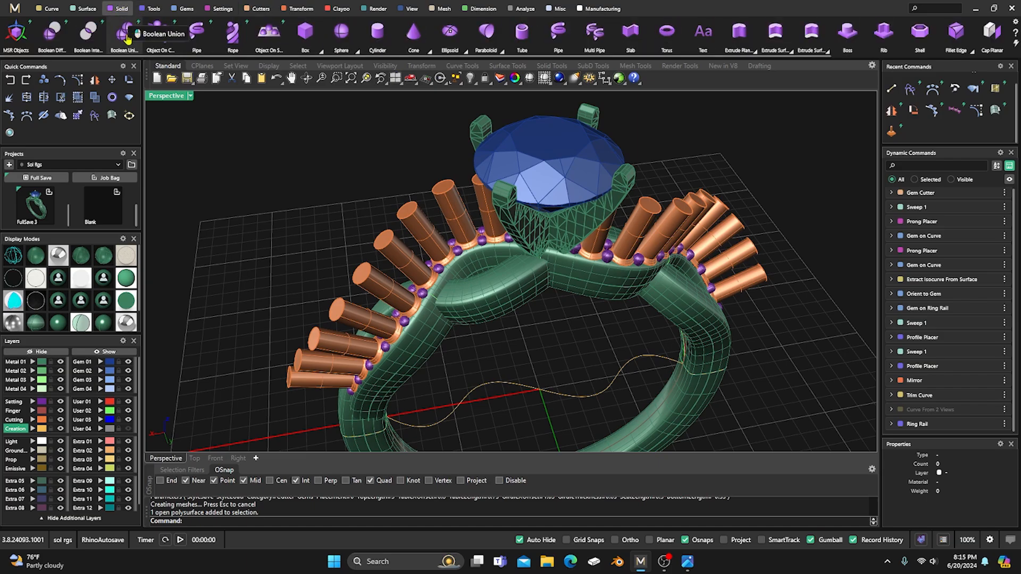
{"action": "left_click", "coordinate": [51, 34]}
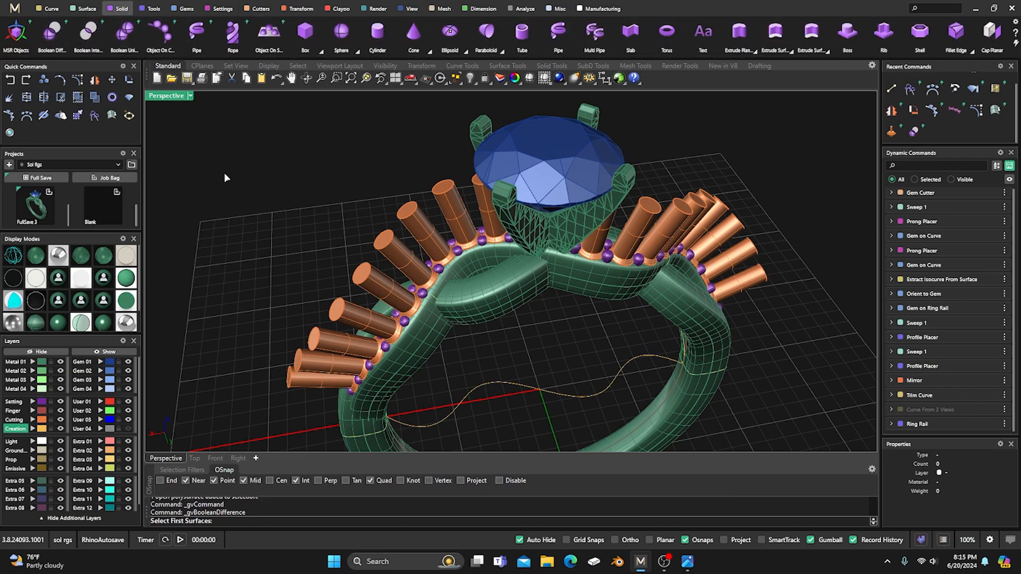
{"action": "left_click", "coordinate": [419, 338]}
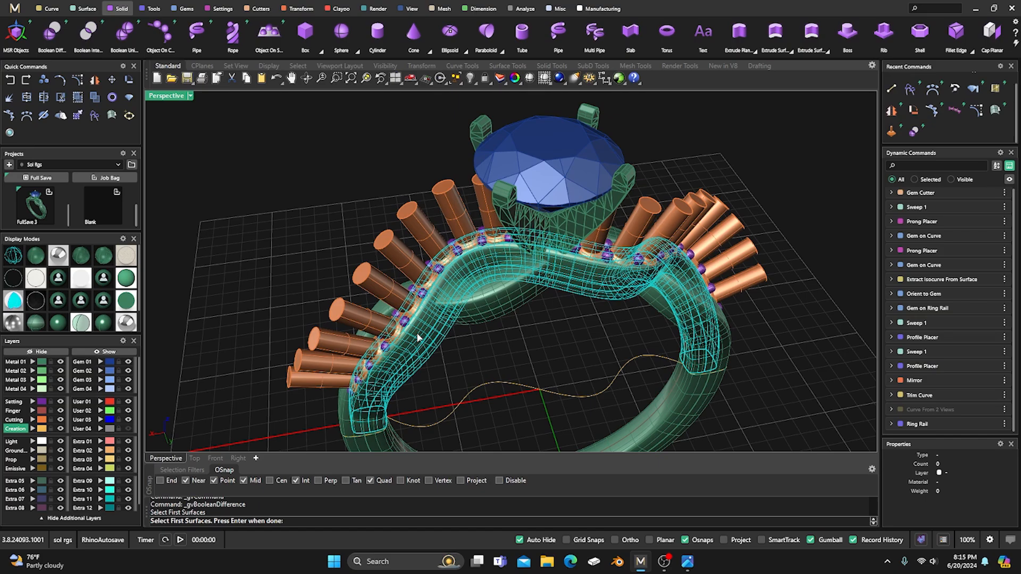
{"action": "key", "text": "Return"}
{"action": "left_click", "coordinate": [456, 214]}
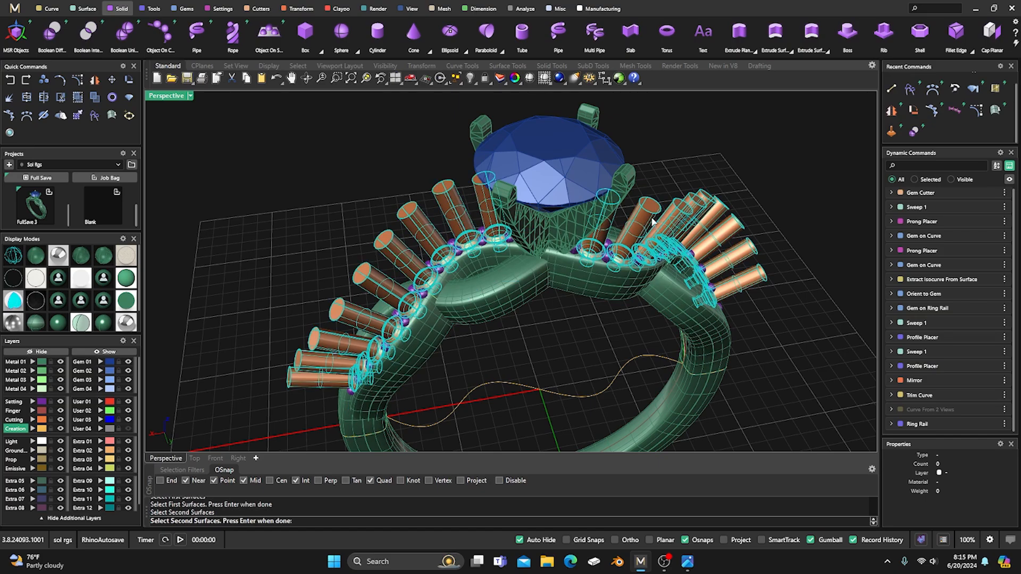
{"action": "key", "text": "Return"}
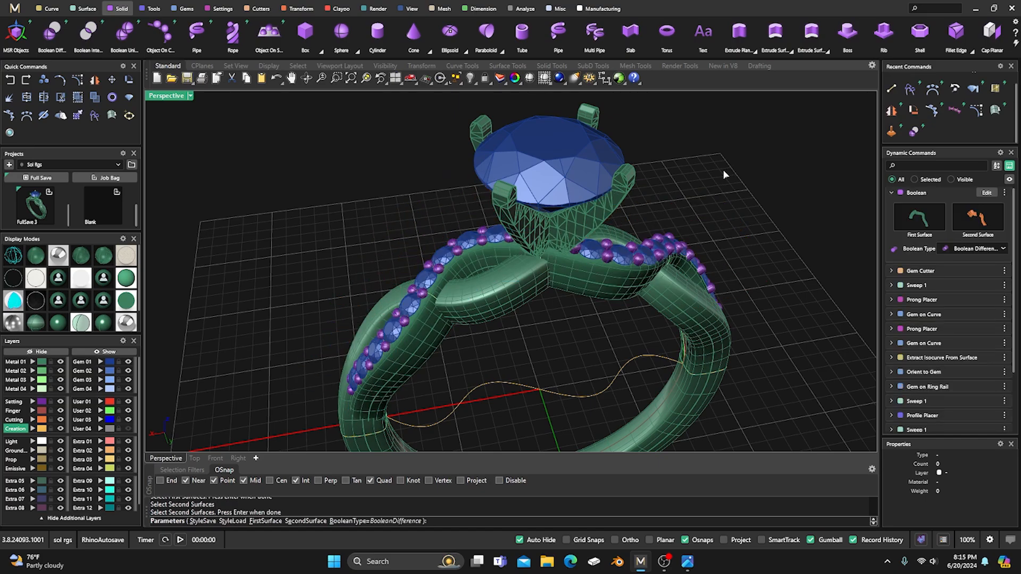
Step: Check the gem seats cut into the braid with the Gem 01 layer temporarily hidden, and show the gems again
{"action": "left_click", "coordinate": [128, 363]}
{"action": "right_click_drag", "start_coordinate": [390, 376], "coordinate": [344, 382]}
{"action": "left_click", "coordinate": [128, 363]}
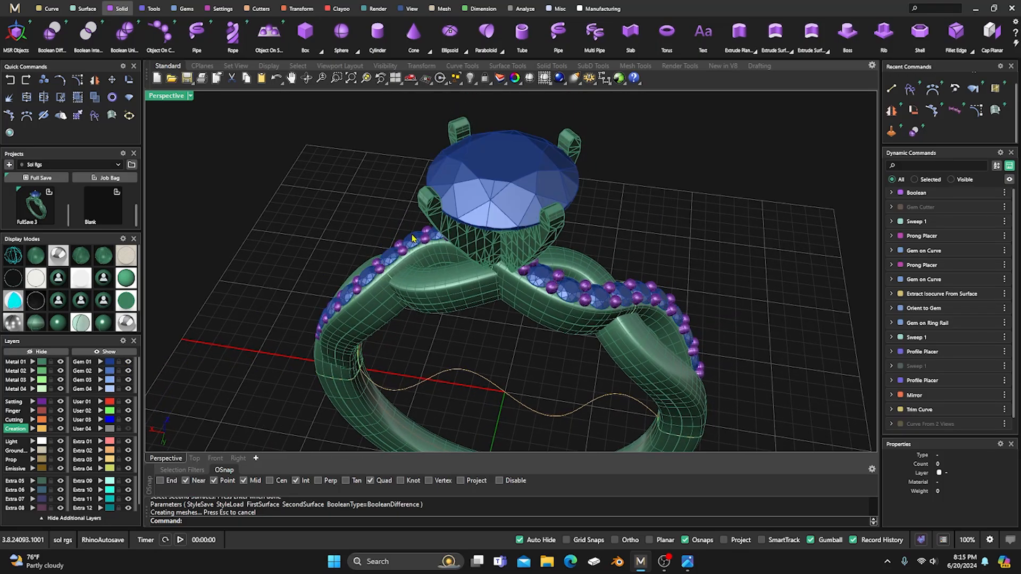
{"action": "scroll", "coordinate": [408, 238], "scroll_direction": "down", "scroll_amount": 4}
{"action": "right_click_drag", "start_coordinate": [409, 239], "coordinate": [445, 287]}
{"action": "scroll", "coordinate": [471, 319], "scroll_direction": "up", "scroll_amount": 3}
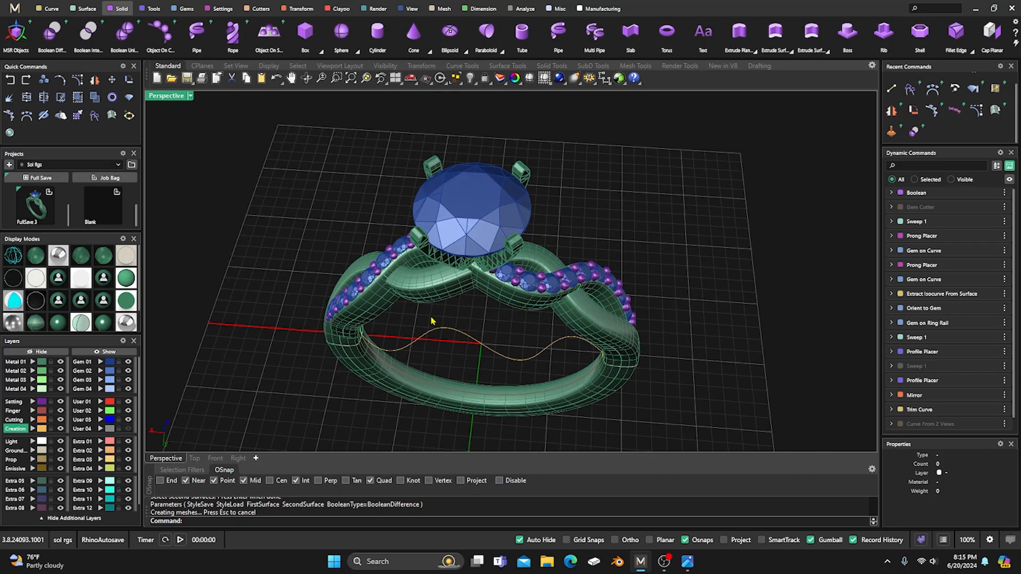
Step: Make Cutting the current layer, and hide the Gem 01 and Creation layers
{"action": "left_click", "coordinate": [129, 363]}
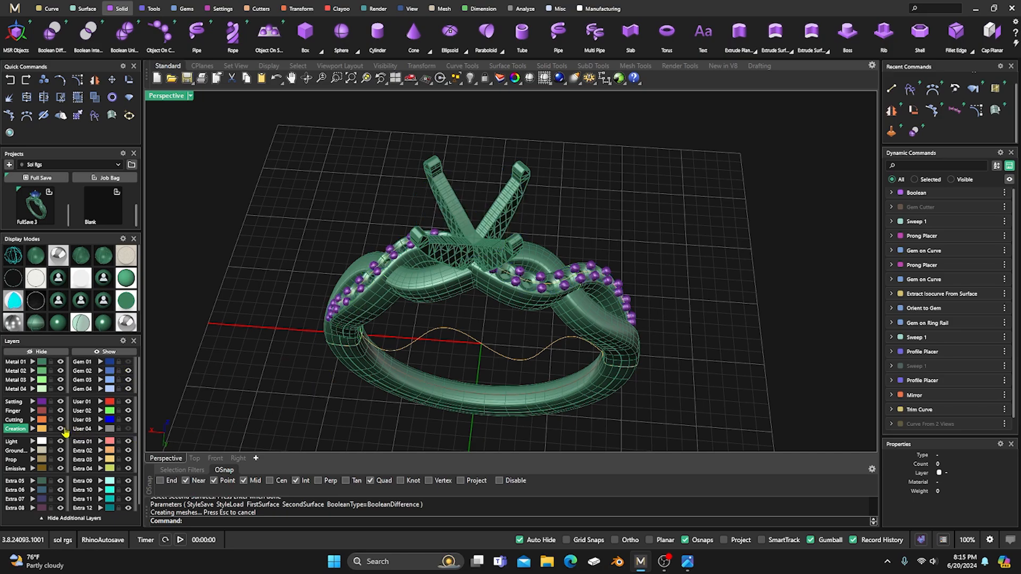
{"action": "left_click", "coordinate": [16, 420]}
{"action": "left_click", "coordinate": [60, 429]}
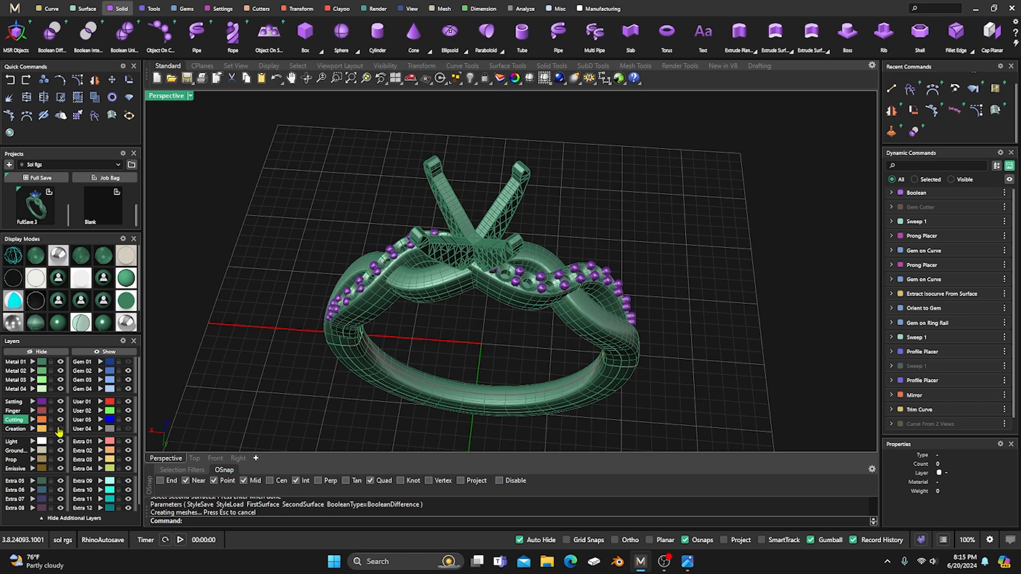
Step: Move the four-prong center head to the hidden Gem 01 layer so only the ring body and small prongs remain
{"action": "right_click_drag", "start_coordinate": [385, 365], "coordinate": [511, 311]}
{"action": "scroll", "coordinate": [472, 203], "scroll_direction": "down", "scroll_amount": 3}
{"action": "right_click_drag", "start_coordinate": [471, 204], "coordinate": [474, 244]}
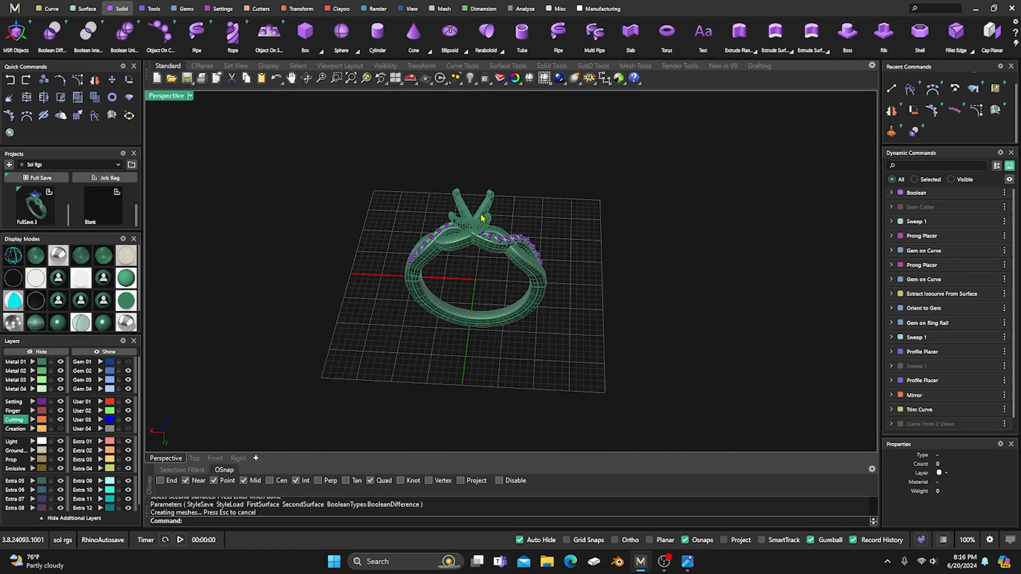
{"action": "scroll", "coordinate": [477, 261], "scroll_direction": "up", "scroll_amount": 3}
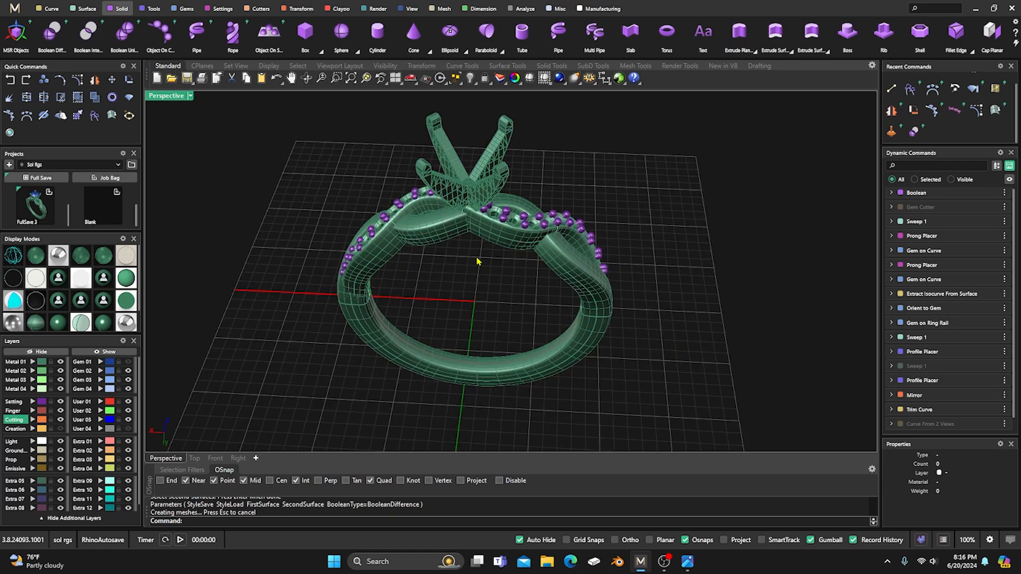
{"action": "left_click", "coordinate": [447, 188]}
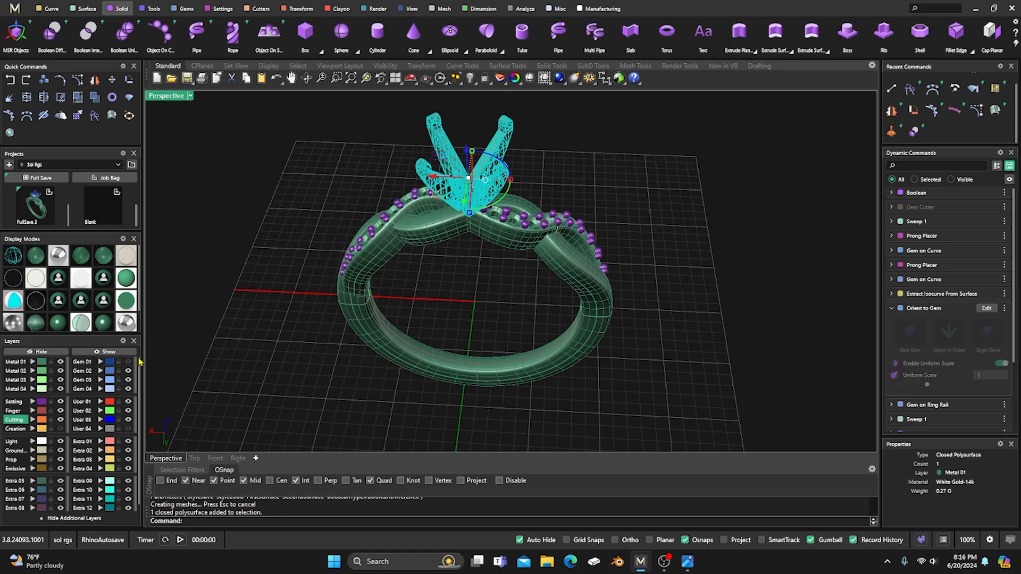
{"action": "left_click", "coordinate": [101, 362]}
Step: Examine the ring body without its head, selecting the upper and lower shank pieces to check how they are divided
{"action": "right_click_drag", "start_coordinate": [443, 301], "coordinate": [466, 283]}
{"action": "scroll", "coordinate": [458, 260], "scroll_direction": "down", "scroll_amount": 4}
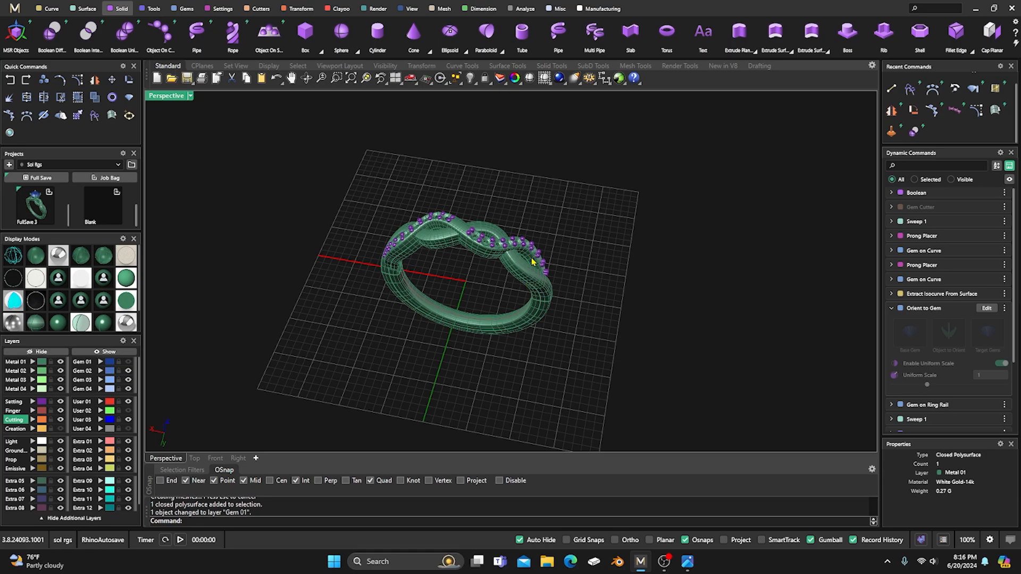
{"action": "scroll", "coordinate": [542, 291], "scroll_direction": "up", "scroll_amount": 2}
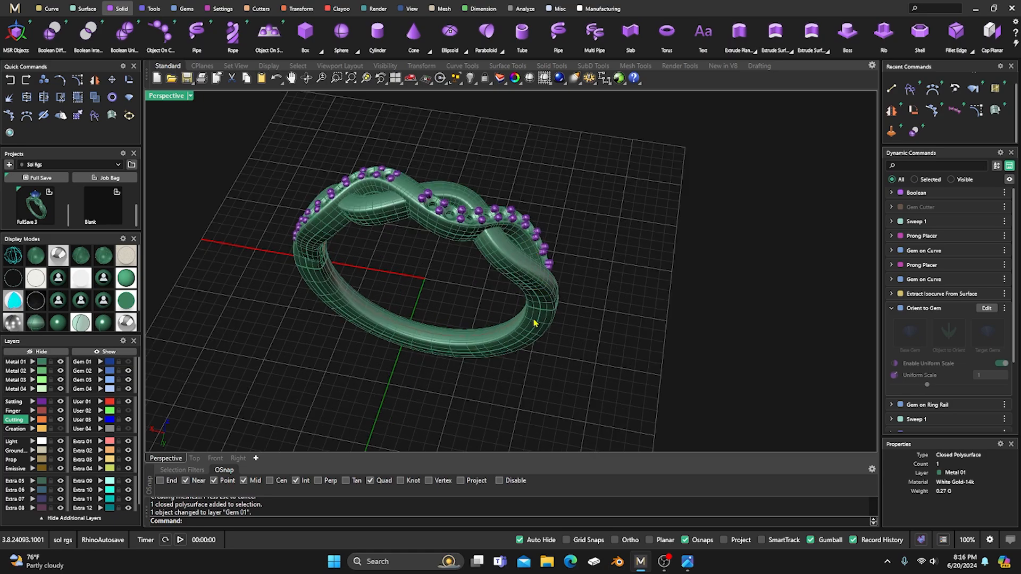
{"action": "left_click", "coordinate": [533, 286]}
{"action": "left_click", "coordinate": [537, 326]}
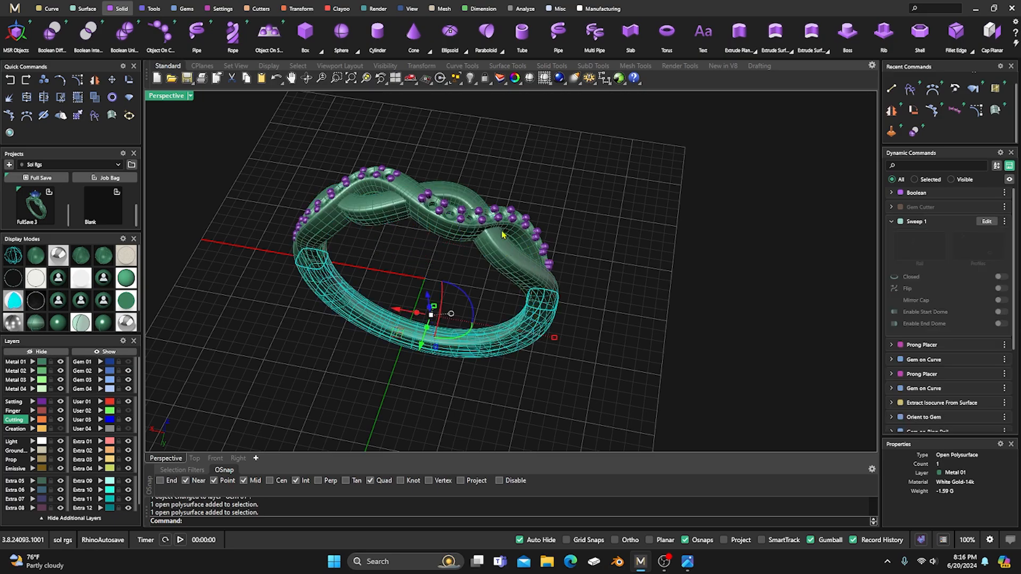
{"action": "left_click", "coordinate": [495, 181]}
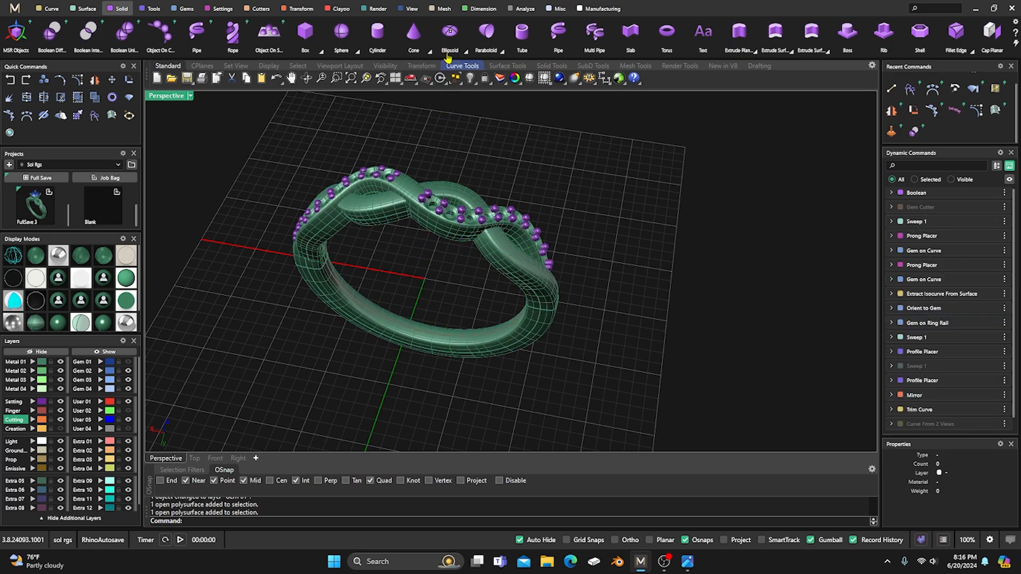
Step: Run Mesh Repair on the whole ring body and its prongs, keeping the input objects and the default tolerances
{"action": "left_click", "coordinate": [599, 10]}
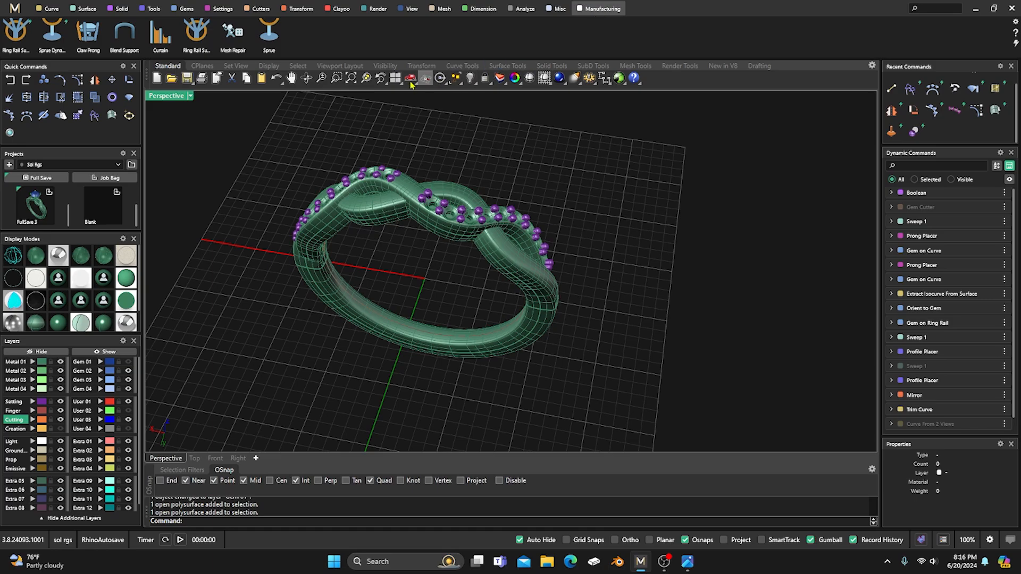
{"action": "left_click", "coordinate": [233, 32]}
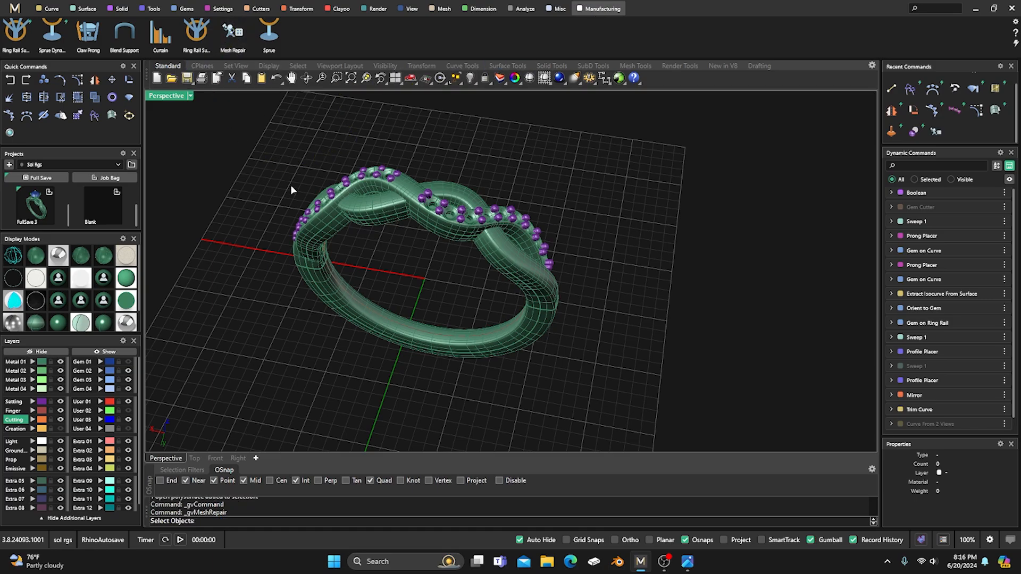
{"action": "left_click_drag", "start_coordinate": [261, 142], "coordinate": [622, 398]}
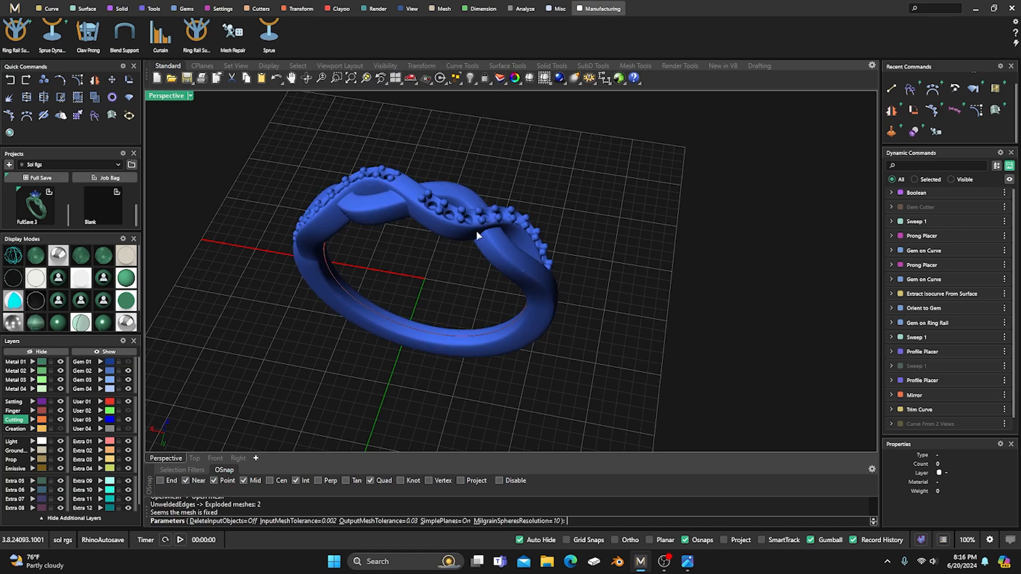
{"action": "key", "text": "Return"}
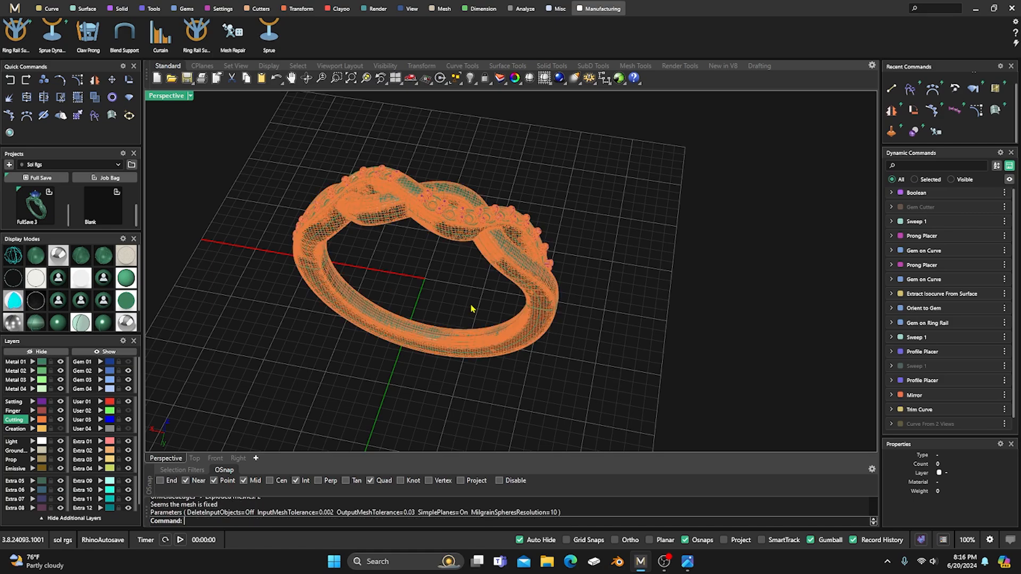
Step: Select all polysurfaces and hide them, leaving the repaired mesh of the ring
{"action": "left_click", "coordinate": [920, 541]}
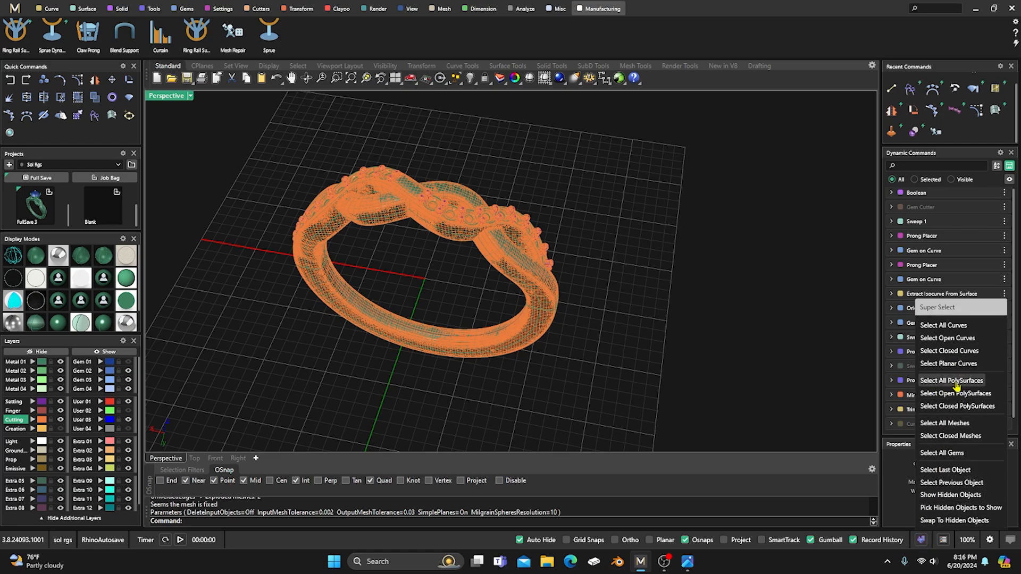
{"action": "left_click", "coordinate": [955, 382]}
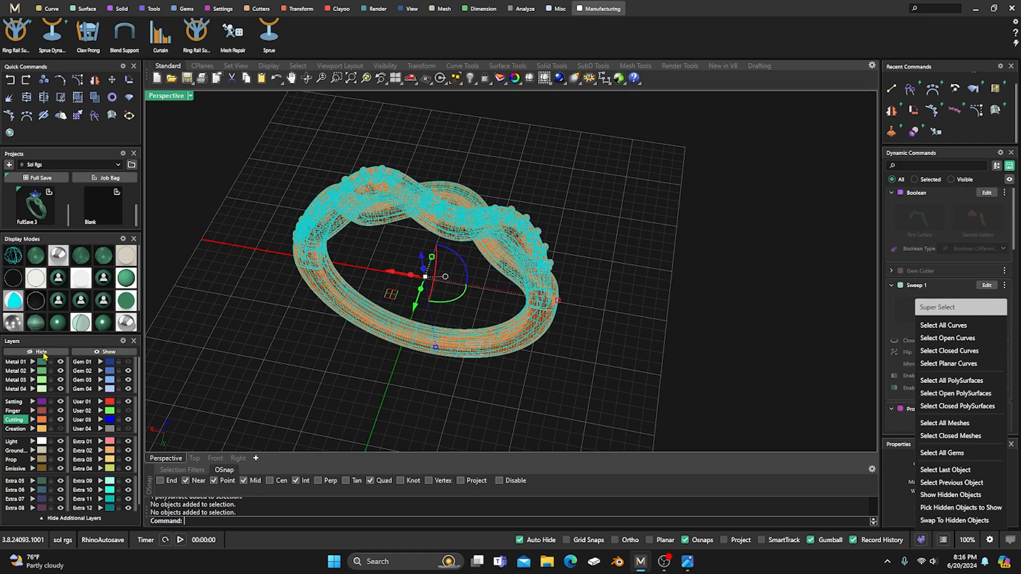
{"action": "left_click", "coordinate": [43, 353]}
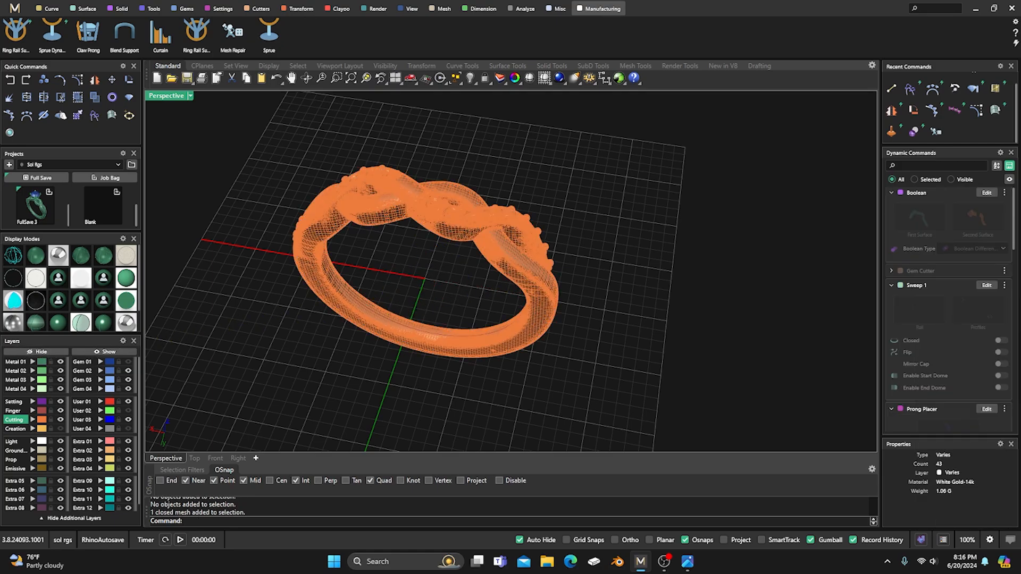
Step: Move the repaired ring mesh aside from the guide curves, and undo the move
{"action": "left_click", "coordinate": [525, 278]}
{"action": "left_click_drag", "start_coordinate": [393, 274], "coordinate": [635, 338]}
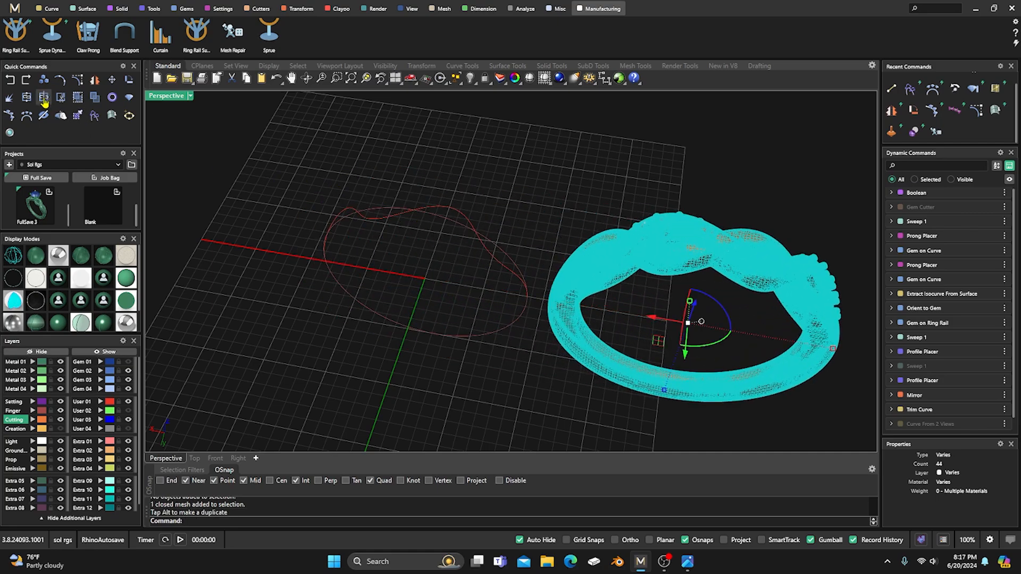
{"action": "left_click_drag", "start_coordinate": [44, 98], "coordinate": [30, 125]}
{"action": "left_click", "coordinate": [9, 81]}
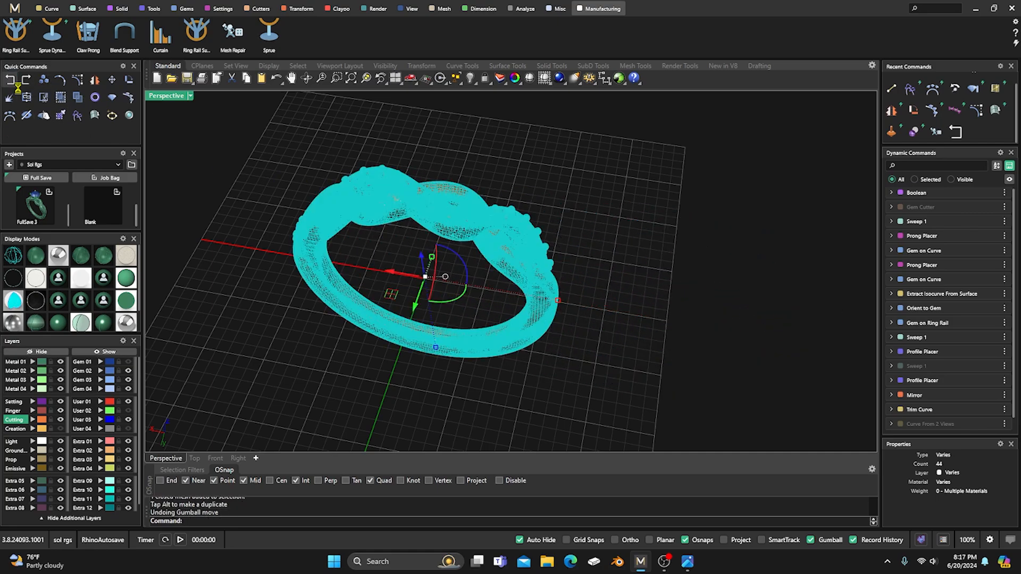
Step: Hide the User 01 layer with the guide curves, and examine the repaired mesh in a shaded display without wires
{"action": "left_click", "coordinate": [128, 403]}
{"action": "left_click", "coordinate": [566, 241]}
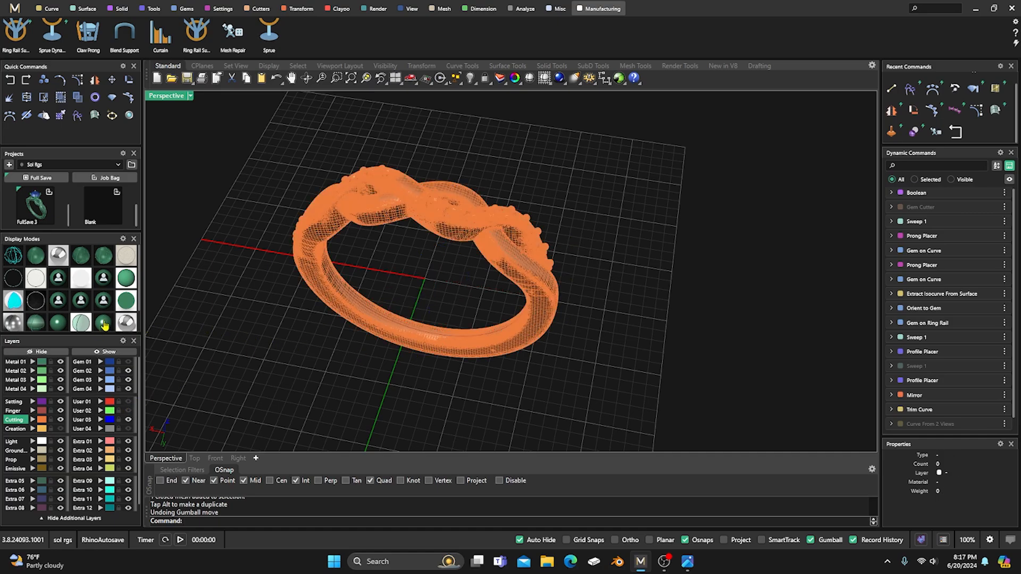
{"action": "left_click", "coordinate": [61, 321]}
{"action": "right_click_drag", "start_coordinate": [265, 311], "coordinate": [282, 334]}
{"action": "scroll", "coordinate": [519, 322], "scroll_direction": "down", "scroll_amount": 3}
{"action": "right_click_drag", "start_coordinate": [519, 322], "coordinate": [467, 253]}
{"action": "scroll", "coordinate": [498, 283], "scroll_direction": "up", "scroll_amount": 2}
{"action": "scroll", "coordinate": [475, 261], "scroll_direction": "down", "scroll_amount": 2}
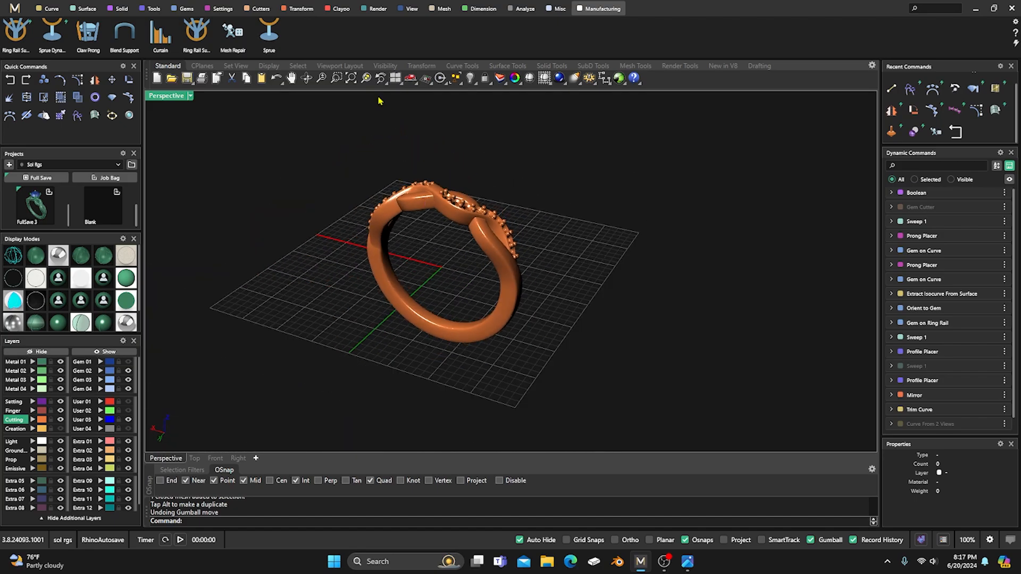
{"action": "left_click", "coordinate": [117, 11]}
{"action": "left_click", "coordinate": [149, 12]}
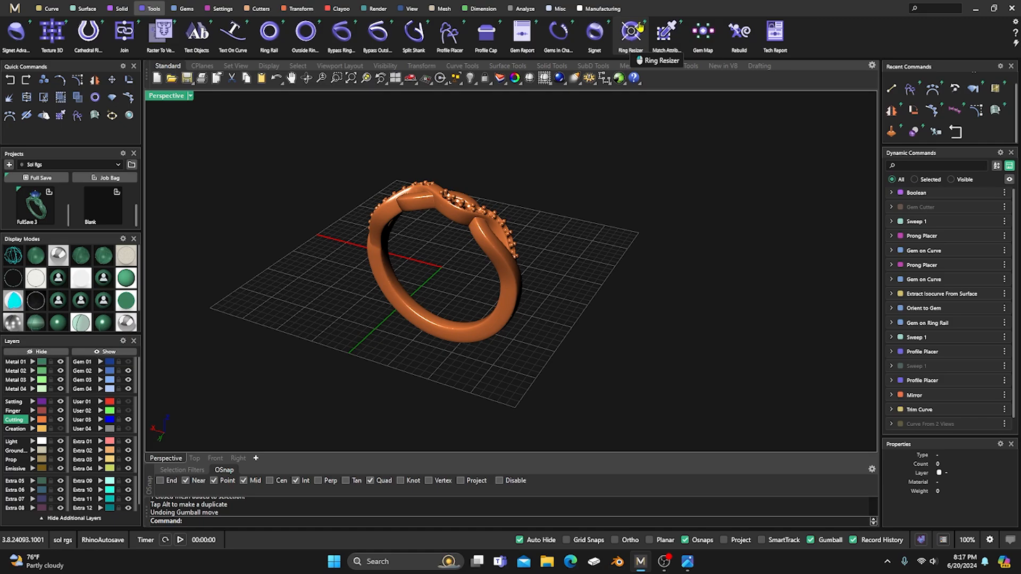
Step: Show the Gem 01 layer with the stones, and move the centre stone's prong head to the Metal 01 layer
{"action": "scroll", "coordinate": [579, 194], "scroll_direction": "down", "scroll_amount": 1}
{"action": "right_click_drag", "start_coordinate": [578, 195], "coordinate": [532, 209]}
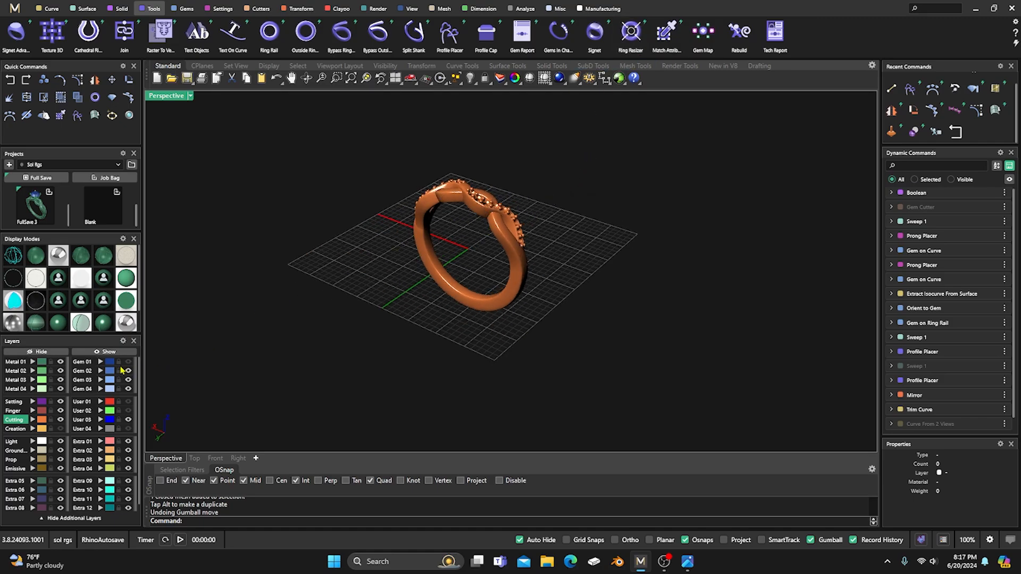
{"action": "left_click", "coordinate": [128, 362]}
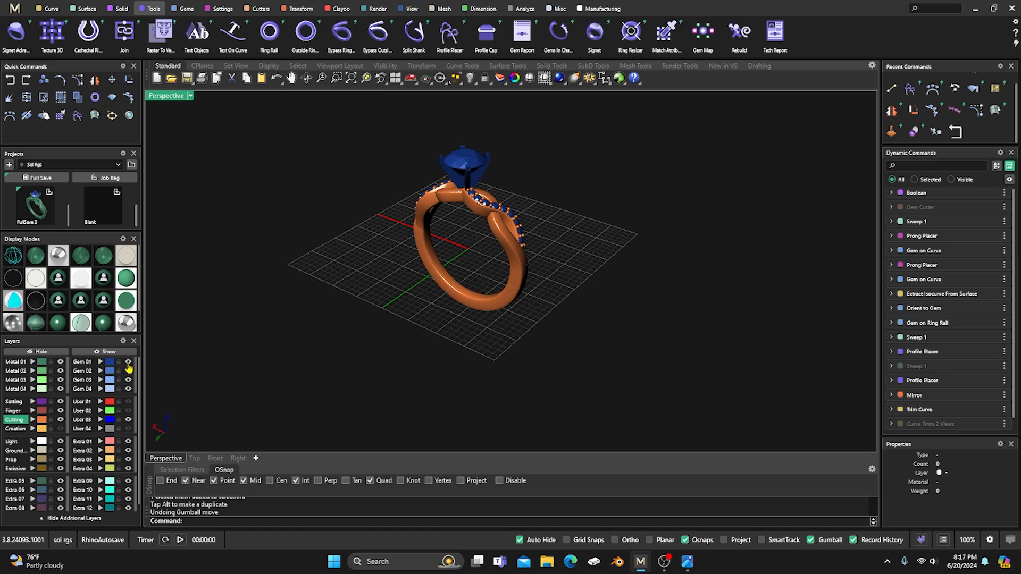
{"action": "scroll", "coordinate": [447, 176], "scroll_direction": "up", "scroll_amount": 5}
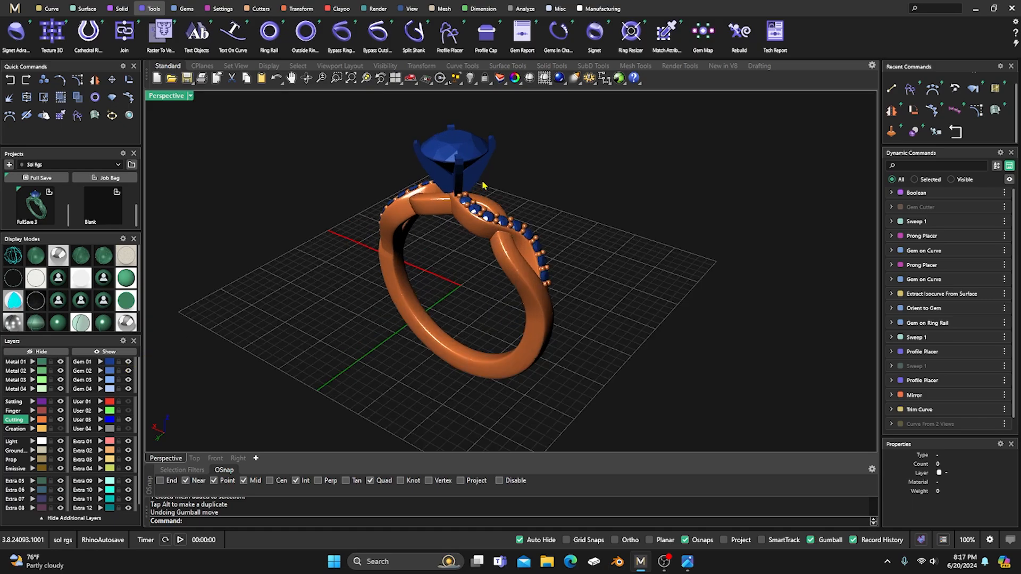
{"action": "left_click", "coordinate": [483, 162]}
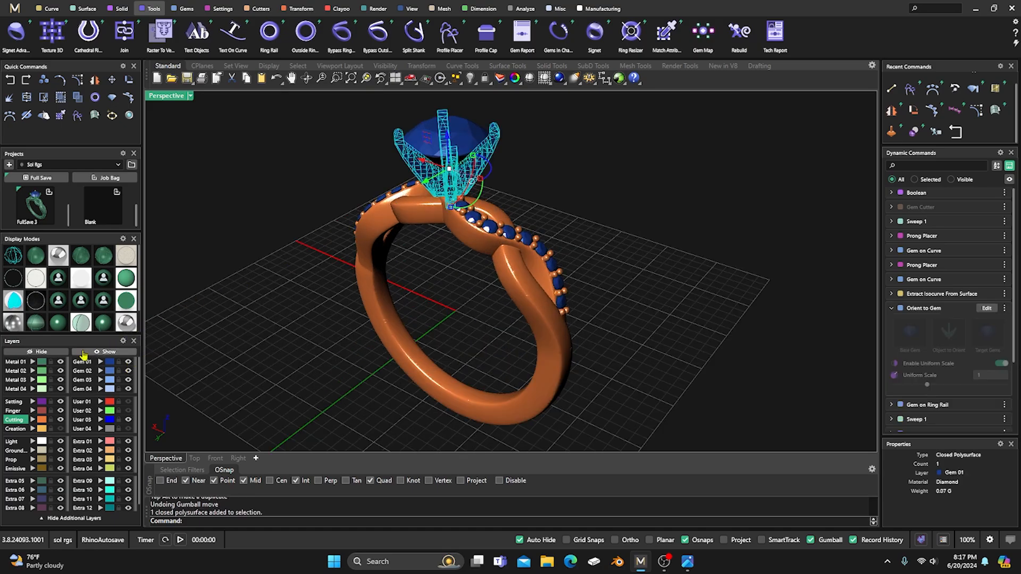
{"action": "left_click", "coordinate": [32, 362]}
{"action": "left_click", "coordinate": [250, 317]}
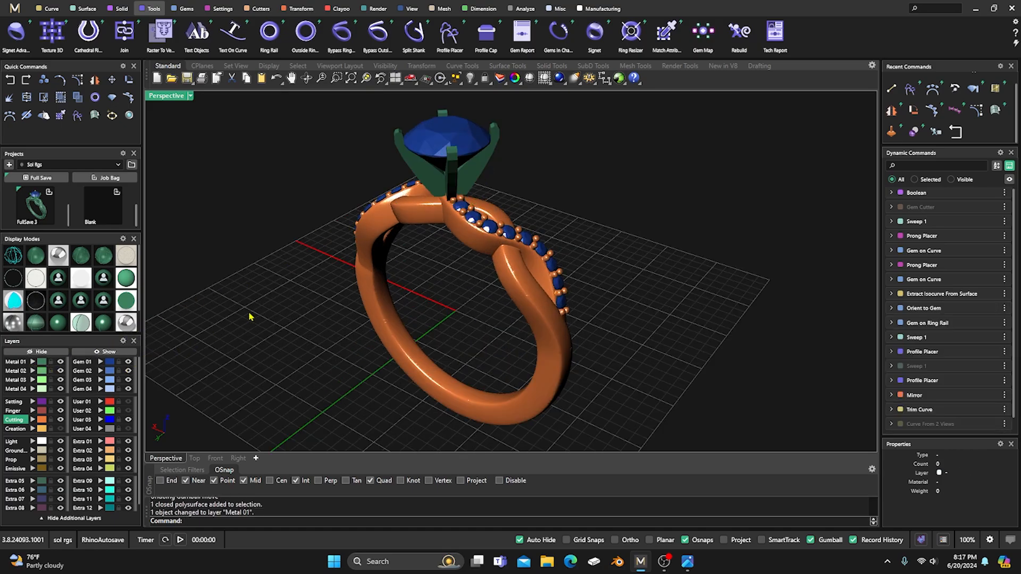
Step: Hide the Gem 01 layer so that only the ring mesh and the centre prong head stay displayed
{"action": "left_click", "coordinate": [436, 142]}
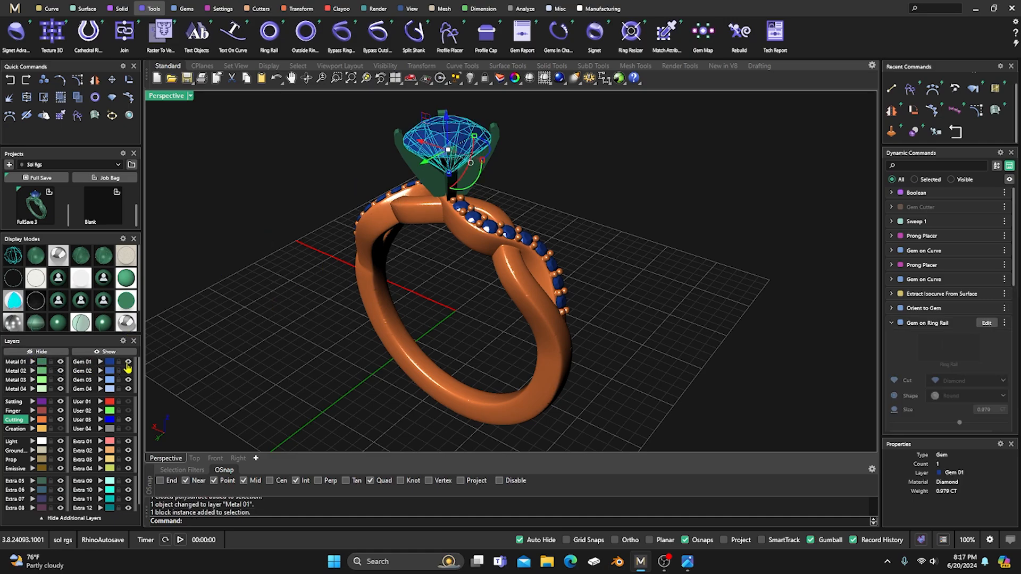
{"action": "left_click", "coordinate": [128, 363]}
{"action": "right_click_drag", "start_coordinate": [322, 323], "coordinate": [349, 329]}
{"action": "scroll", "coordinate": [431, 328], "scroll_direction": "down", "scroll_amount": 2}
{"action": "right_click_drag", "start_coordinate": [435, 327], "coordinate": [444, 290]}
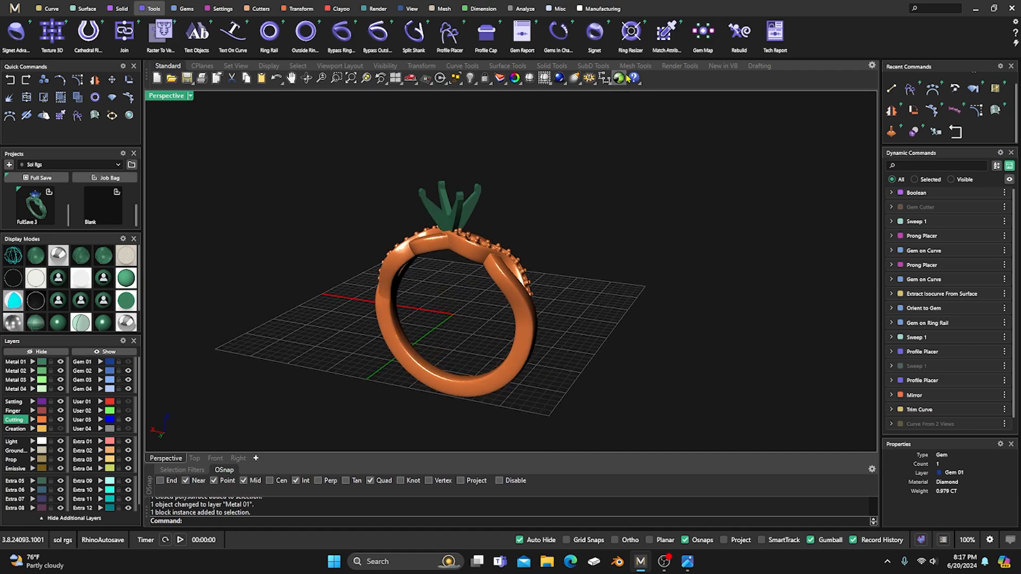
Step: Start Ring Resizer and try to load the ring mesh and the prong head as its ring model
{"action": "left_click", "coordinate": [630, 33]}
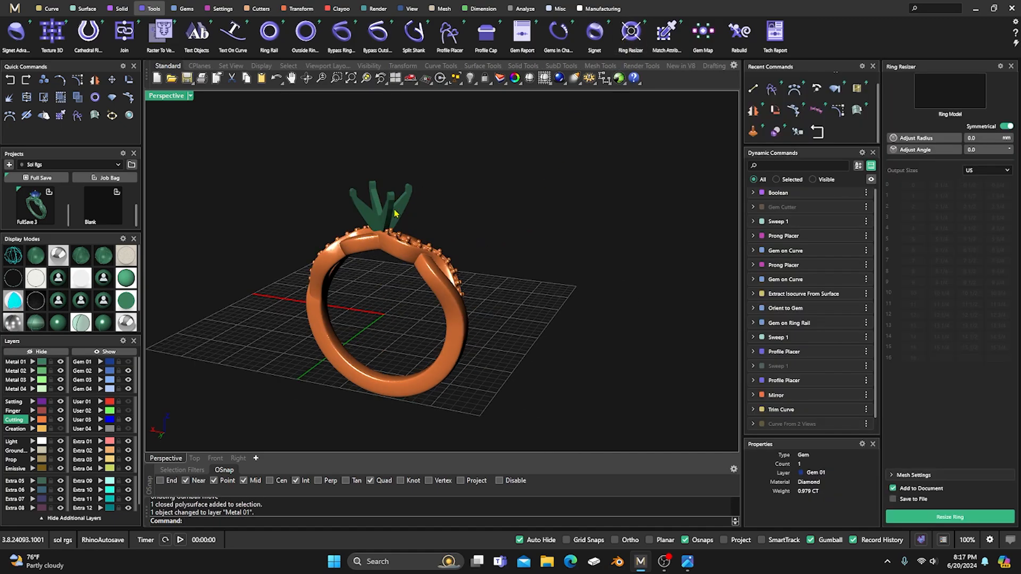
{"action": "left_click_drag", "start_coordinate": [275, 163], "coordinate": [515, 427]}
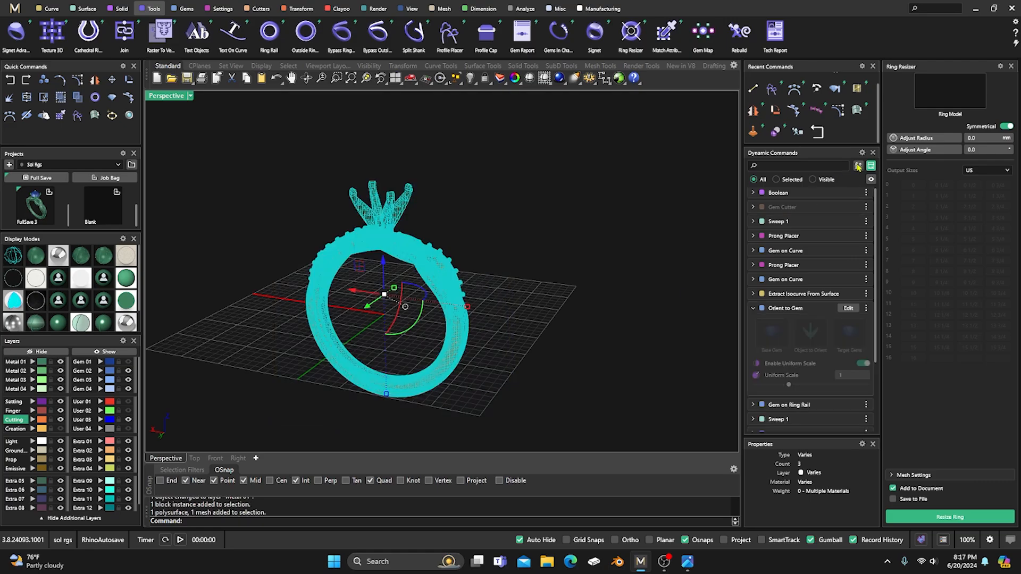
{"action": "left_click", "coordinate": [943, 94]}
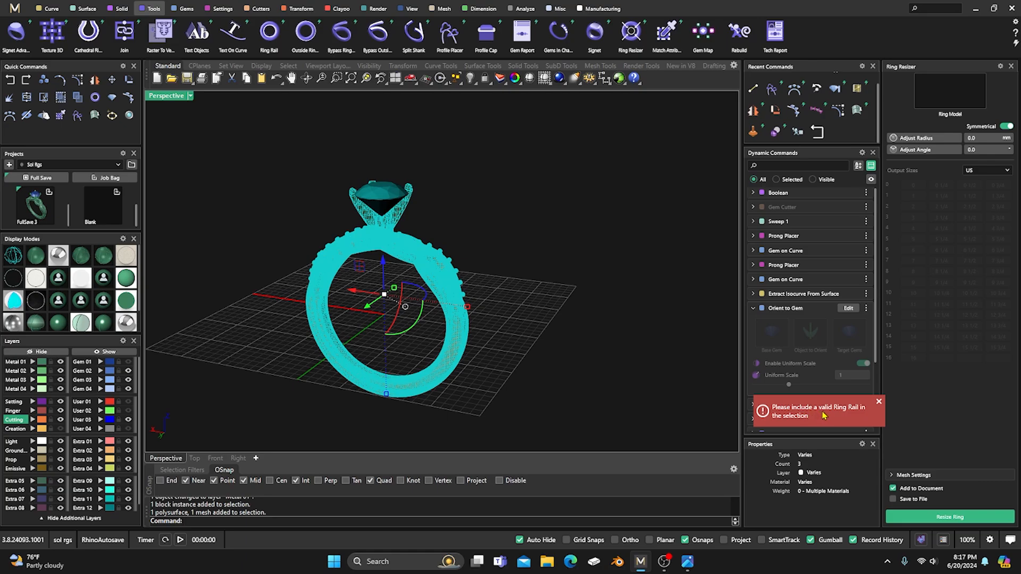
{"action": "left_click", "coordinate": [564, 318]}
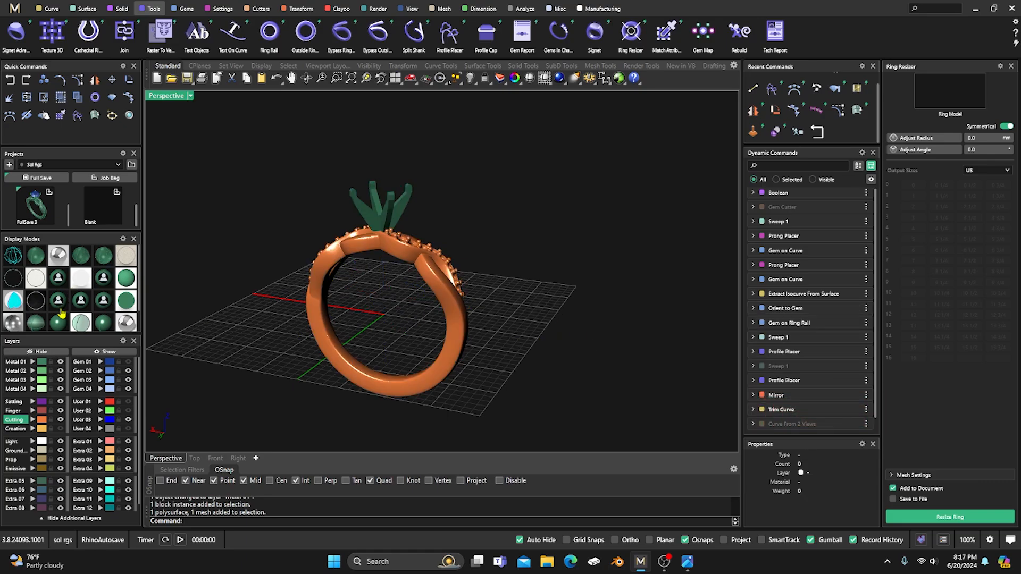
Step: Switch to a shaded display that shows curves, and load the ring mesh, prong head and ring rail as the ring model
{"action": "left_click", "coordinate": [105, 325]}
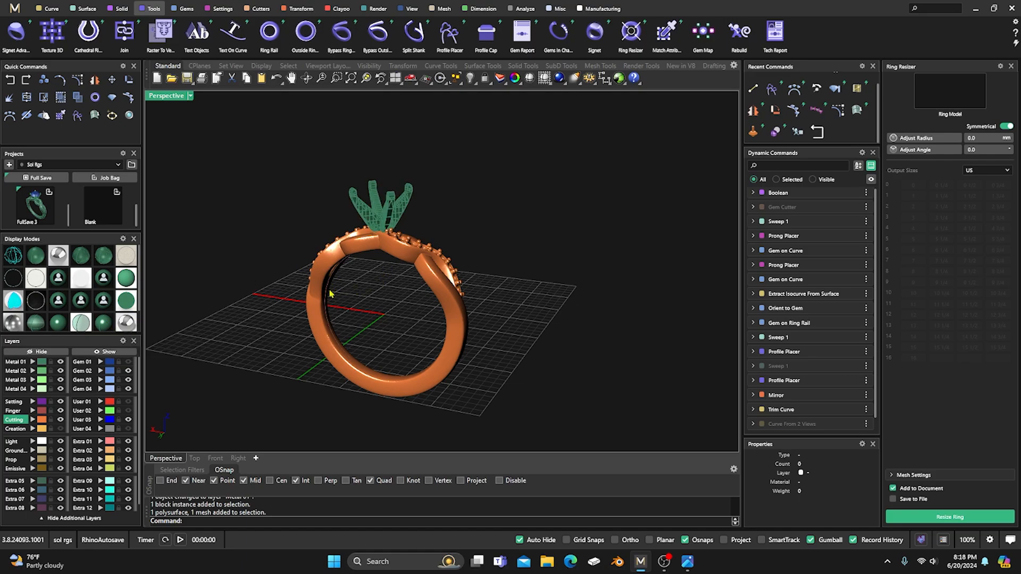
{"action": "left_click_drag", "start_coordinate": [250, 159], "coordinate": [523, 424]}
{"action": "left_click", "coordinate": [950, 91]}
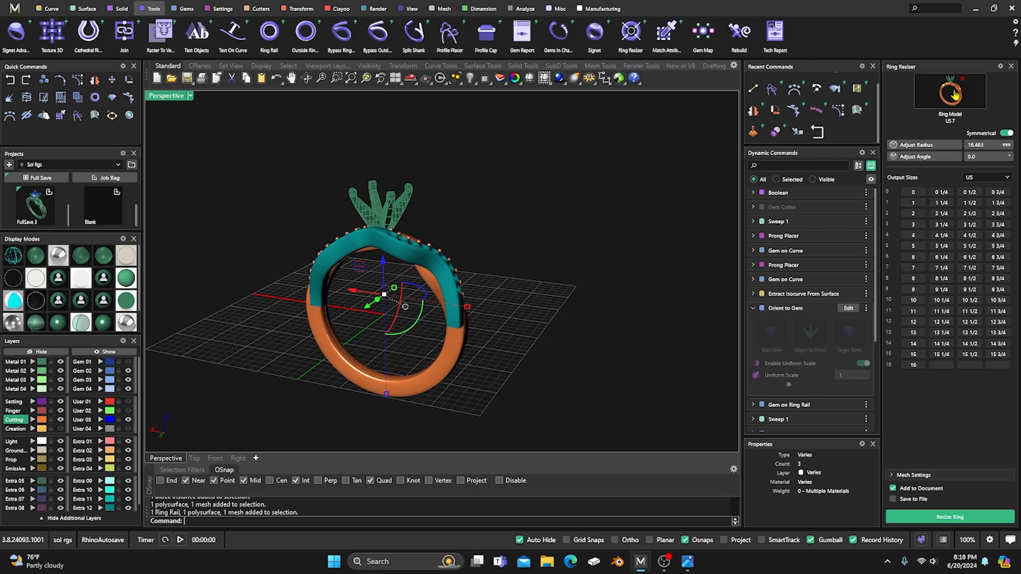
Step: Generate resized copies of the ring in US sizes 3, 4, 10 and 11, adding them to the document
{"action": "scroll", "coordinate": [571, 235], "scroll_direction": "down", "scroll_amount": 2}
{"action": "right_click_drag", "start_coordinate": [566, 236], "coordinate": [539, 236]}
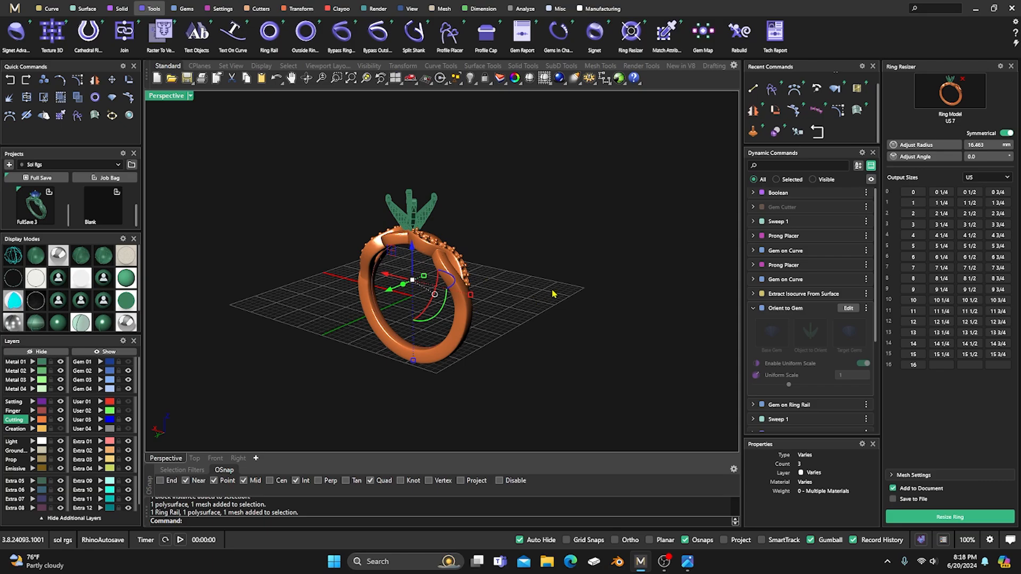
{"action": "right_click_drag", "start_coordinate": [542, 321], "coordinate": [585, 262]}
{"action": "left_click", "coordinate": [912, 236]}
{"action": "left_click", "coordinate": [913, 224]}
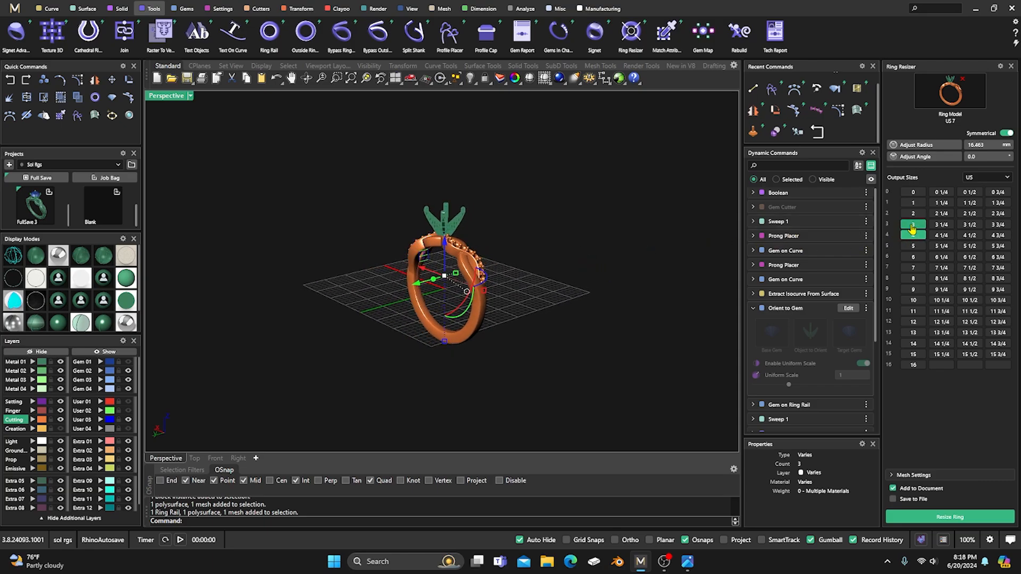
{"action": "left_click", "coordinate": [913, 300]}
{"action": "left_click", "coordinate": [913, 311]}
{"action": "left_click", "coordinate": [939, 518]}
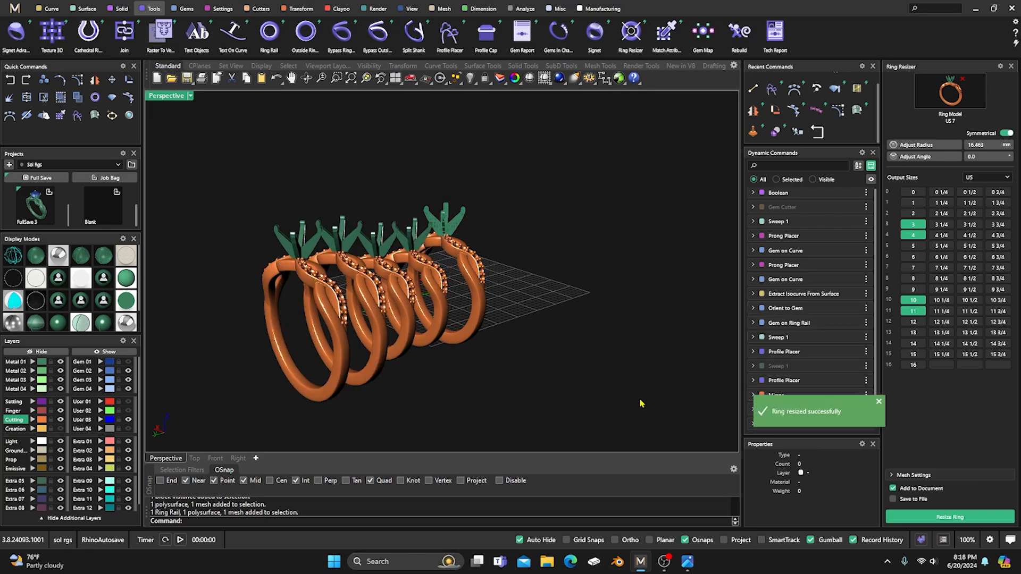
Step: Examine the row of resized rings from the side, front and above, checking the shoulder seats and prong heads
{"action": "right_click_drag", "start_coordinate": [599, 379], "coordinate": [487, 383]}
{"action": "scroll", "coordinate": [389, 329], "scroll_direction": "up", "scroll_amount": 5}
{"action": "scroll", "coordinate": [424, 353], "scroll_direction": "down", "scroll_amount": 6}
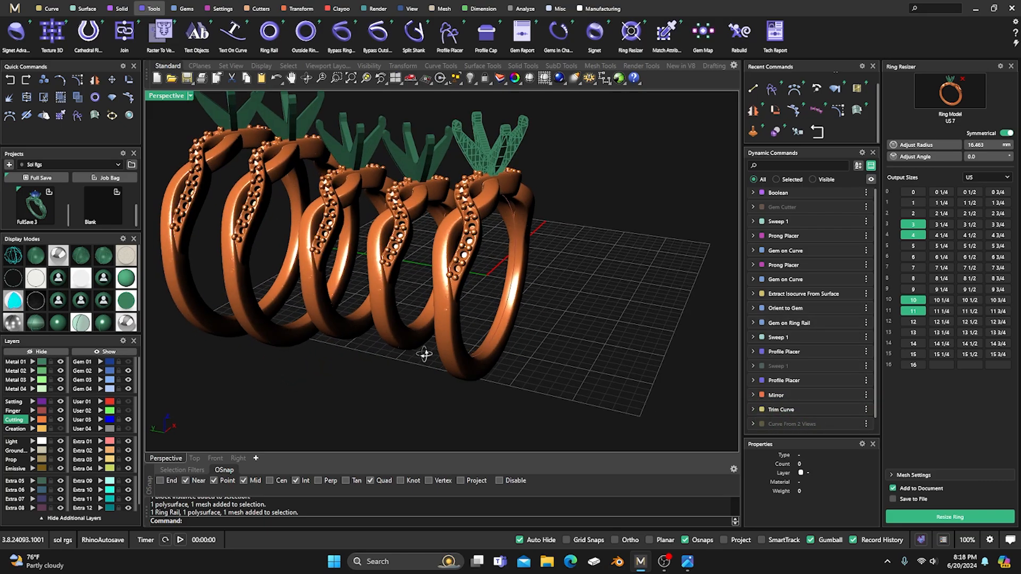
{"action": "right_click_drag", "start_coordinate": [424, 364], "coordinate": [356, 376]}
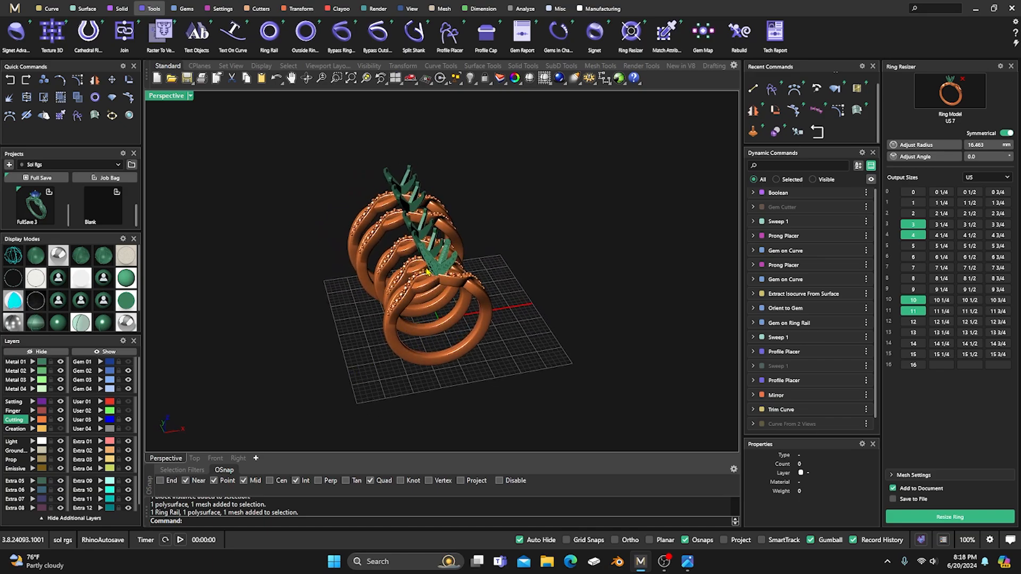
{"action": "right_click_drag", "start_coordinate": [448, 338], "coordinate": [345, 349]}
{"action": "right_click_drag", "start_coordinate": [260, 320], "coordinate": [413, 350]}
{"action": "scroll", "coordinate": [415, 330], "scroll_direction": "up", "scroll_amount": 4}
Step: Bring up the reference photo beside the model and compare the resized rings with it
{"action": "left_click_drag", "start_coordinate": [0, 125], "coordinate": [775, 74]}
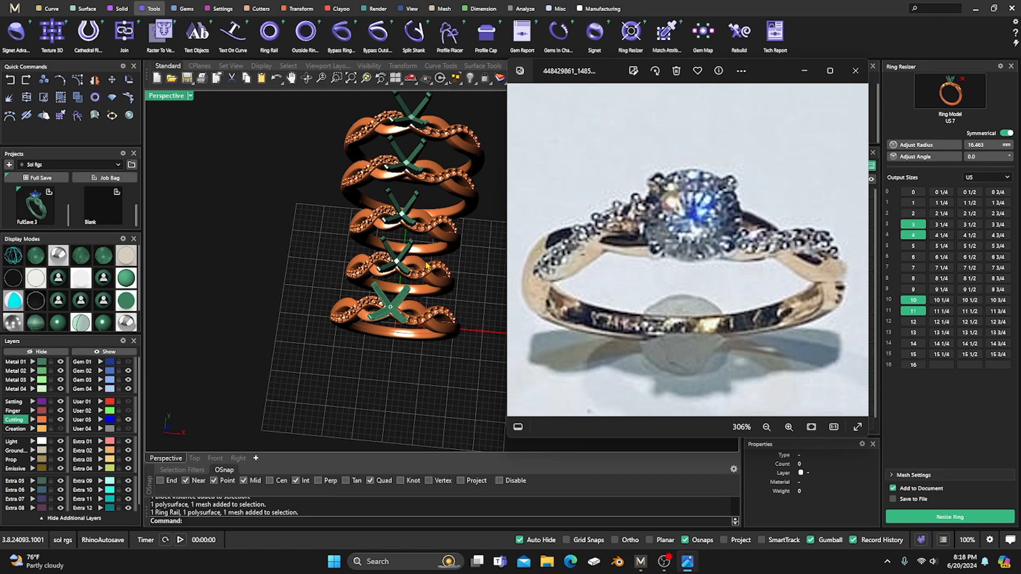
{"action": "scroll", "coordinate": [328, 266], "scroll_direction": "down", "scroll_amount": 2}
{"action": "right_click_drag", "start_coordinate": [326, 262], "coordinate": [317, 256]}
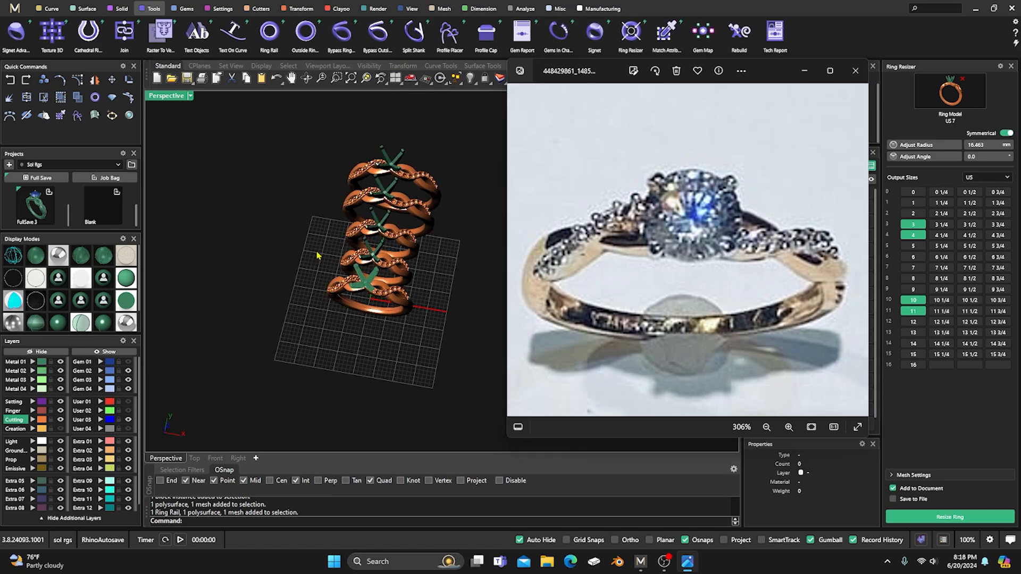